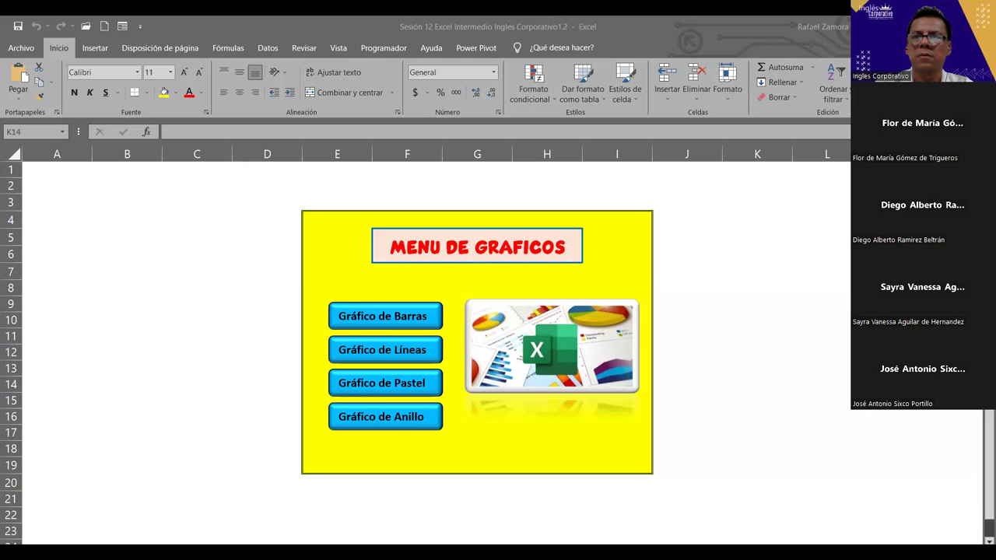
- Visit the line, pie and ring chart sheets from the Menu sheet and return each time
left_click(104, 39)
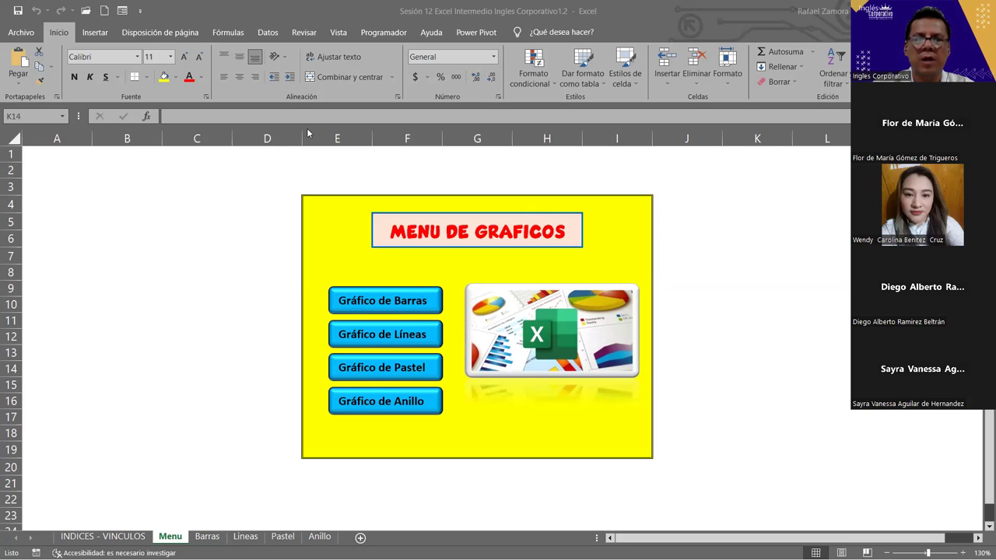
left_click(695, 323)
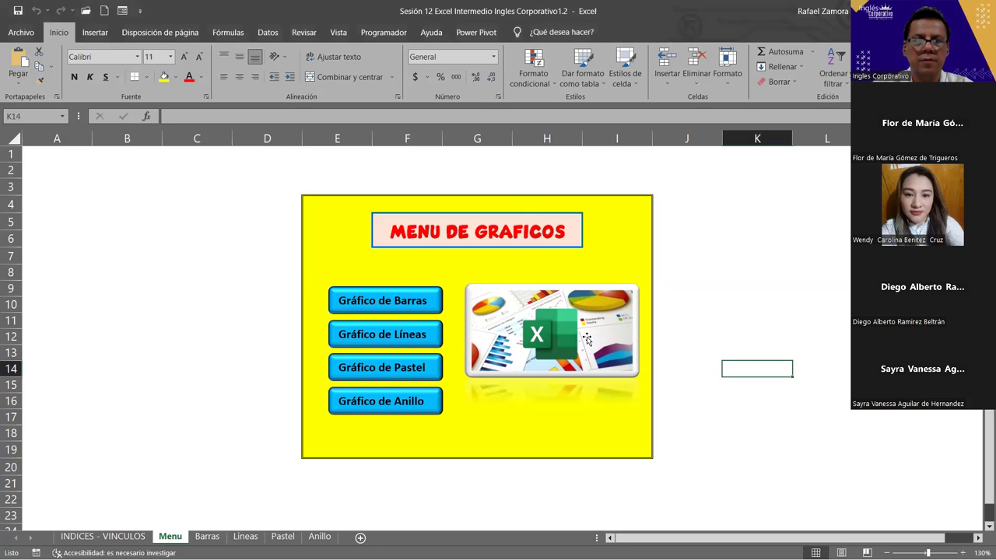
left_click(409, 331)
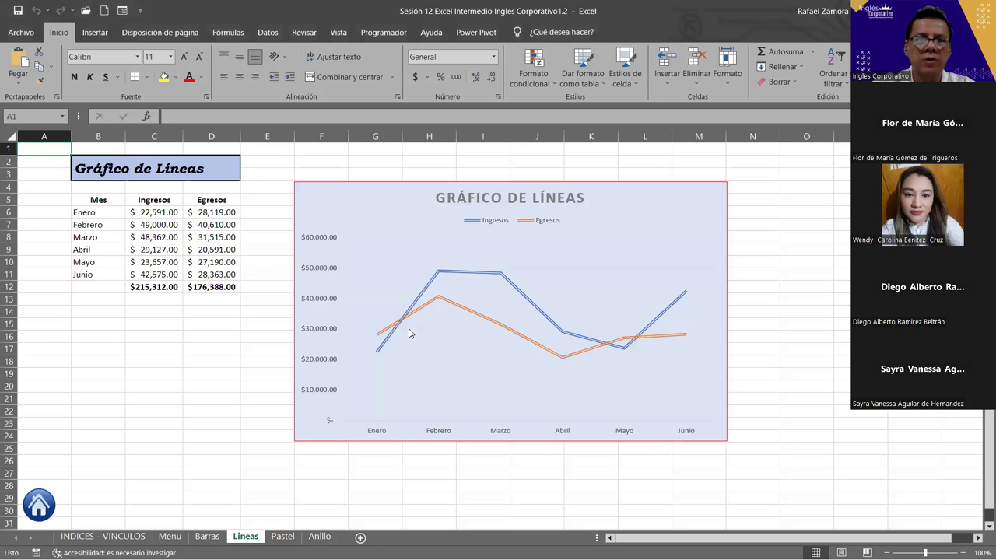
left_click(43, 504)
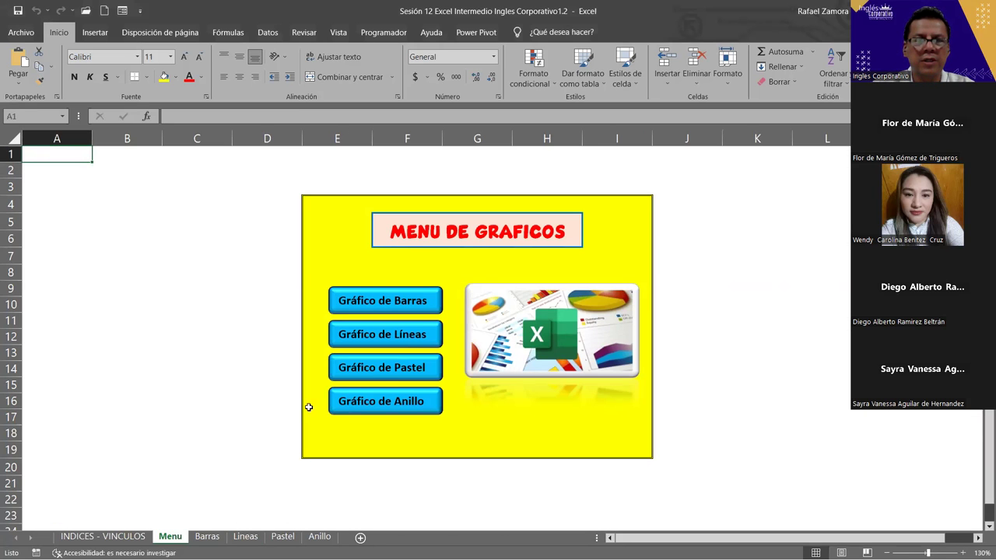
left_click(393, 364)
left_click(33, 507)
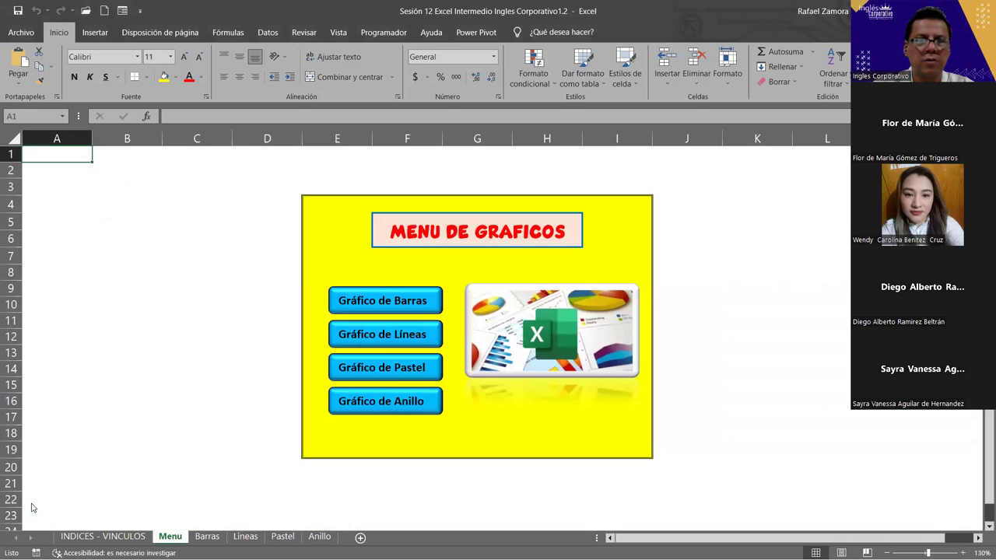
left_click(366, 402)
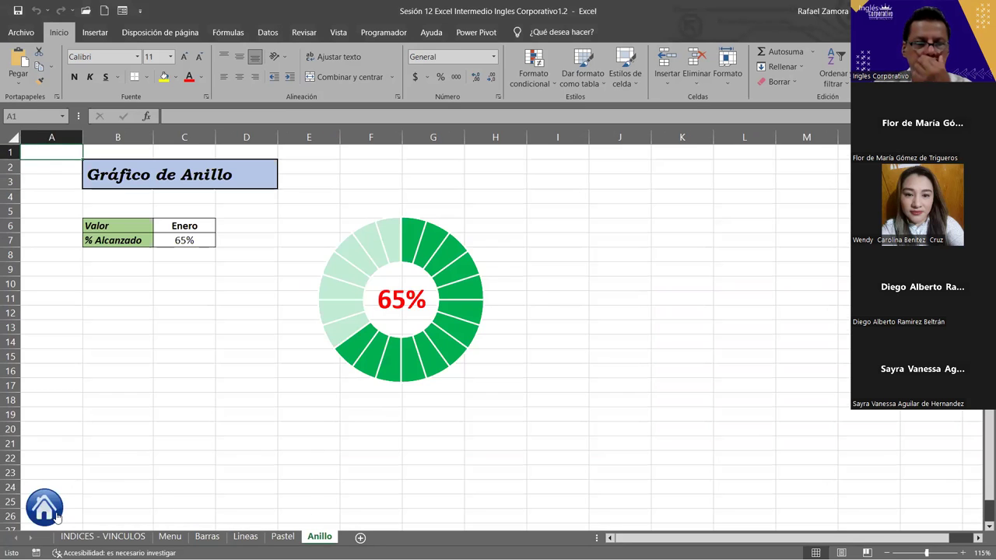
left_click(44, 507)
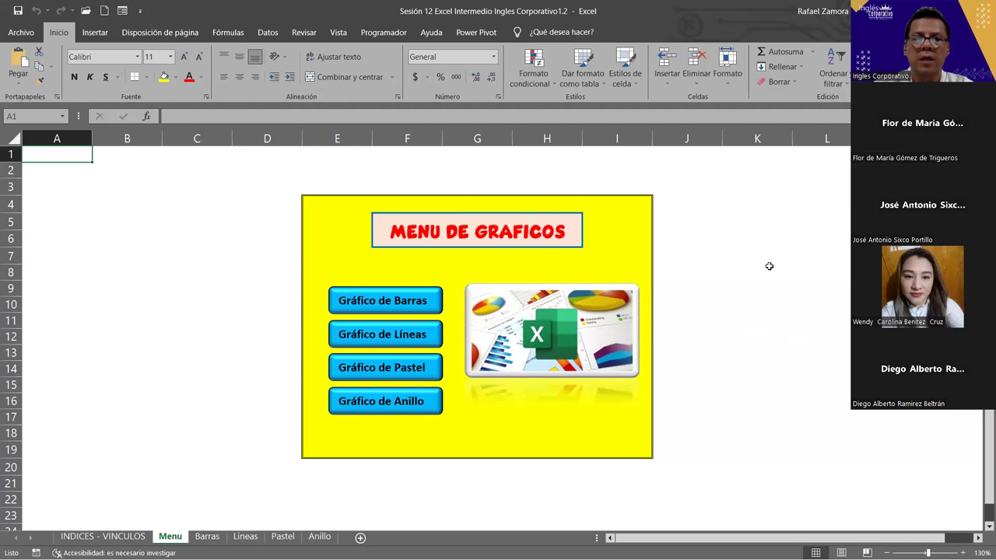
left_click(326, 171)
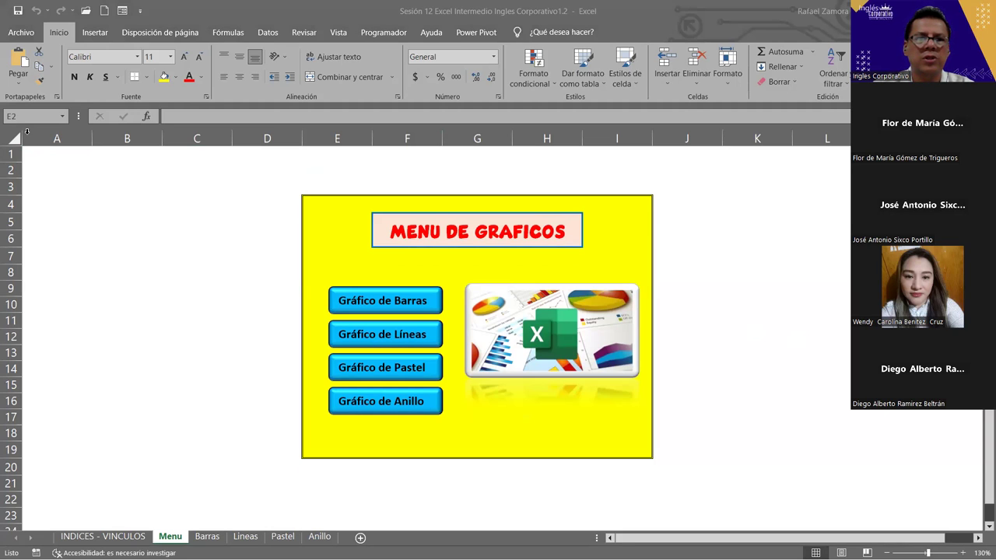
- Select all Menu sheet cells and show the Proteger tab of Formato de celdas
left_click(4, 138)
right_click(4, 139)
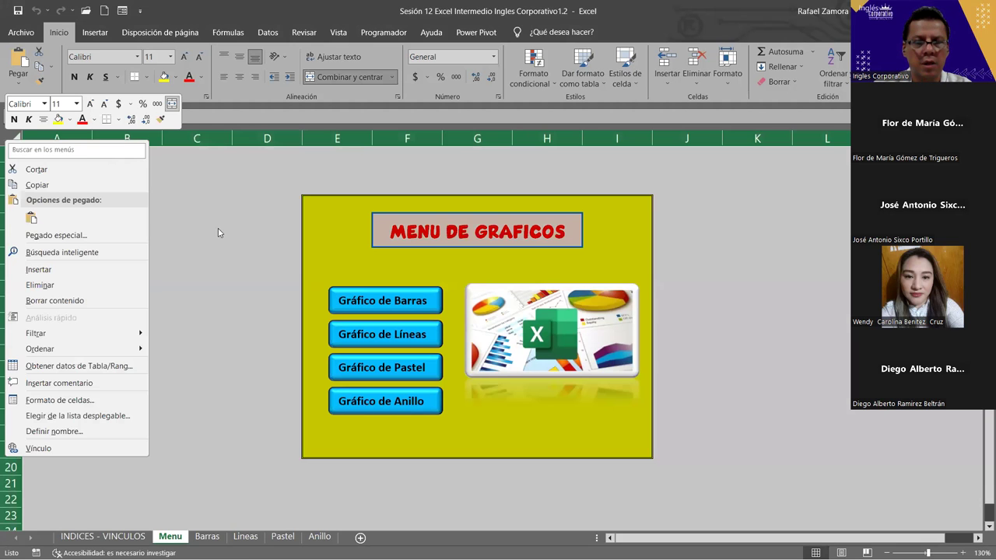
right_click(160, 226)
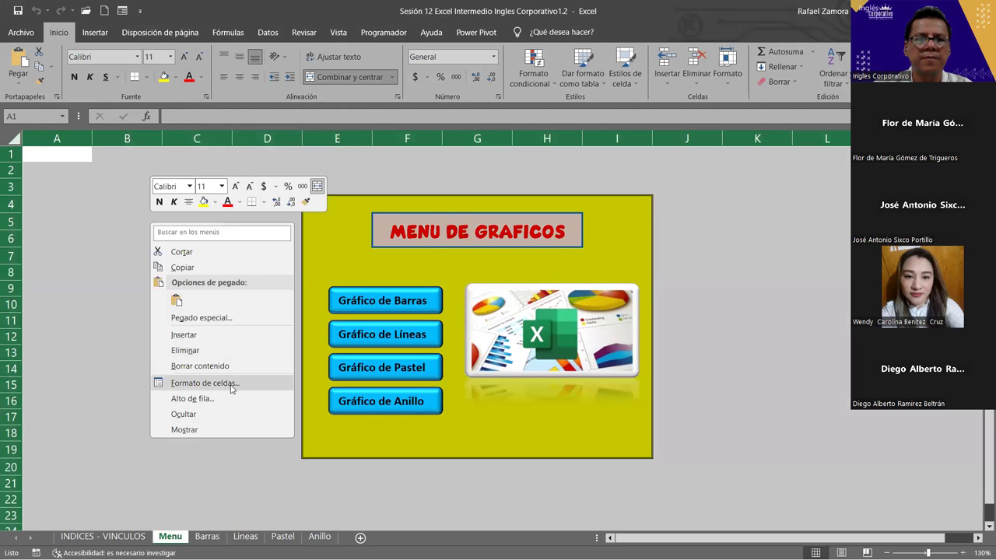
left_click(231, 385)
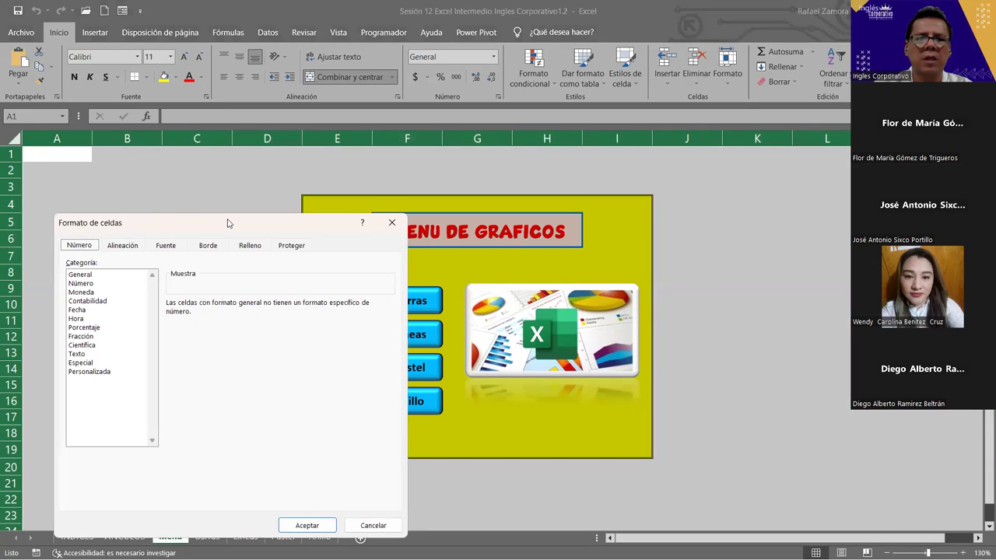
left_click_drag(228, 223, 280, 77)
left_click(344, 99)
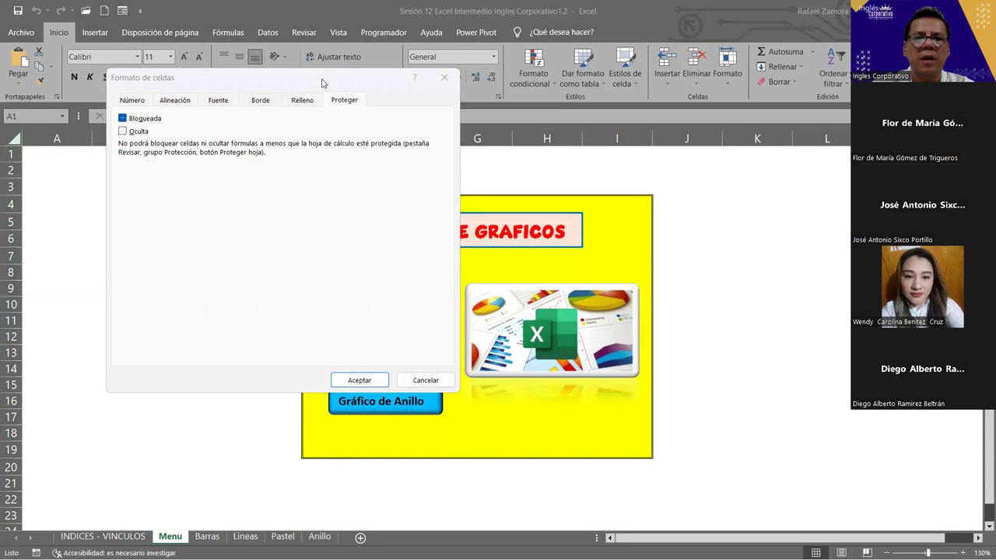
left_click(286, 80)
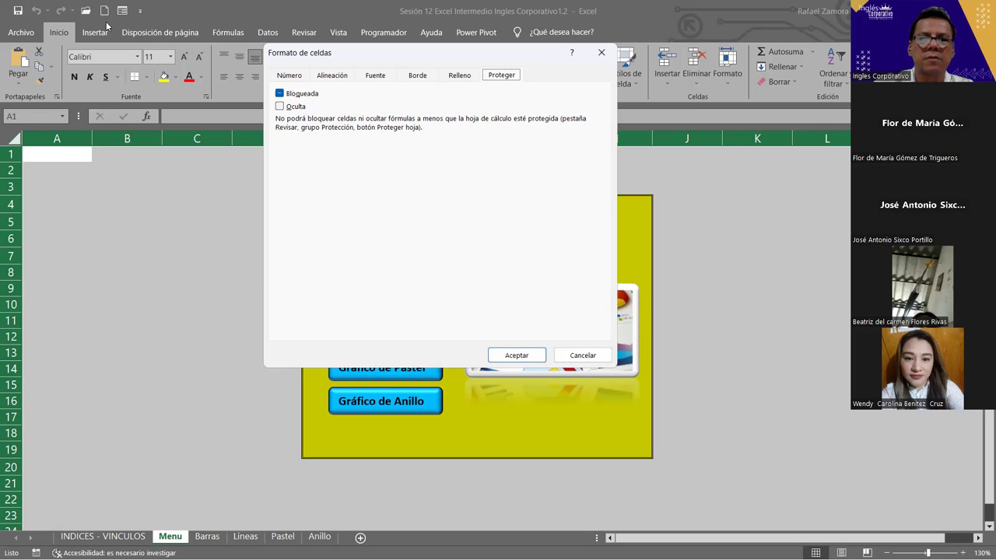
left_click(501, 39)
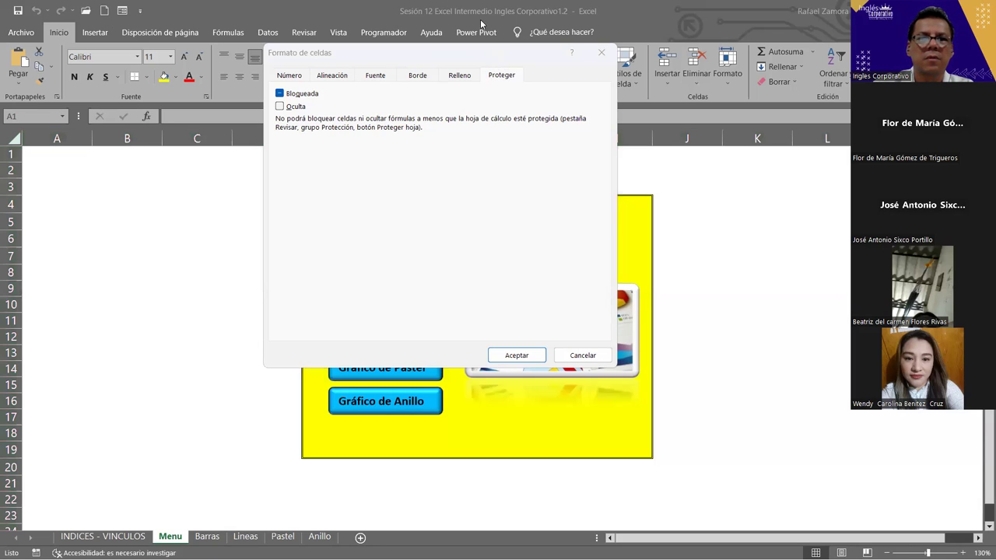
left_click(519, 211)
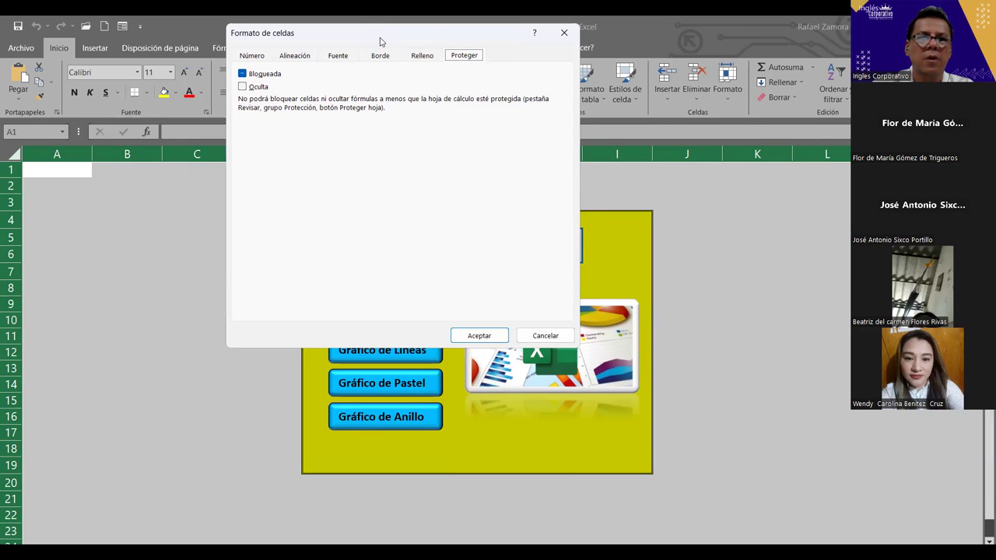
left_click_drag(380, 41, 366, 39)
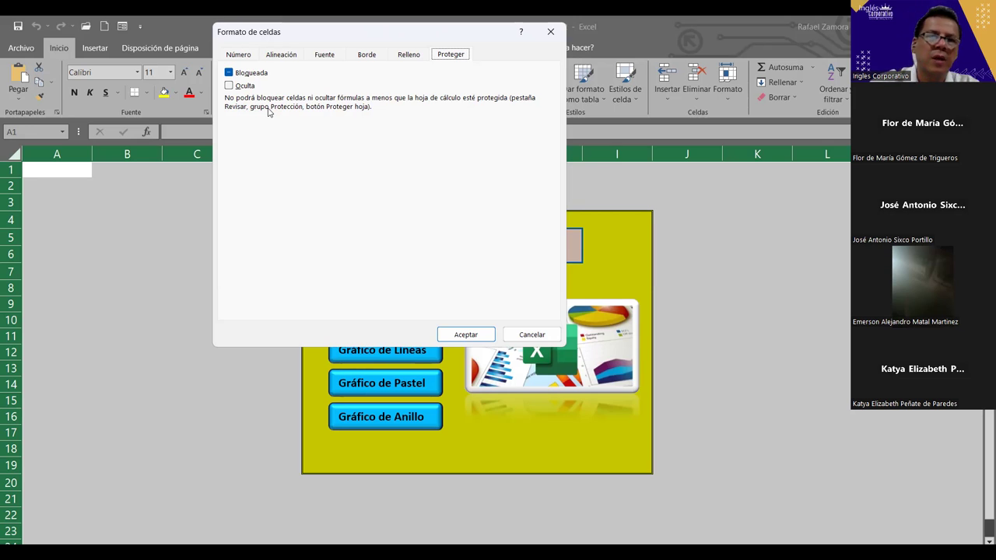
- Close Formato de celdas without changes and switch to the Barras bar chart sheet
left_click(550, 35)
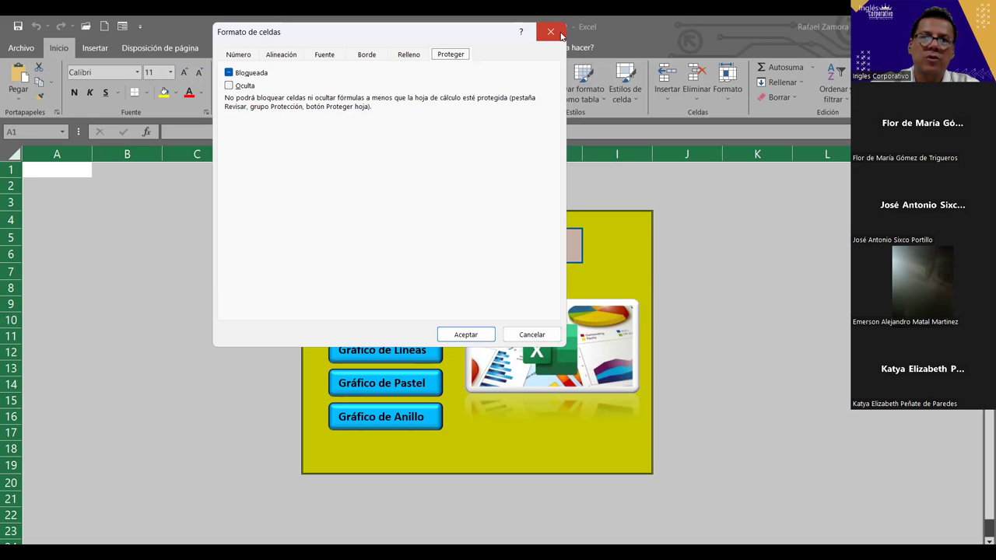
left_click(279, 183)
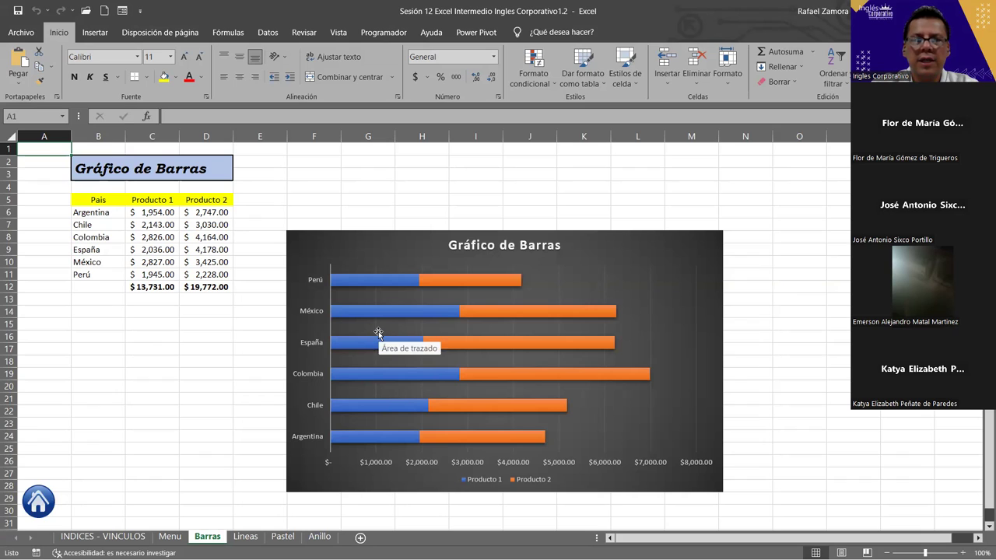
- Select all Barras cells and confirm them as Bloqueada in the cell format settings
left_click(185, 423)
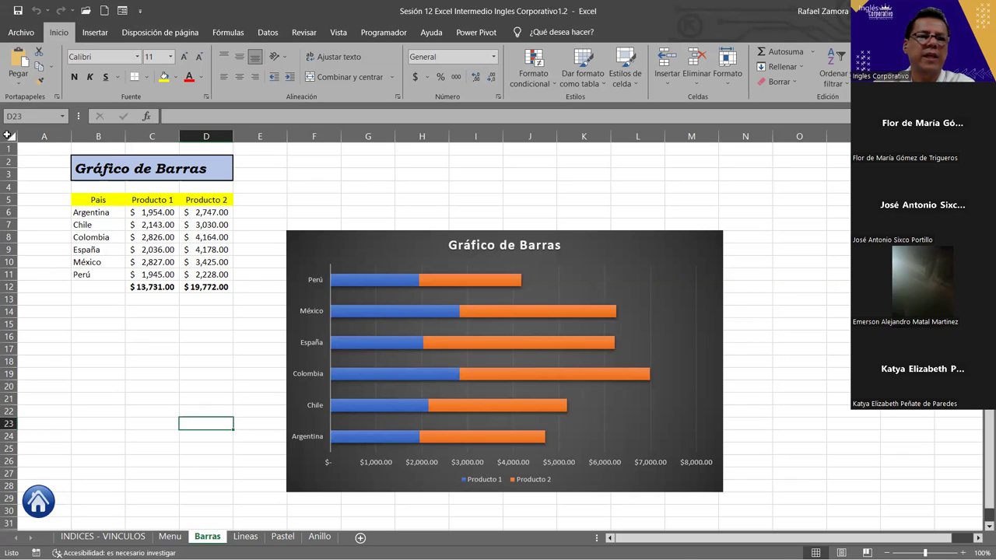
left_click(7, 135)
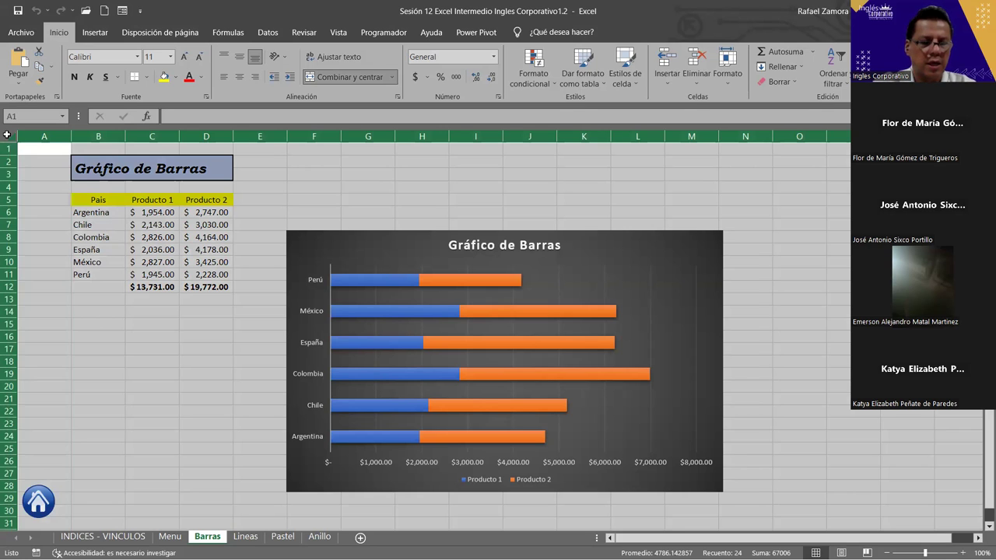
key("ctrl+1")
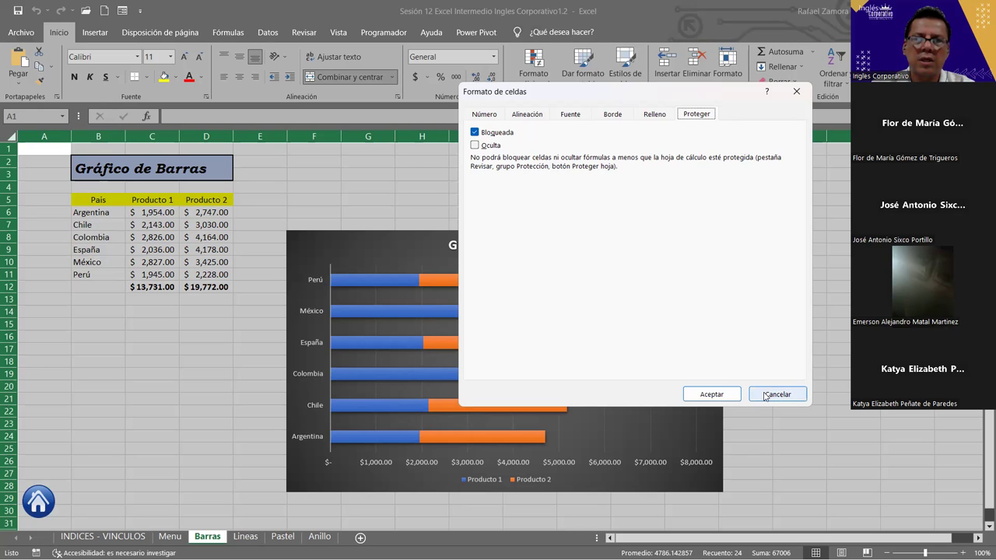
left_click(720, 398)
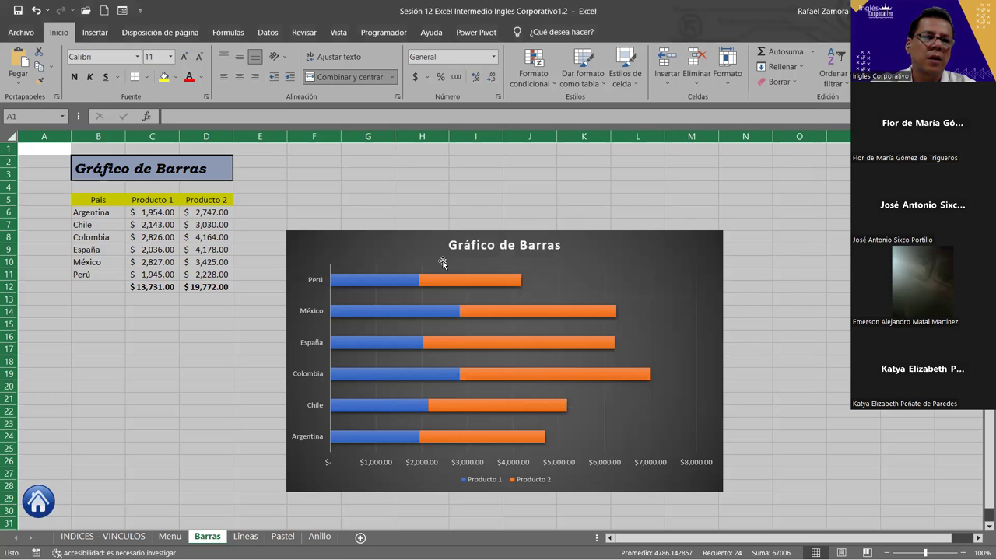
left_click(383, 199)
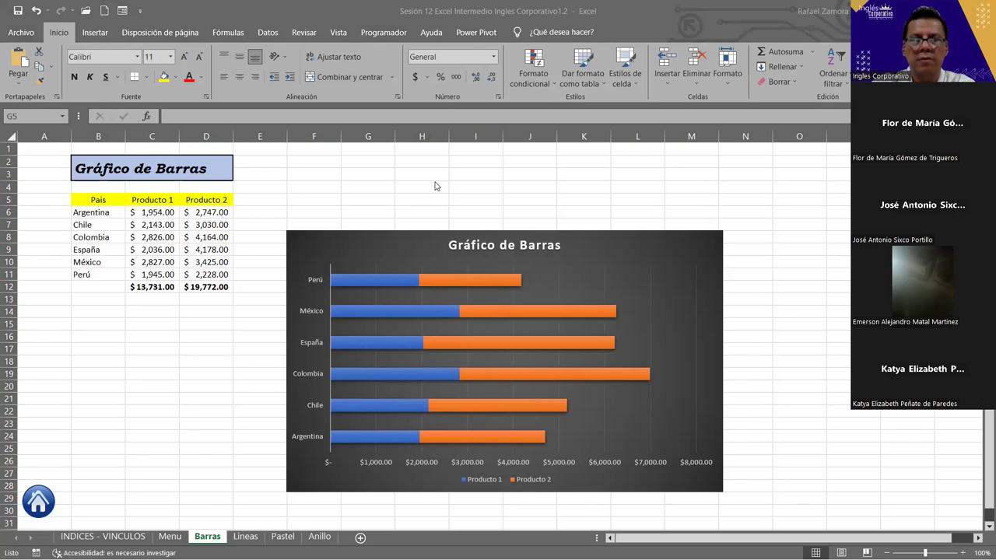
key("alt+Tab")
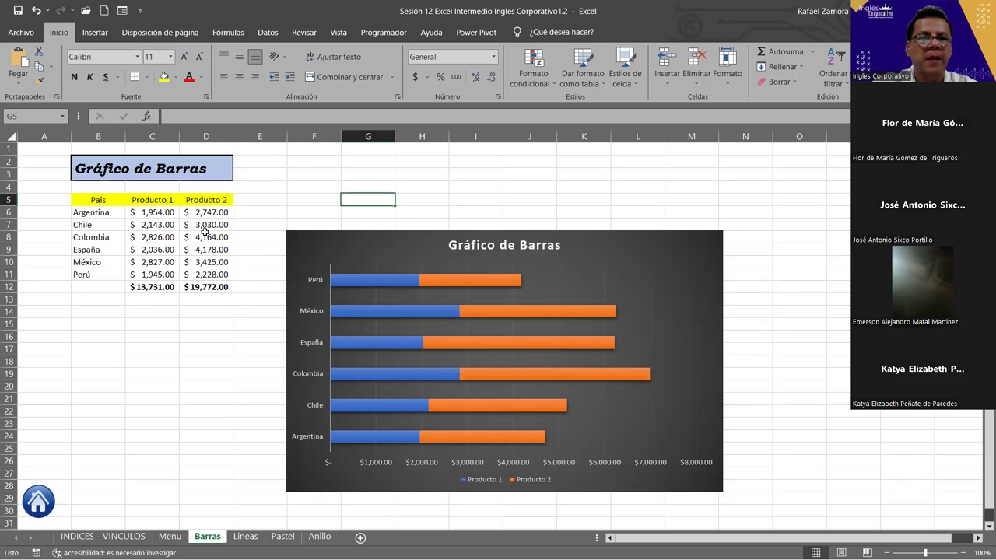
- Inspect the Producto 1 and Producto 2 total formulas in C12 and D12
left_click_drag(153, 209, 214, 273)
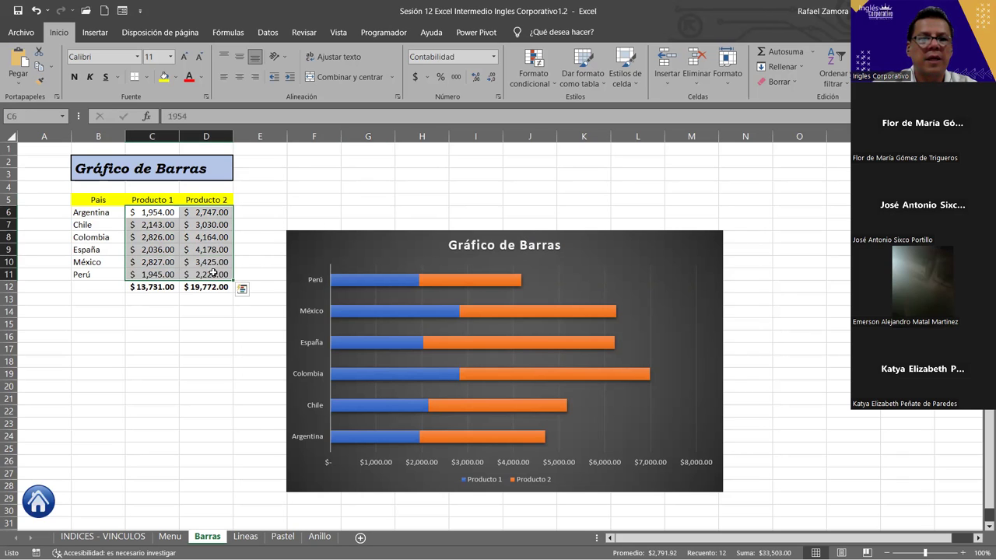
left_click(159, 293)
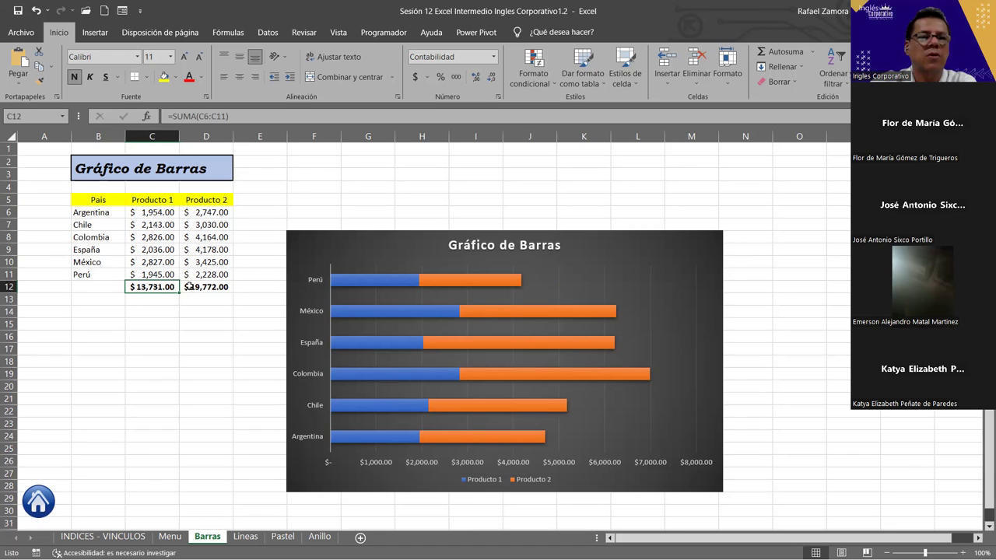
left_click(211, 287)
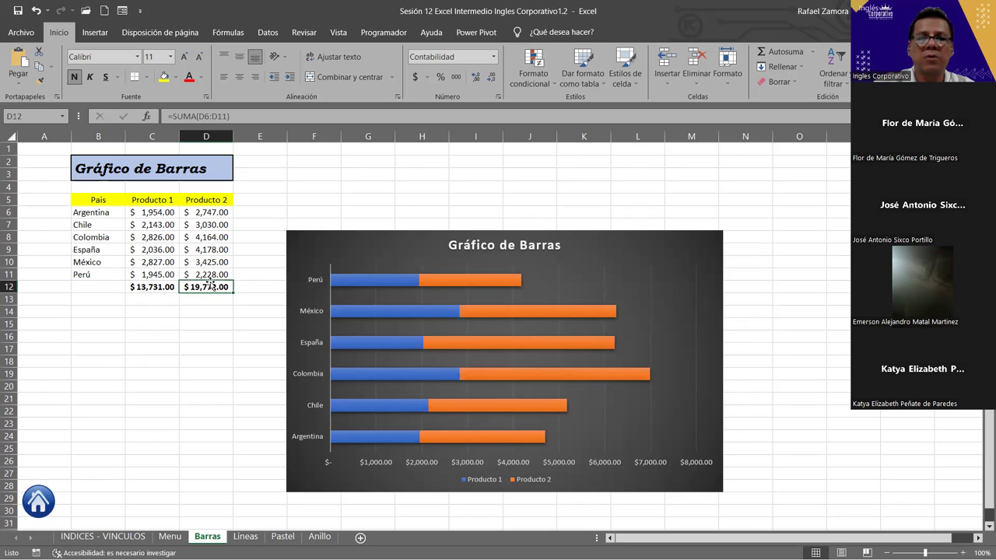
left_click(162, 288)
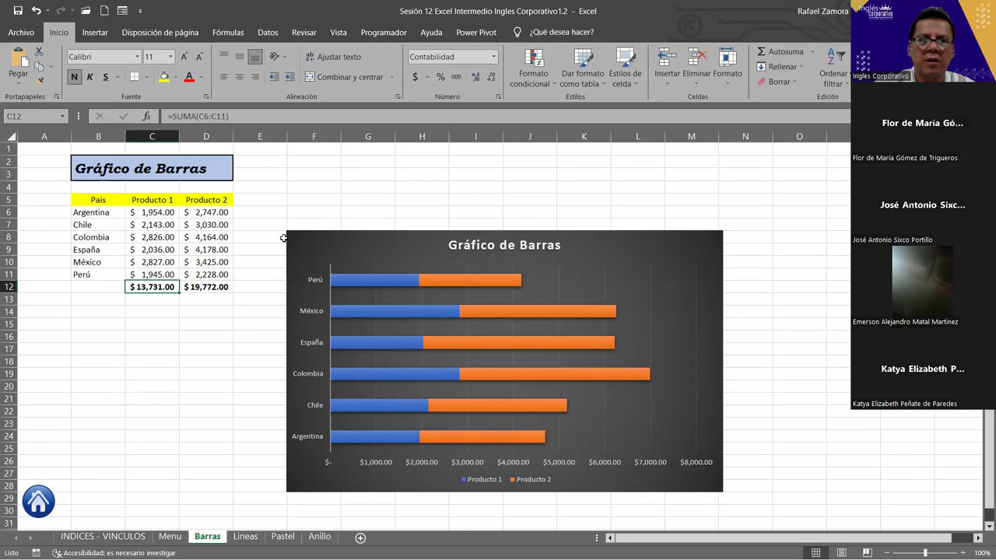
- Select the Producto values C6:D11, leaving the totals row out
left_click(168, 210)
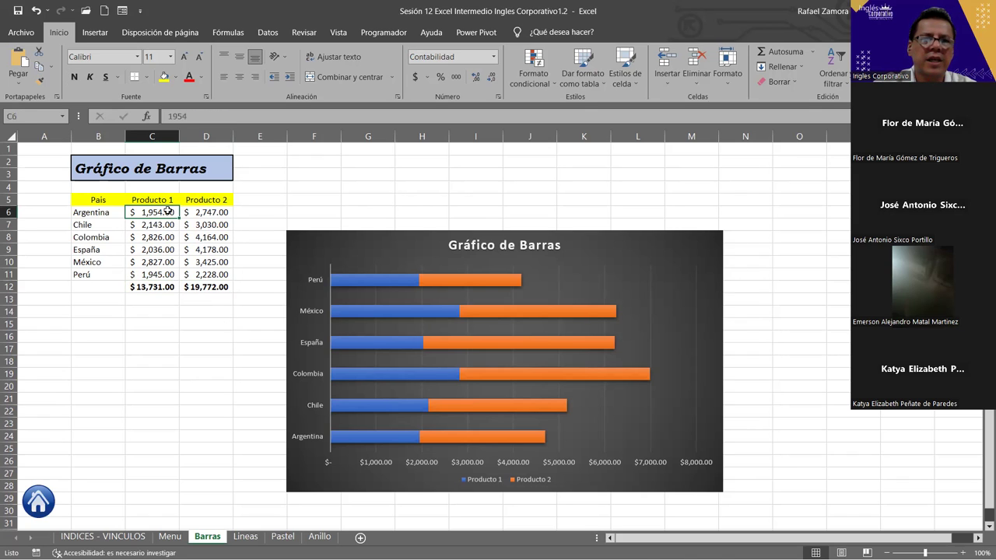
left_click_drag(168, 210, 207, 272)
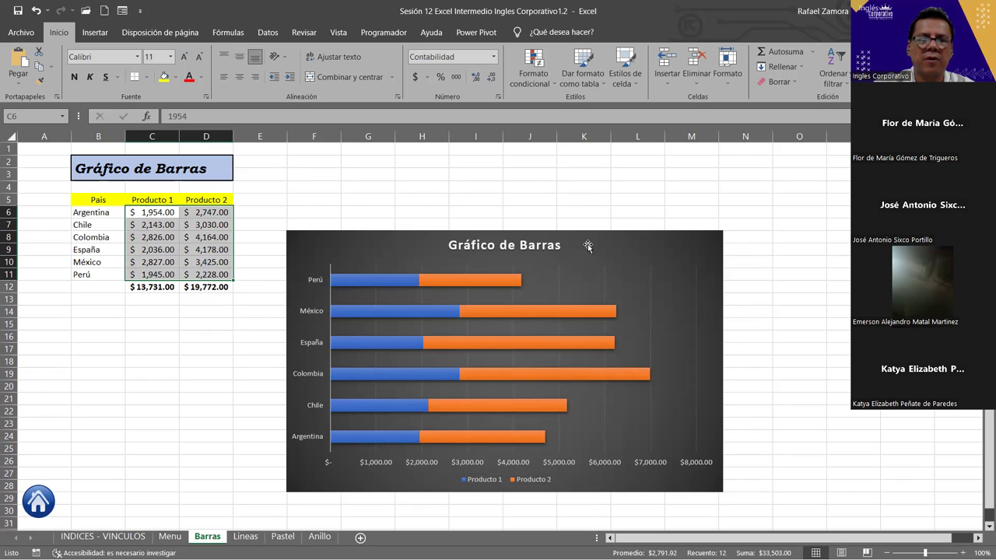
left_click(223, 331)
left_click_drag(151, 212, 217, 268)
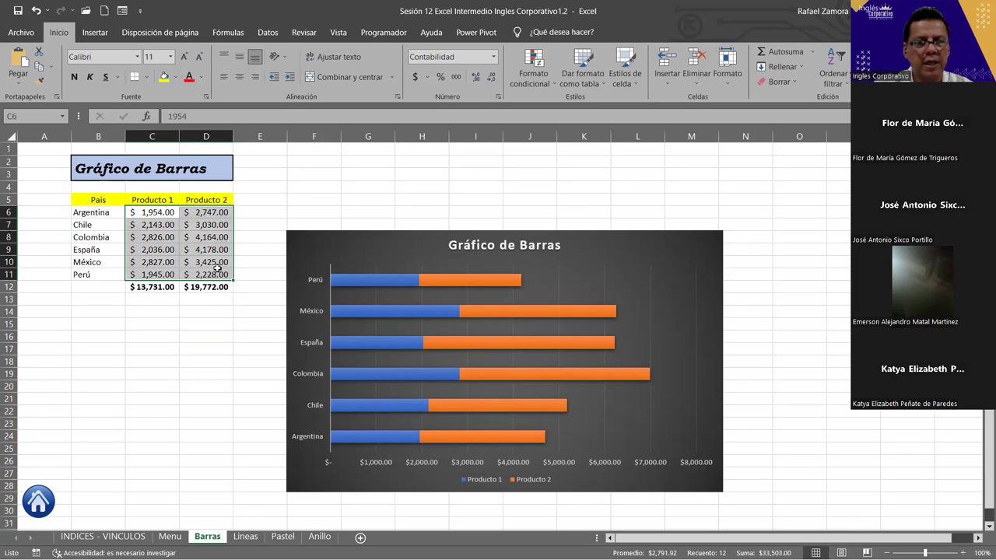
- Uncheck Bloqueada for C6:D11 in the cell format settings and confirm
key("ctrl+1")
left_click(475, 133)
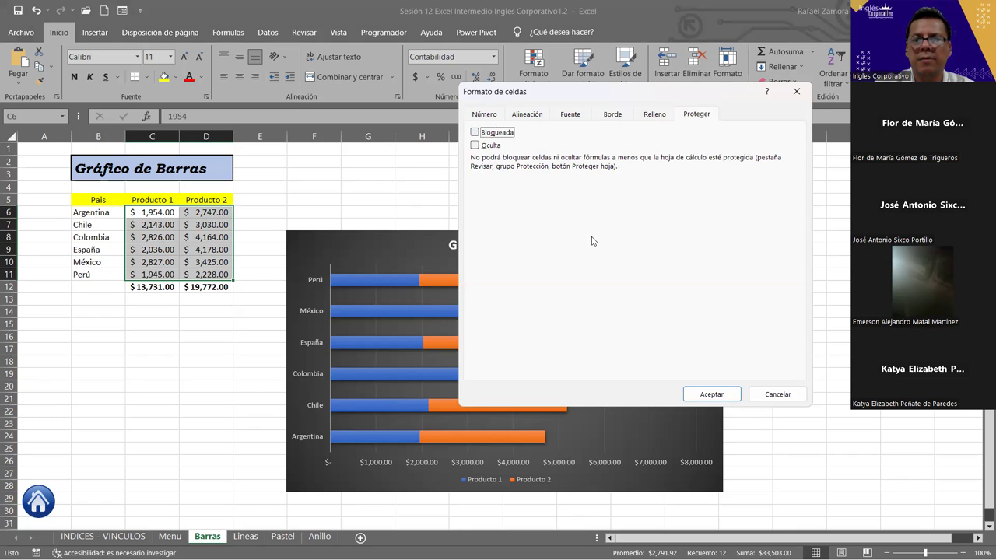
left_click(709, 393)
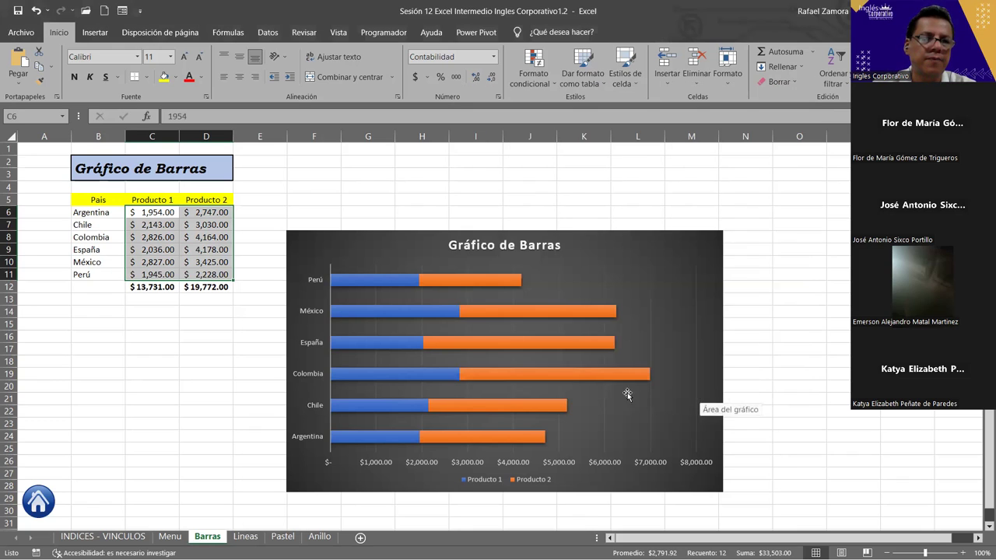
left_click(368, 175)
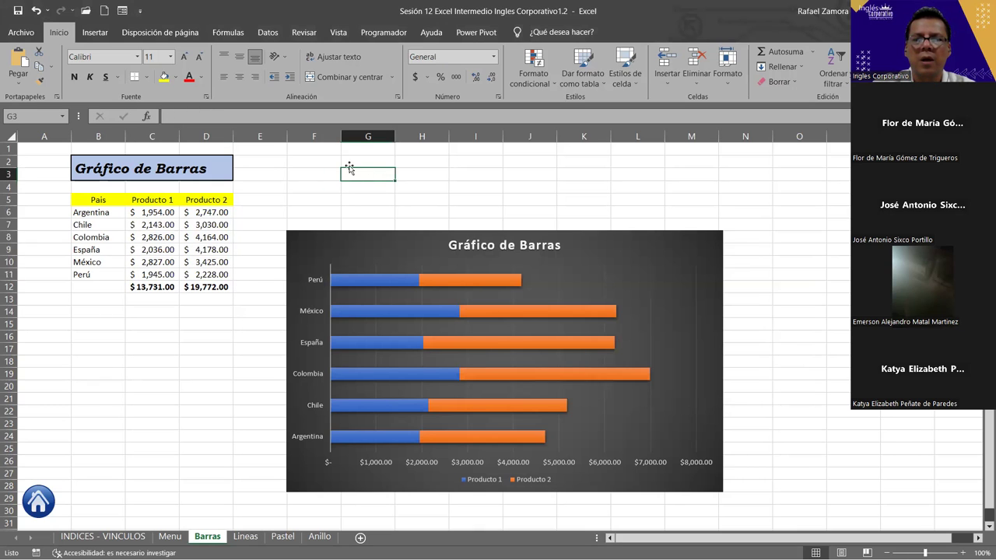
left_click(11, 136)
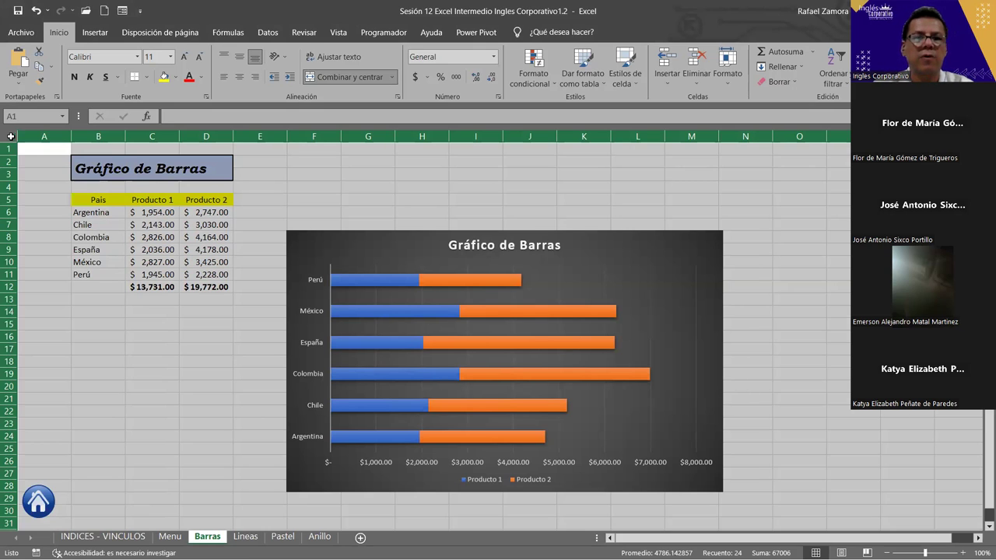
key("ctrl+1")
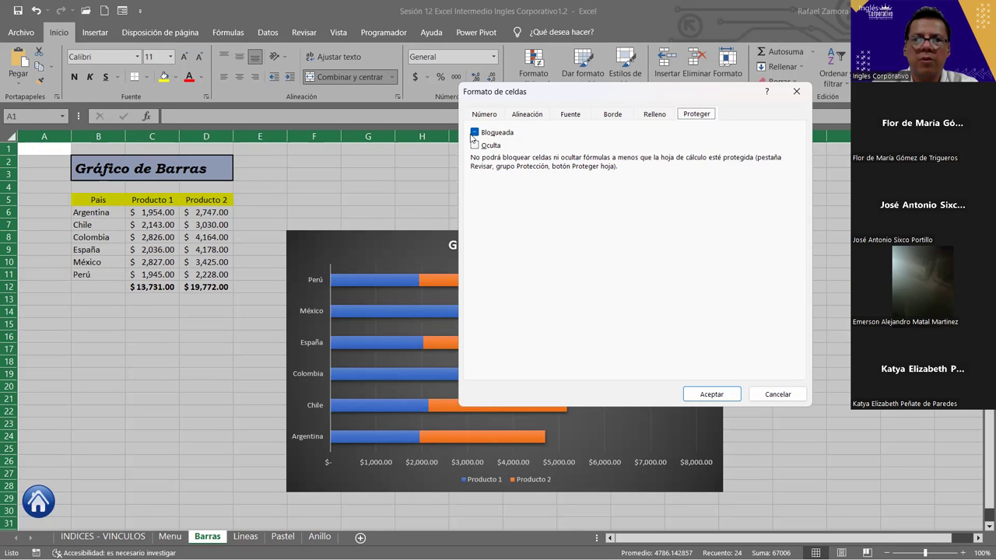
left_click(699, 395)
left_click_drag(147, 212, 218, 272)
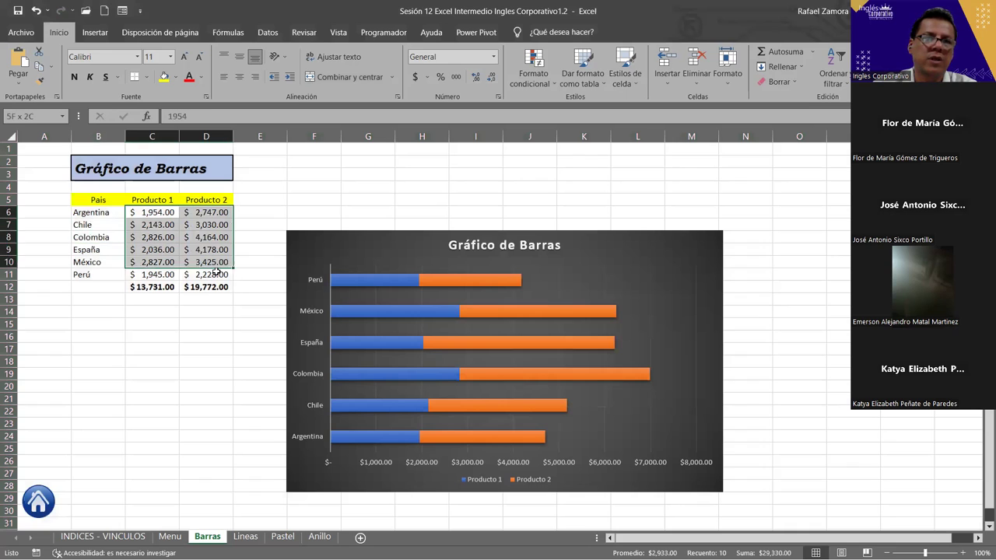
left_click(165, 165)
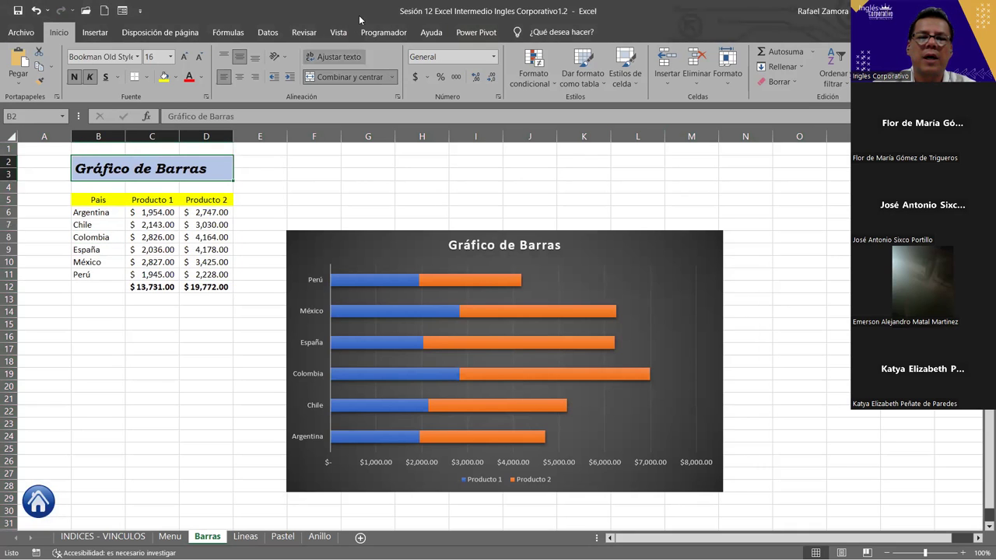
- Protect the Barras sheet via Revisar > Proteger hoja, entering and confirming a password
left_click(304, 32)
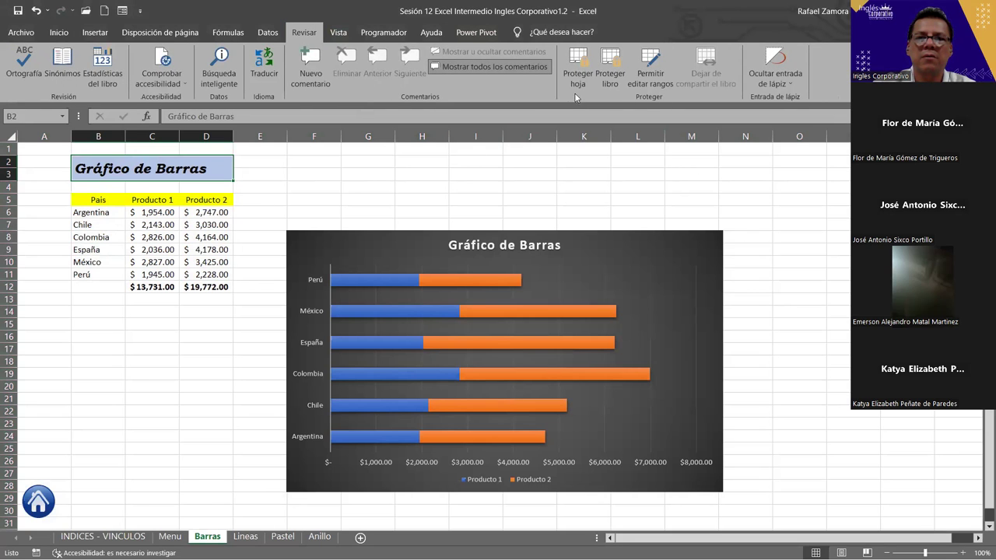
left_click(578, 69)
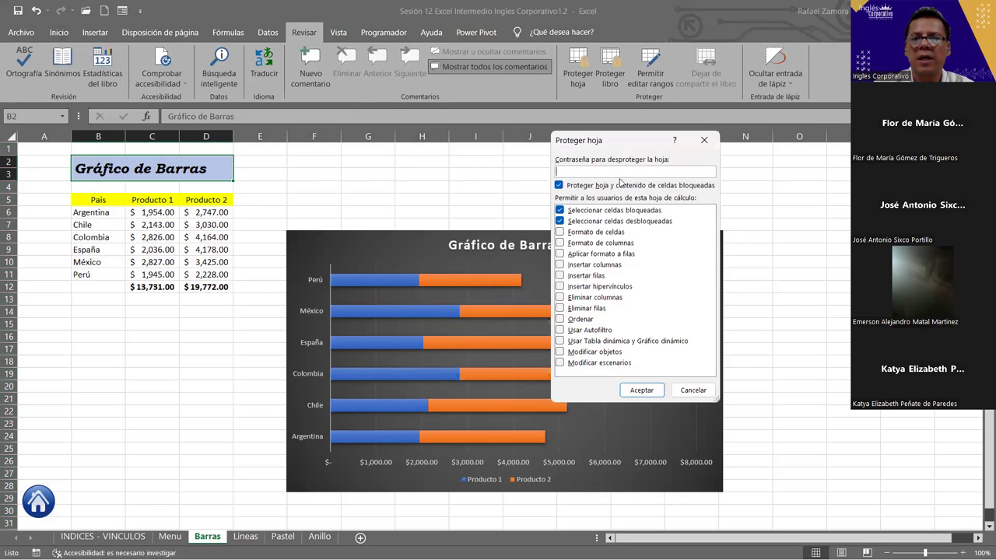
type("1")
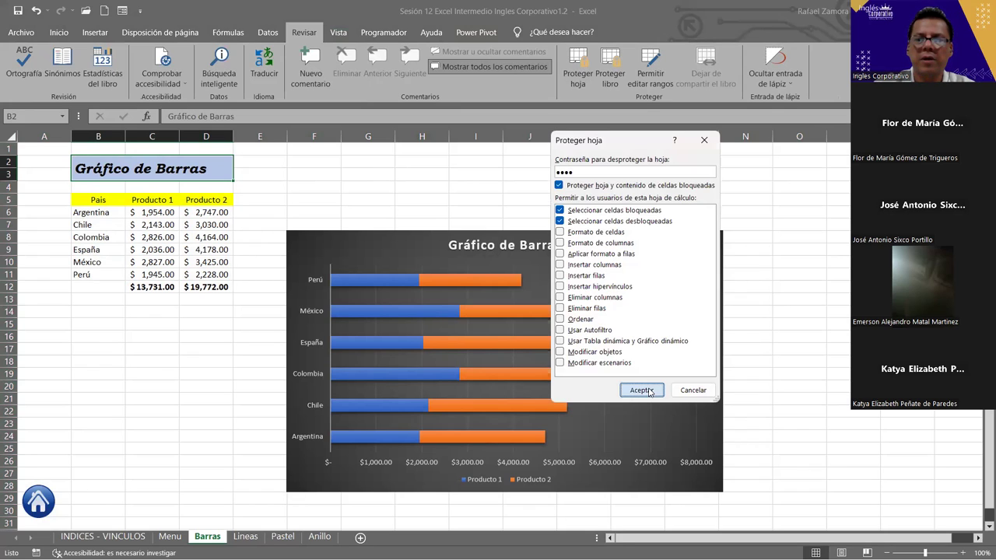
key("Return")
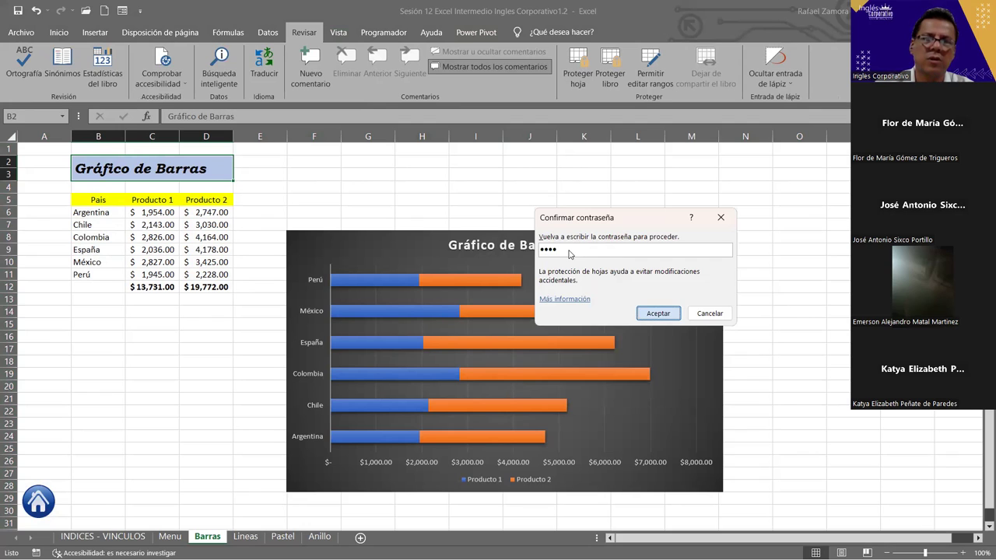
key("Return")
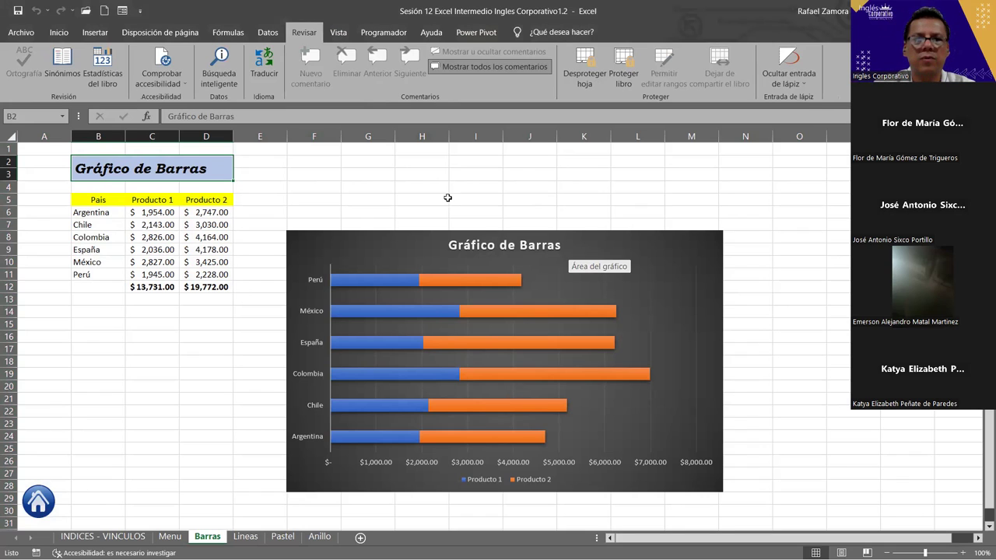
left_click(331, 212)
left_click(239, 246)
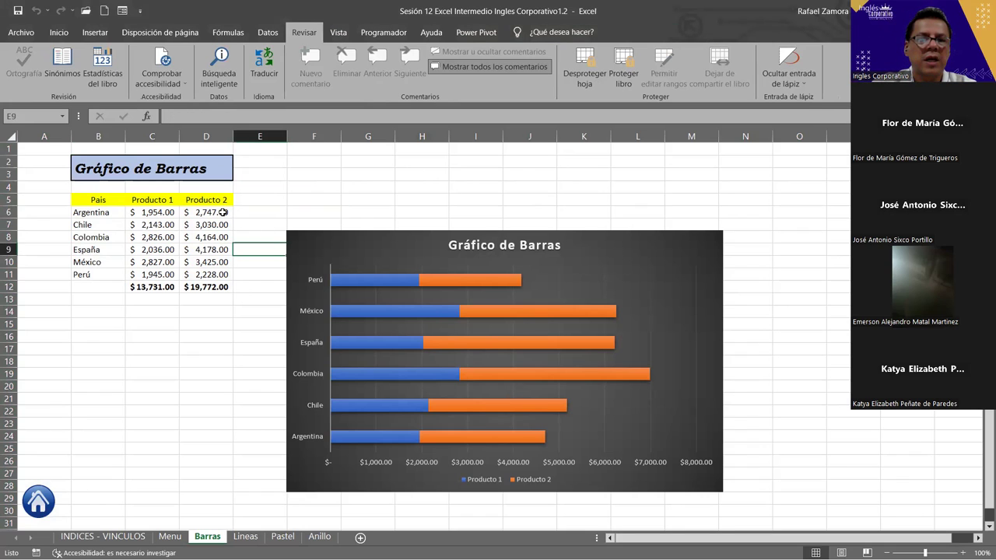
left_click(166, 208)
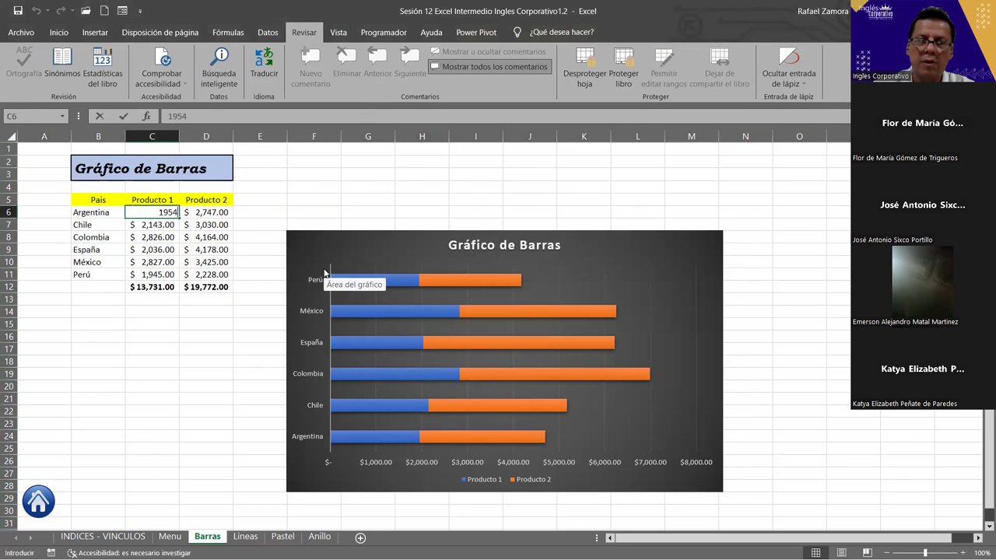
type("2100")
key("ctrl+Return")
key("Return")
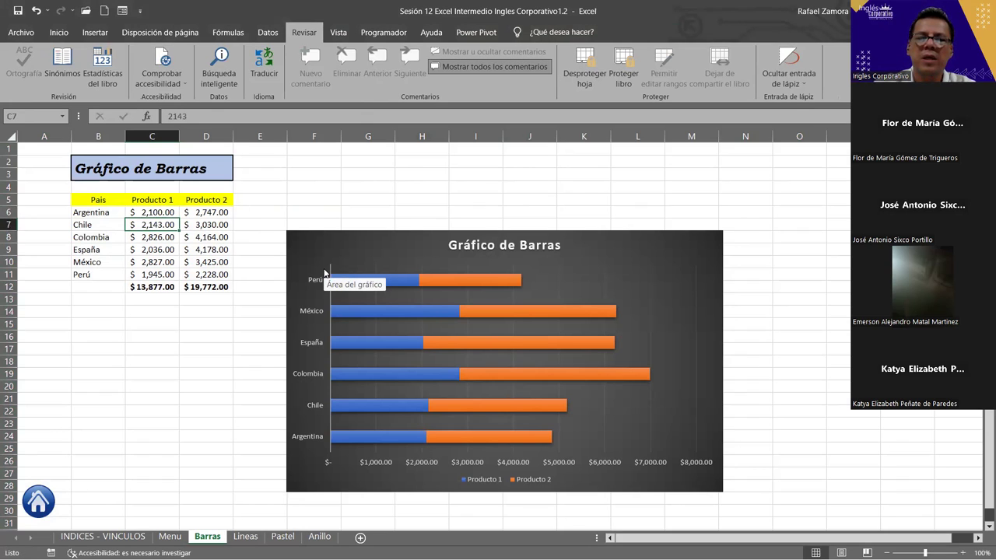
key("Down")
key("Down")
key("Down")
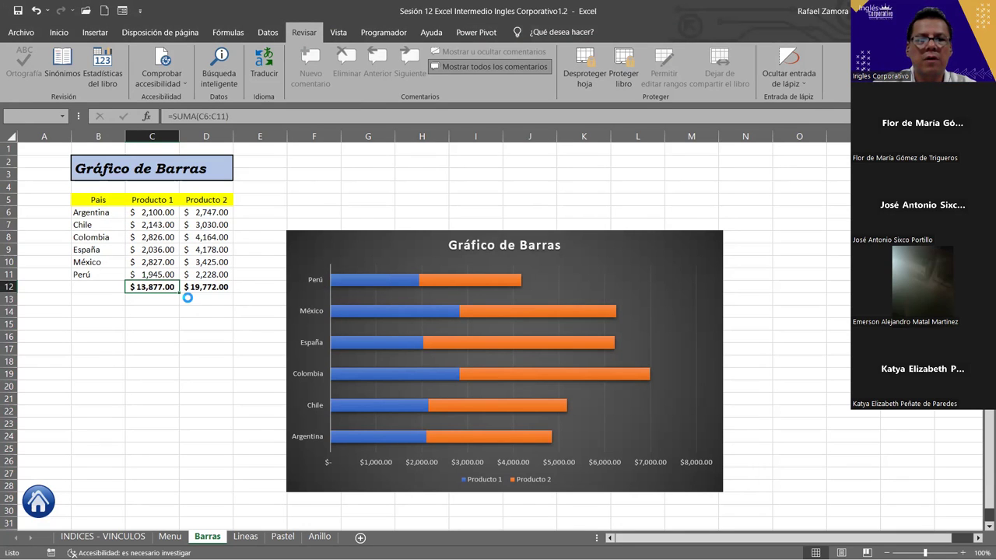
double_click(437, 320)
left_click(498, 321)
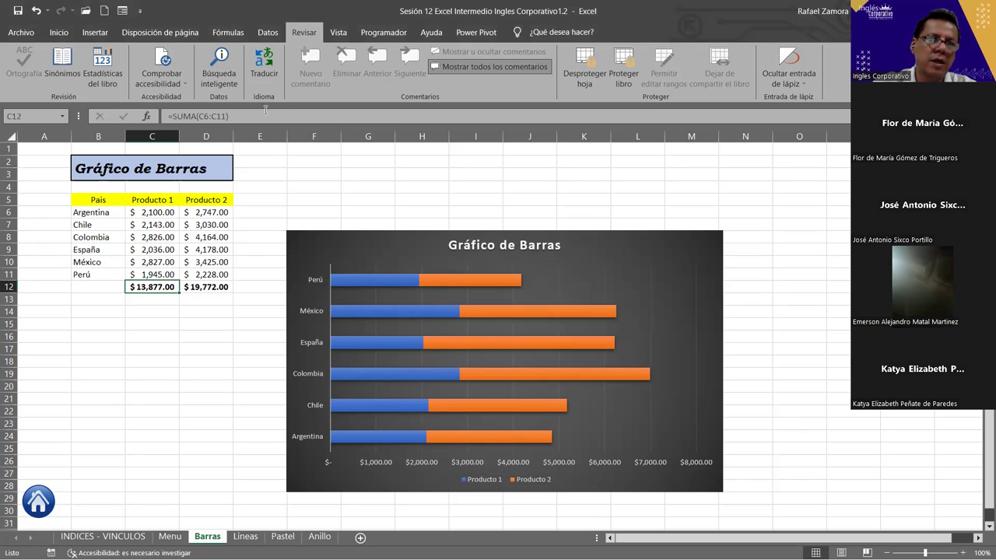
double_click(295, 149)
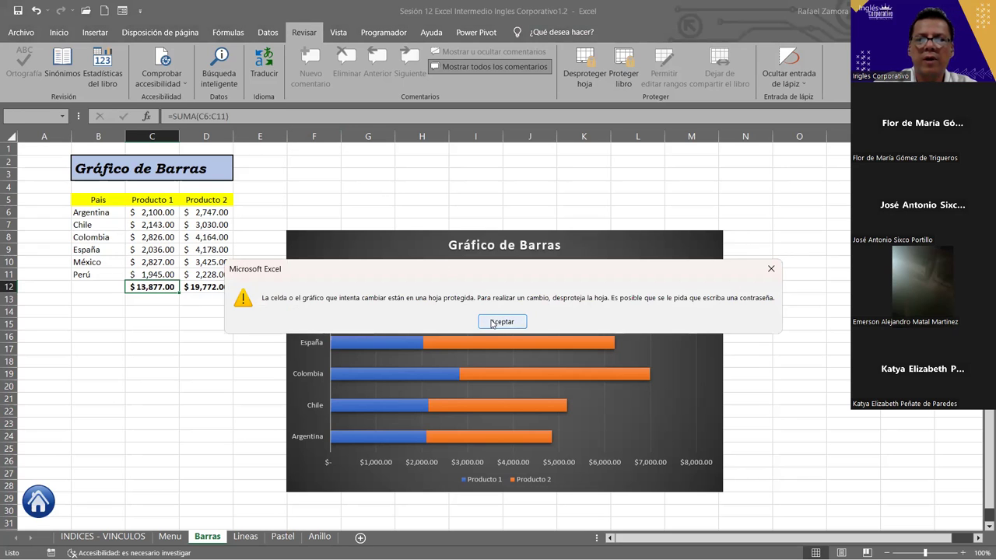
left_click(492, 323)
left_click(265, 117)
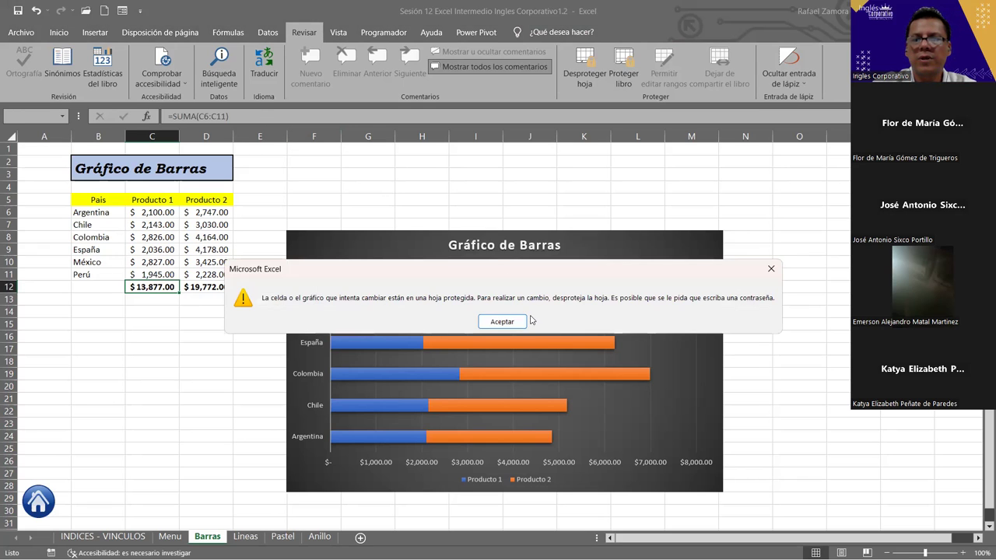
left_click(501, 322)
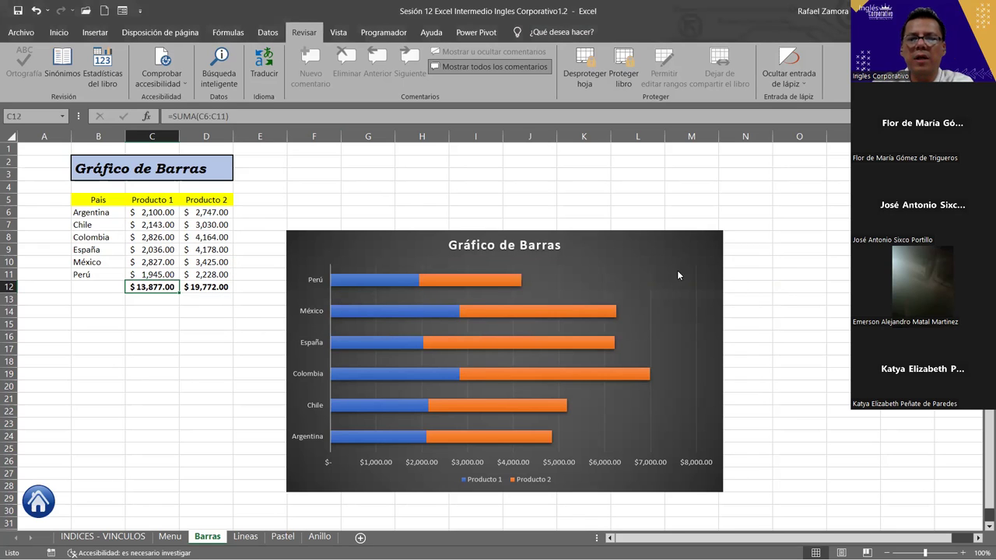
double_click(629, 197)
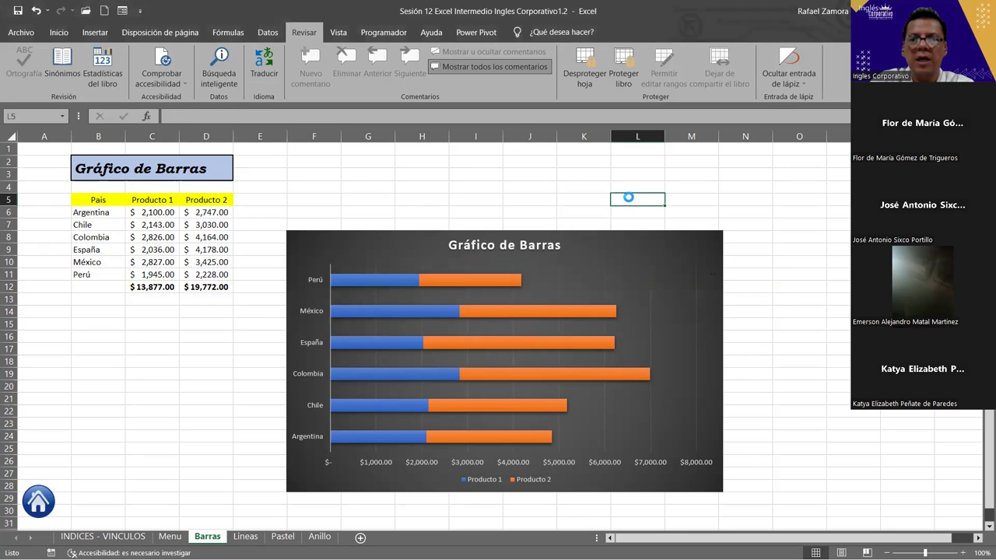
key("Return")
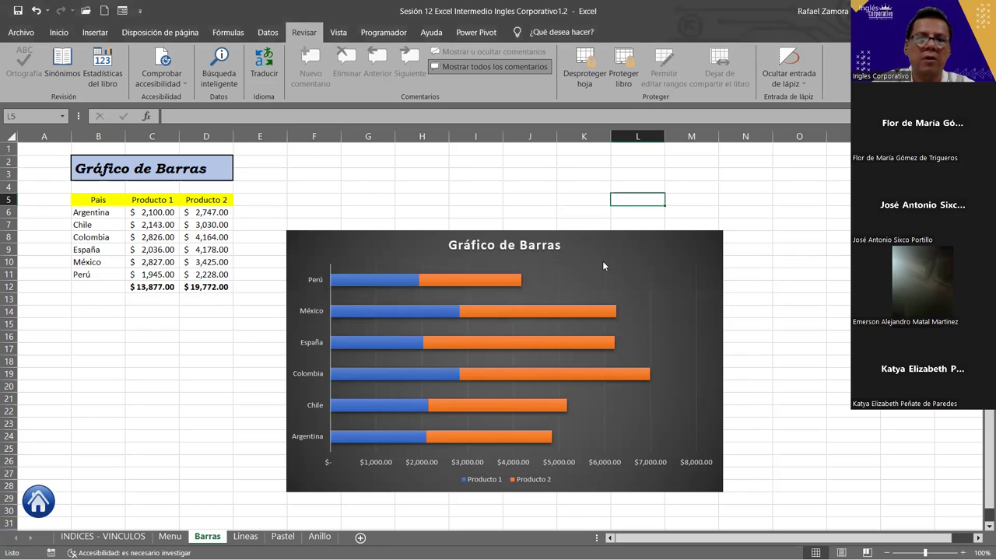
left_click(492, 200)
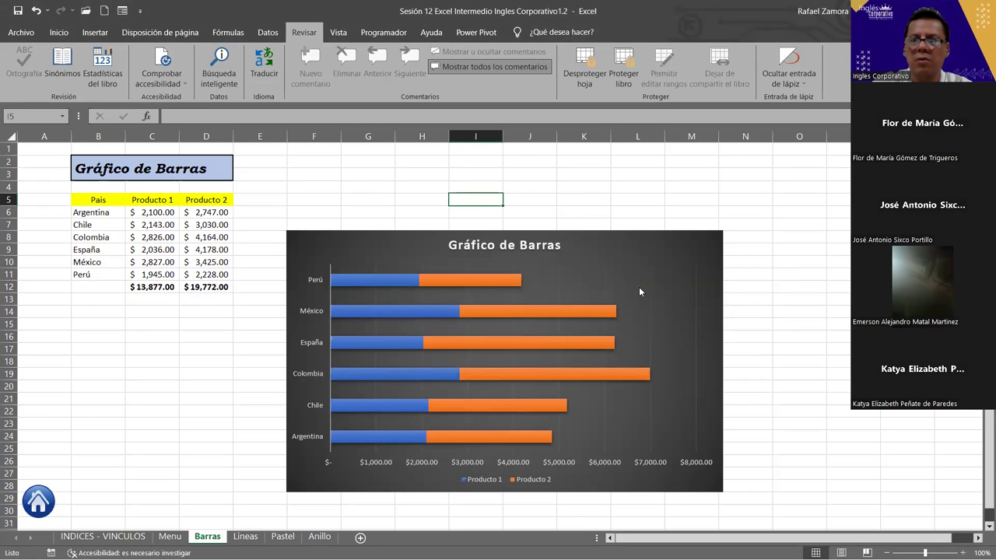
left_click(583, 199)
left_click(584, 174)
left_click(104, 371)
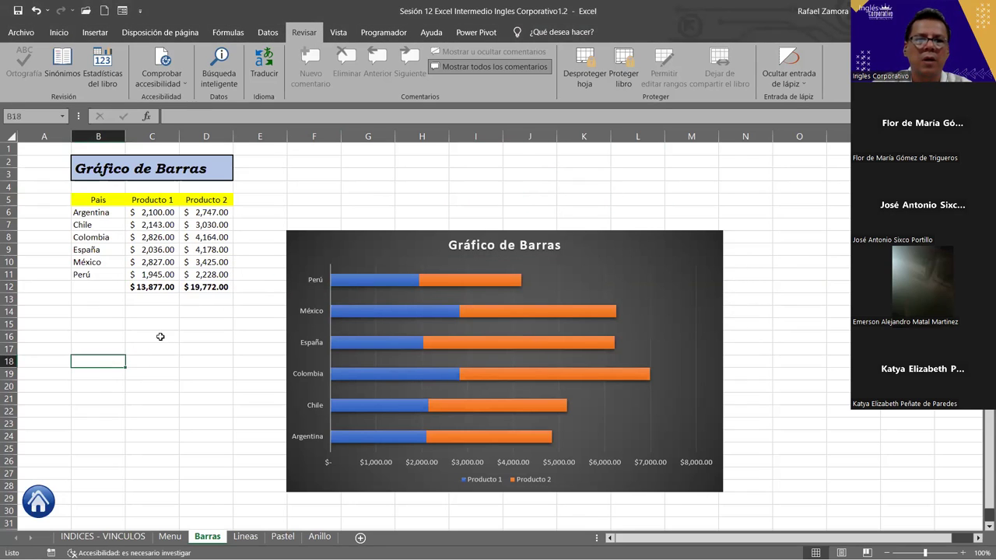
left_click(145, 163)
left_click(38, 242)
left_click(95, 320)
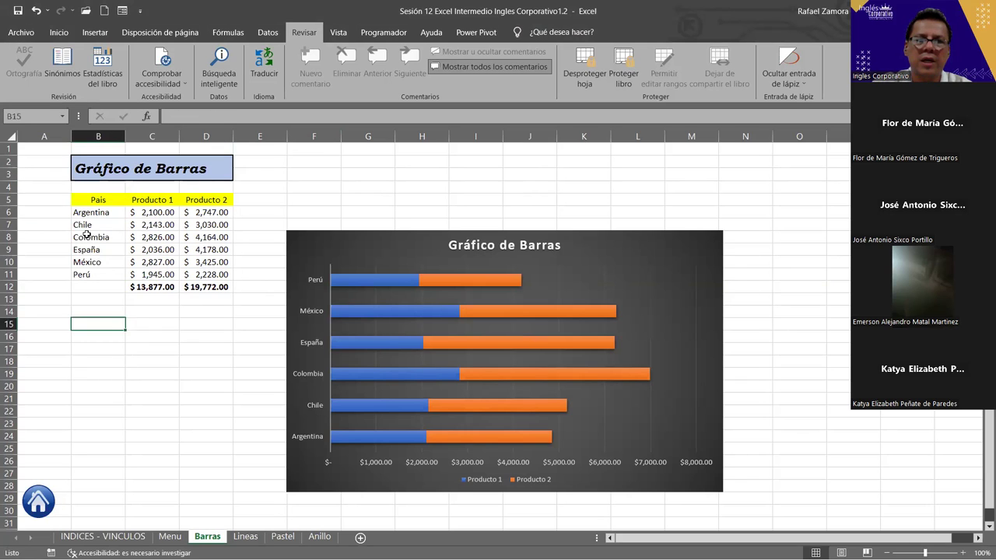
left_click(152, 199)
left_click(155, 168)
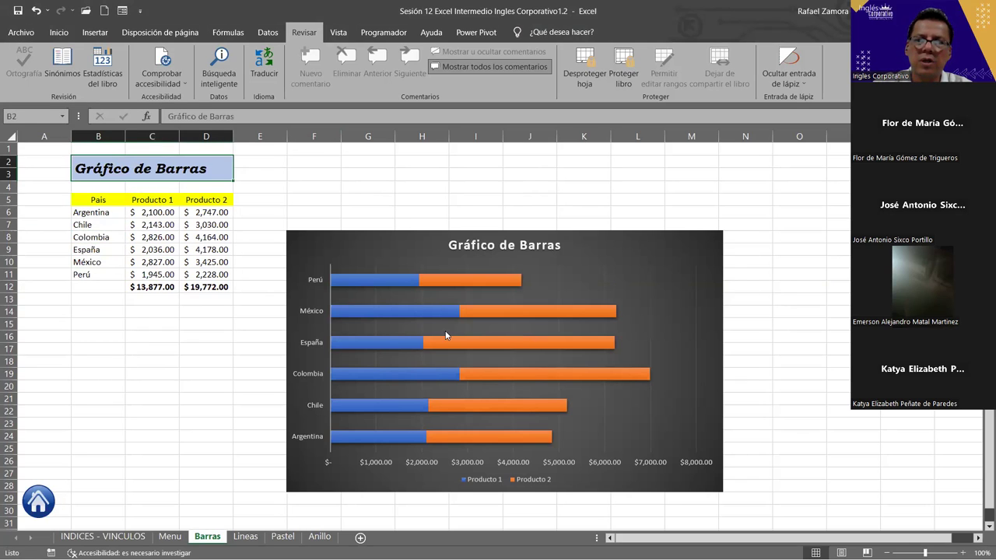
left_click(446, 335)
left_click(505, 325)
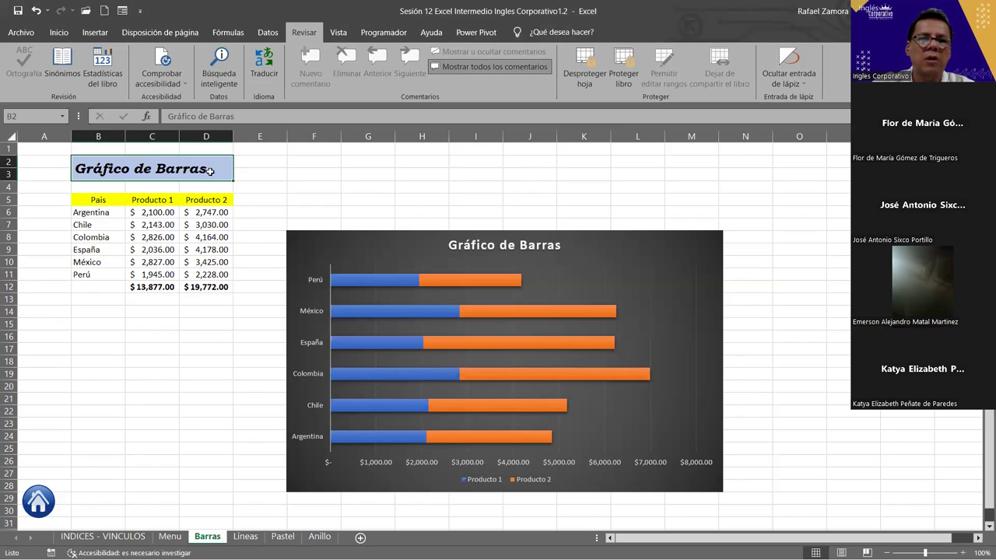
left_click(217, 275)
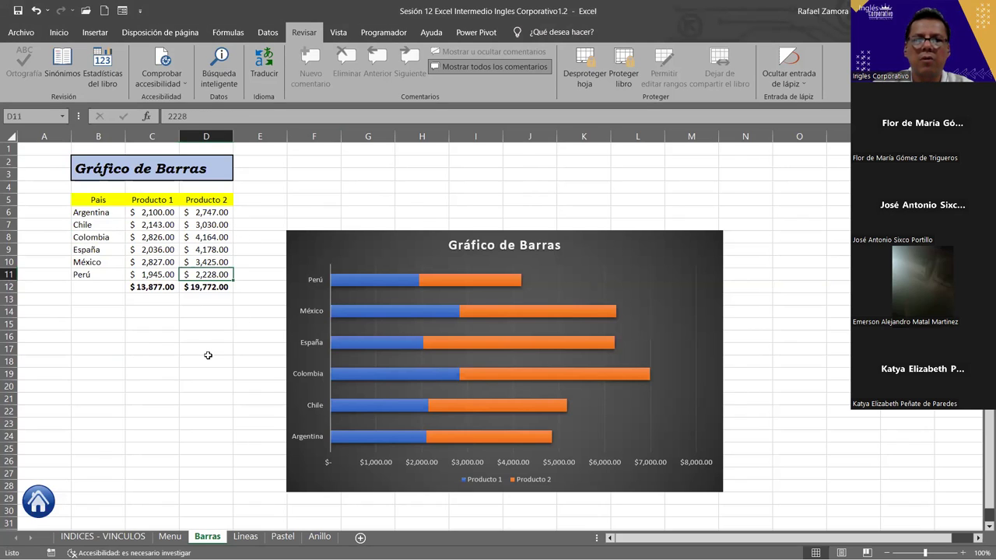
- Enter 4500 as Perú's Producto 2 value, then confirm other cells are blocked from editing
type("4500")
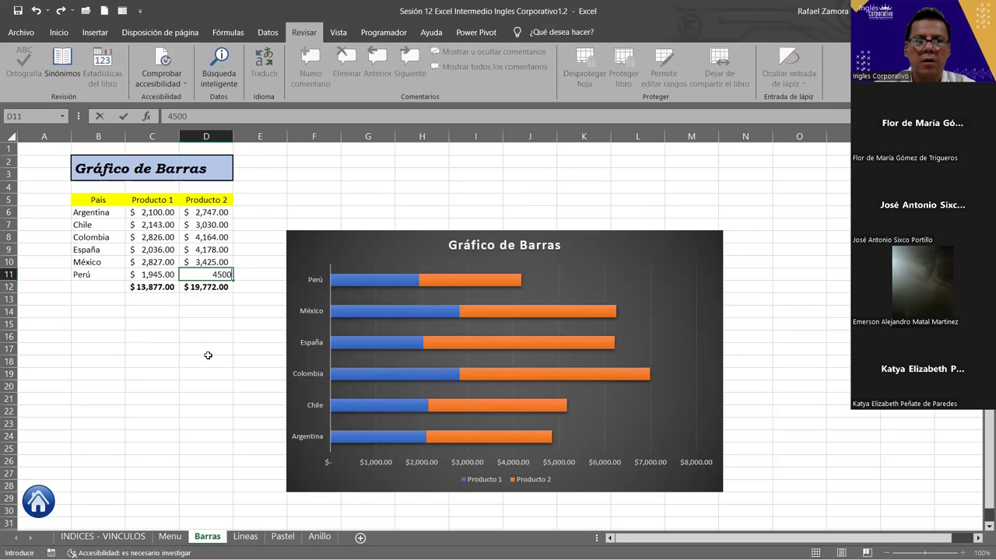
key("Return")
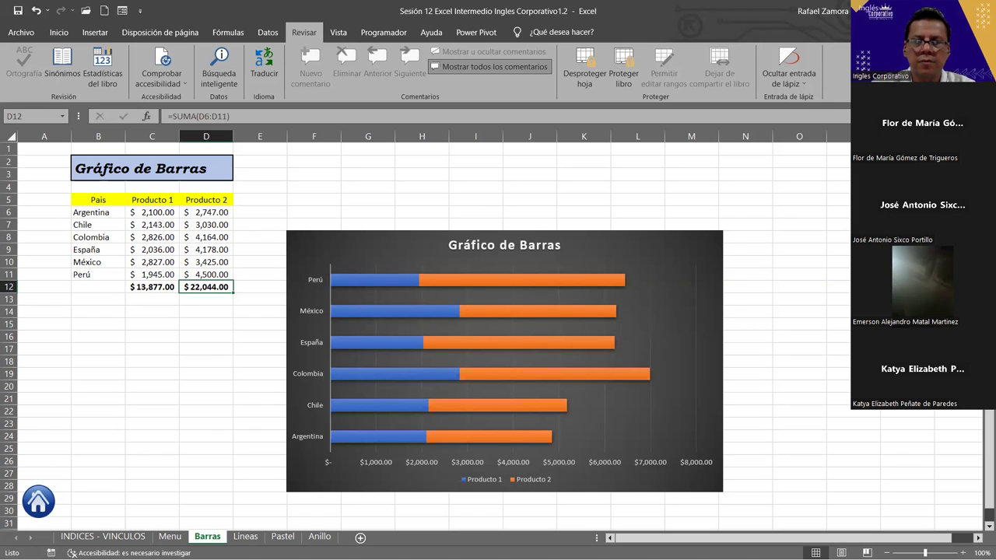
left_click(206, 402)
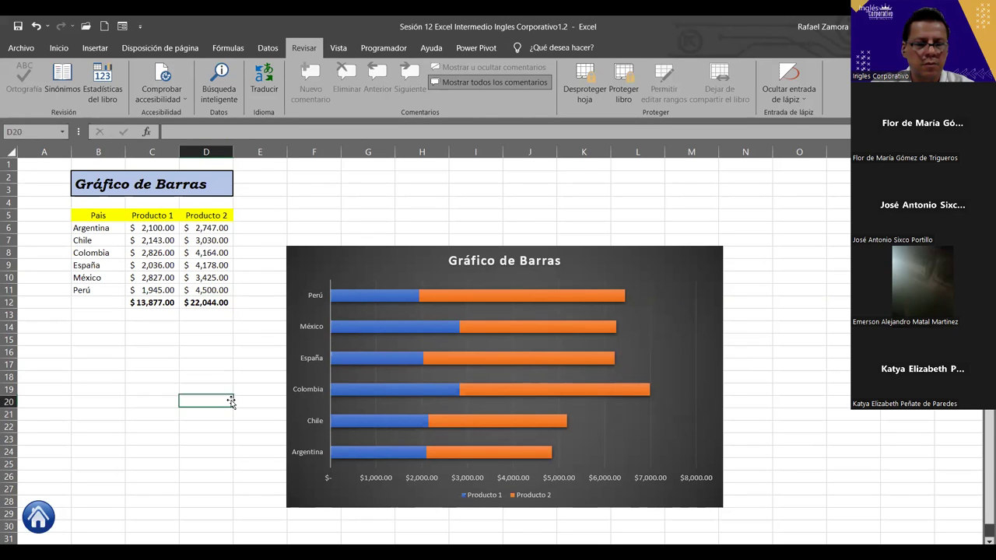
left_click(444, 282)
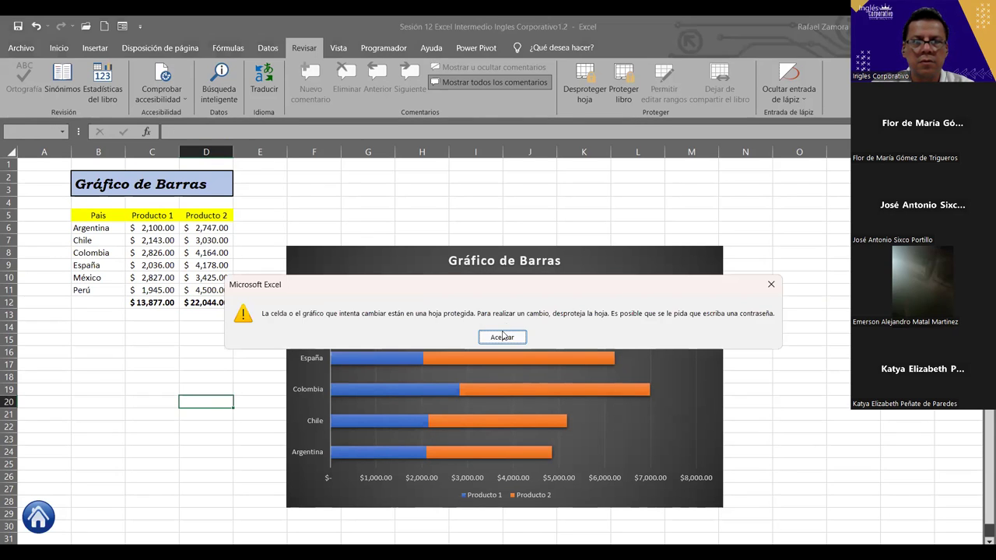
left_click(503, 337)
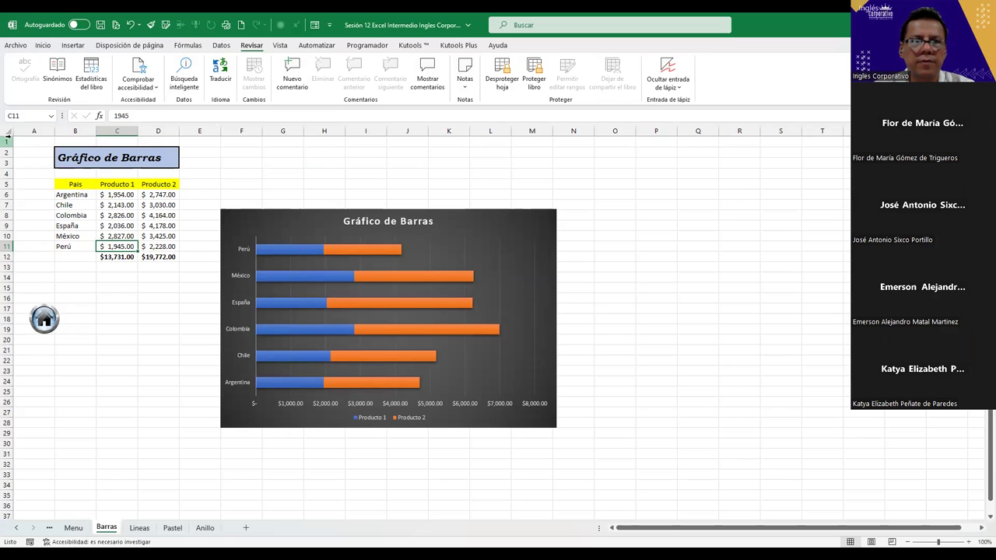
- Unprotect the Barras sheet with Revisar > Desproteger hoja and its password
left_click(11, 132)
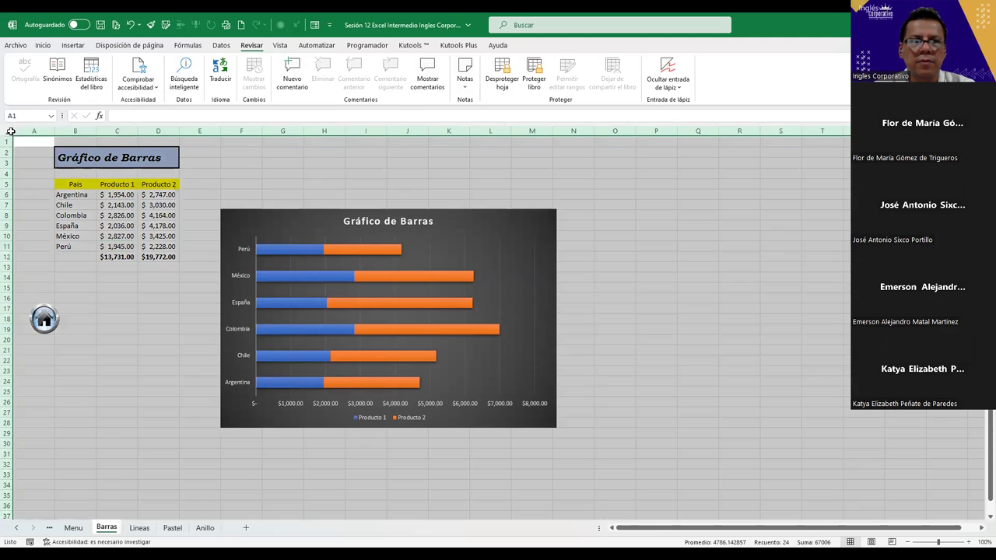
right_click(195, 186)
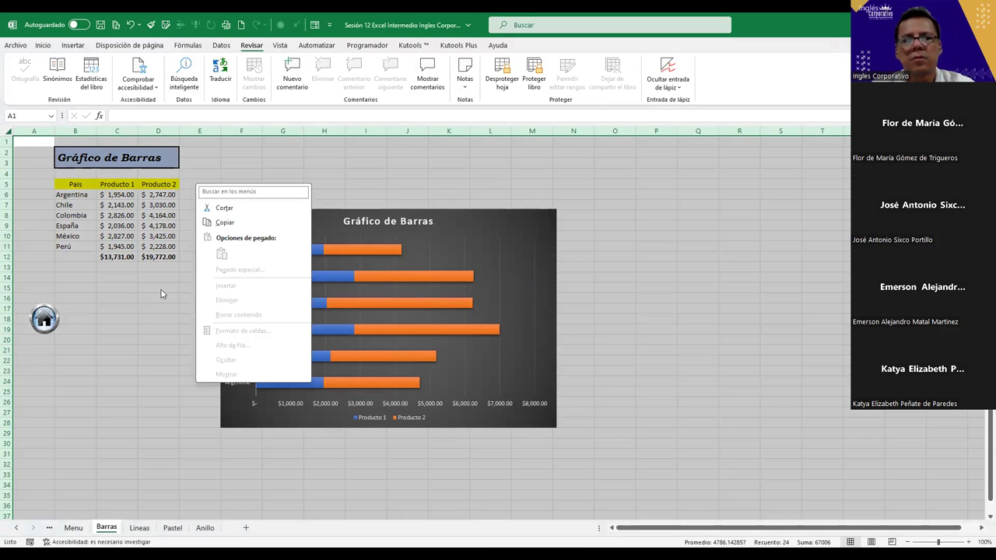
key("Escape")
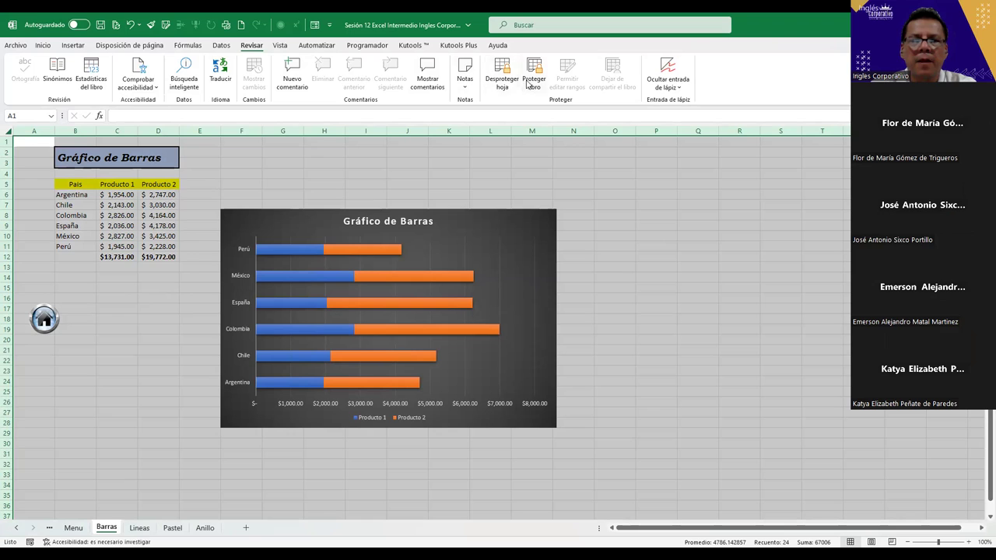
left_click(502, 82)
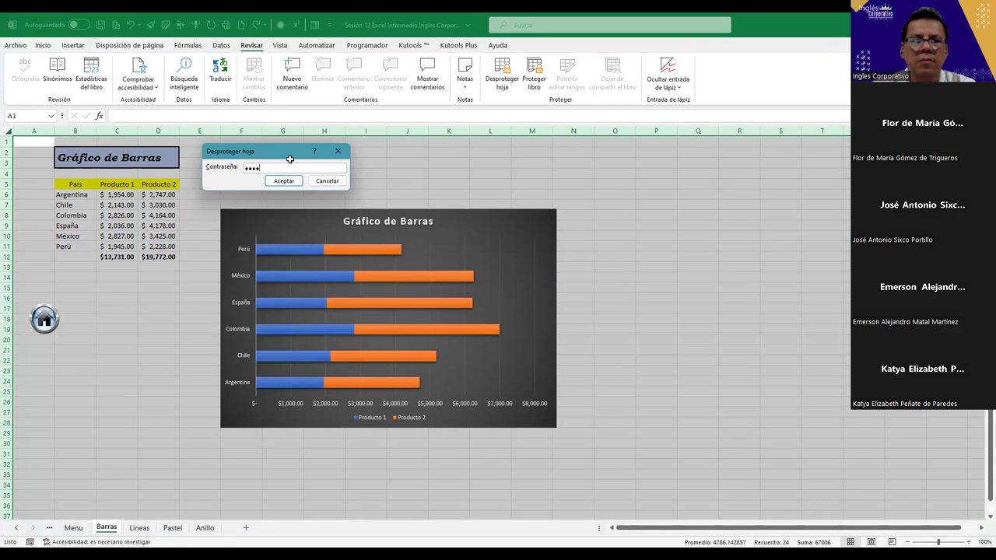
key("Return")
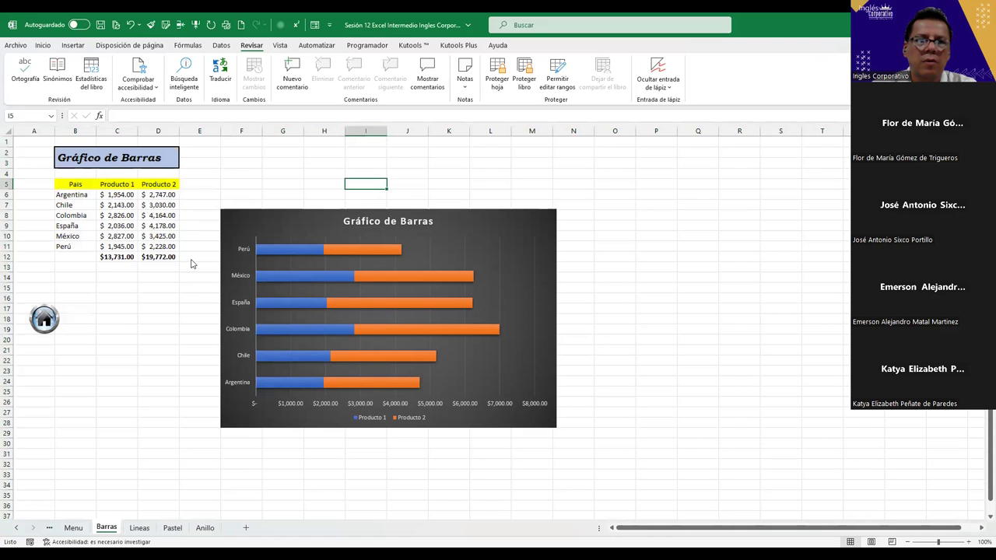
right_click(241, 162)
- Check the whole sheet's cell protection settings and close them unchanged
key("Escape")
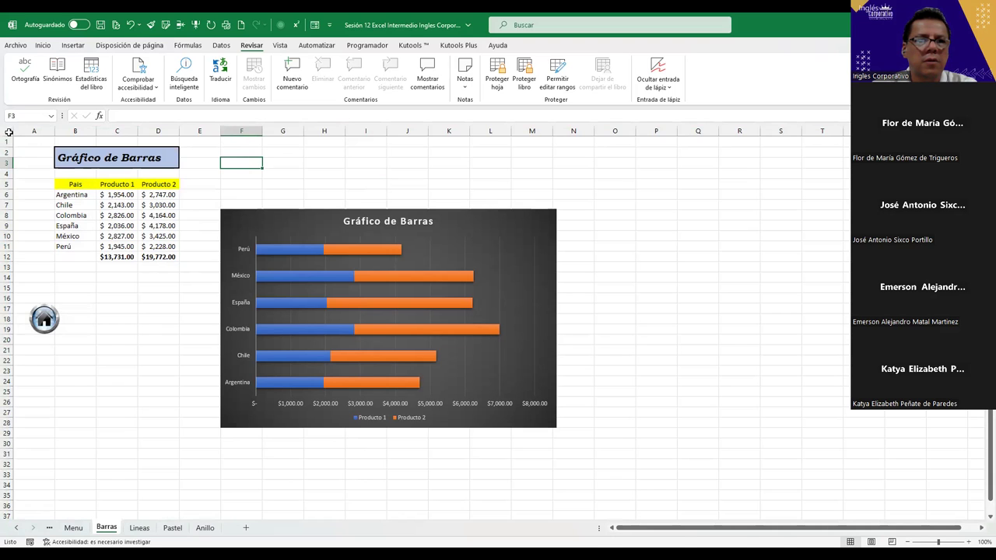
left_click(9, 132)
right_click(177, 189)
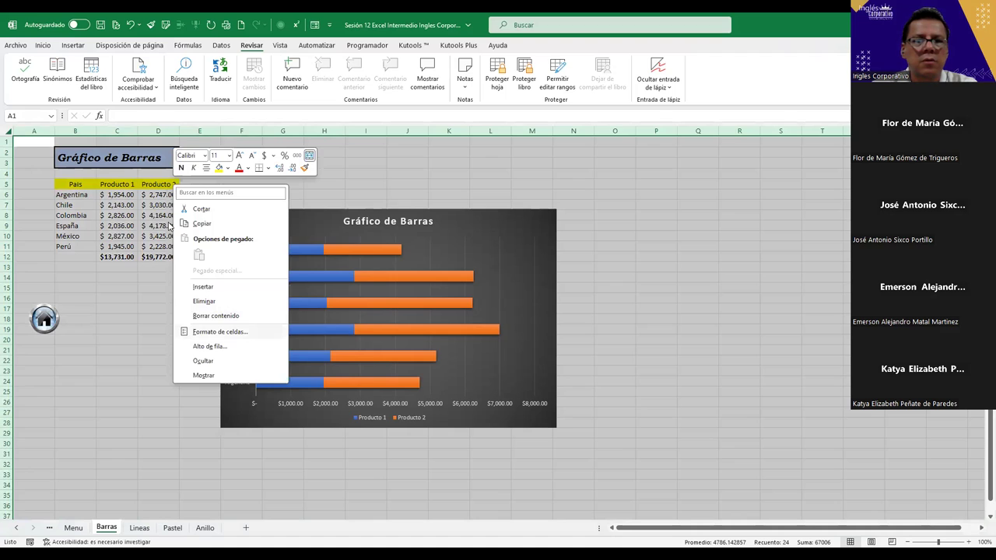
left_click(237, 333)
left_click_drag(217, 204, 343, 175)
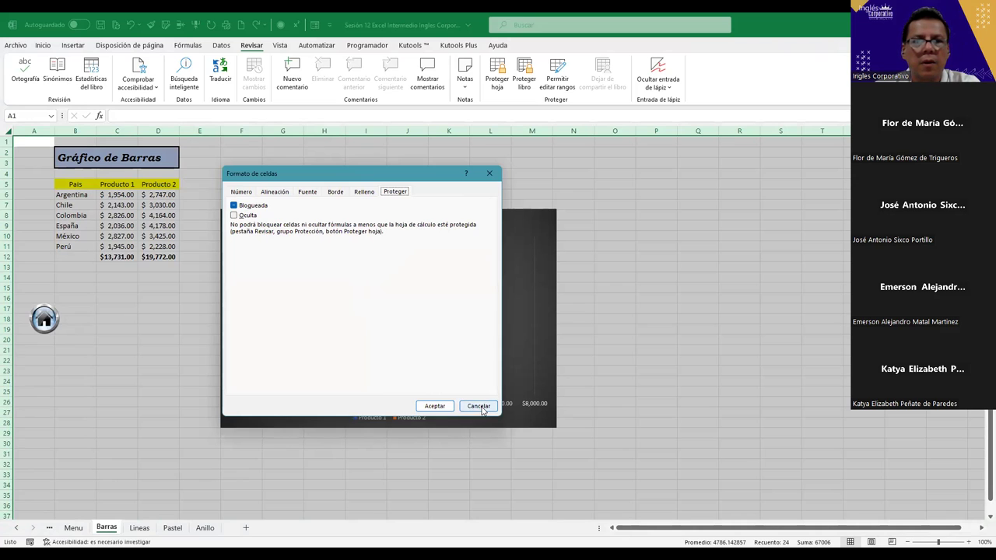
left_click(478, 406)
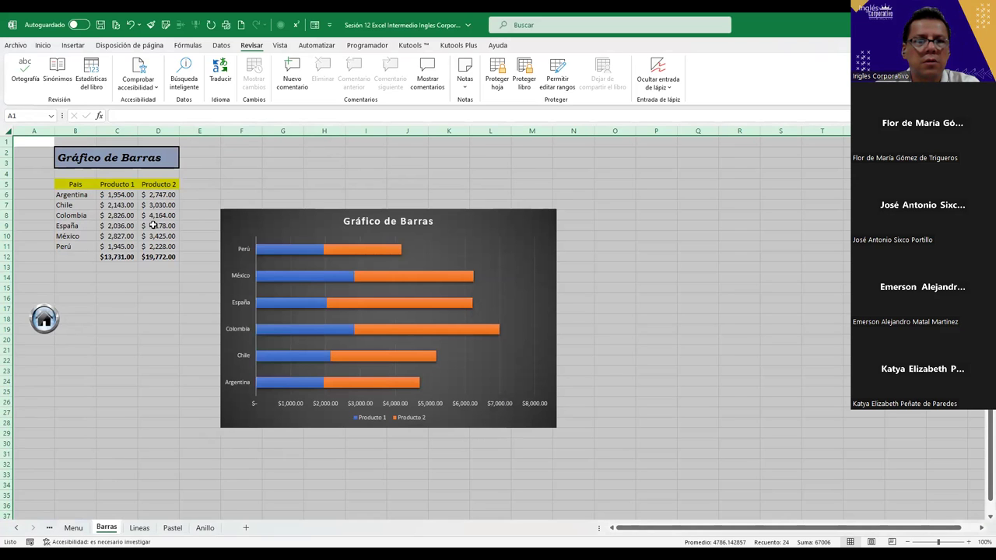
- Select C6:D11 and apply the unlocked protection setting to those cells
left_click_drag(102, 193, 156, 245)
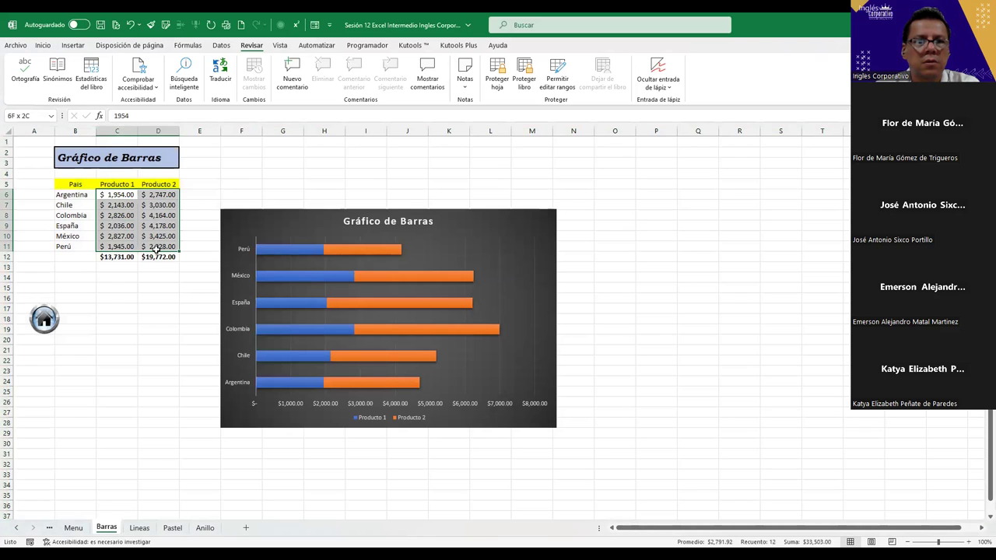
right_click(141, 215)
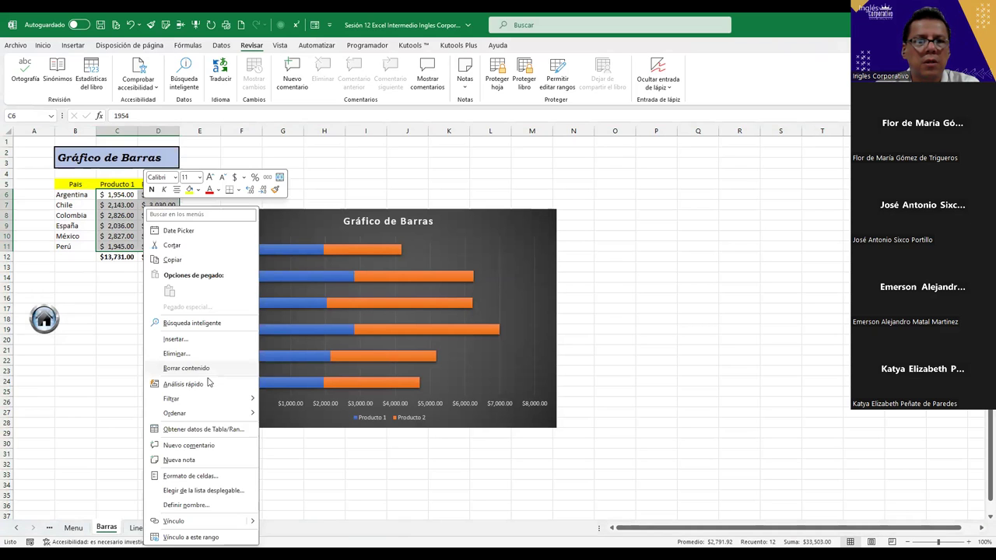
left_click(204, 475)
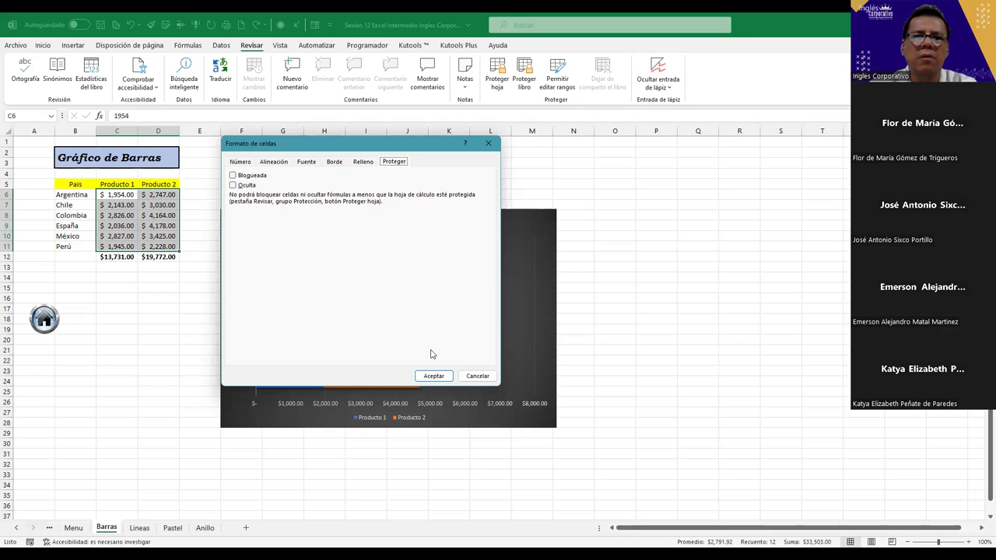
left_click(424, 376)
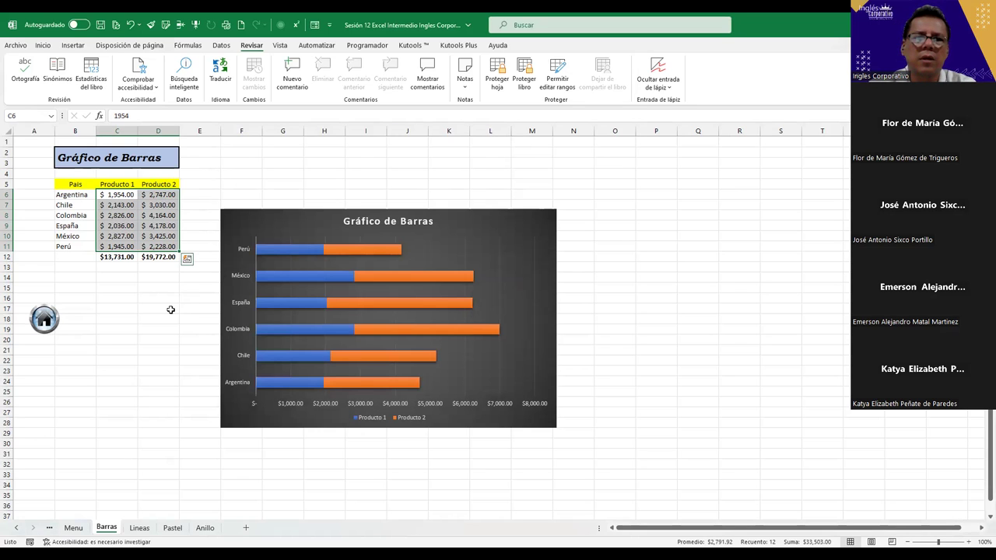
left_click(168, 310)
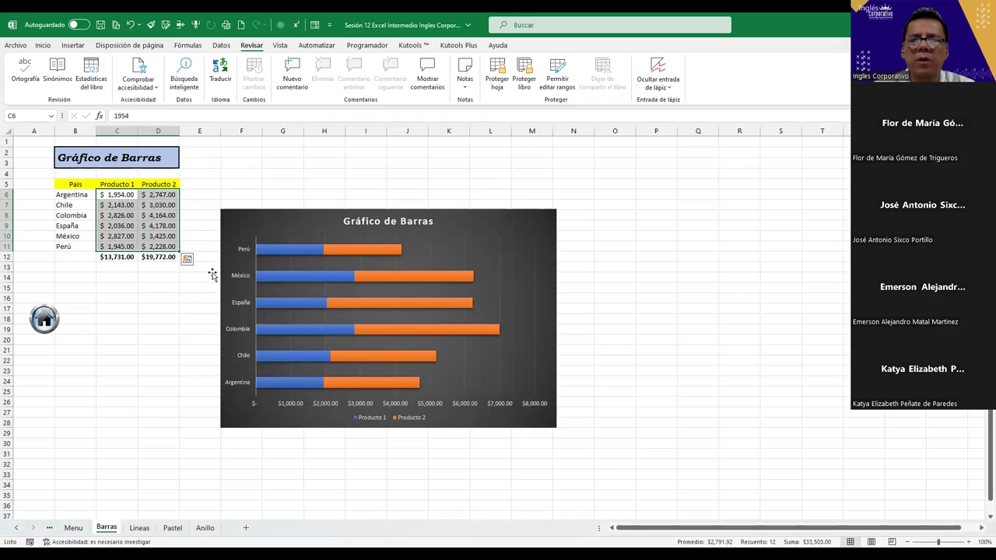
- Protect the Barras sheet again, entering the password and its confirmation
left_click(500, 87)
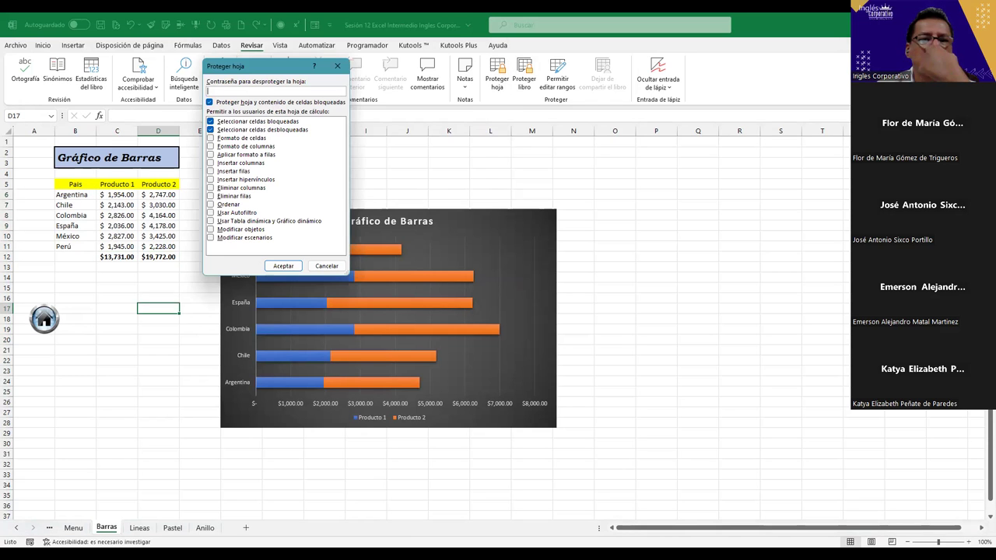
type("4")
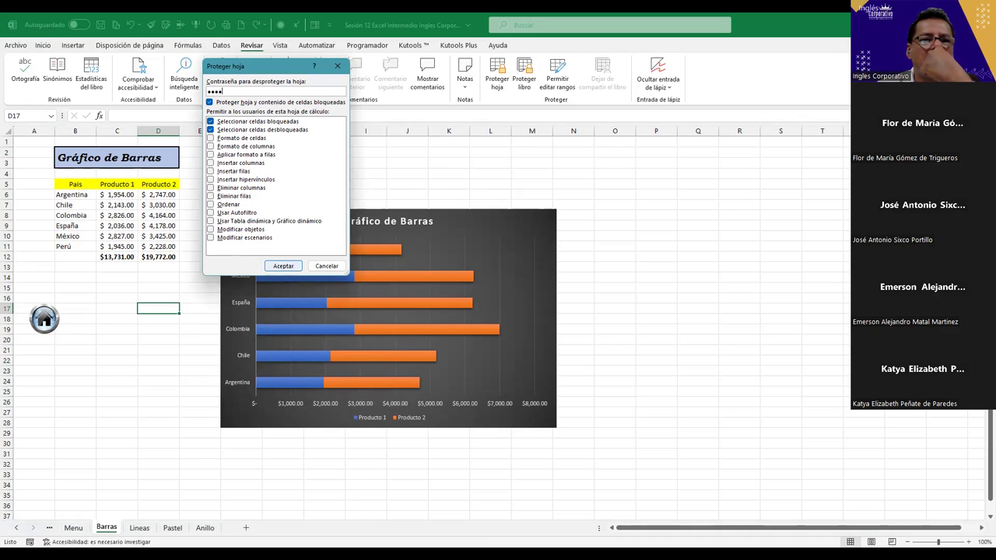
key("Return")
key("Return")
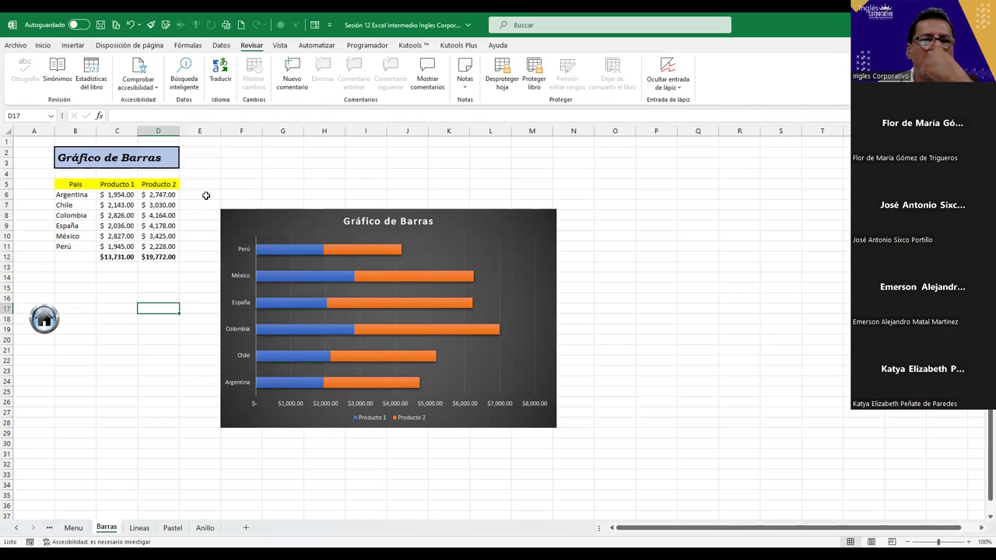
- Test selecting the Chile, España, Argentina and Colombia values, then begin Desproteger hoja
left_click(256, 175)
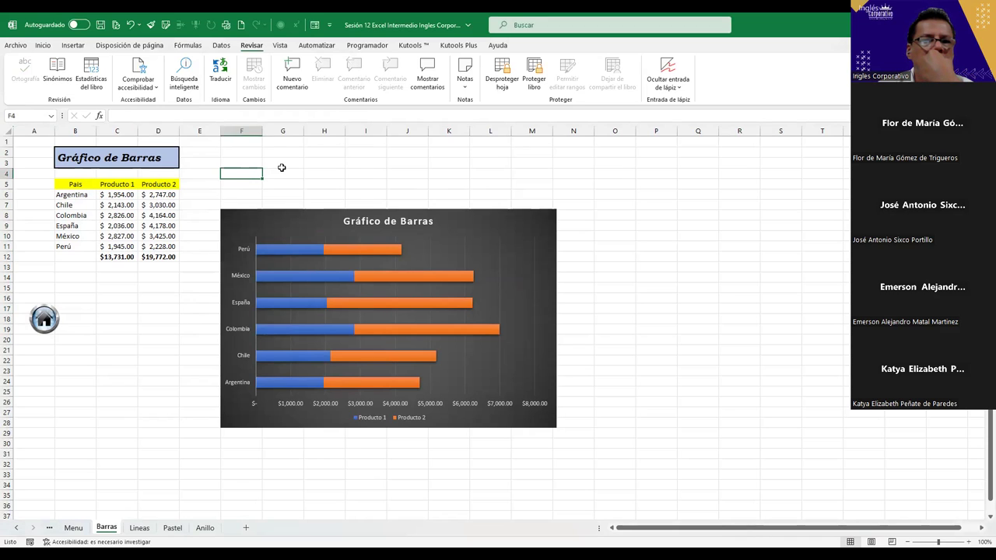
left_click(155, 205)
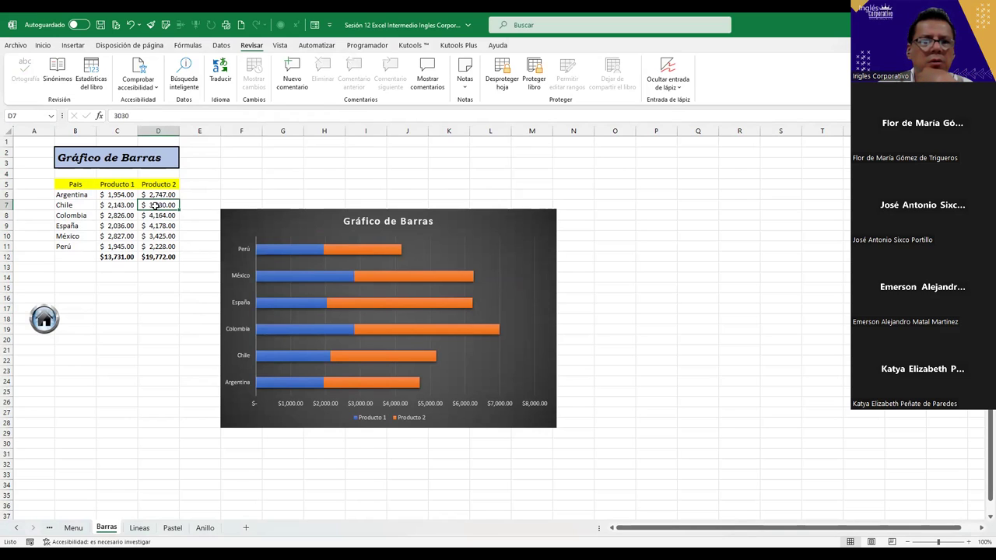
left_click(121, 203)
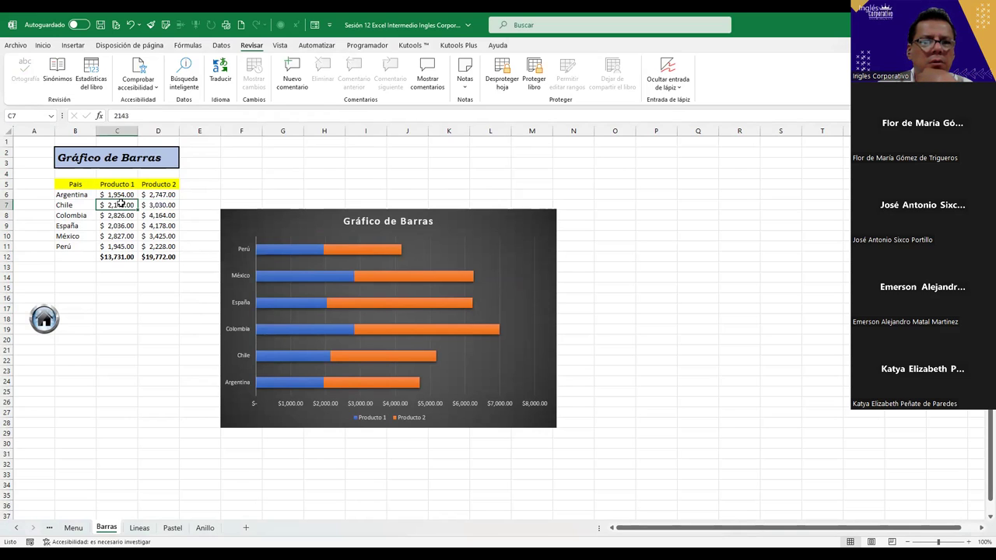
left_click(128, 237)
left_click(127, 225)
left_click(163, 207)
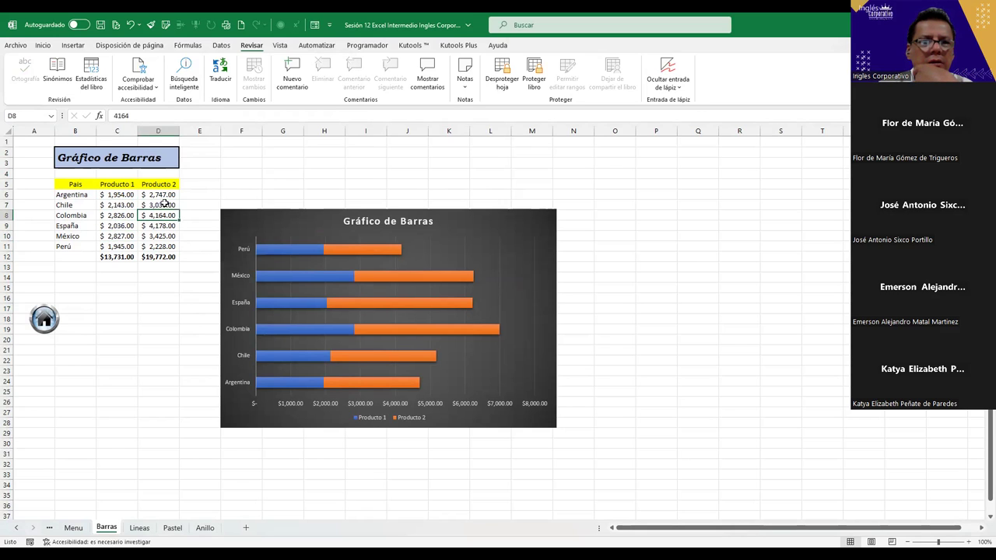
left_click(162, 196)
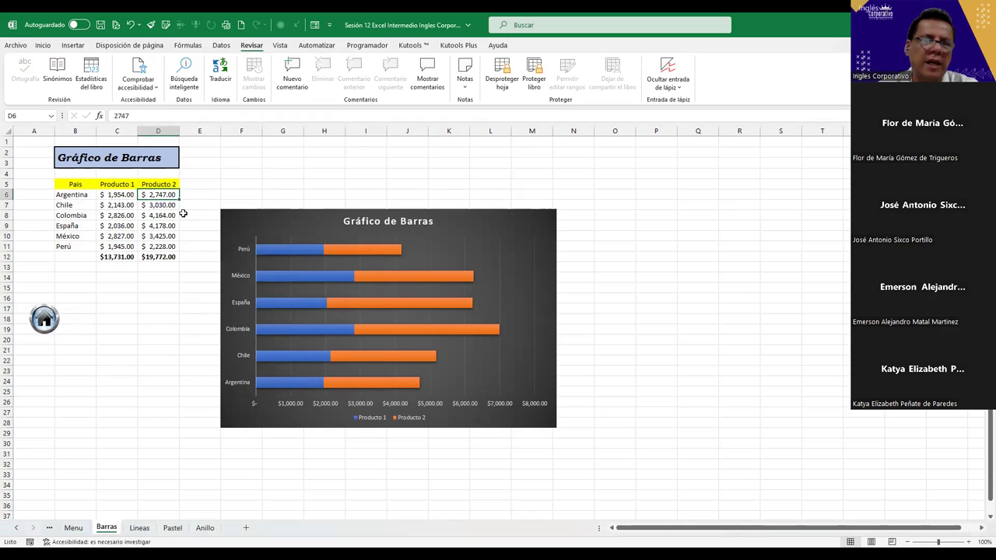
left_click(160, 216)
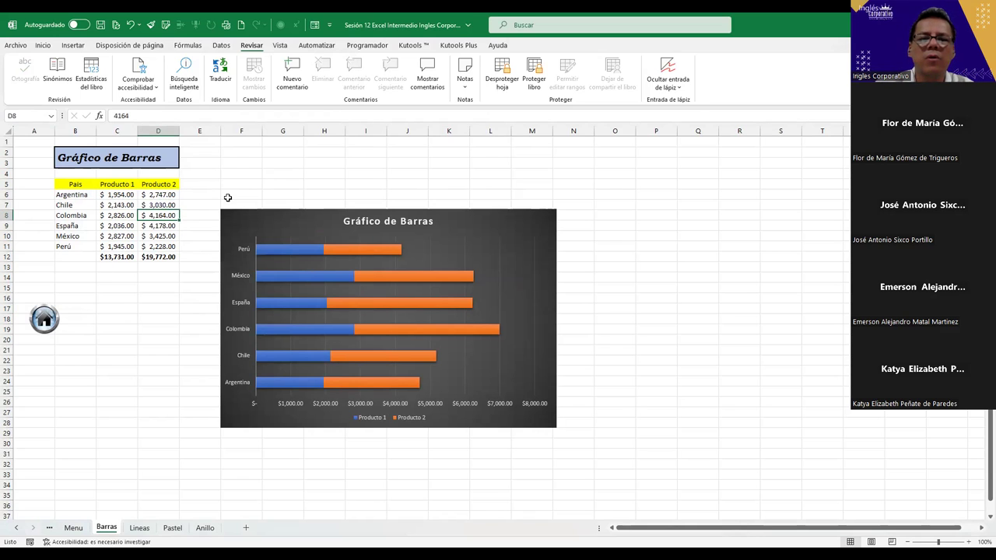
left_click(257, 173)
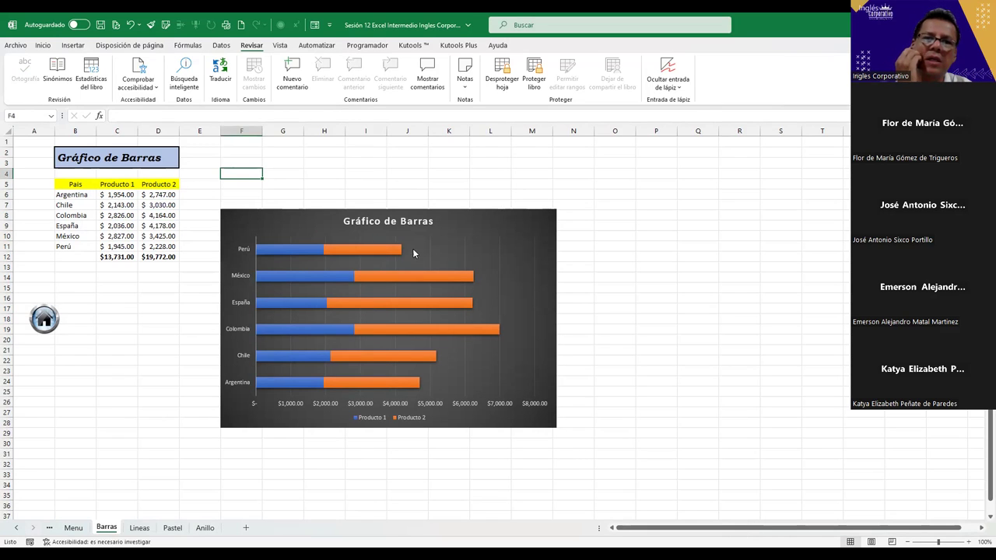
left_click(502, 76)
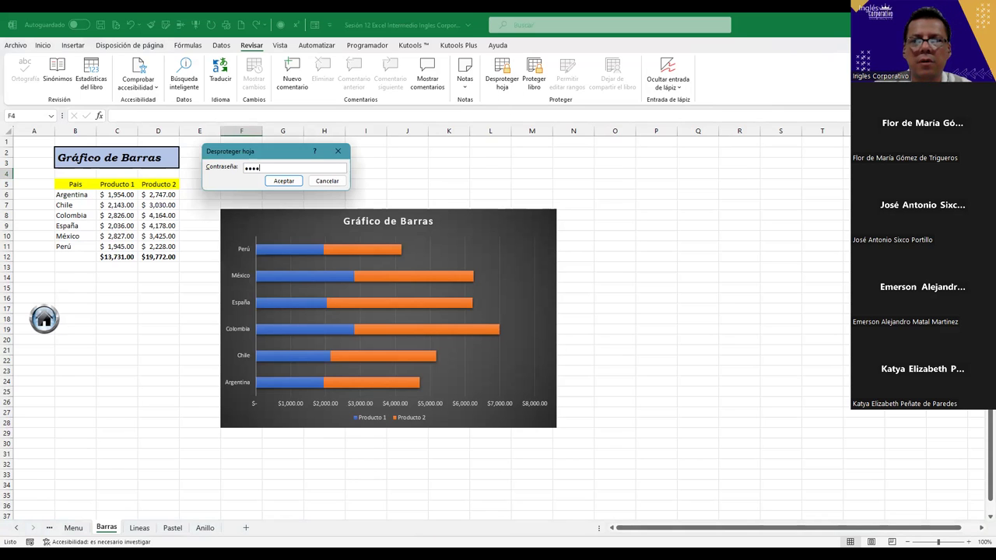
- Confirm the password to unprotect the Barras sheet, then select values C6:D11
left_click(284, 181)
left_click(200, 193)
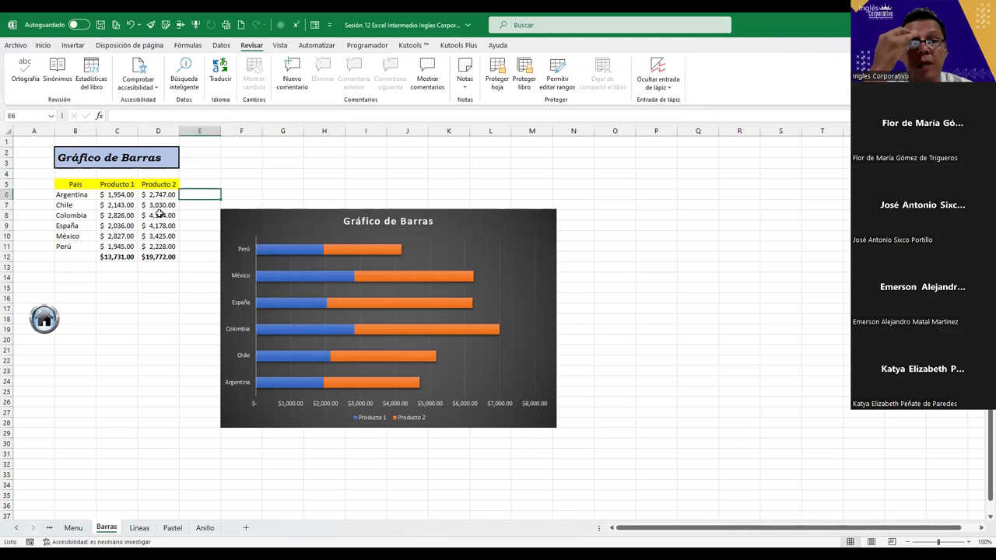
left_click_drag(117, 195, 165, 246)
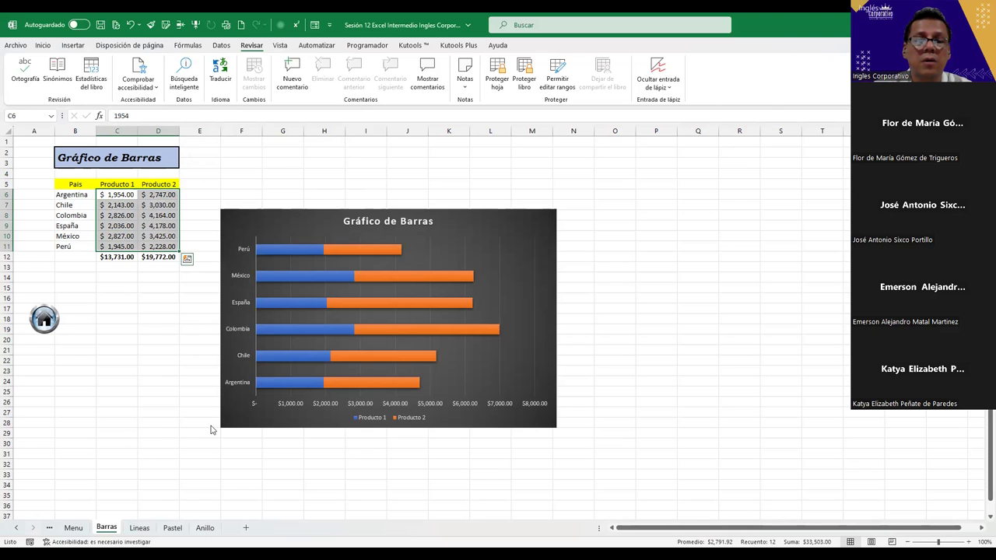
- Open Proteger hoja for the selection but cancel it, leaving Barras unprotected
right_click(147, 210)
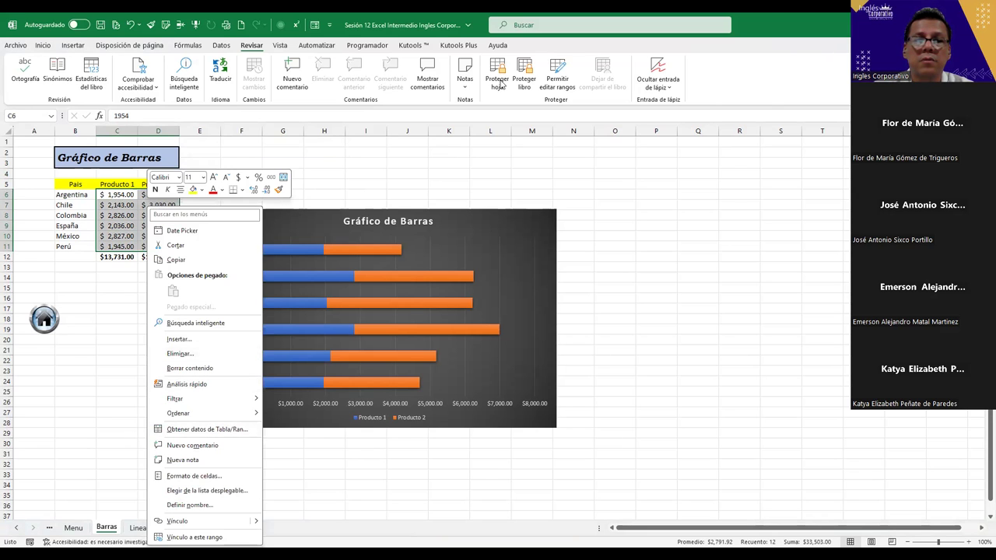
key("alt+r")
key("p")
key("s")
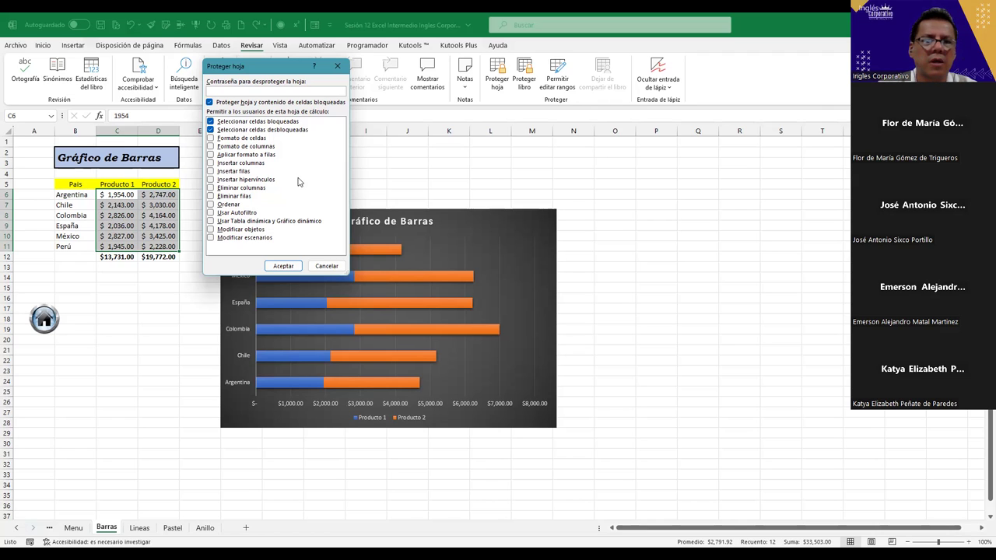
left_click(325, 265)
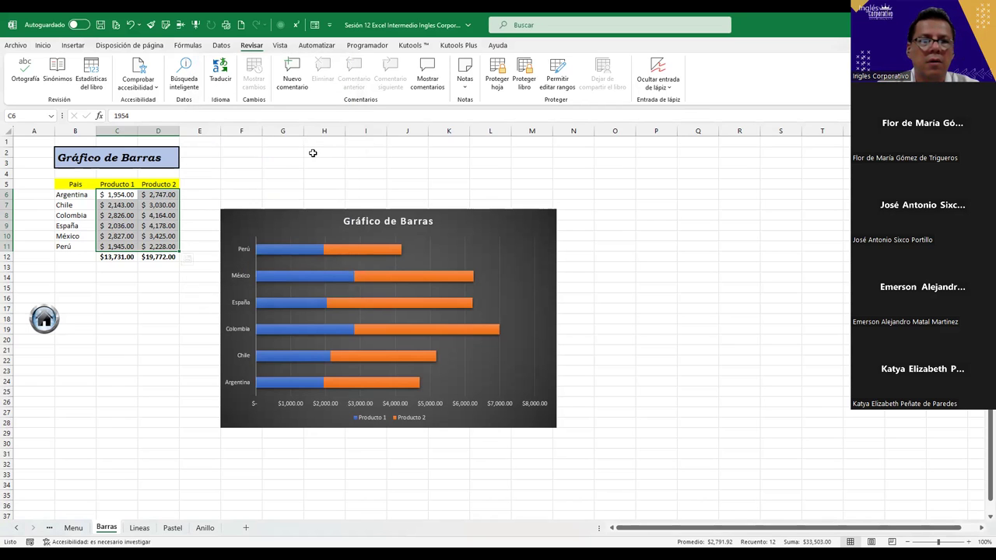
left_click(312, 153)
- On the Lineas sheet, keep every cell locked in Formato de celdas > Proteger
left_click(140, 527)
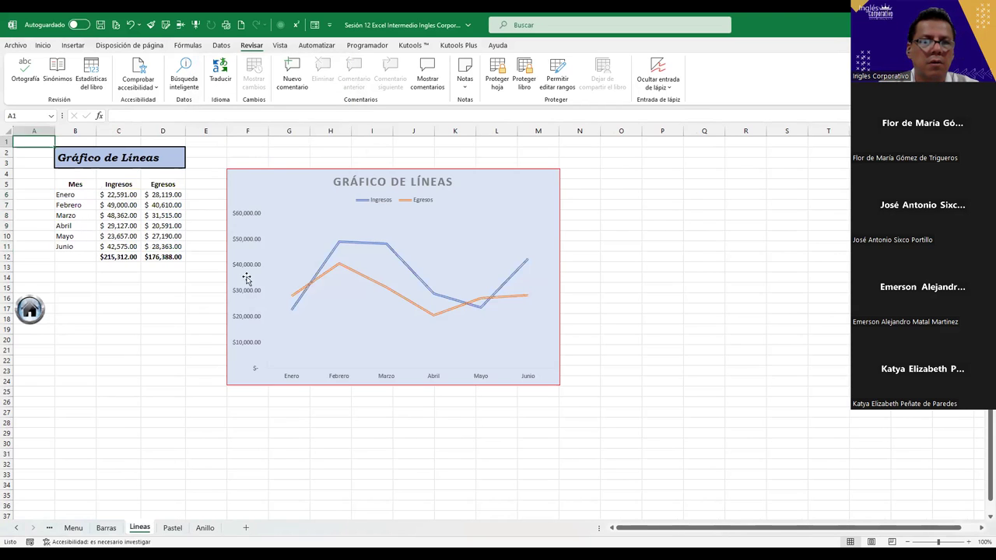
right_click(160, 300)
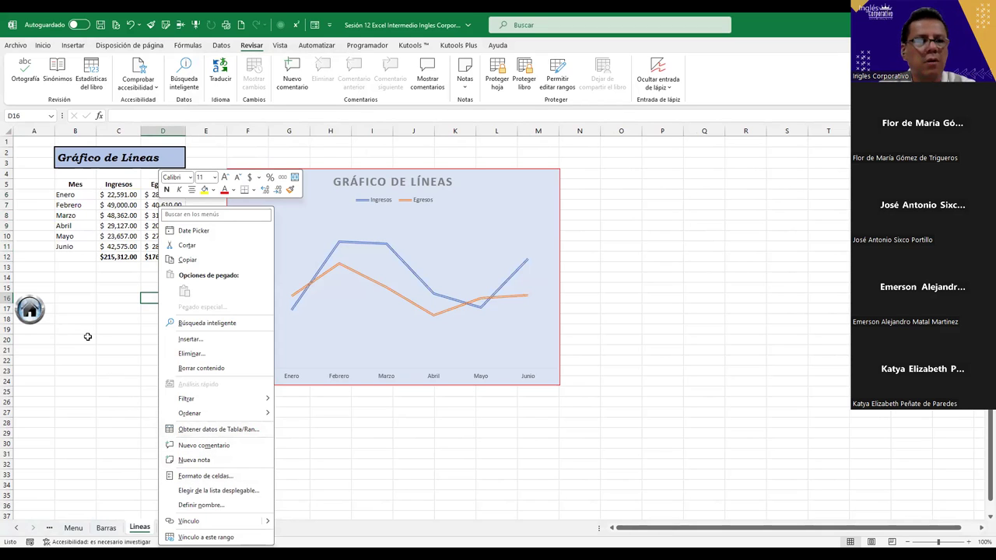
left_click(130, 226)
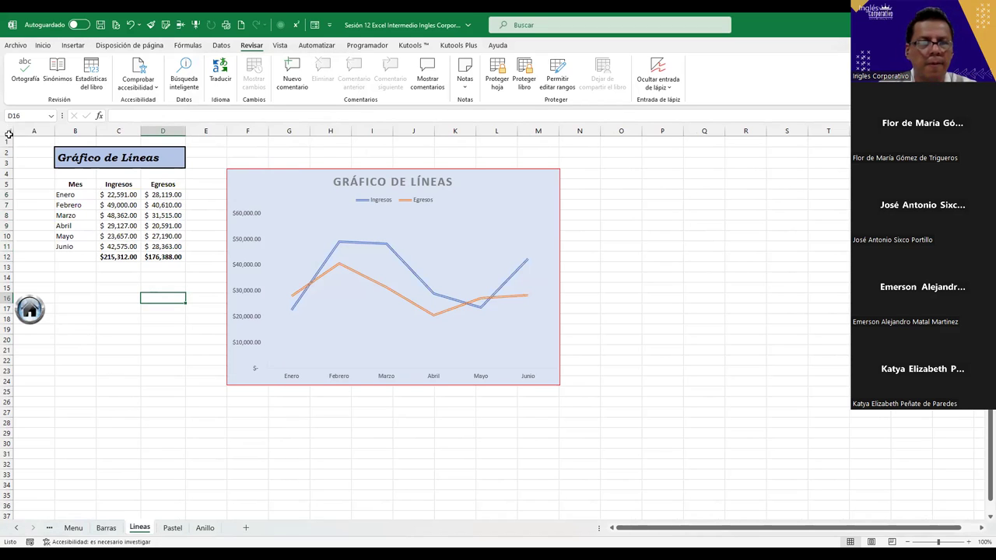
left_click(10, 132)
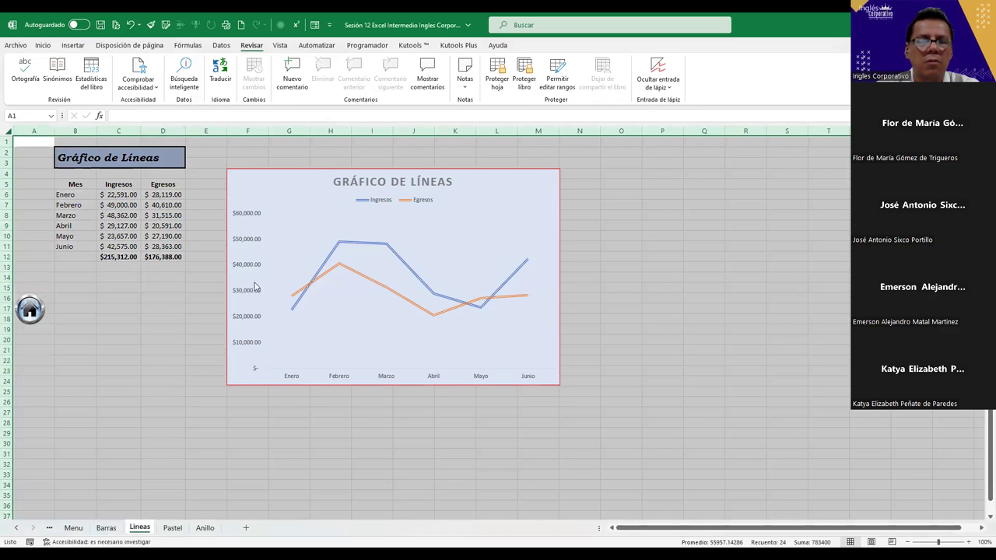
right_click(210, 159)
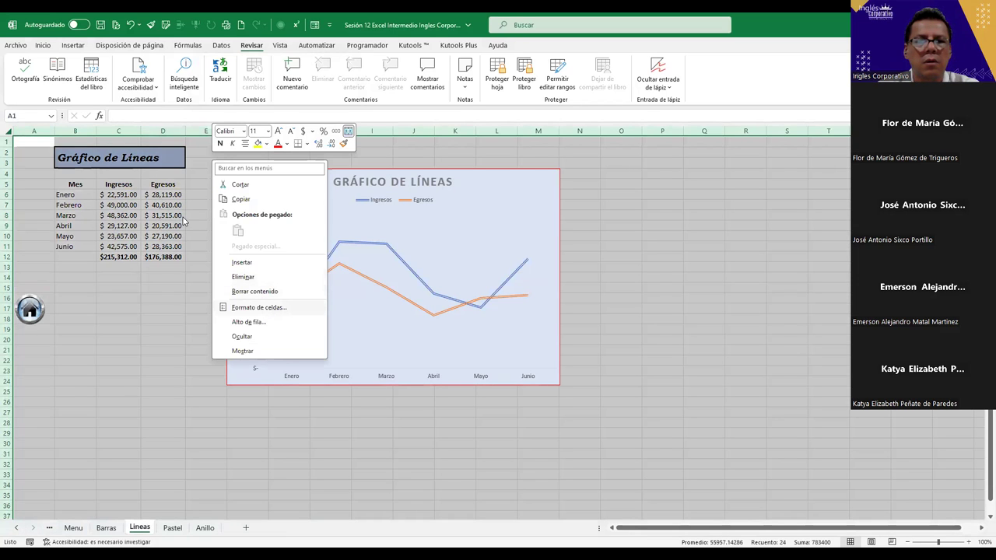
key("ctrl+1")
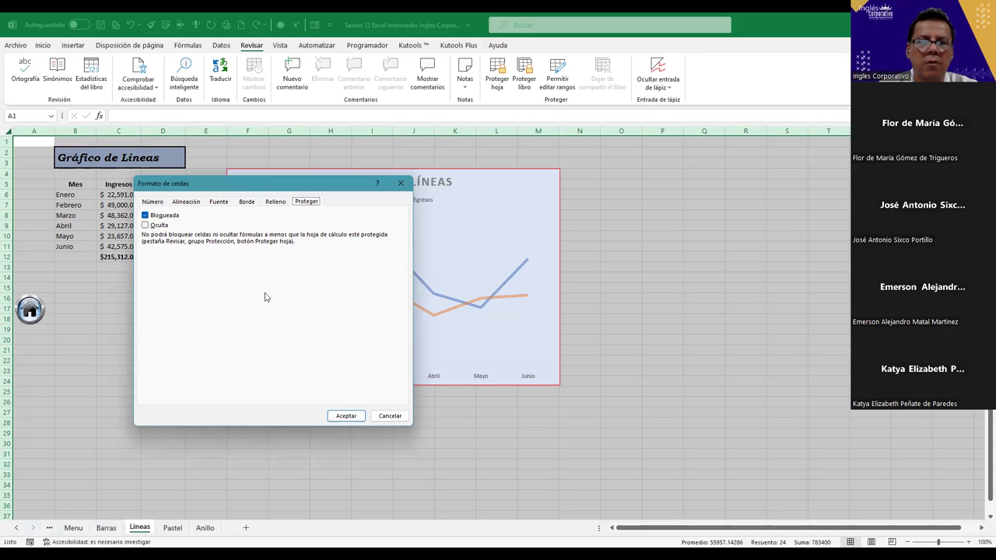
left_click(347, 418)
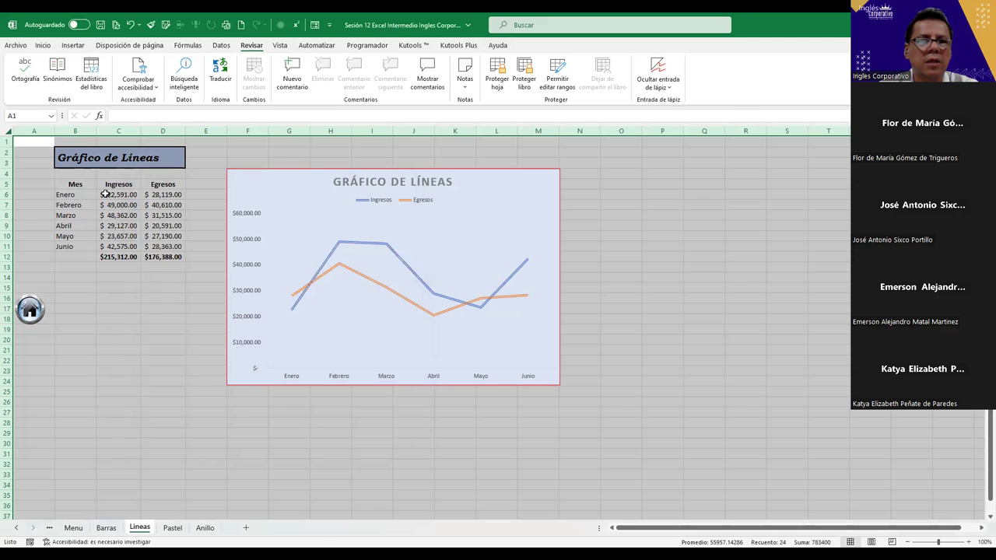
- Clear Bloqueada for the Ingresos and Egresos values C6:D11
left_click_drag(105, 195, 159, 246)
right_click(142, 210)
left_click(197, 478)
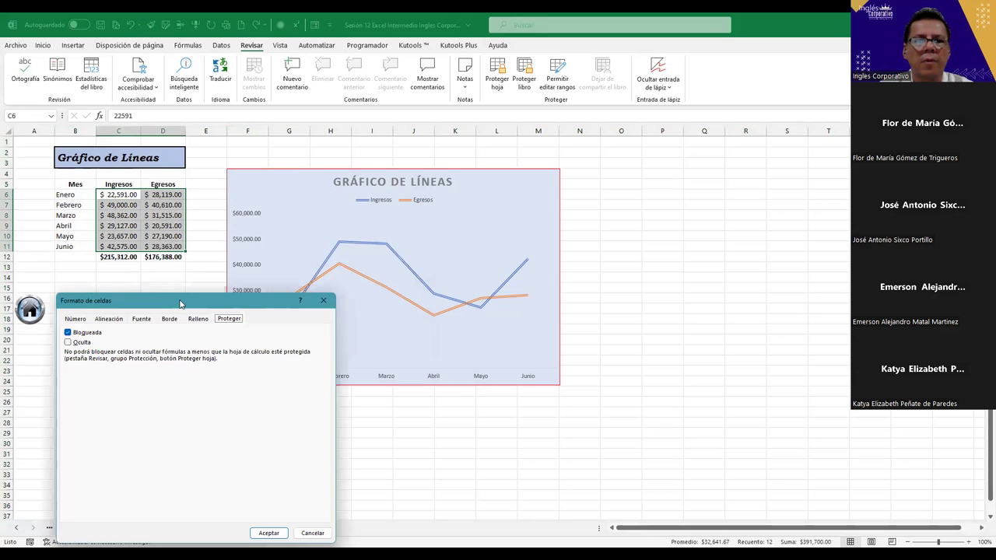
left_click_drag(180, 303, 351, 173)
left_click(239, 202)
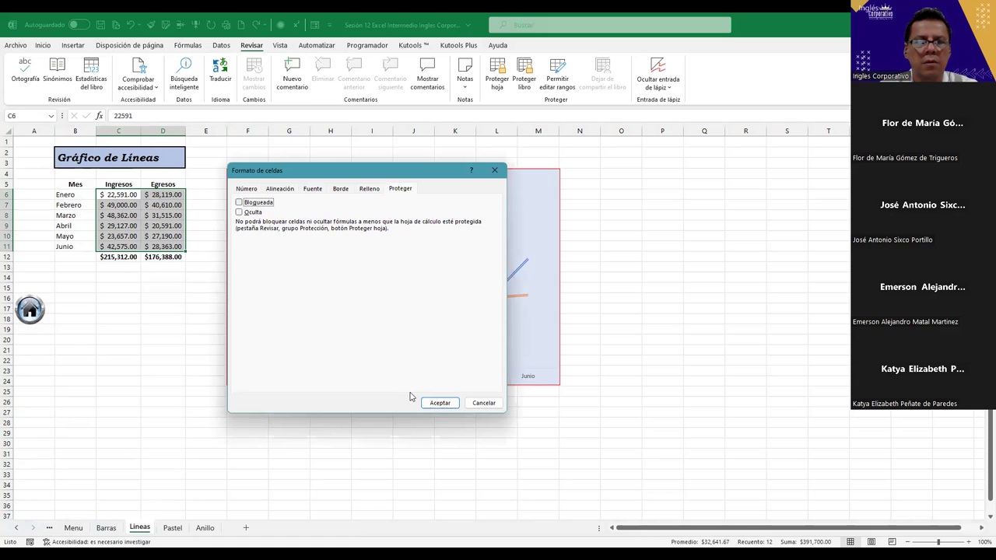
left_click(440, 404)
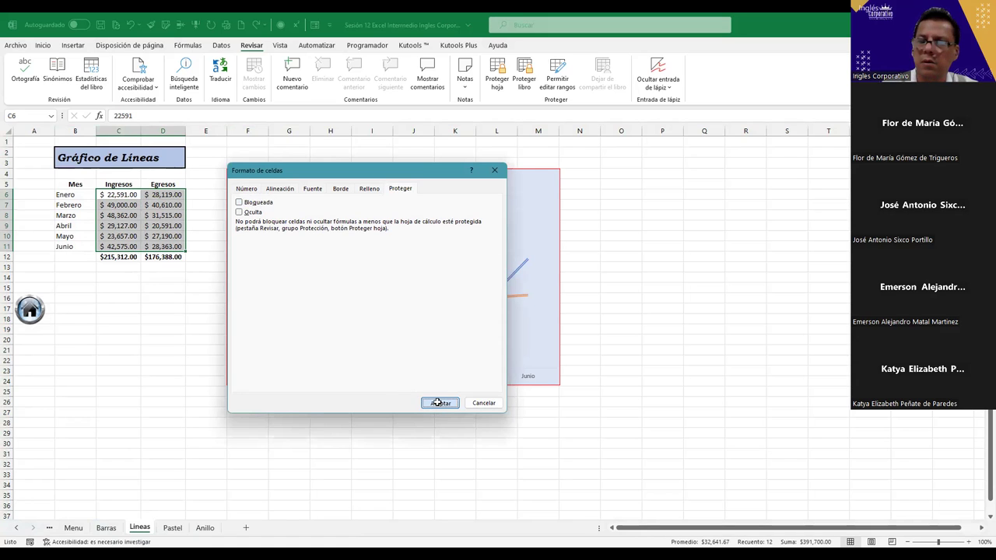
left_click(166, 318)
- Protect the Lineas sheet with a password, confirm it, then select unlocked cell C6
left_click(498, 81)
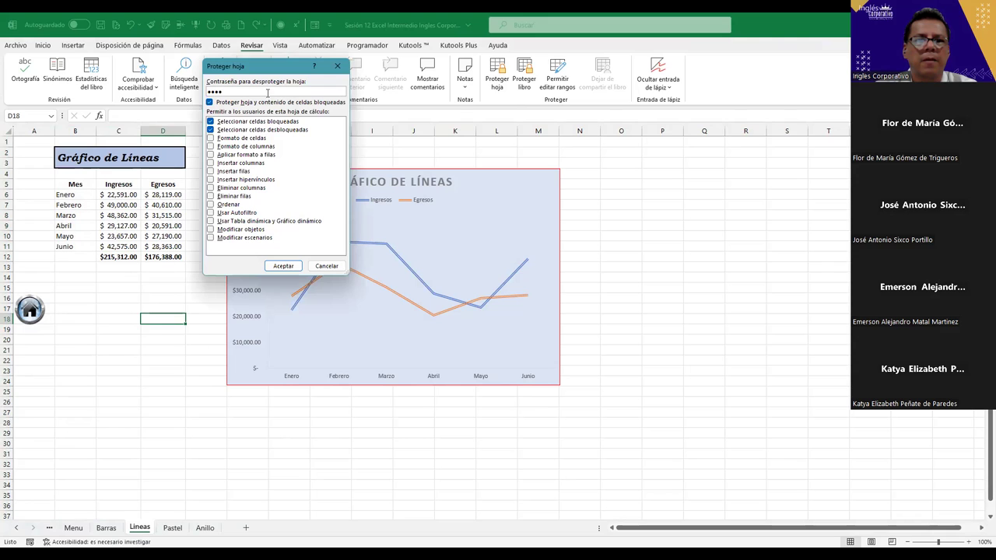
left_click(284, 267)
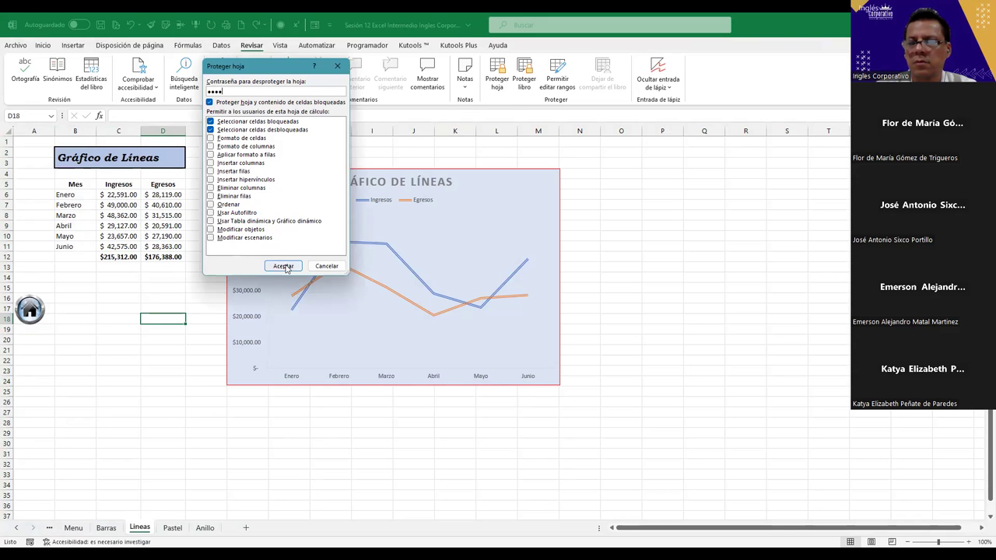
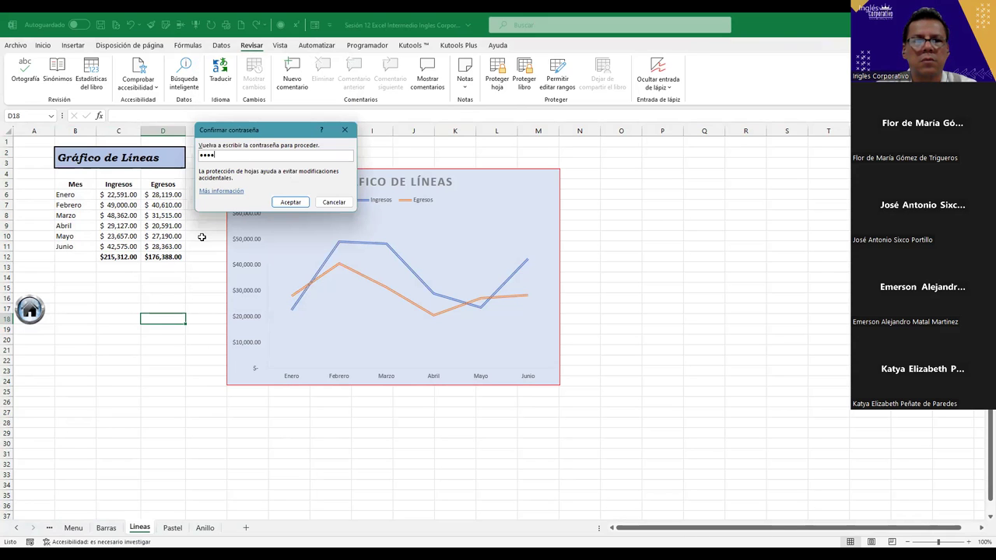
key("Return")
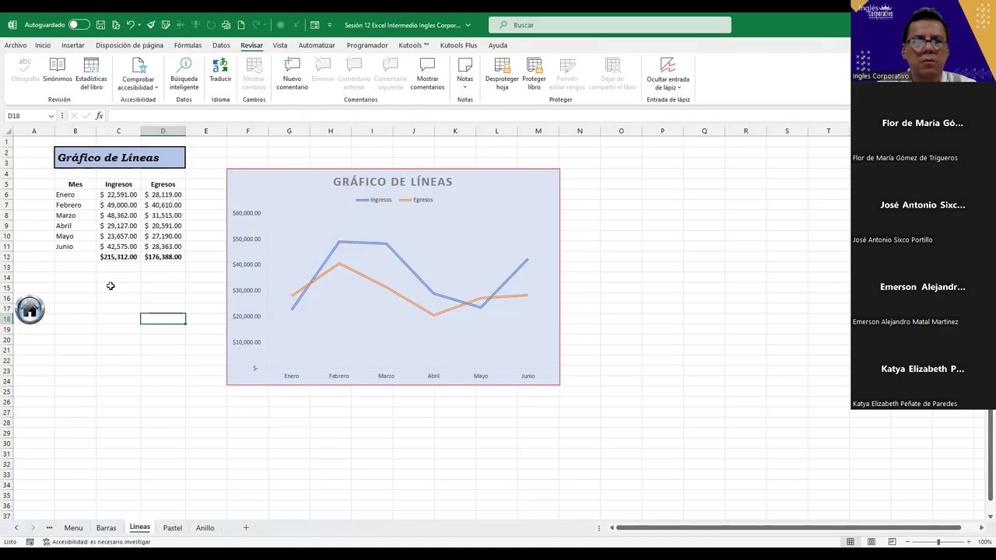
left_click(102, 277)
left_click(120, 195)
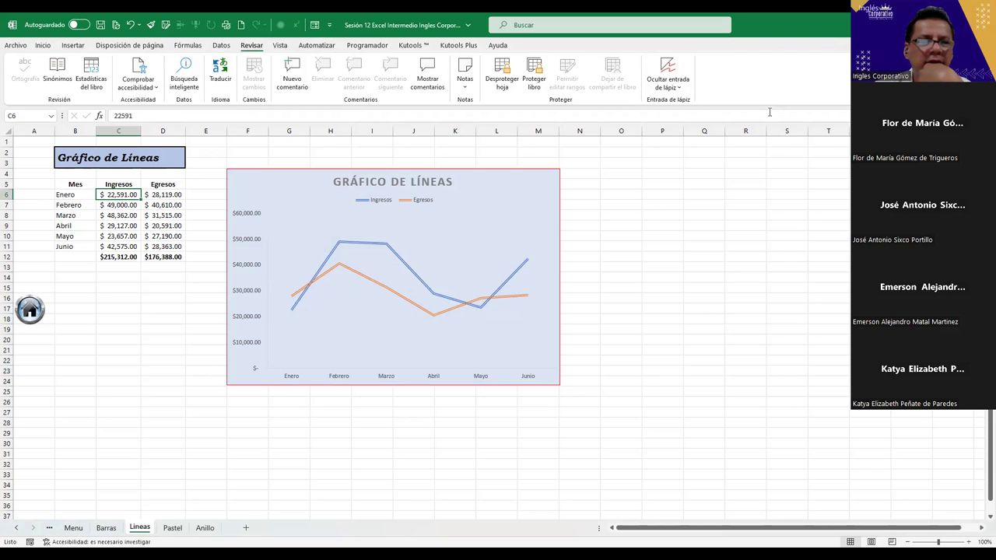
- Set the Lineas print area to cell C19 with Establecer área de impresión
left_click(128, 328)
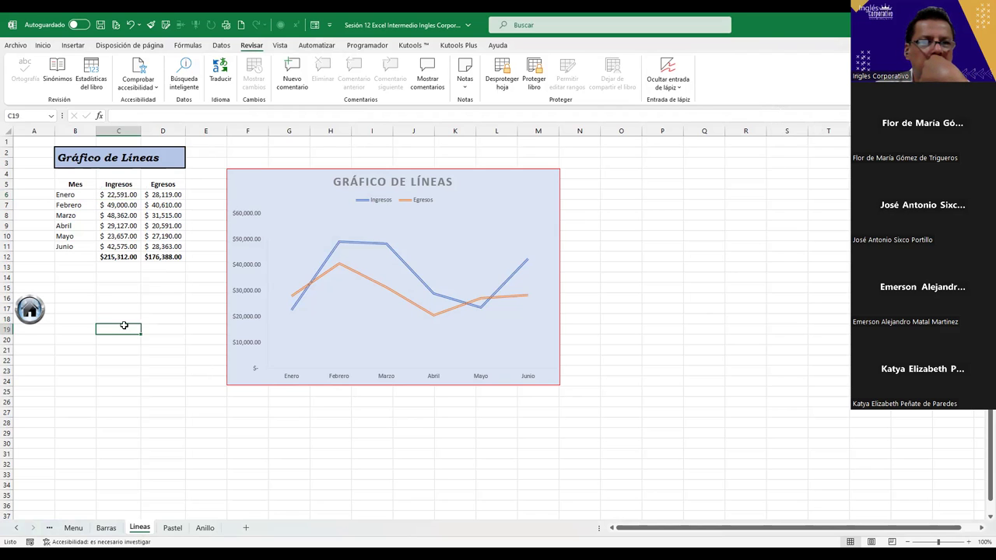
key("alt+c")
key("a")
key("e")
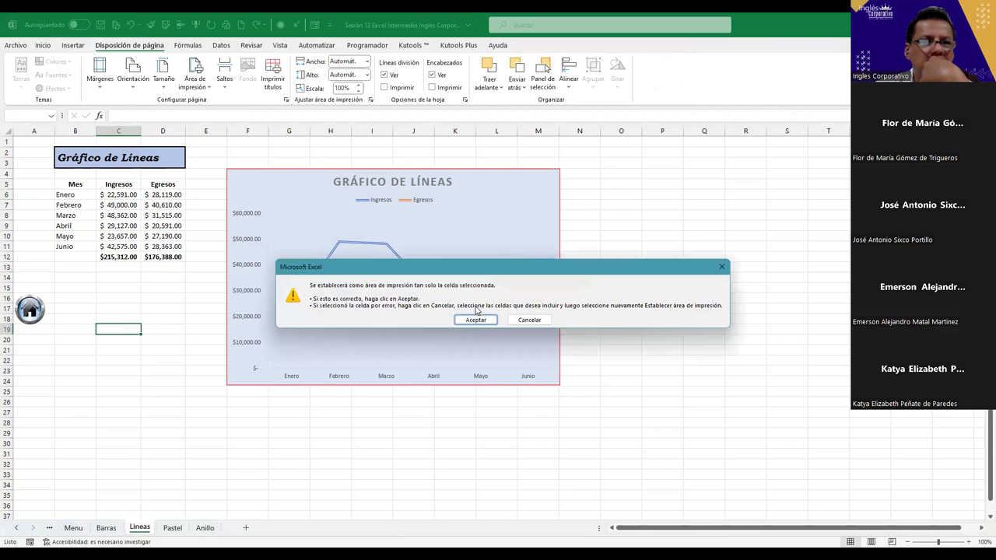
key("Return")
- Select cells B16, C9, B7 and C8 to review the protected table
left_click(92, 299)
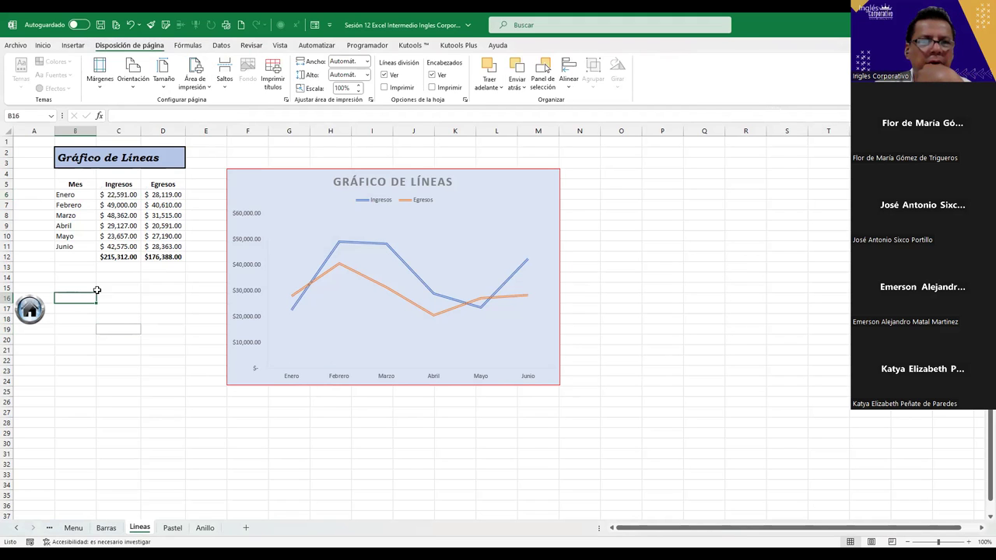
left_click(118, 227)
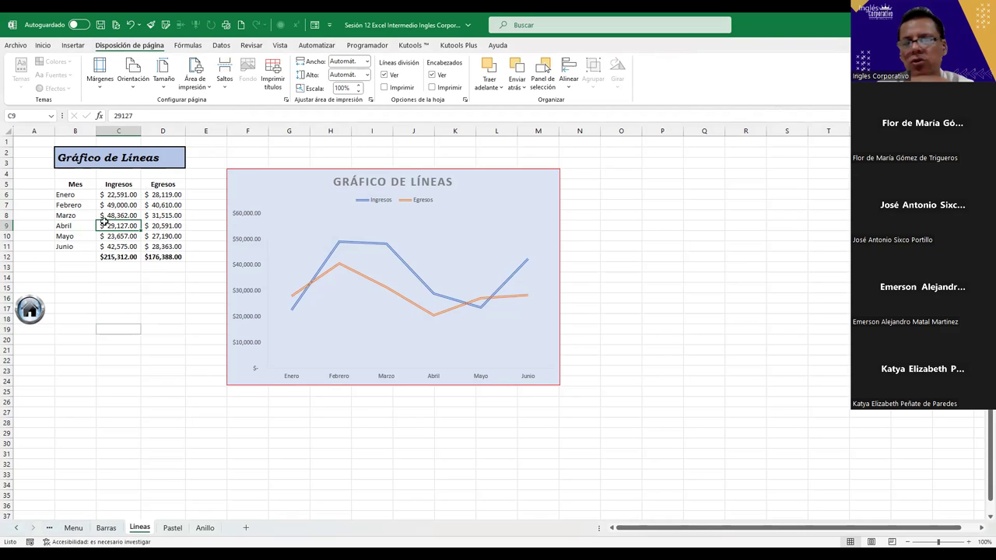
left_click(77, 205)
left_click(124, 216)
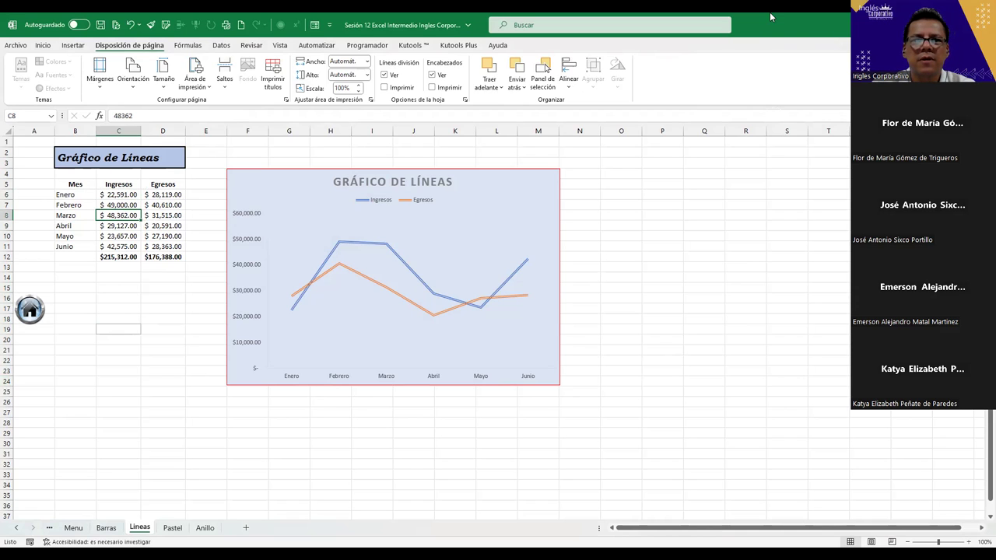
- Close the workbook with Alt+F4 and choose Guardar to keep the changes
key("alt+F4")
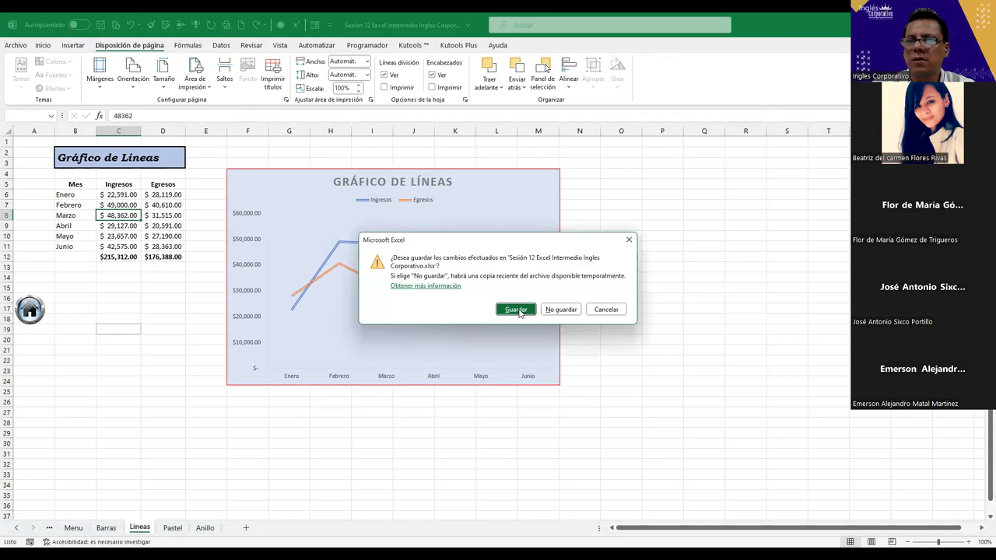
left_click(520, 309)
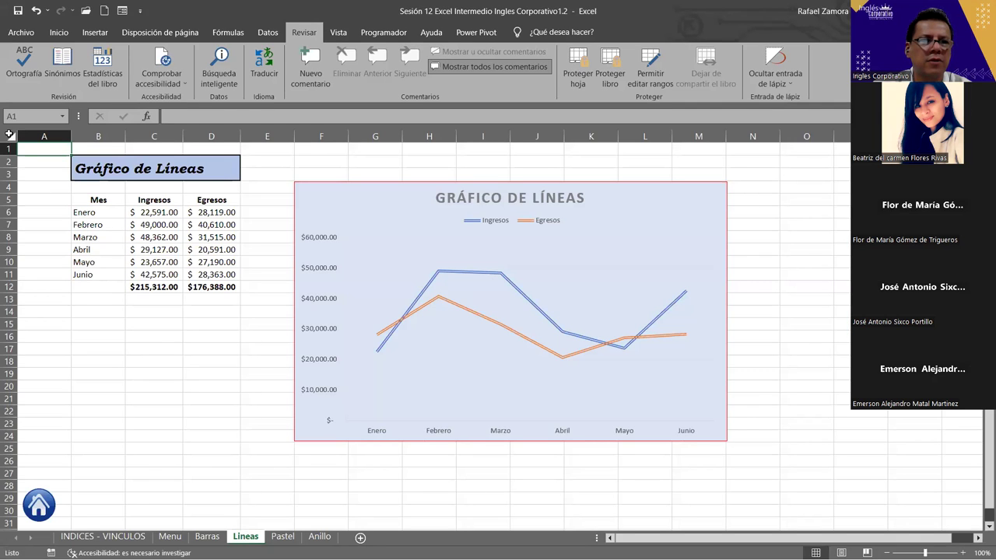
left_click(154, 224)
double_click(184, 361)
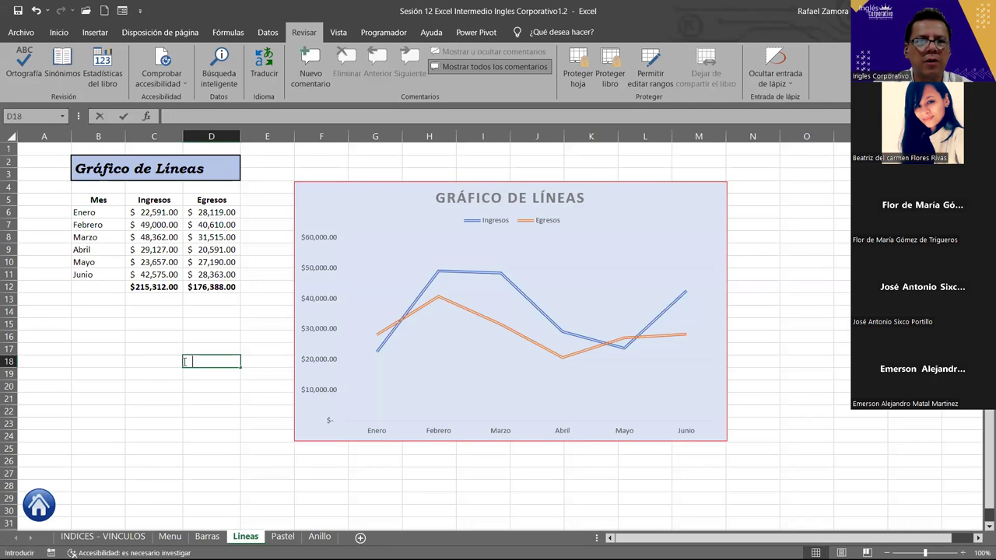
type("dfgd")
key("Escape")
left_click(150, 221)
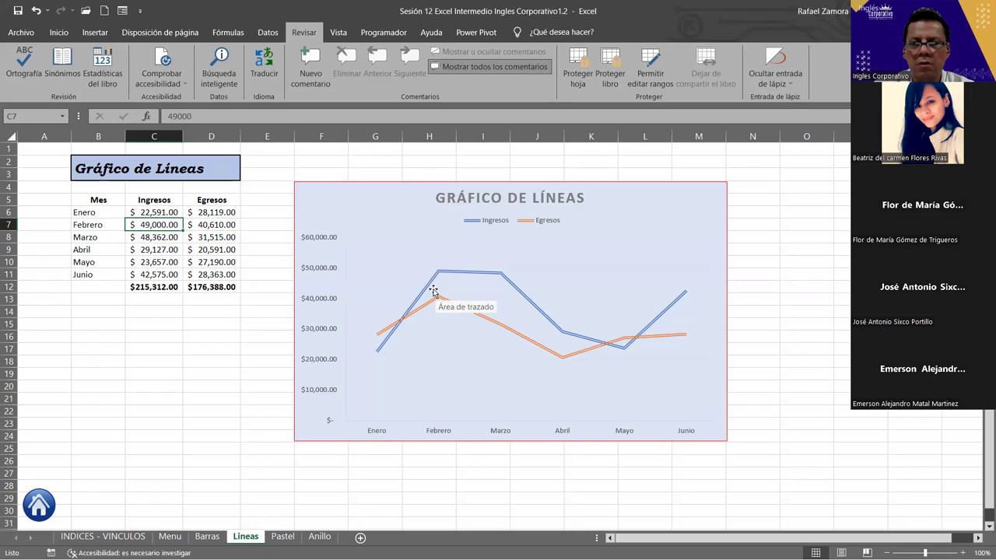
left_click(158, 349)
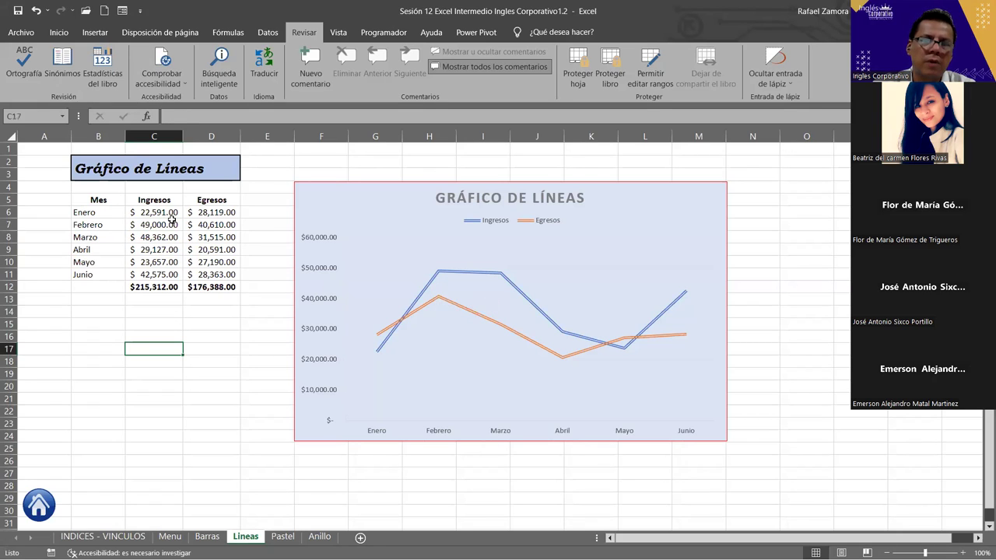
left_click(172, 223)
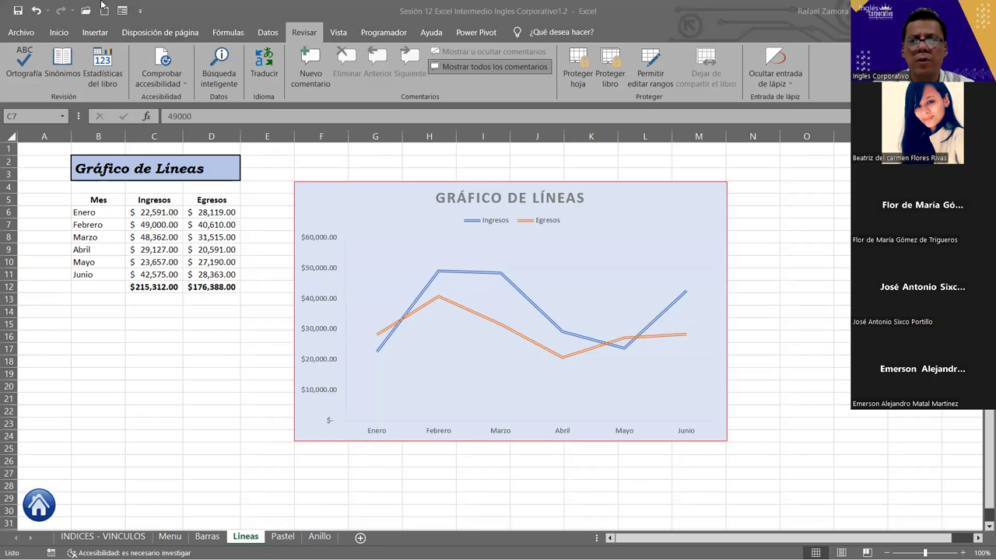
left_click(329, 45)
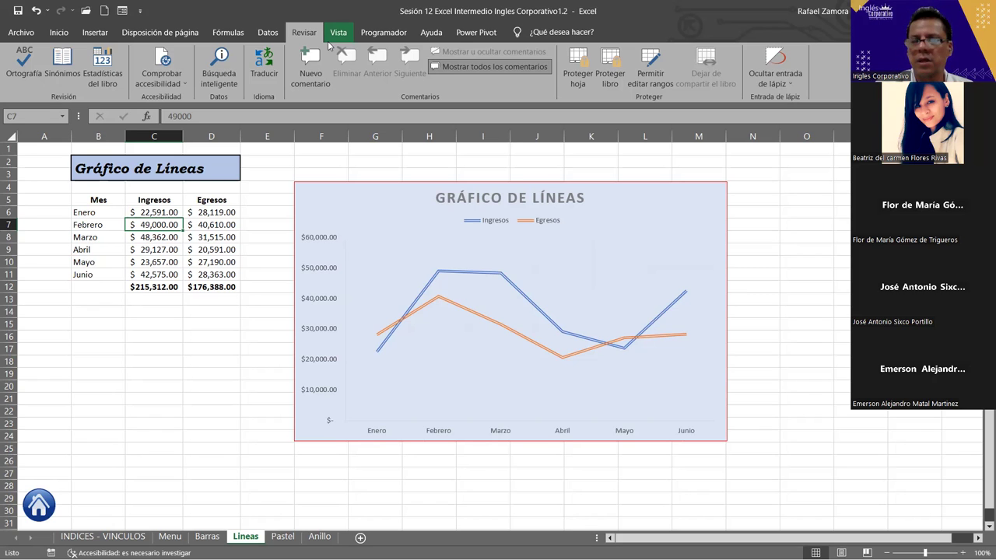
left_click(767, 211)
left_click(739, 165)
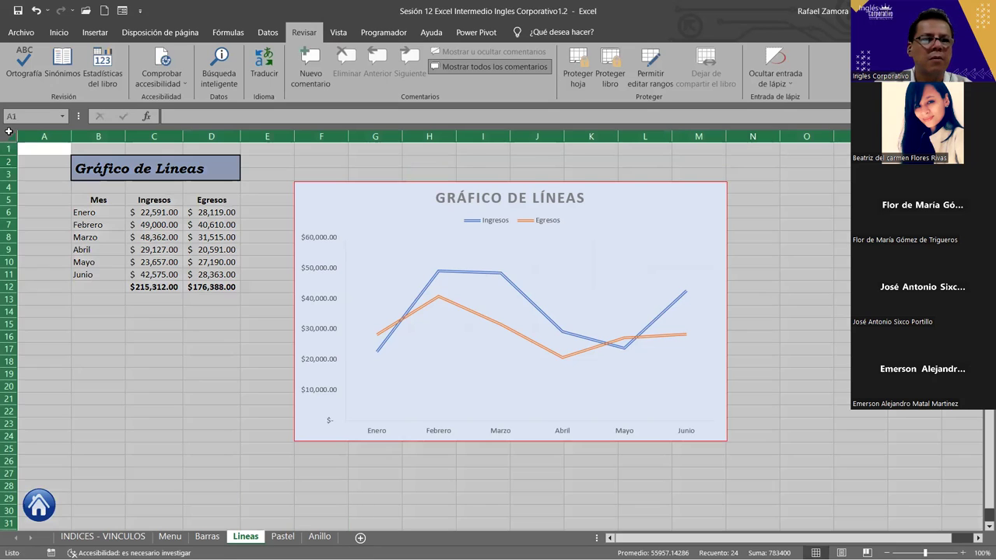
- After checking the whole sheet's locking, clear Bloqueada for values C6:D11
left_click(8, 134)
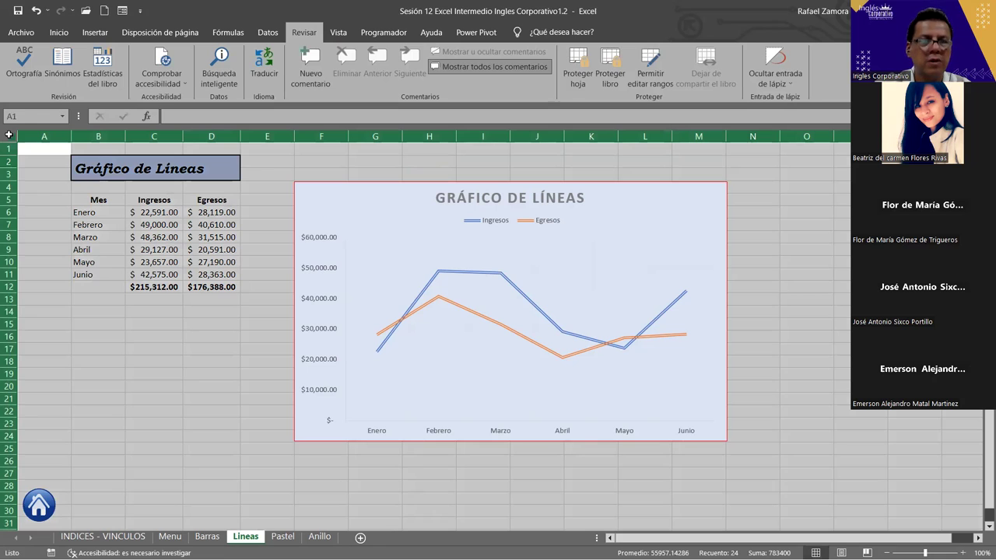
key("ctrl+1")
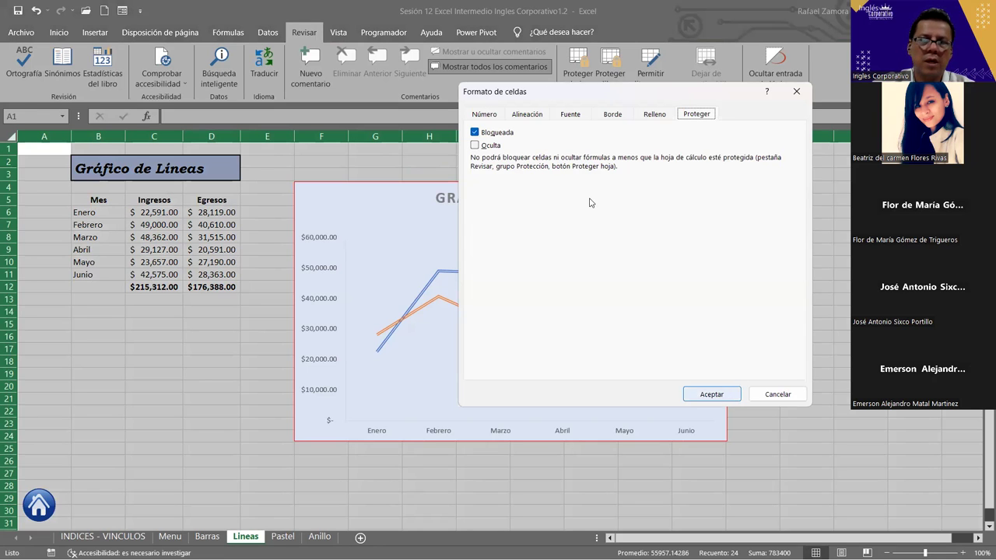
left_click(711, 394)
left_click_drag(143, 210, 230, 274)
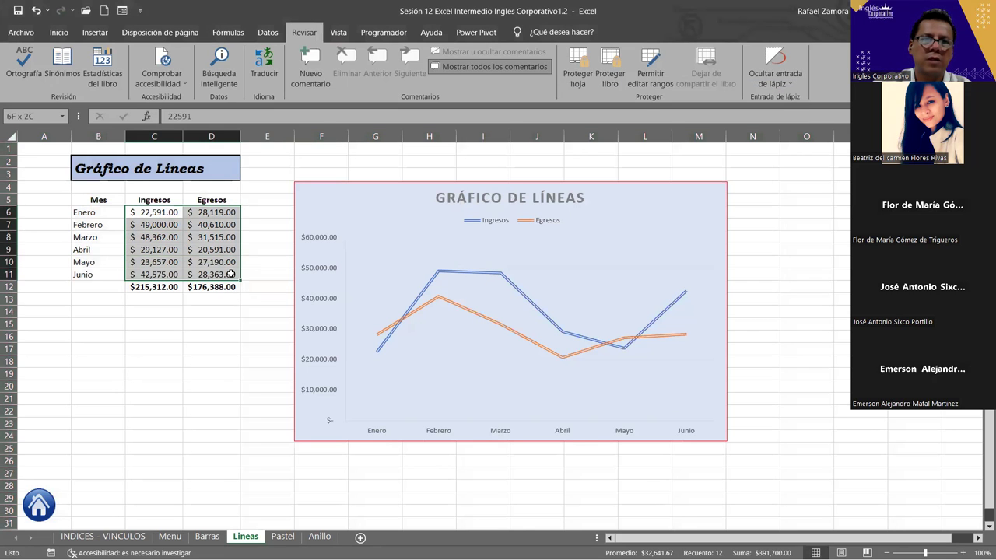
key("ctrl+1")
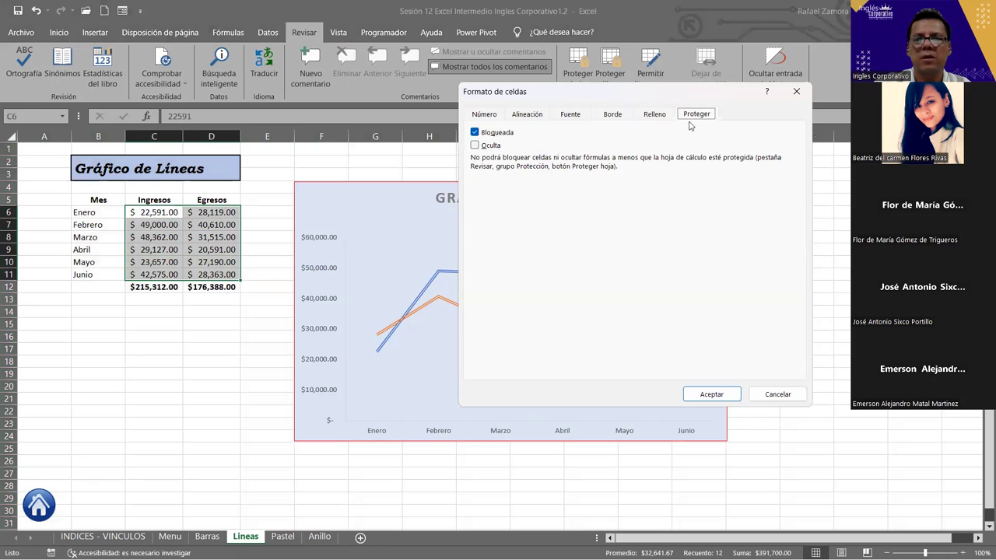
left_click(503, 130)
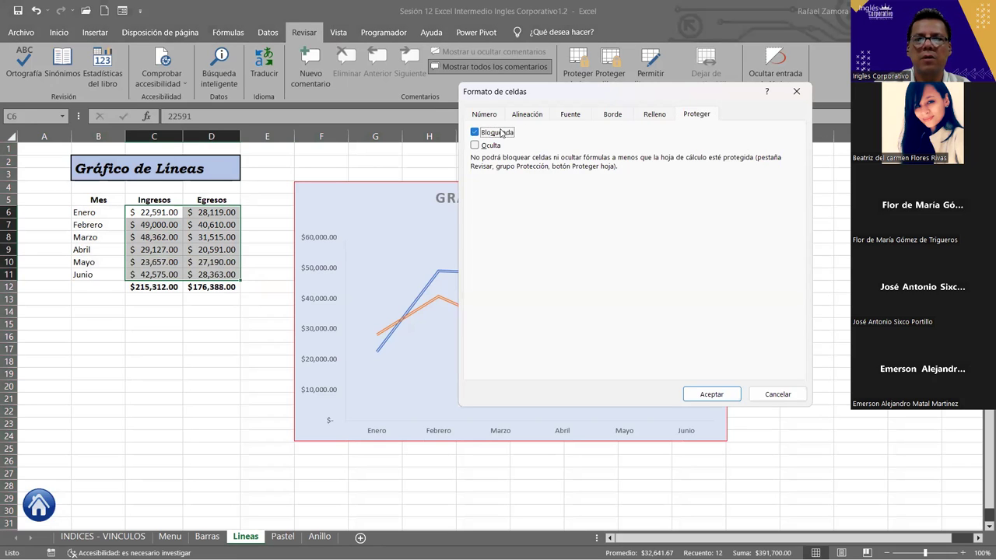
left_click(717, 397)
left_click(245, 393)
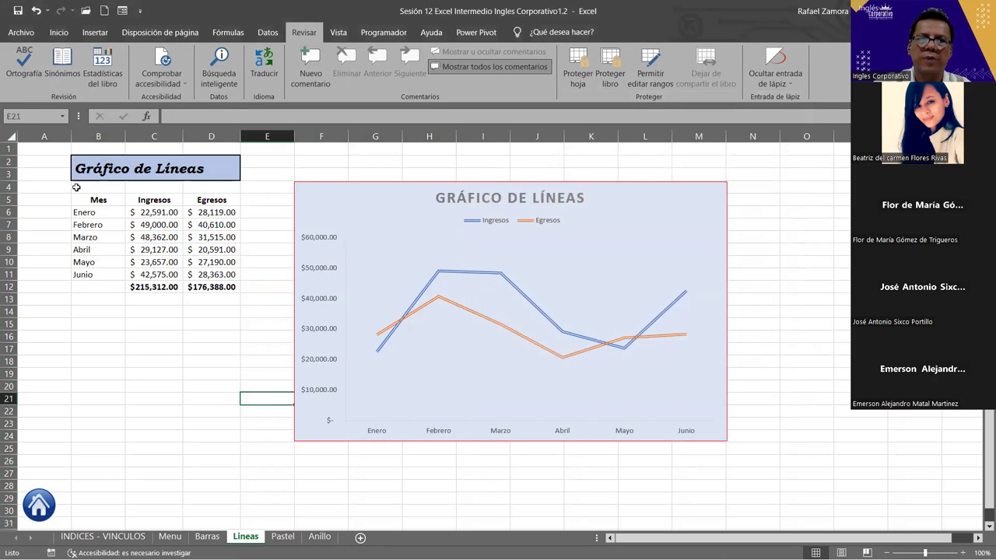
- Recheck the whole sheet's now-mixed locking status with Ctrl+1, then select J3
left_click(5, 132)
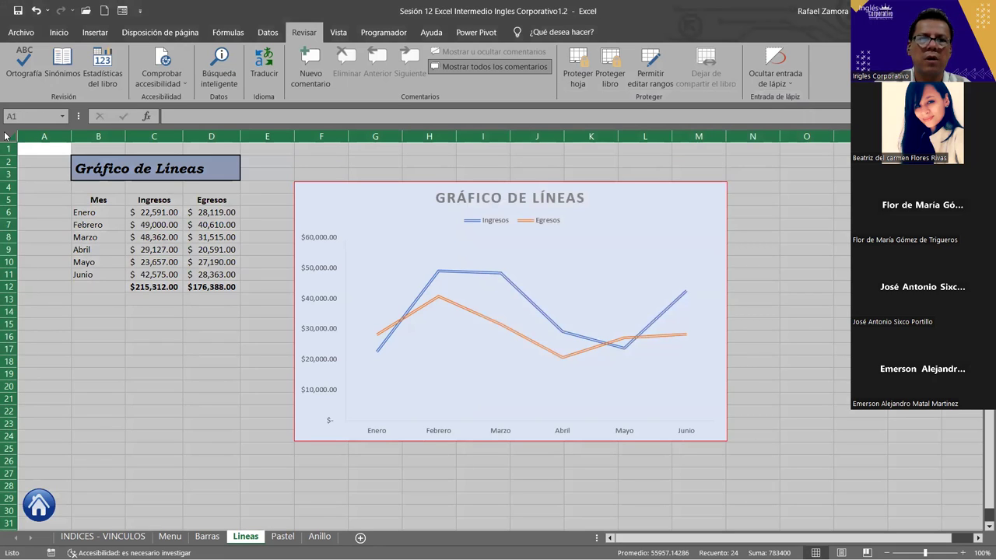
key("ctrl+1")
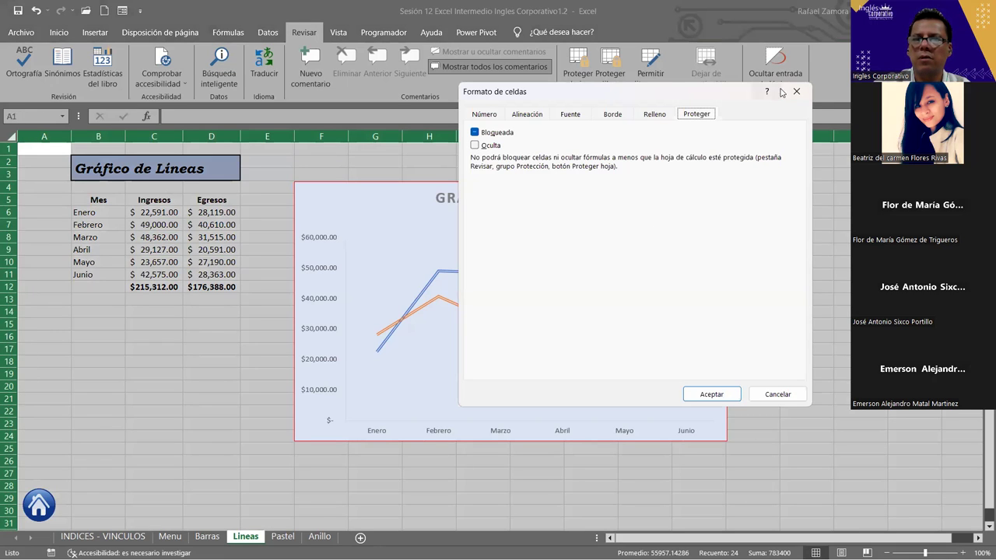
left_click(796, 91)
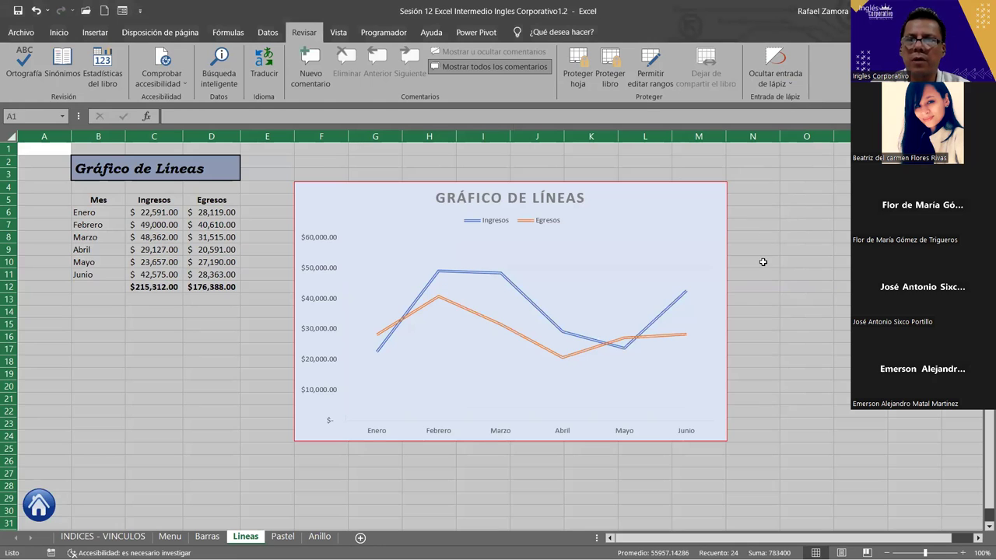
left_click(516, 174)
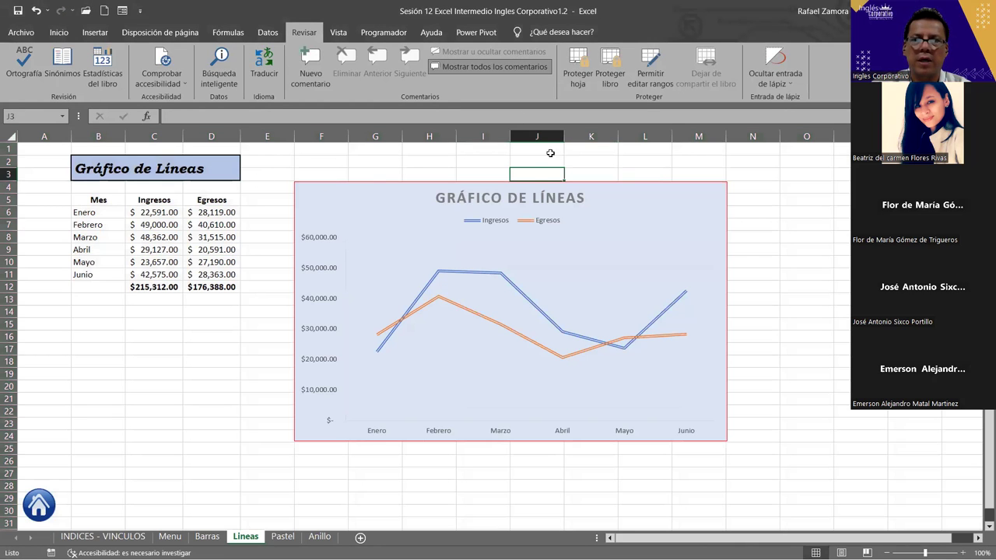
- Protect the Líneas sheet with a password and confirm it
left_click(574, 71)
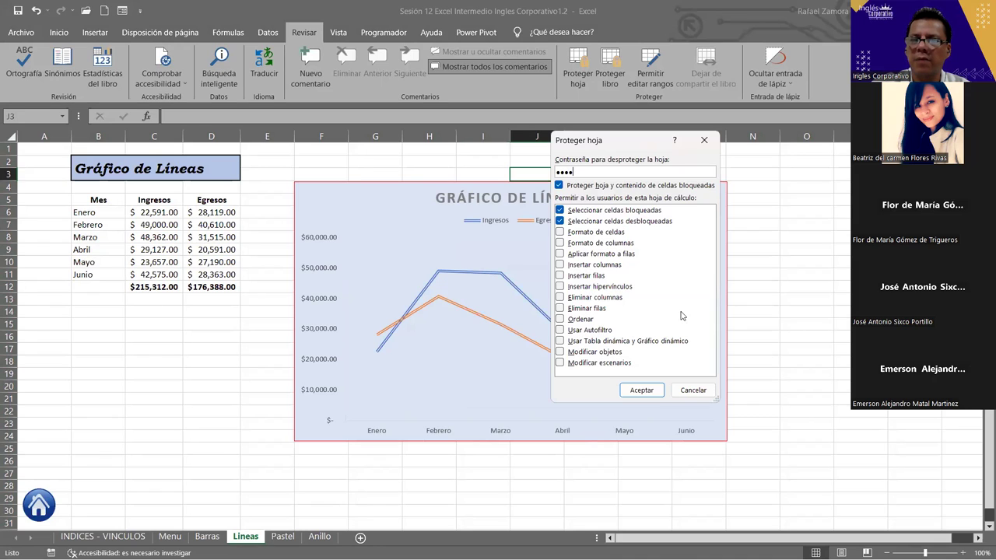
left_click(644, 390)
key("Return")
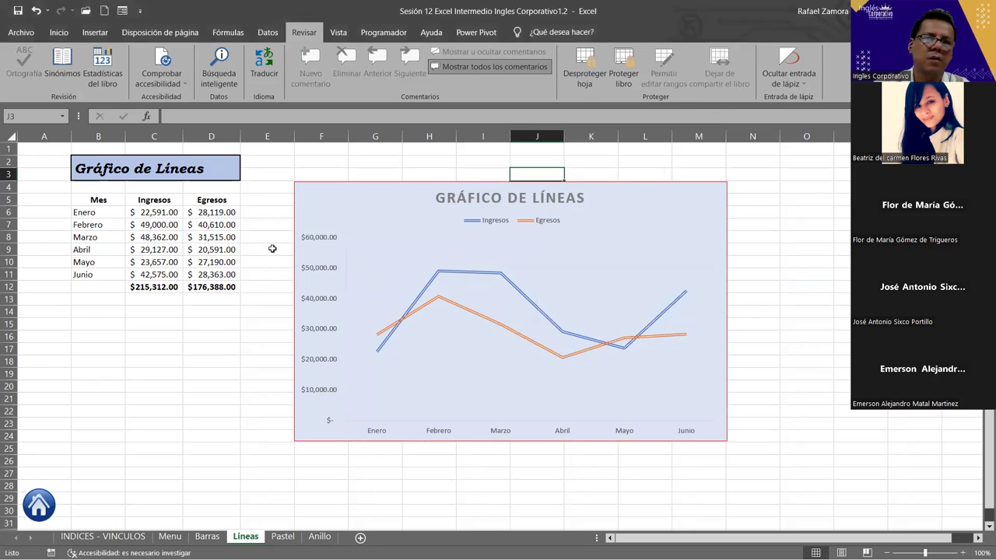
left_click(152, 212)
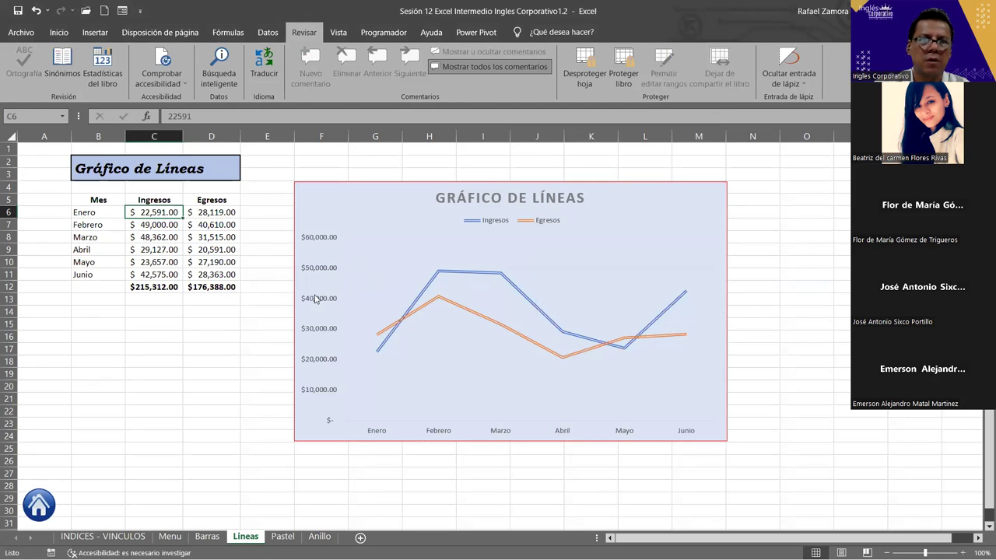
- Enter 45,000 in D7, undo it, then try deleting locked cell C13
left_click(227, 224)
type("45,000")
key("Return")
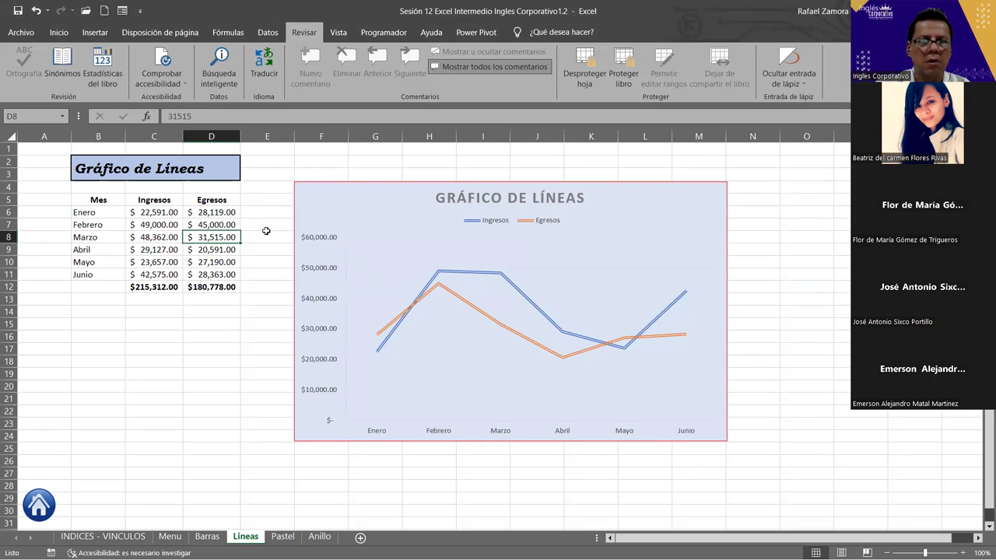
key("ctrl+z")
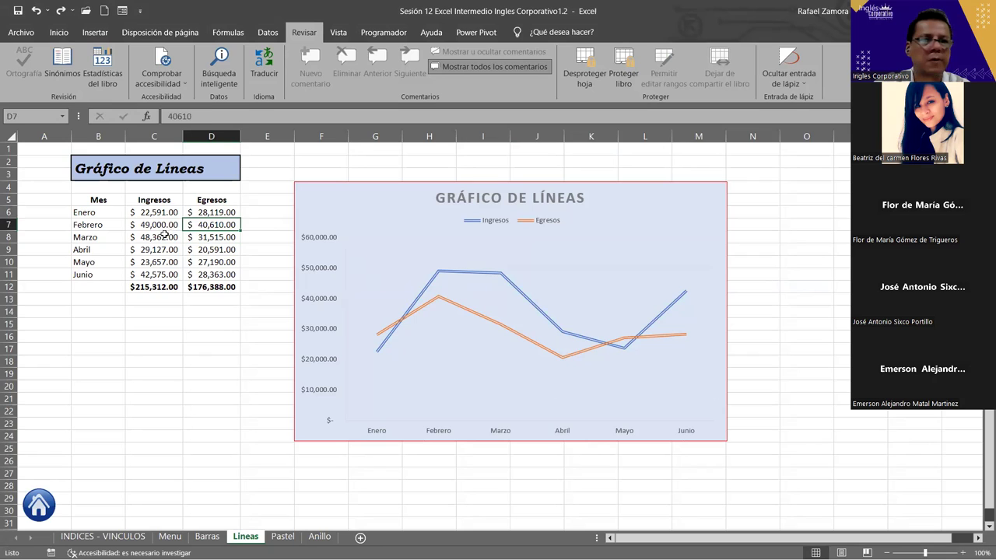
left_click(152, 299)
key("Delete")
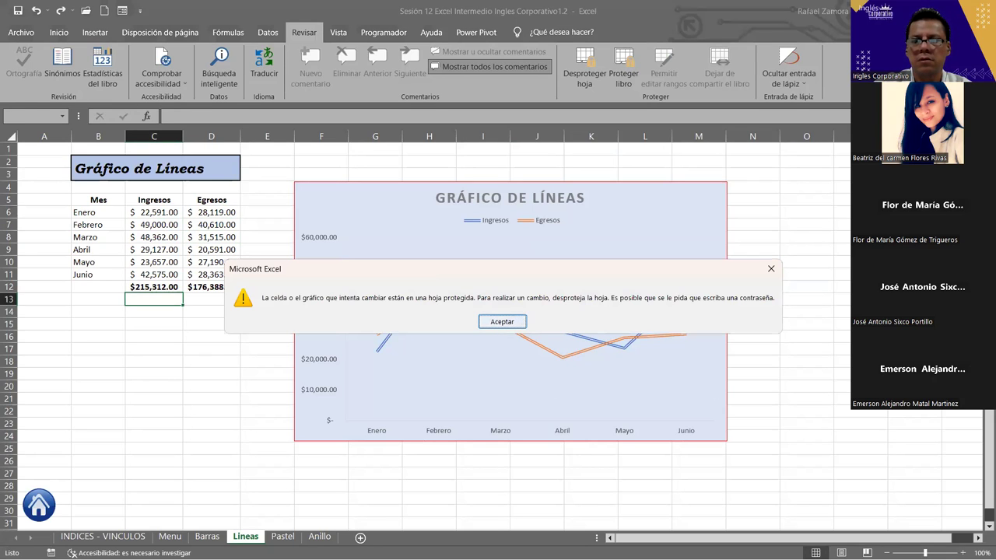
- Dismiss the protected-sheet warning and reselect the data range C6:D11 several times
key("Return")
left_click(168, 172)
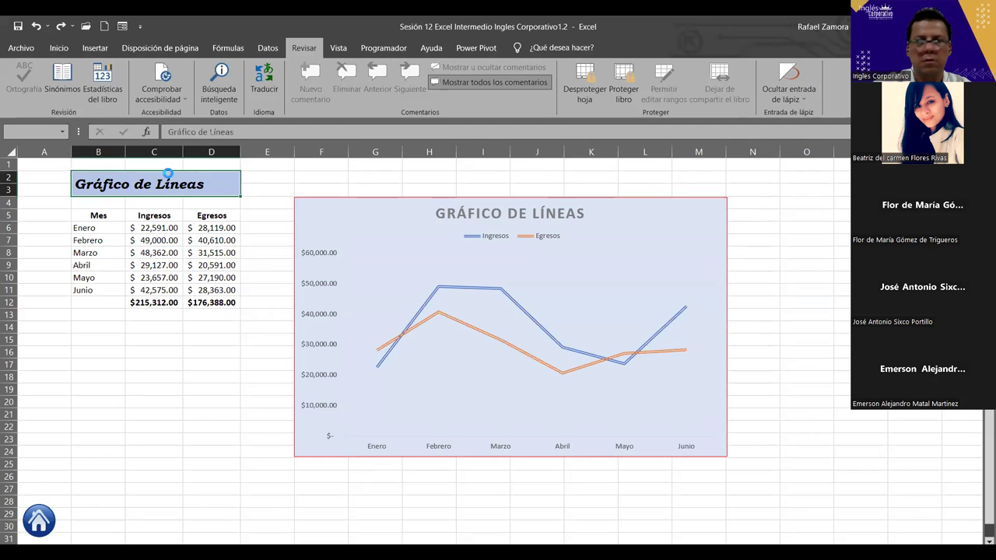
left_click(178, 398)
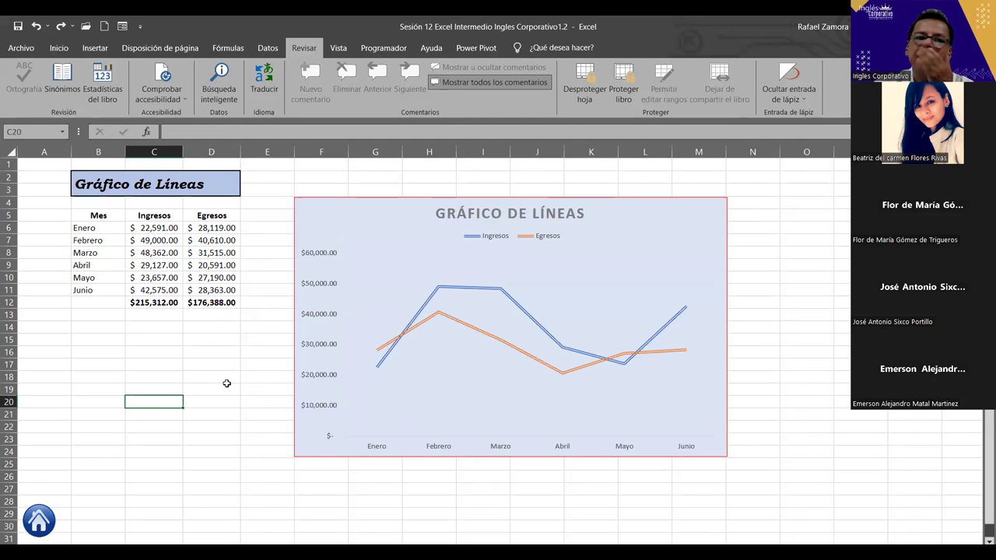
left_click_drag(158, 233, 221, 289)
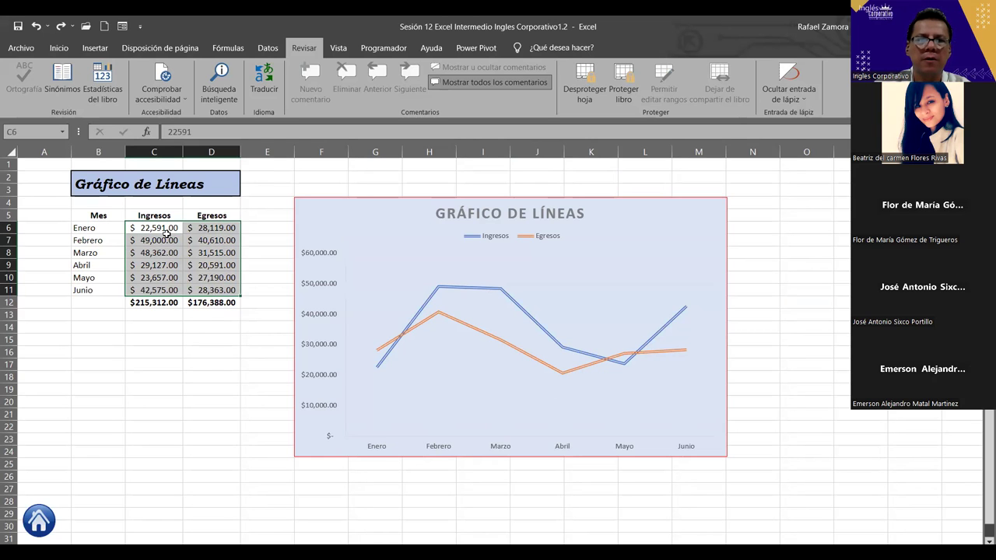
left_click_drag(166, 228, 223, 293)
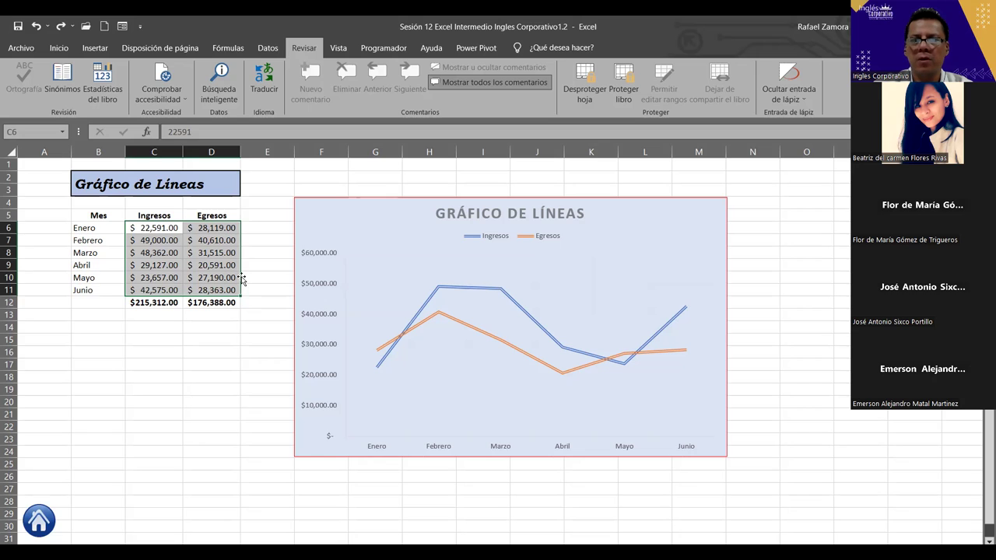
left_click_drag(160, 229, 219, 292)
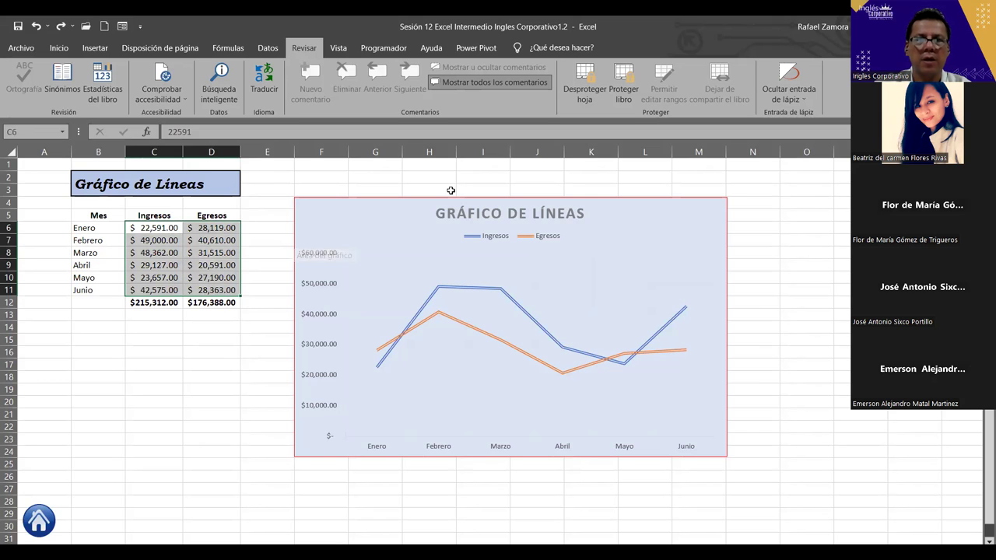
left_click(195, 364)
left_click_drag(152, 229, 219, 290)
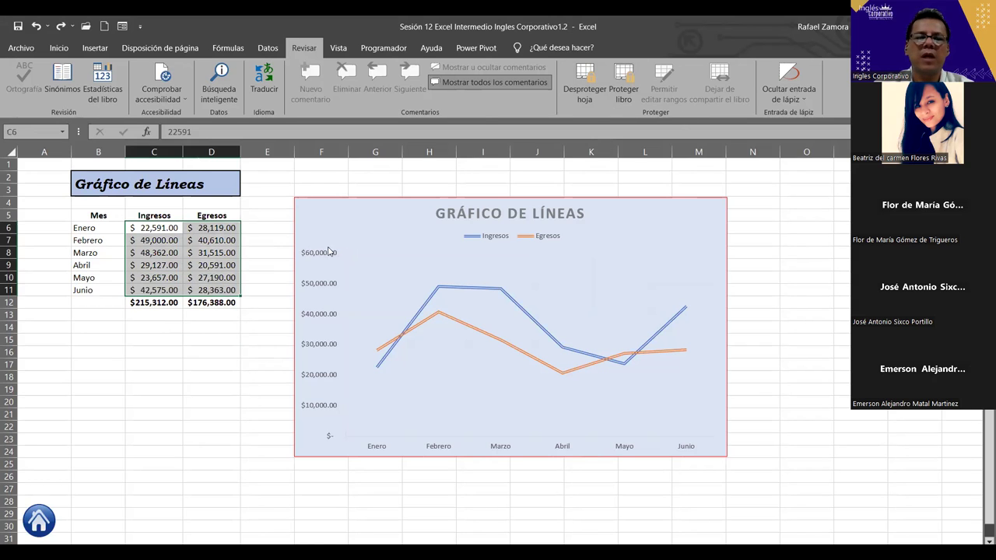
left_click(193, 377)
left_click(226, 329)
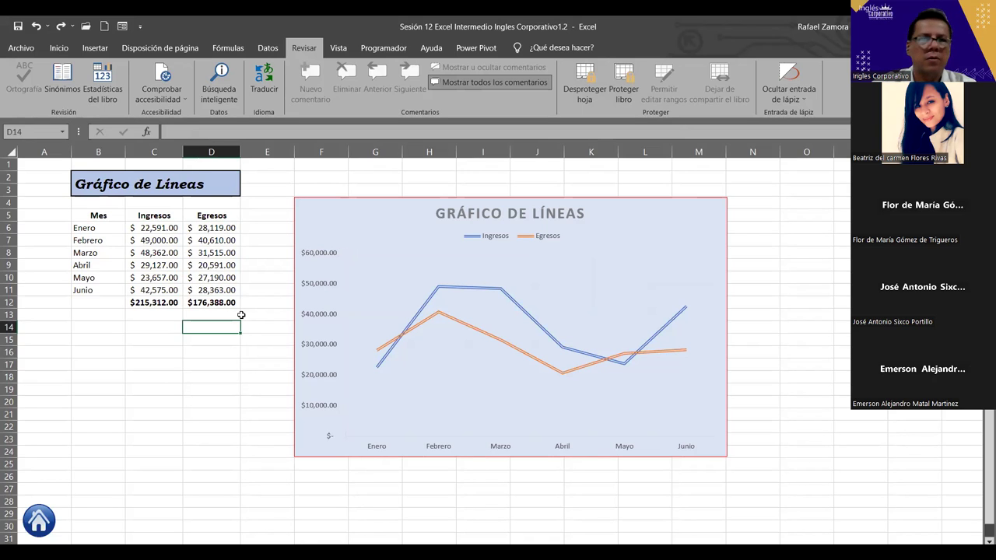
- Change Enero Ingresos in C6 to 19,500
left_click(177, 229)
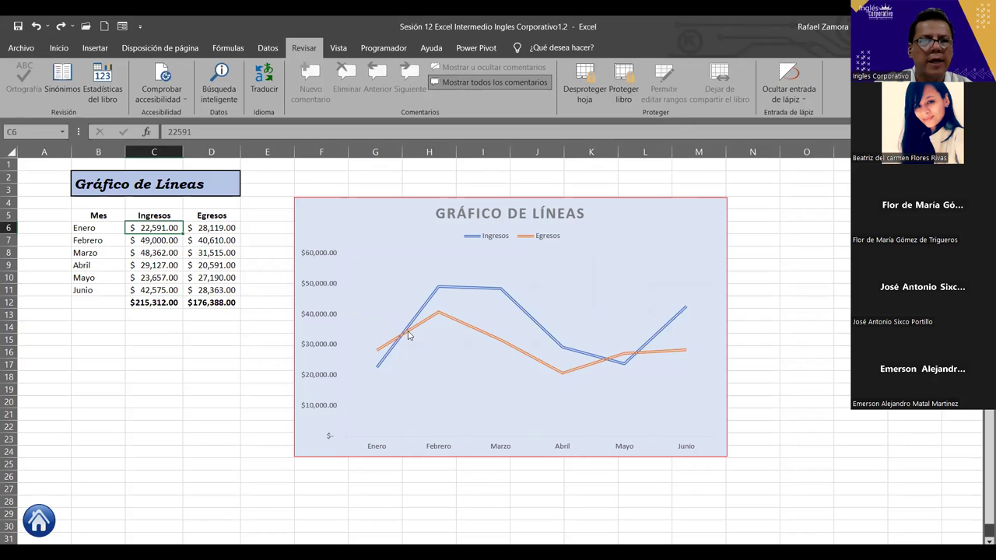
type("19,500")
key("Return")
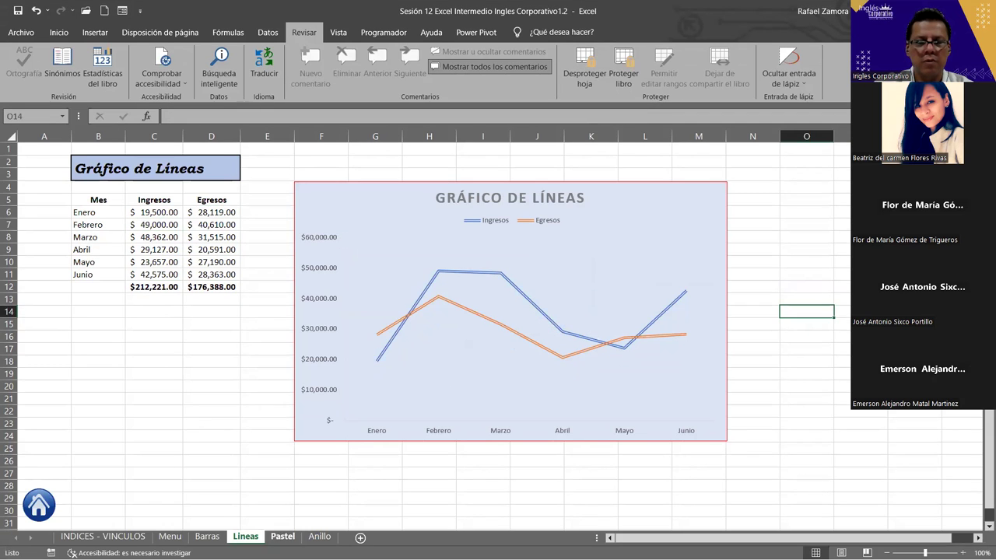
key("ctrl+Page_Down")
- Select the whole Pastel sheet and check in Format Cells that all cells are locked
left_click(160, 388)
left_click(129, 285)
left_click(167, 319)
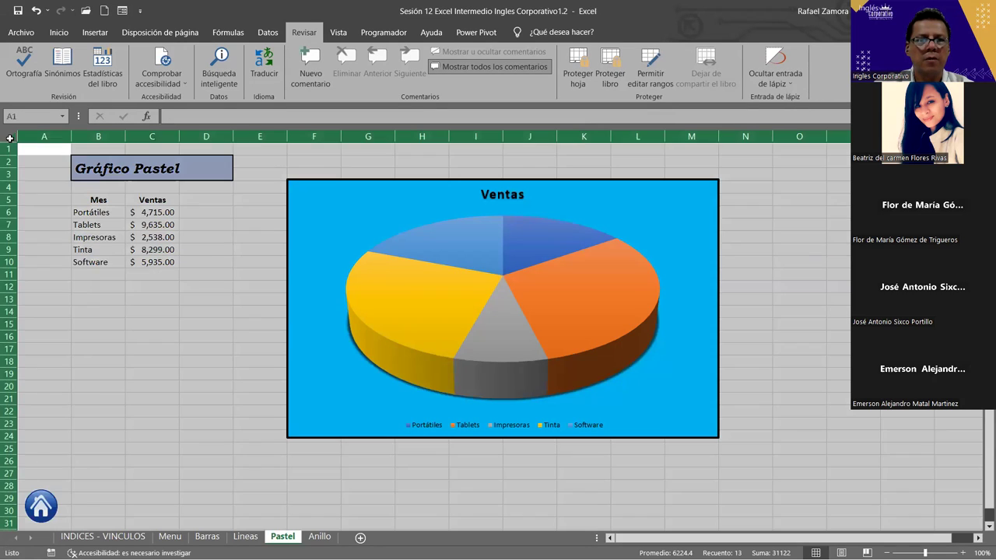
left_click(10, 138)
key("ctrl+1")
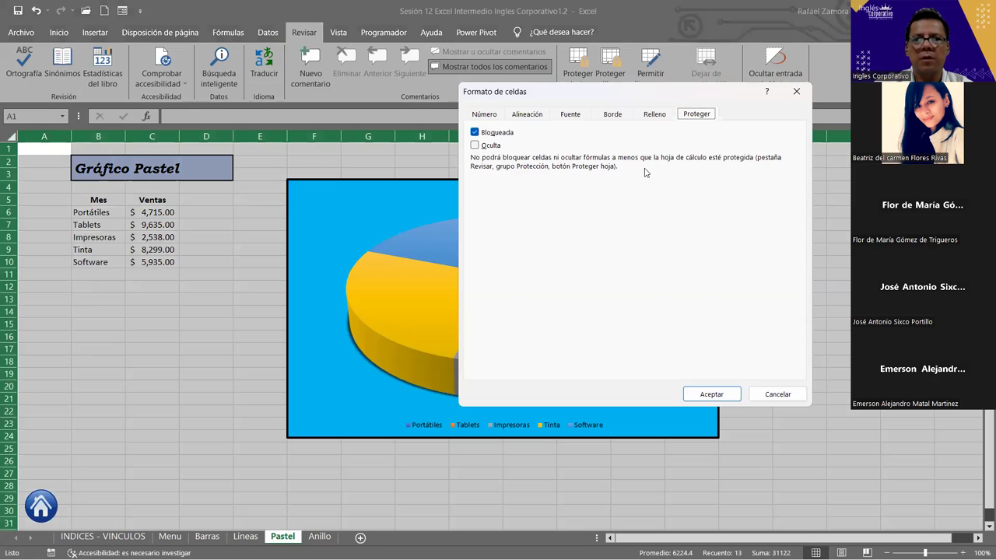
left_click(795, 397)
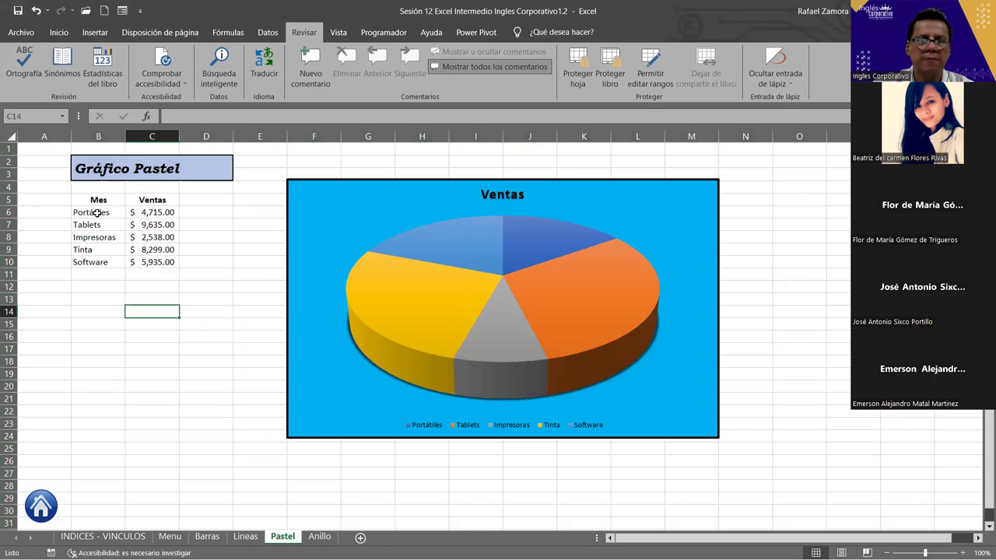
- Clear Bloqueada for the Ventas amounts C6:C10
left_click_drag(142, 213, 147, 262)
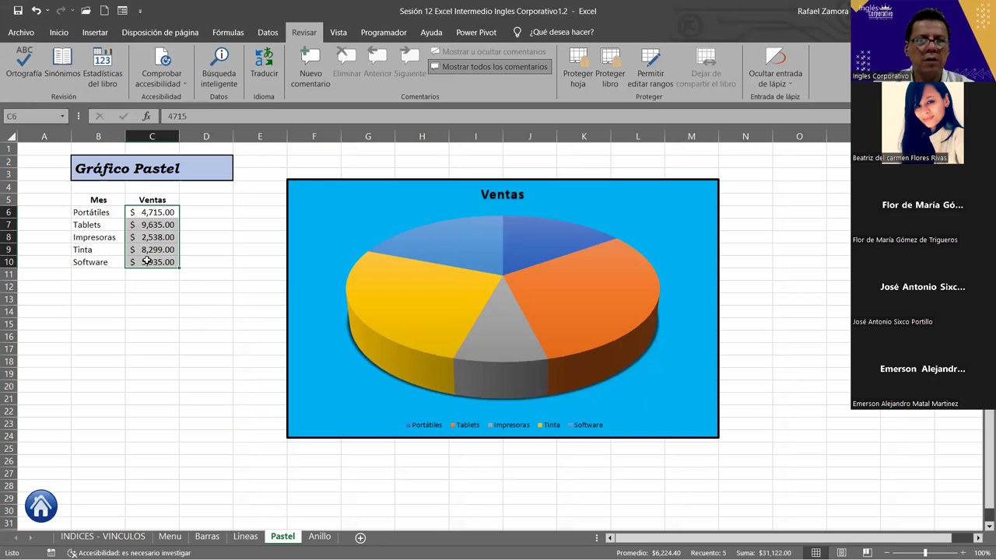
key("ctrl+1")
left_click(490, 133)
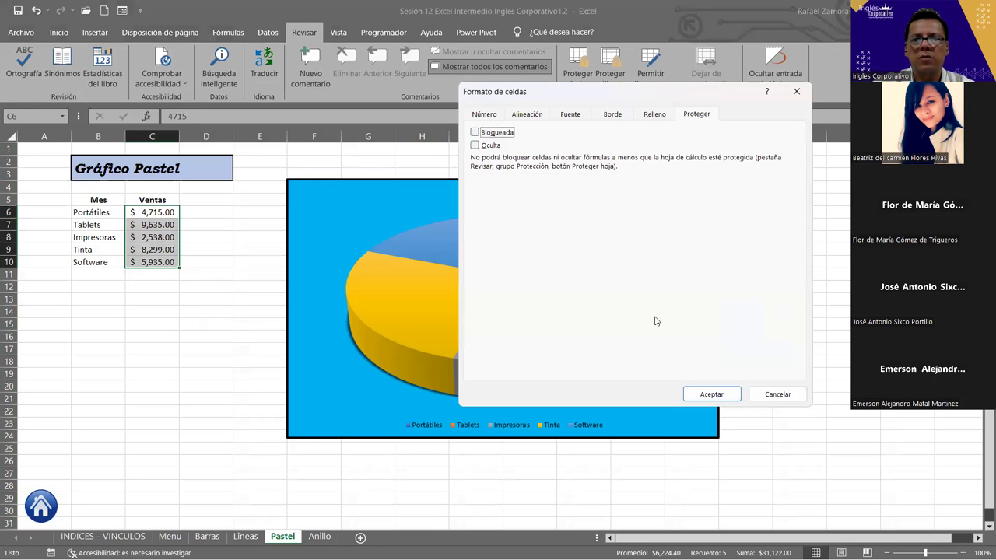
left_click(721, 399)
- Protect the Pastel sheet with a password and confirm it
left_click(166, 272)
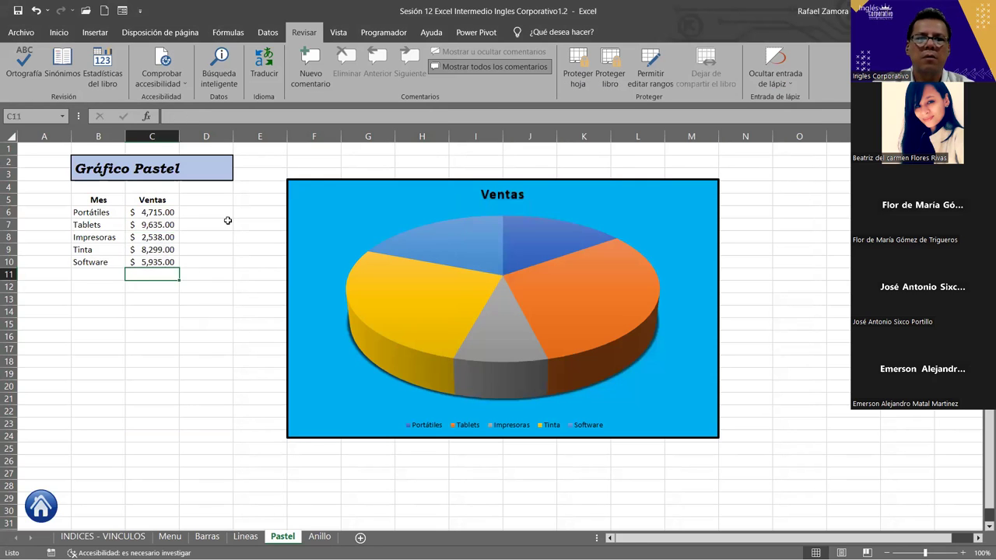
left_click(570, 87)
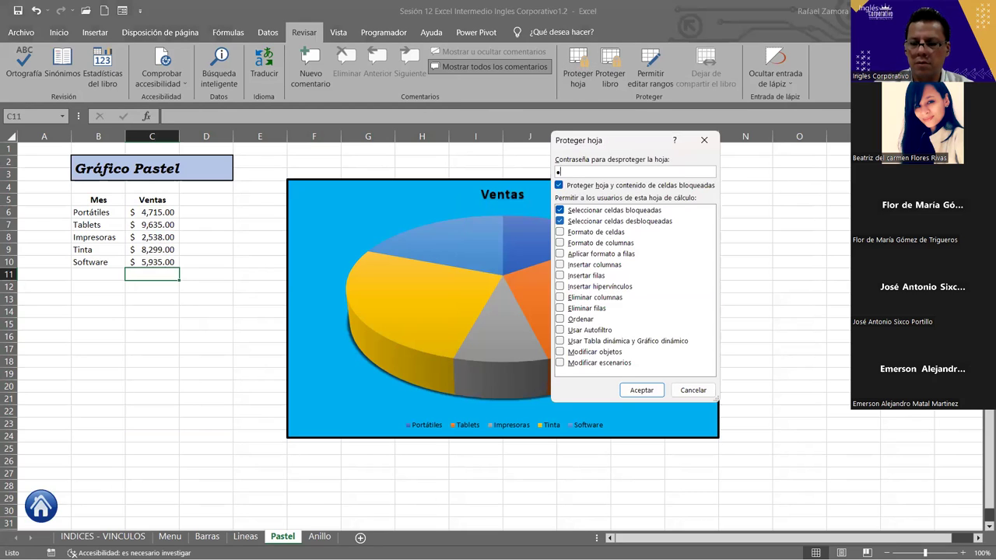
key("Return")
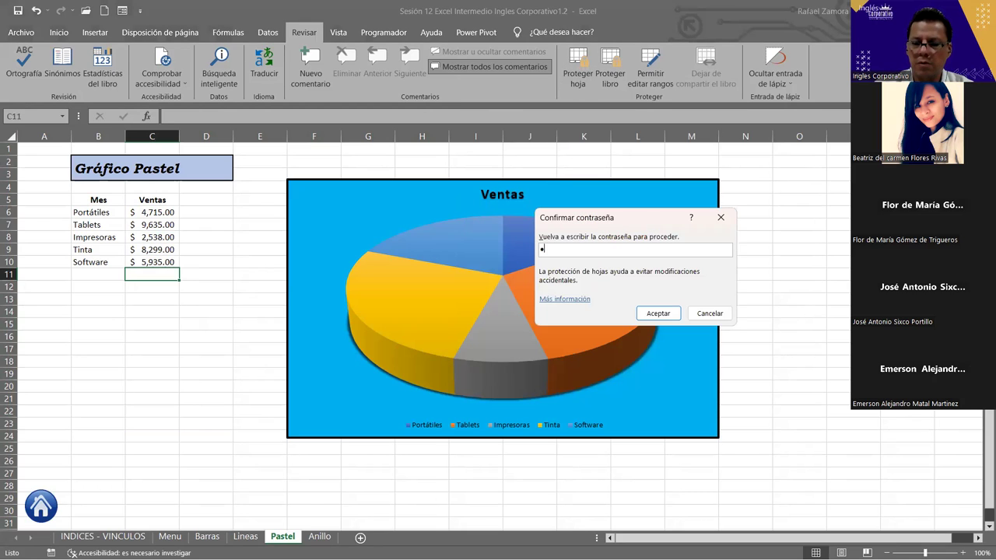
key("Return")
- Enter 3200 as the Impresoras sales in C8 to test an unlocked cell
left_click(158, 231)
left_click(171, 211)
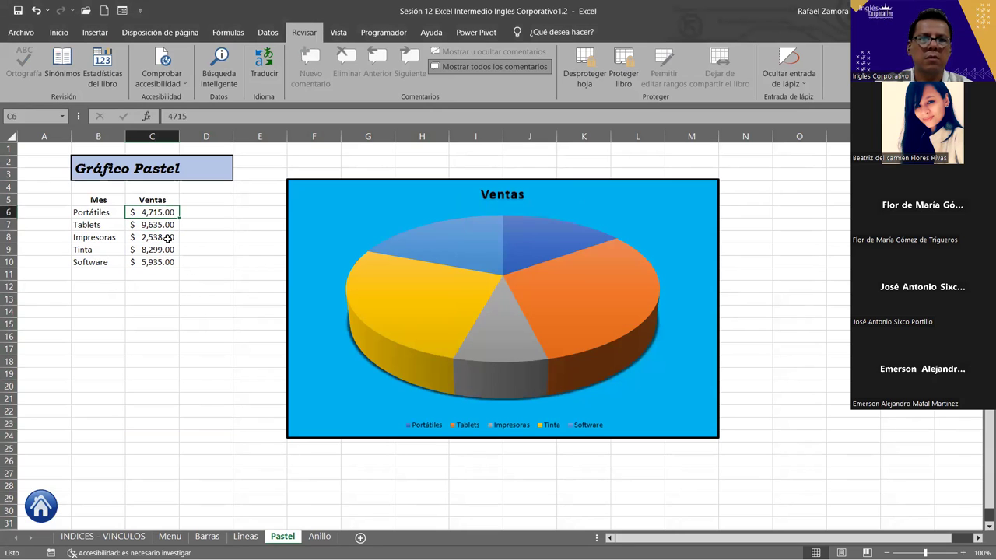
left_click(168, 239)
type("3200")
key("Return")
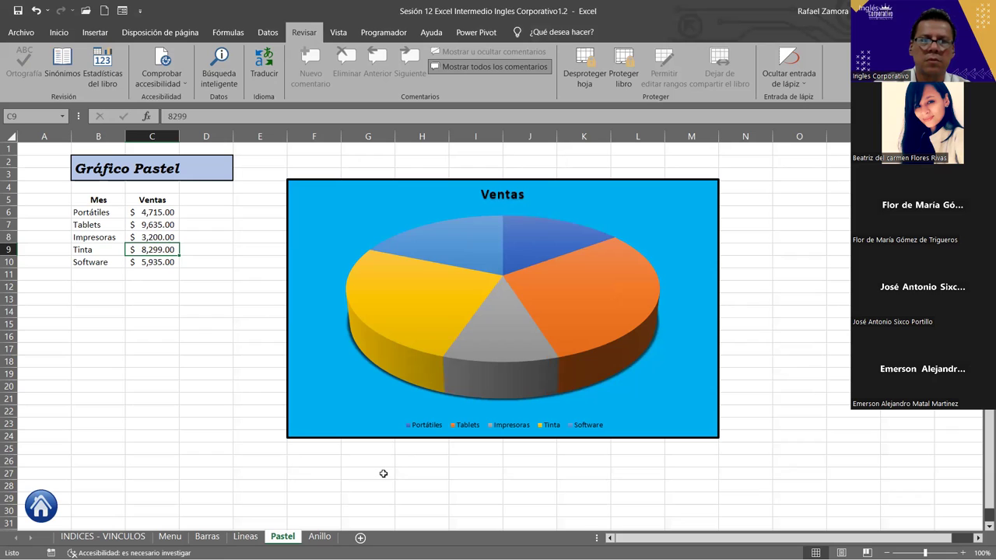
left_click(251, 247)
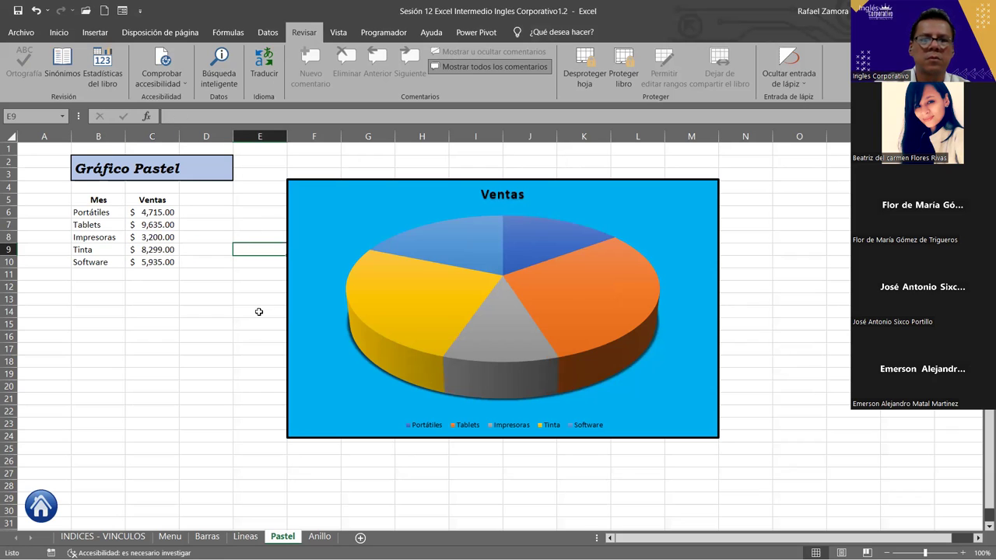
- Switch to the Líneas sheet after a brief look at the Barras sheet
left_click(244, 537)
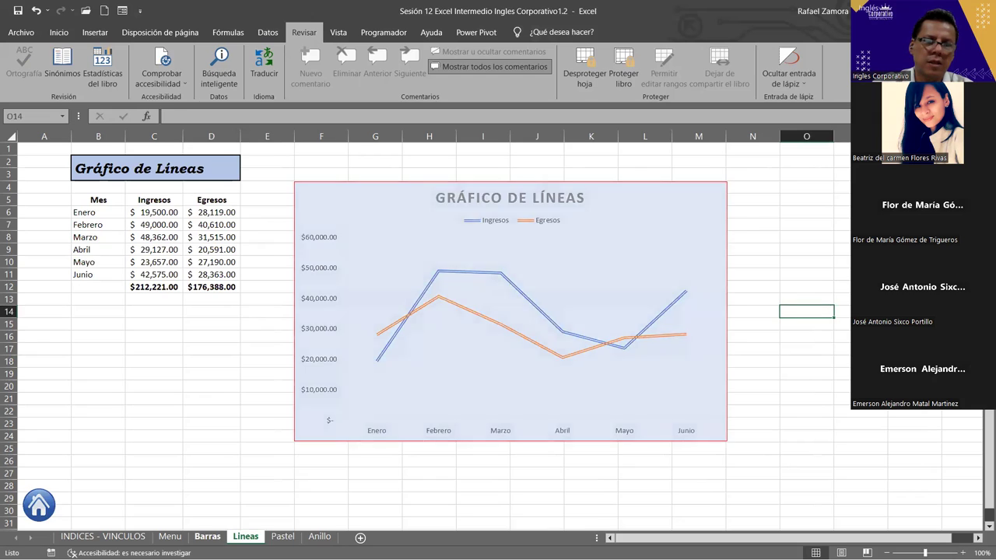
left_click(207, 537)
left_click(248, 540)
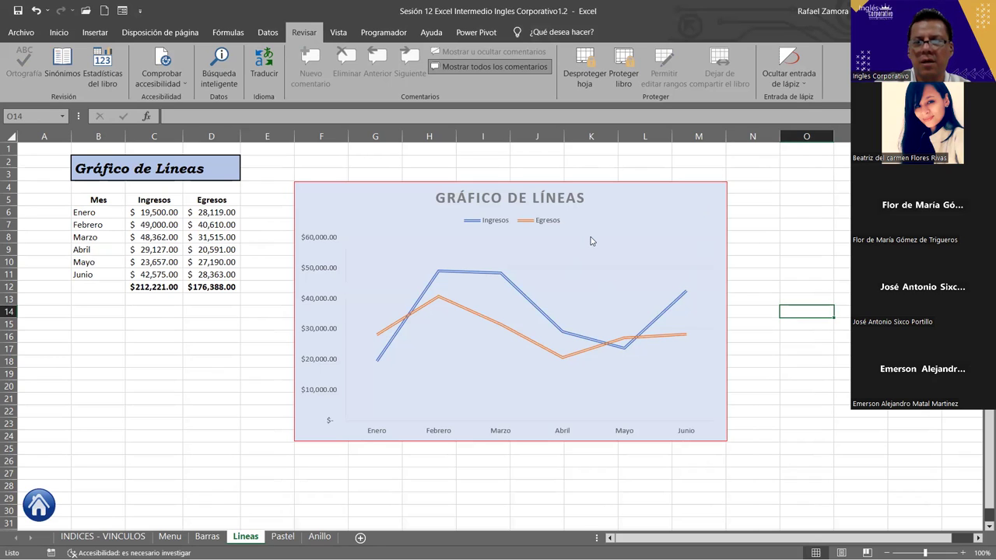
- Select cells in the Ingresos/Egresos table, ending on January's Egresos value in D6
left_click(234, 252)
left_click(214, 238)
left_click(168, 222)
left_click(211, 213)
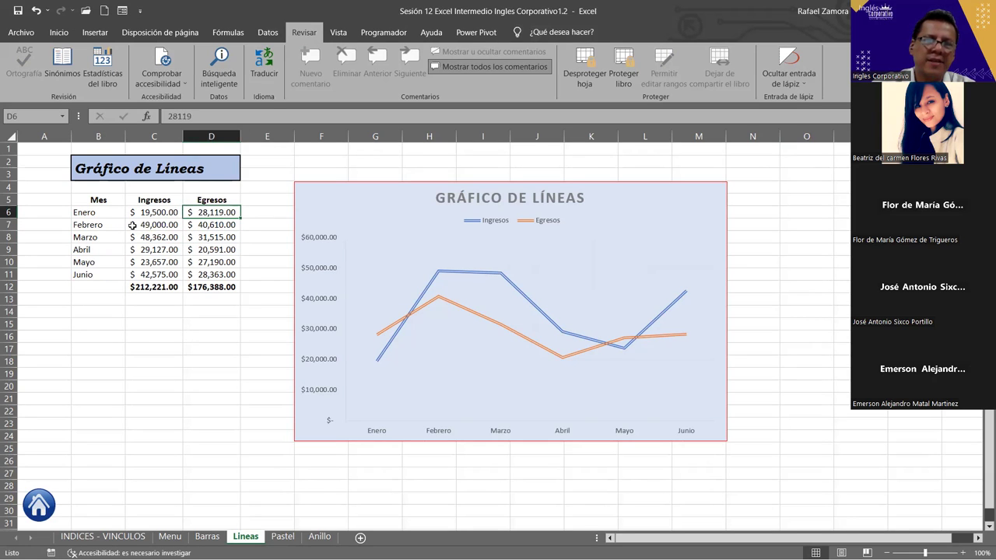
left_click(175, 213)
left_click(206, 213)
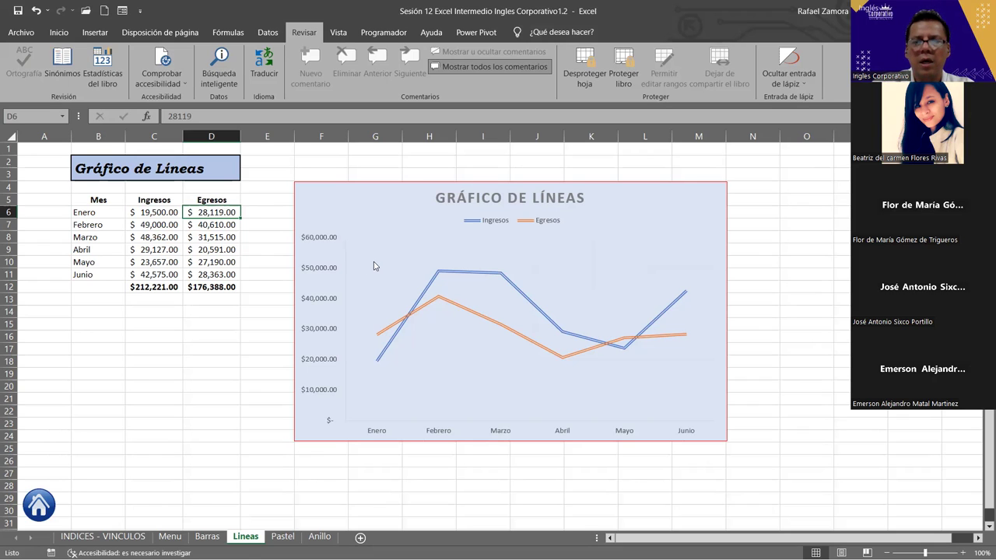
- Move through the Pastel sheet to the Anillo ring chart sheet
left_click(419, 170)
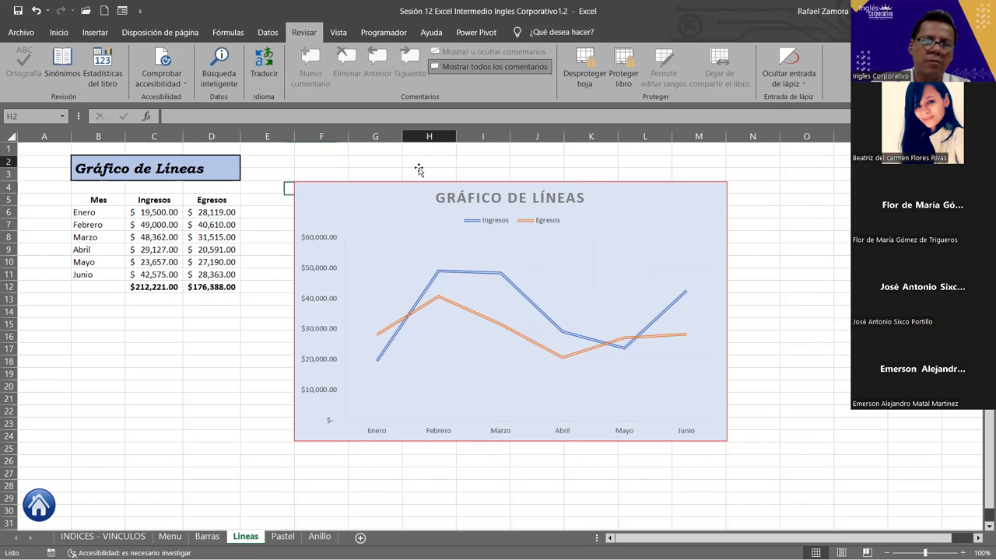
left_click(260, 163)
left_click(265, 272)
left_click(227, 339)
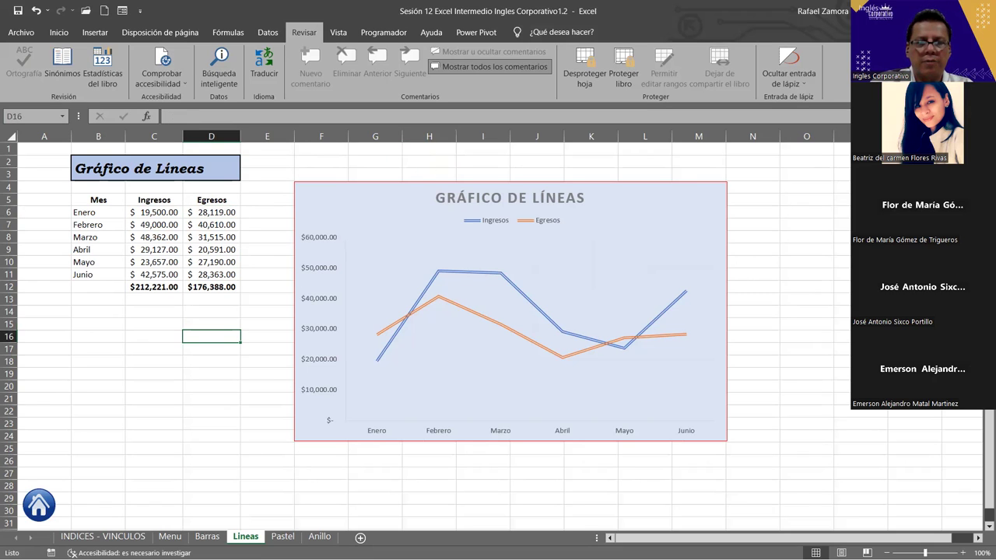
left_click(283, 536)
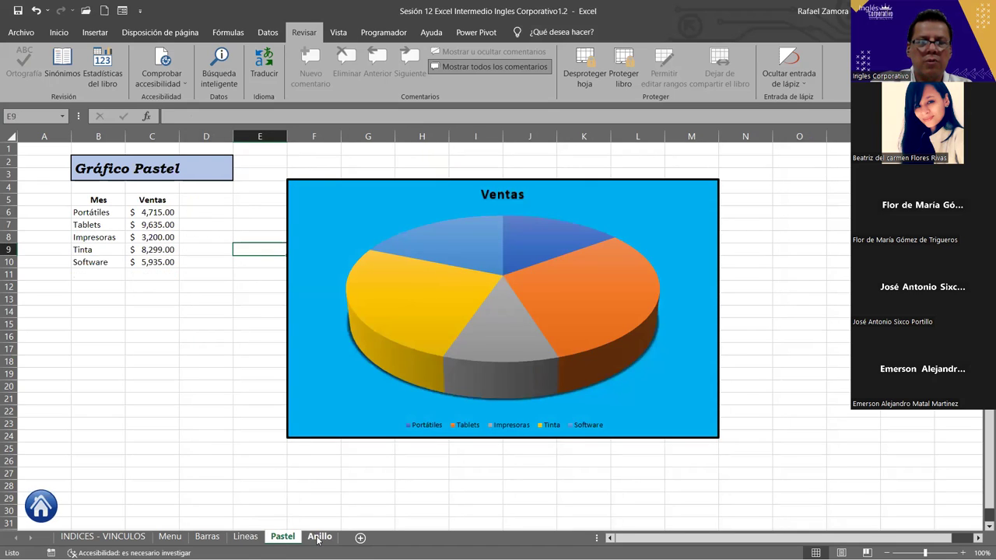
left_click(319, 536)
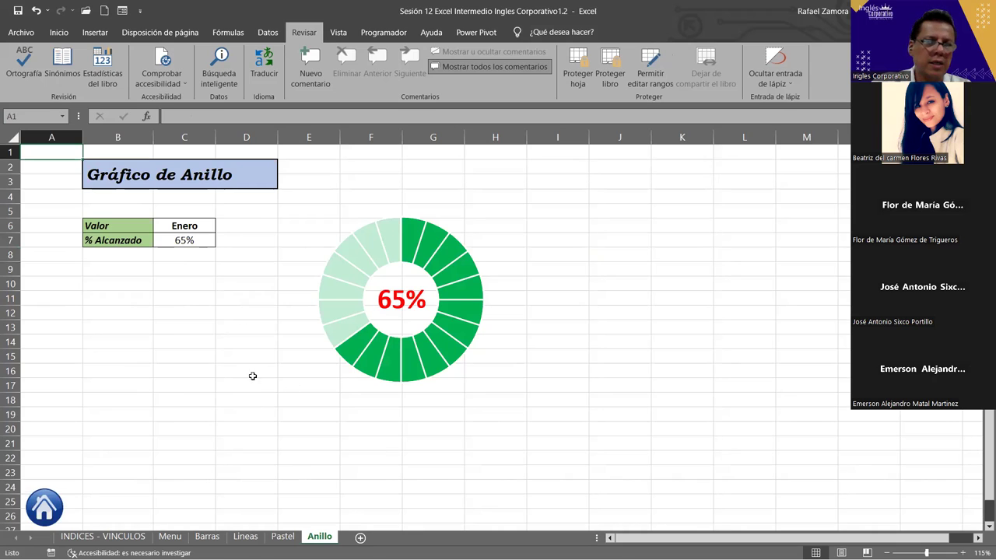
- Set January's % Alcanzado in C7 to 80% from its dropdown list
left_click(202, 238)
left_click(220, 240)
left_click(193, 287)
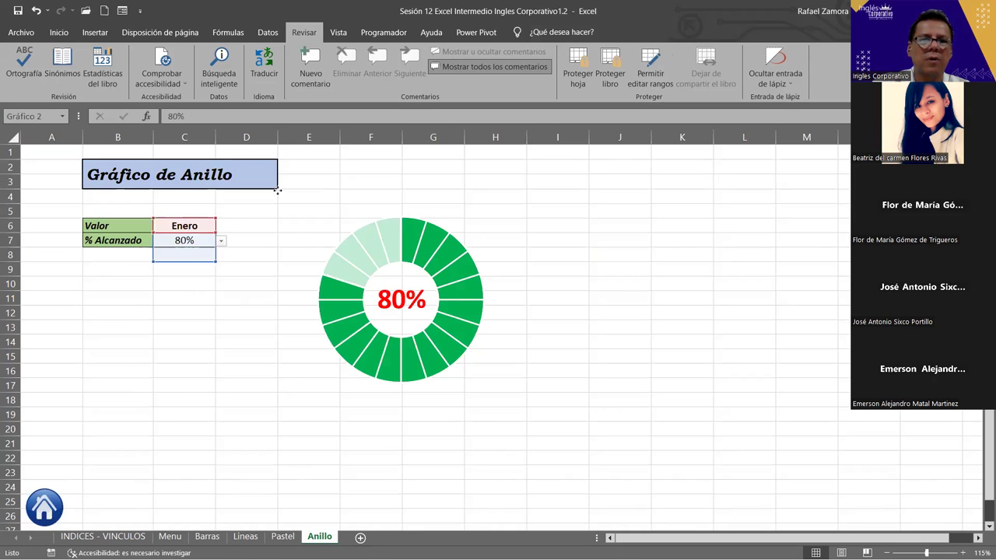
- Select the ring chart and the whole sheet, then reselect cell C7
left_click(255, 205)
left_click(661, 226)
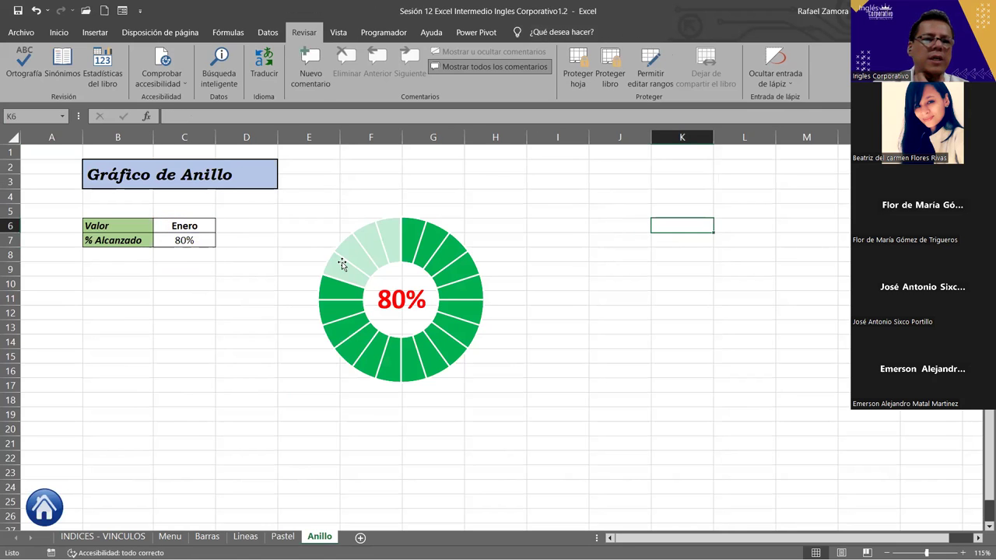
left_click(14, 141)
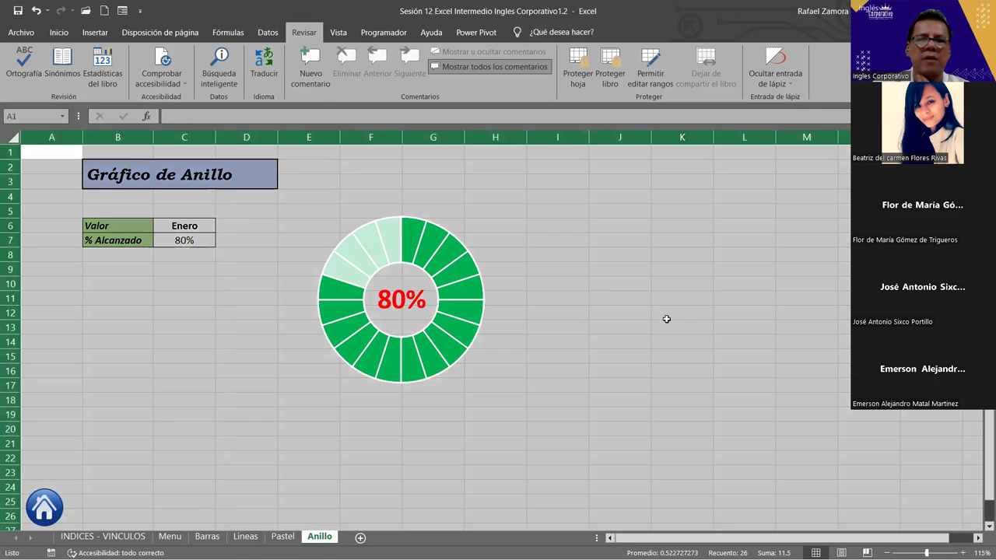
left_click(671, 300)
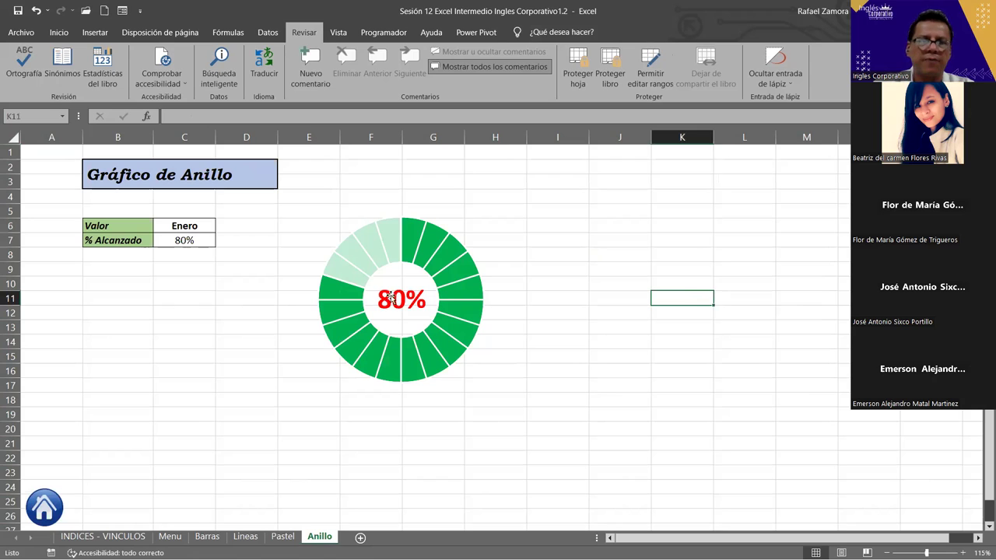
left_click(199, 243)
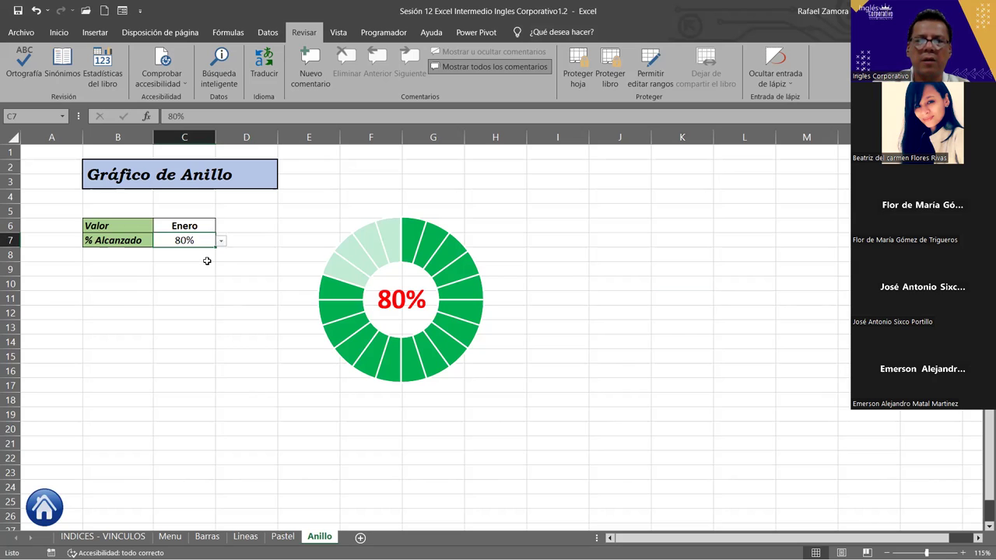
left_click(490, 67)
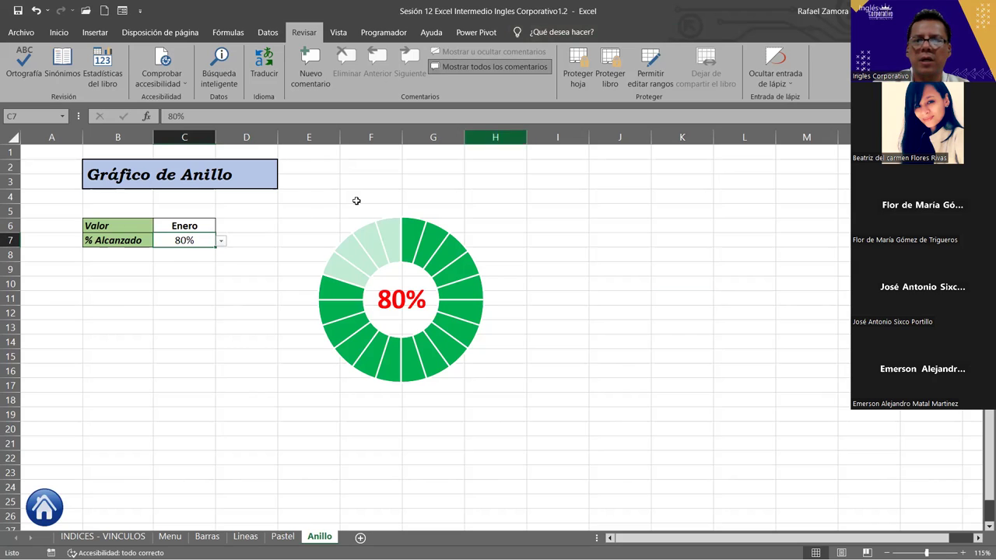
- Unlock cell C7 in the Format Cells settings
key("ctrl+1")
left_click(495, 132)
left_click(723, 396)
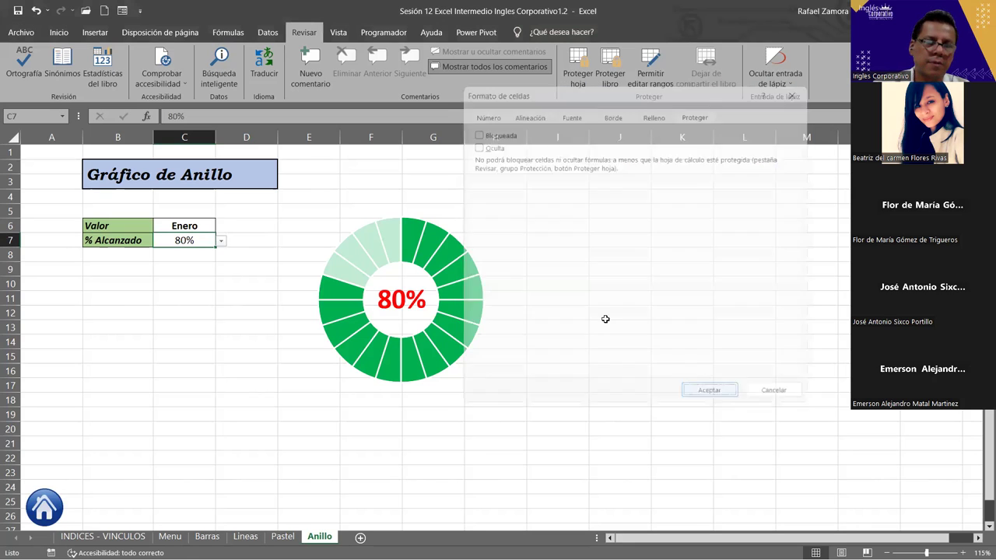
- Protect the Anillo sheet with a confirmed password, allowing selection of unlocked cells only
left_click(578, 72)
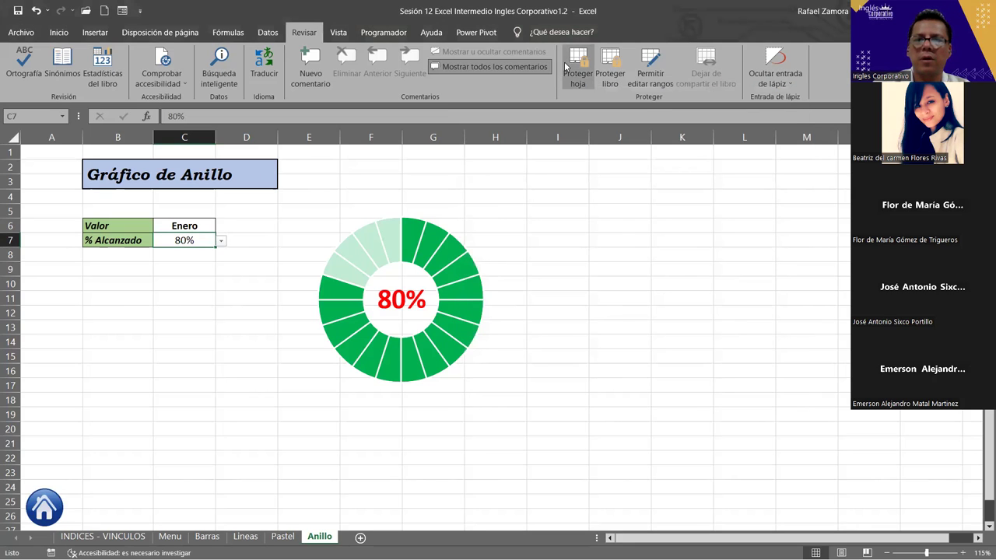
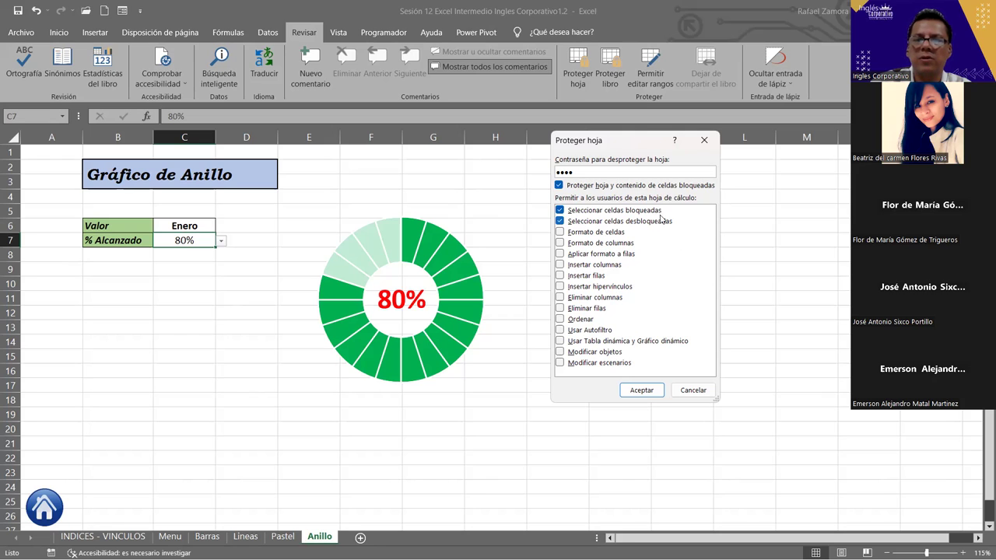
left_click(560, 210)
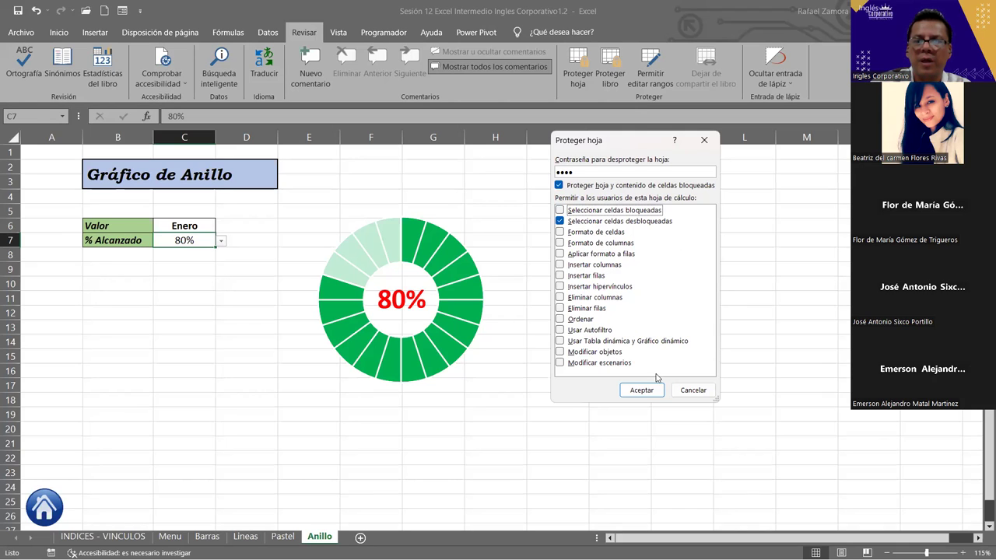
left_click(639, 390)
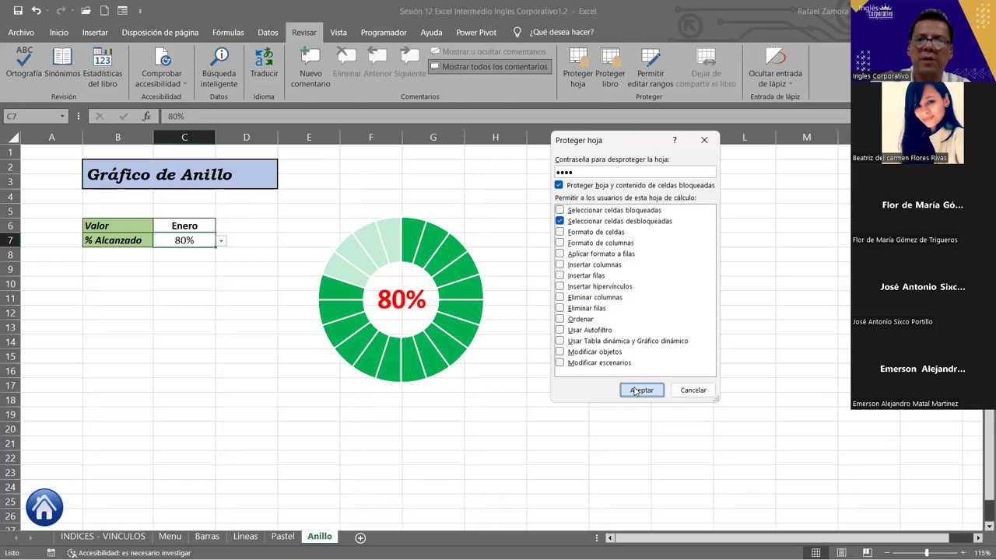
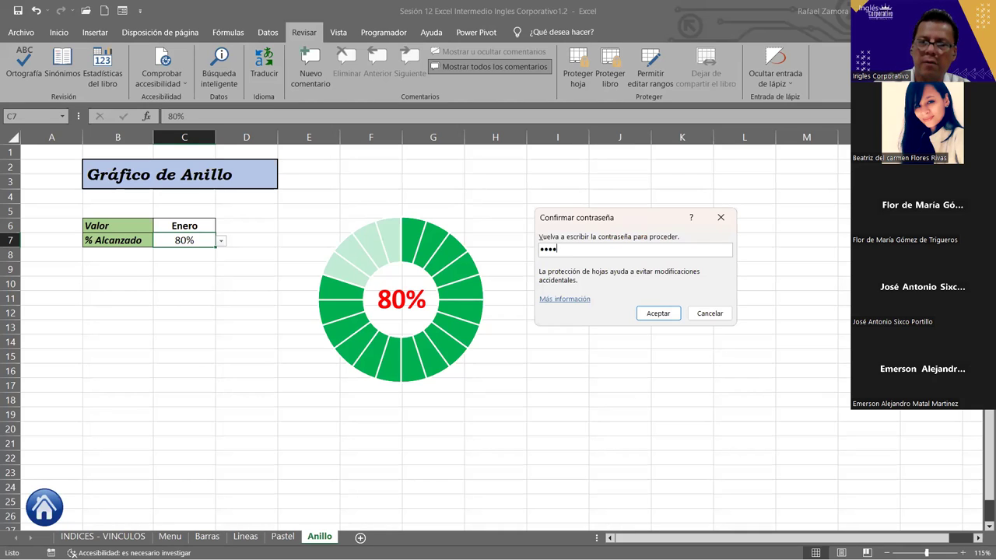
key("Return")
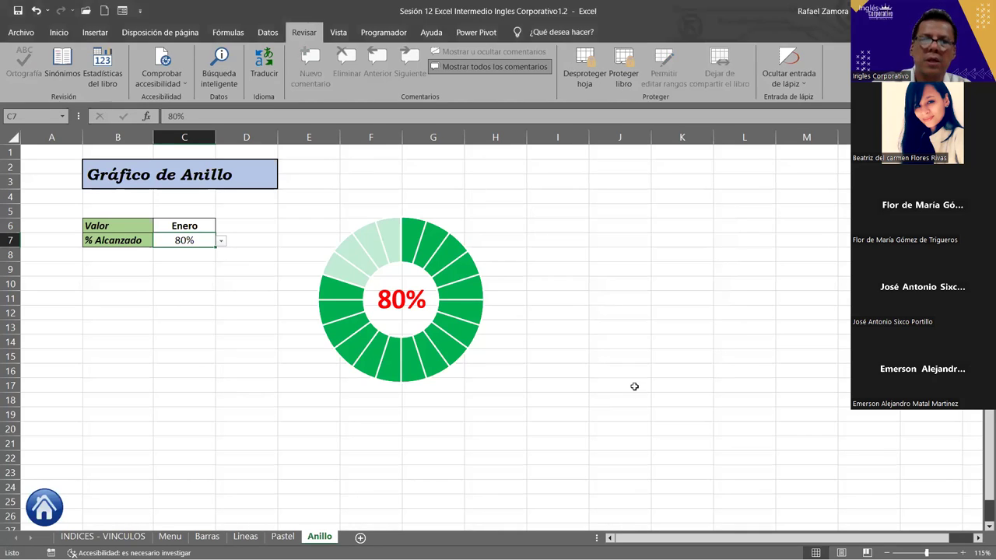
- Set C7's % Alcanzado to 90% using its dropdown list
left_click(221, 241)
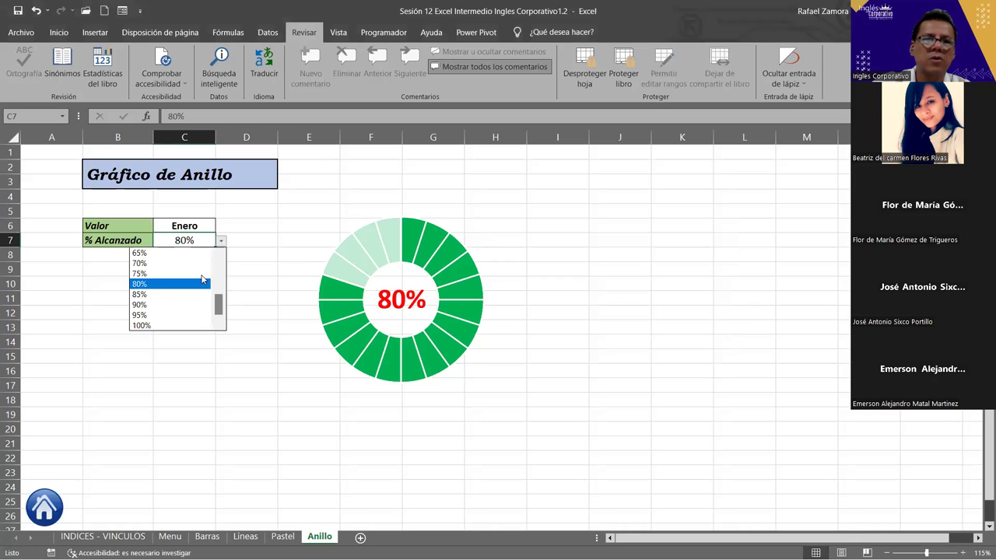
left_click(221, 242)
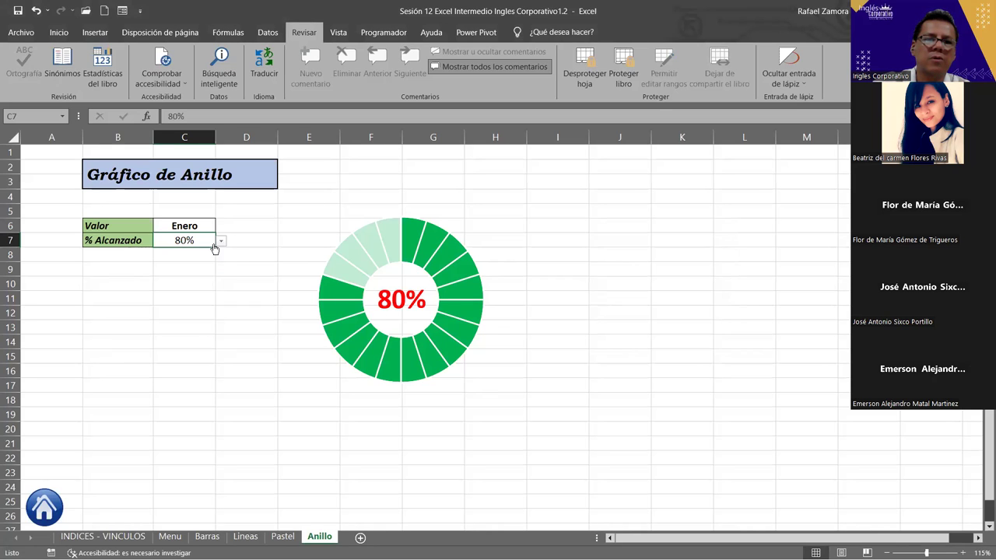
left_click(221, 243)
left_click(182, 296)
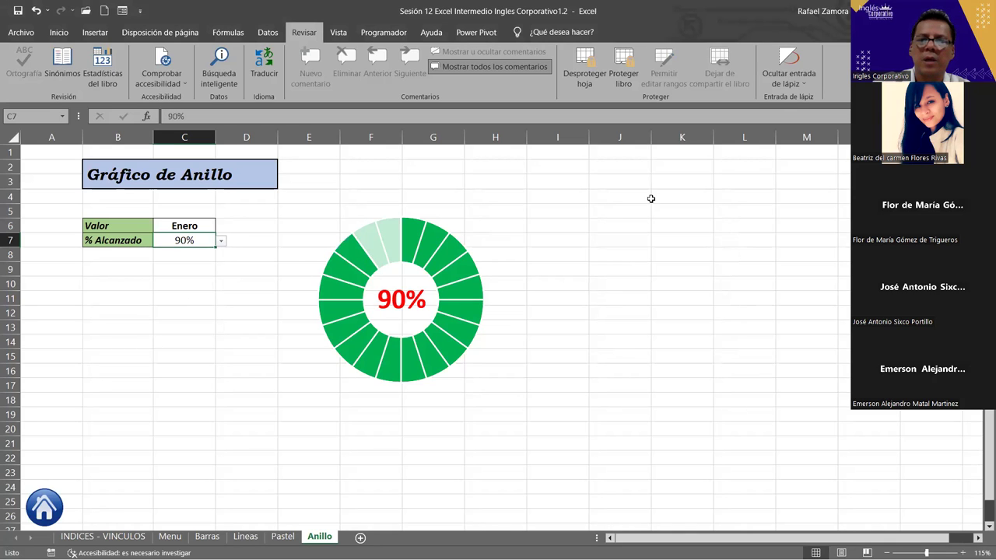
- Navigate via the chart menu sheet to the Anillo, Pastel and Líneas sheets
left_click(48, 507)
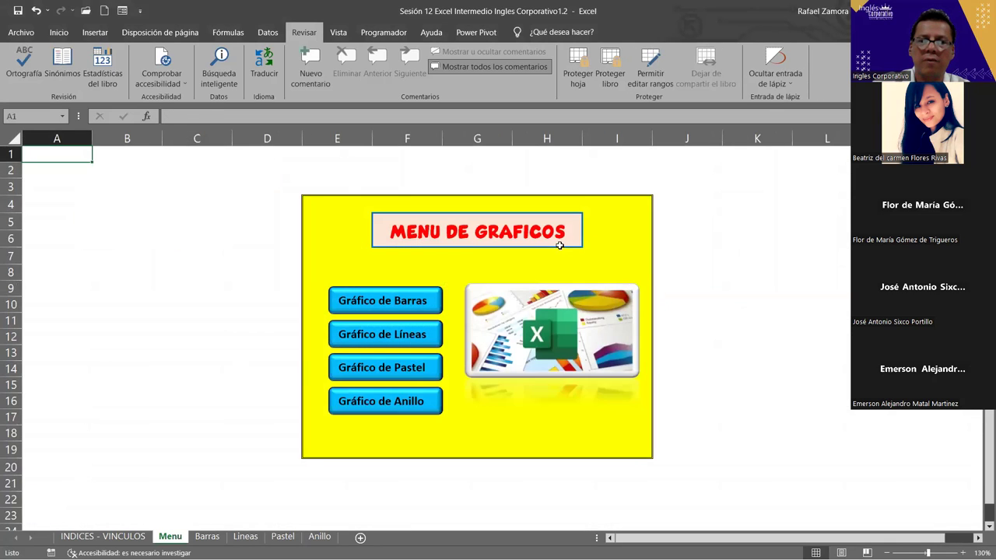
left_click(410, 400)
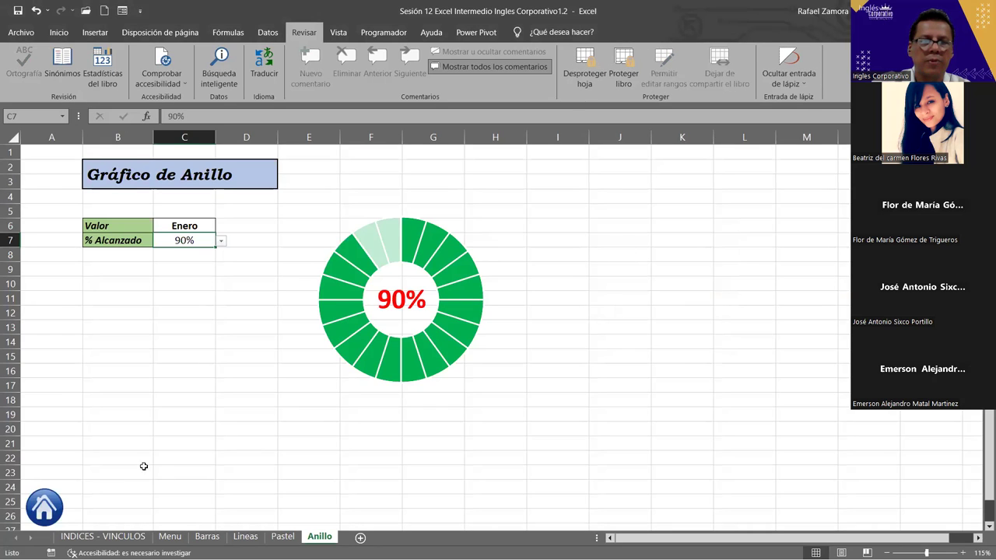
left_click(48, 510)
left_click(411, 369)
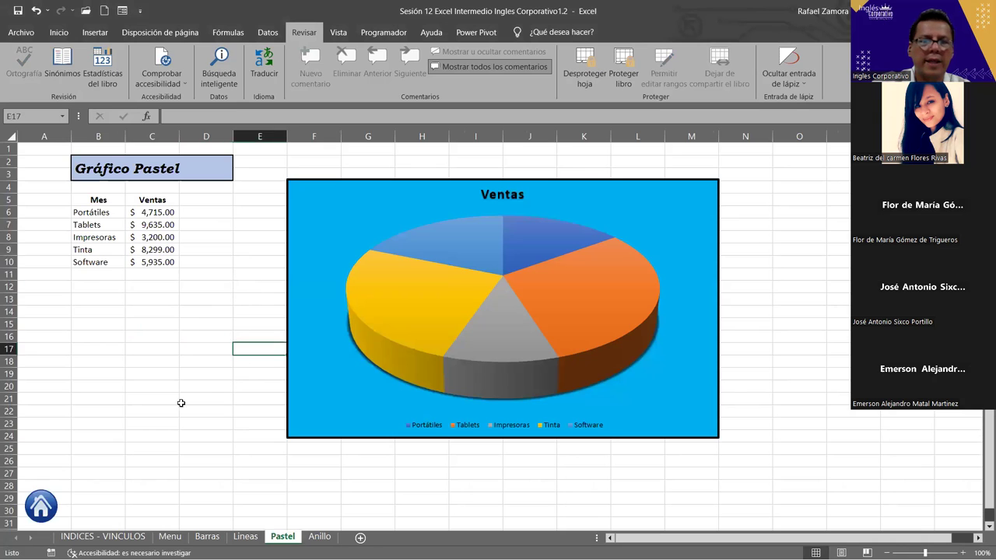
left_click(50, 504)
left_click(245, 537)
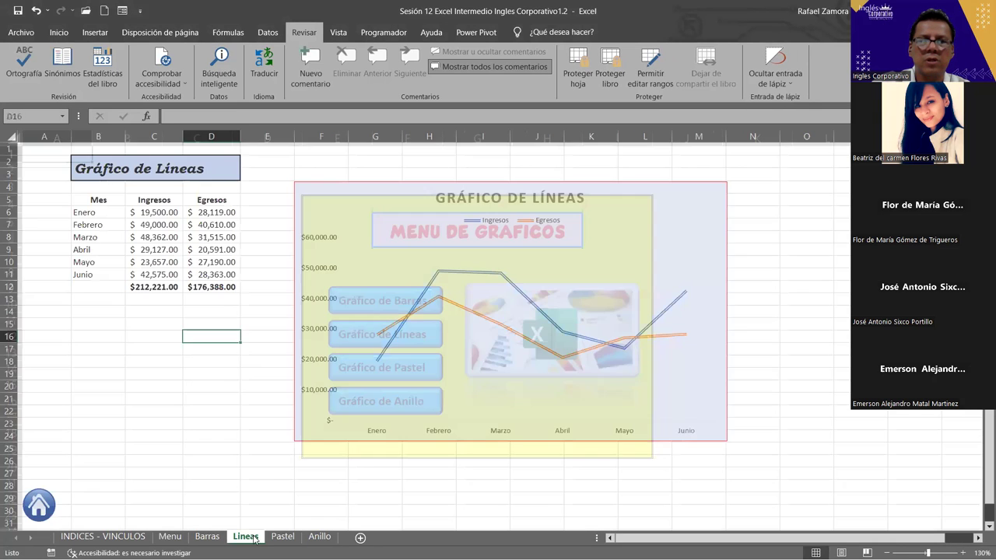
- Test the protected Líneas sheet by trying to select cells, the title and table values
left_click_drag(150, 367, 809, 223)
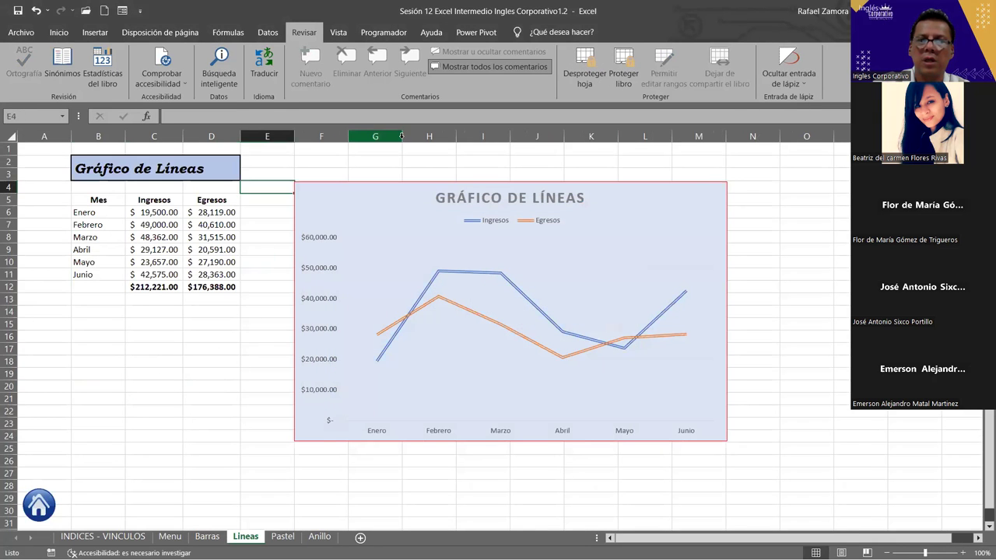
left_click(775, 350)
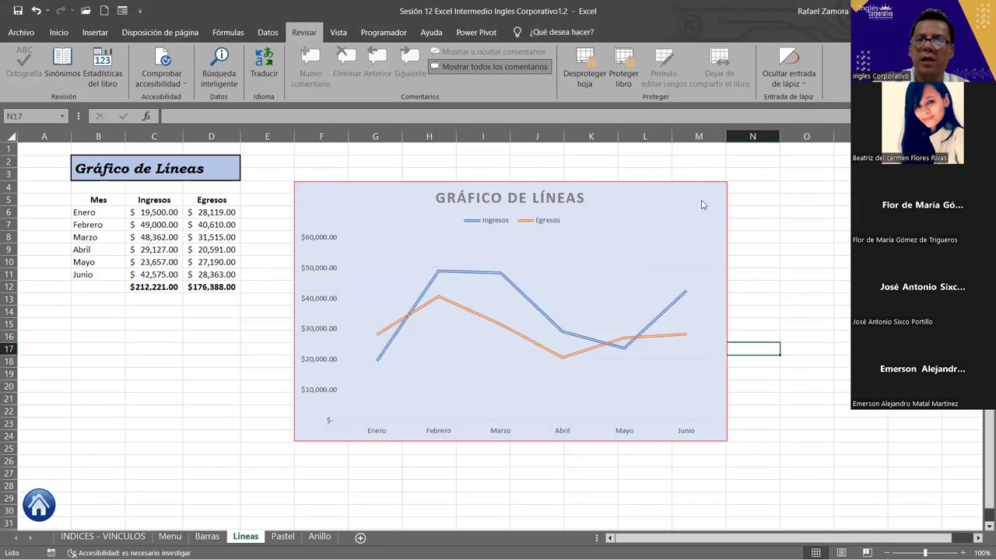
left_click(761, 185)
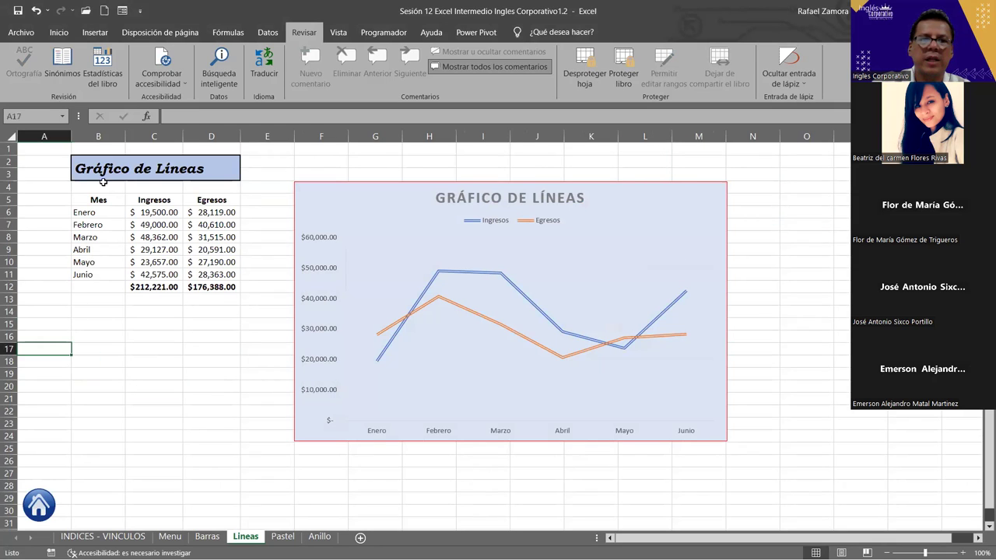
left_click(121, 162)
left_click(94, 236)
left_click(103, 224)
key("Down")
key("Down")
key("Down")
left_click(144, 253)
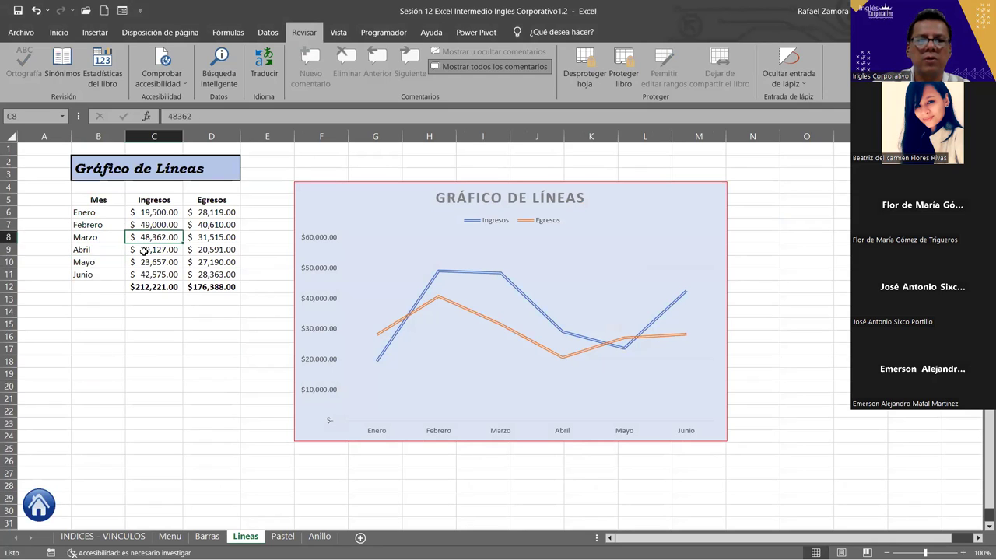
left_click(90, 339)
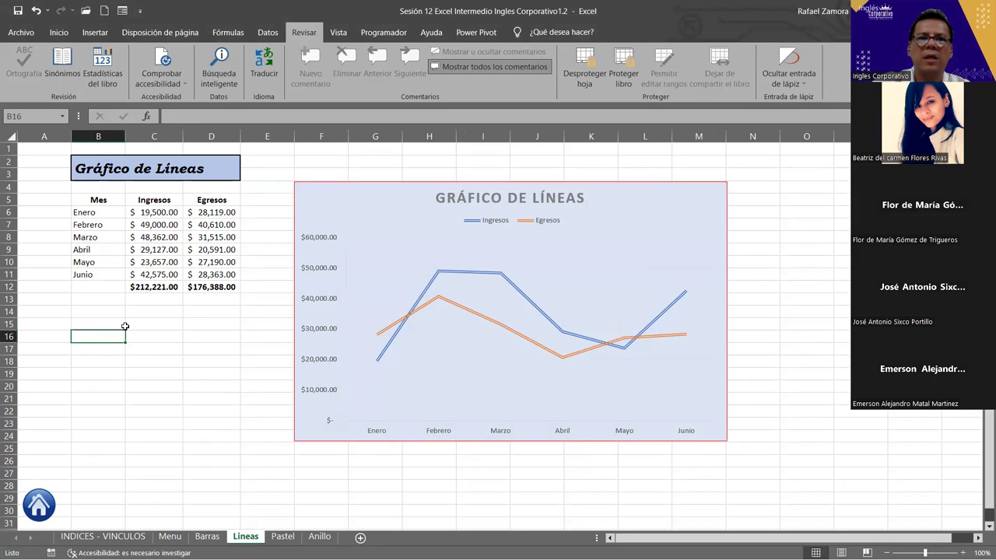
- Return via the chart menu and set C7's % Alcanzado to 75%
left_click(42, 509)
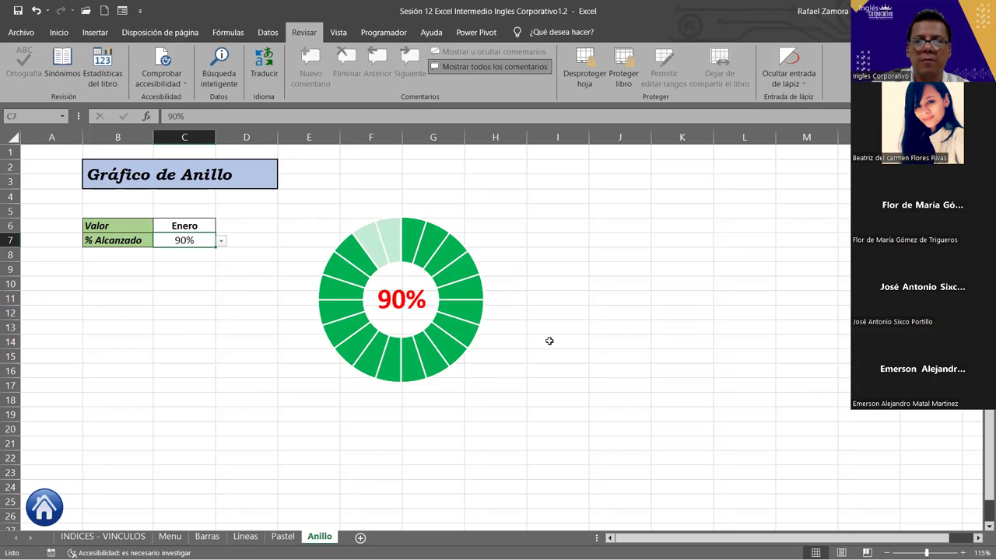
left_click(221, 240)
left_click(180, 269)
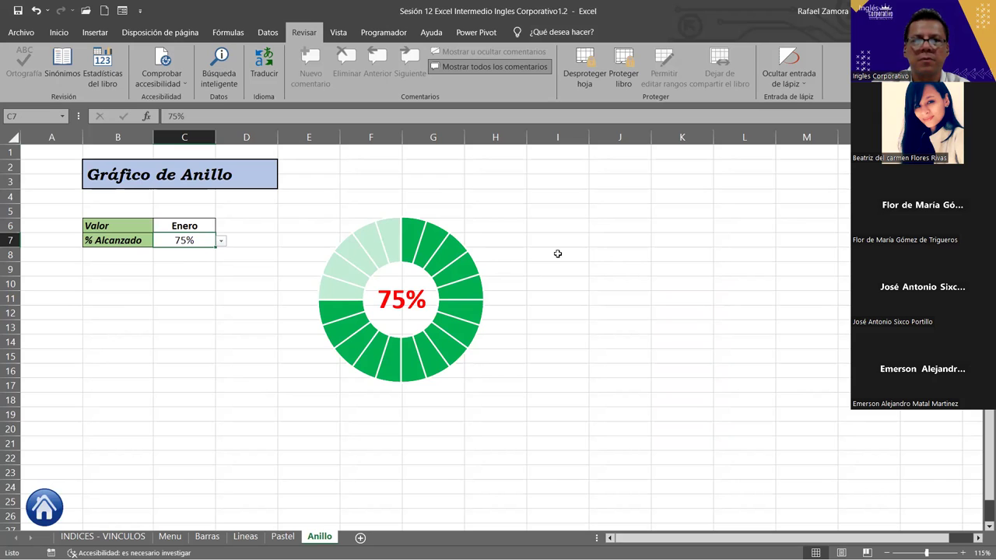
left_click(585, 78)
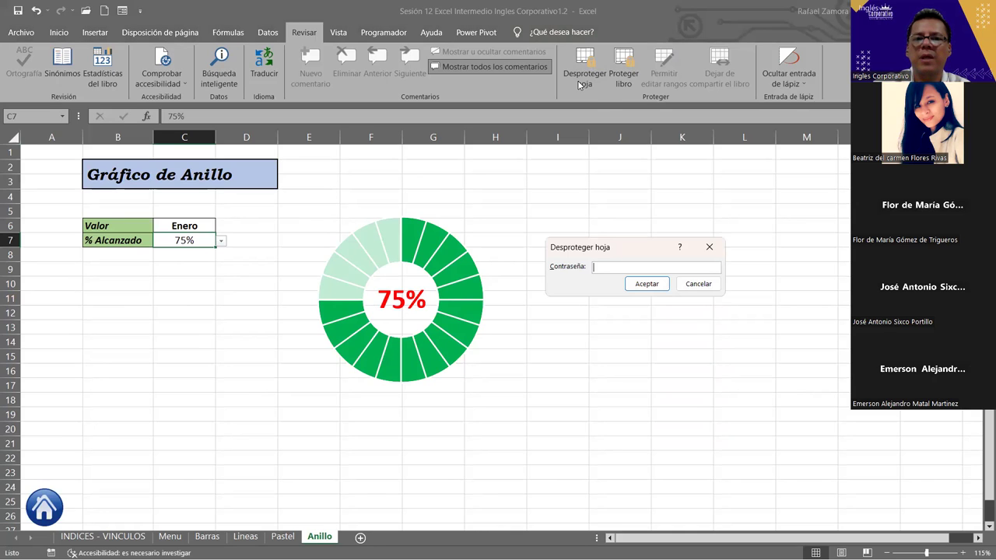
left_click(646, 283)
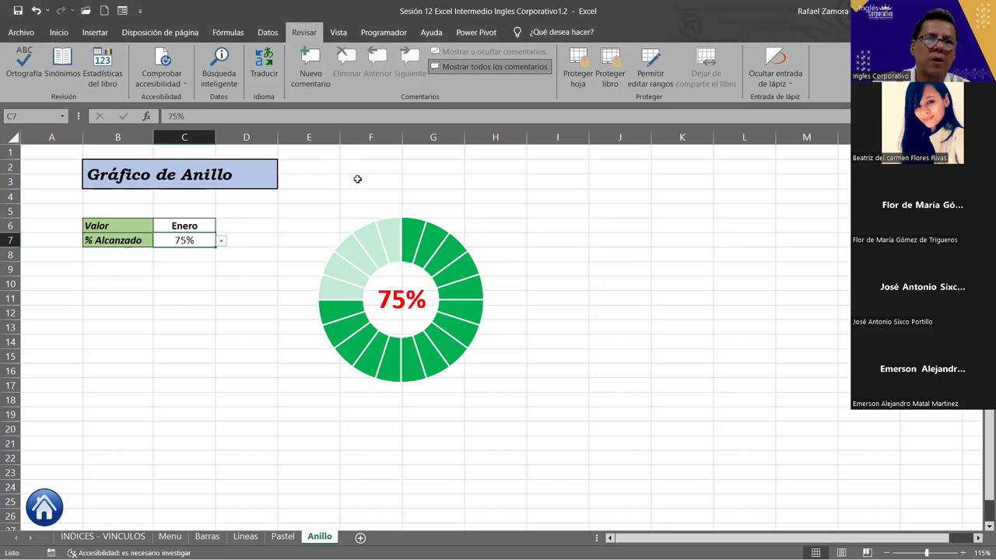
left_click(311, 240)
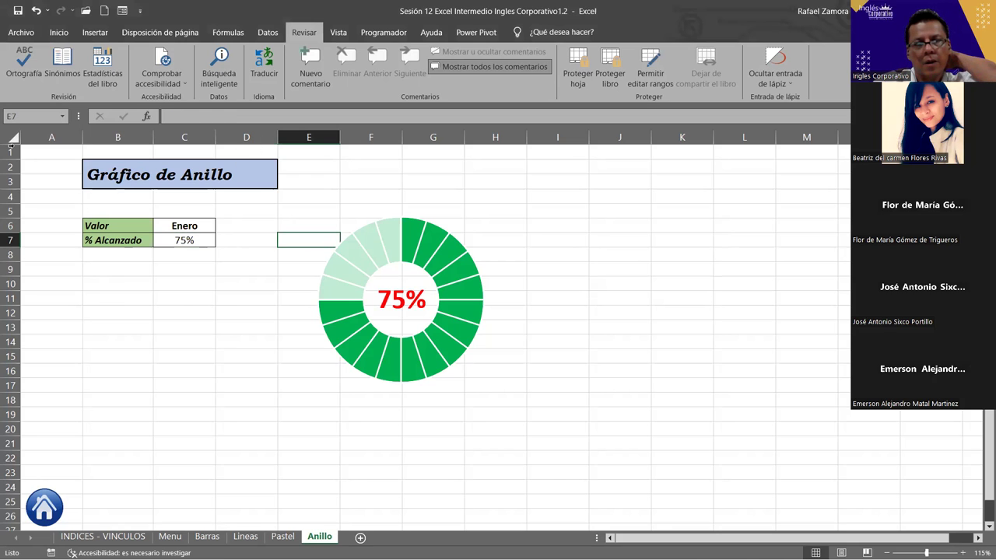
left_click(11, 142)
left_click(60, 33)
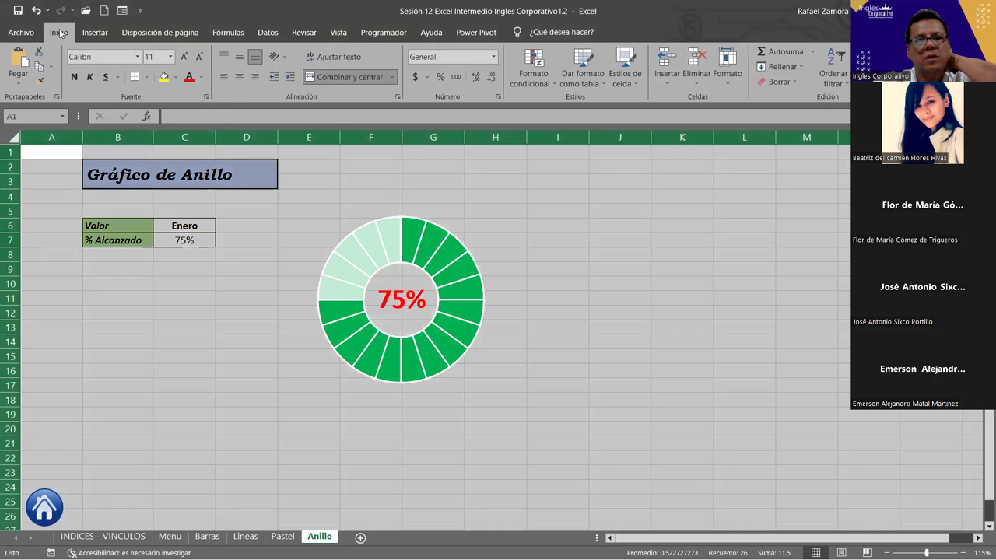
left_click(176, 78)
left_click(166, 105)
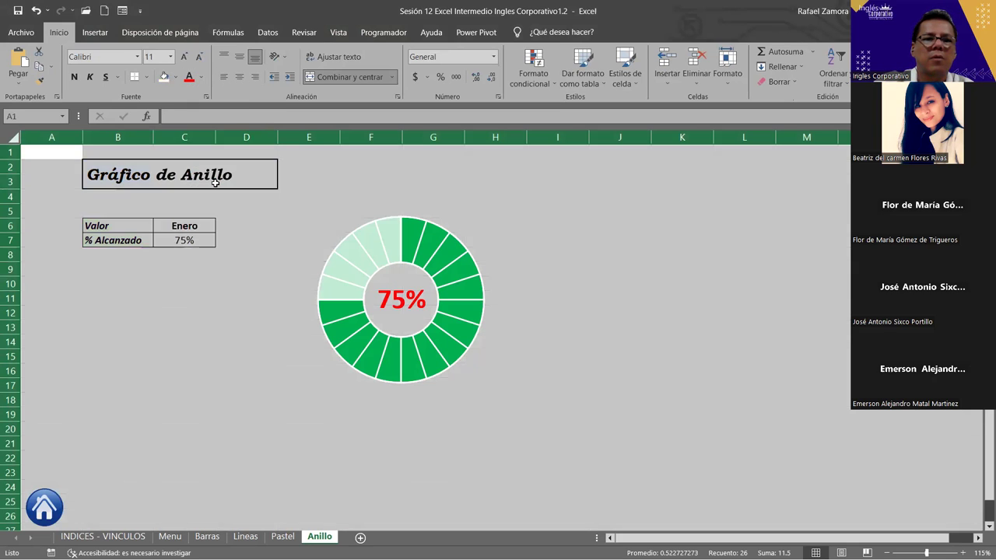
left_click(215, 181)
left_click(173, 77)
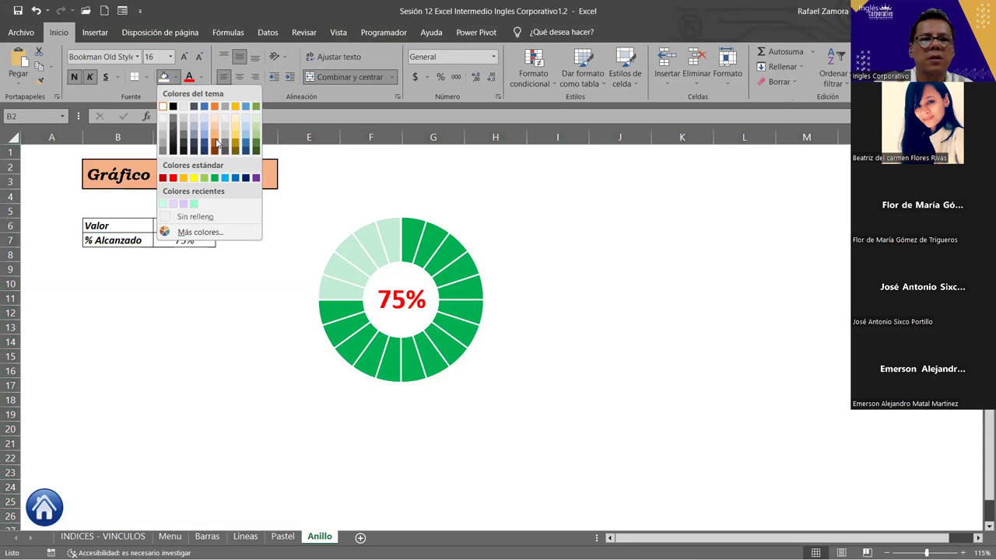
left_click(216, 147)
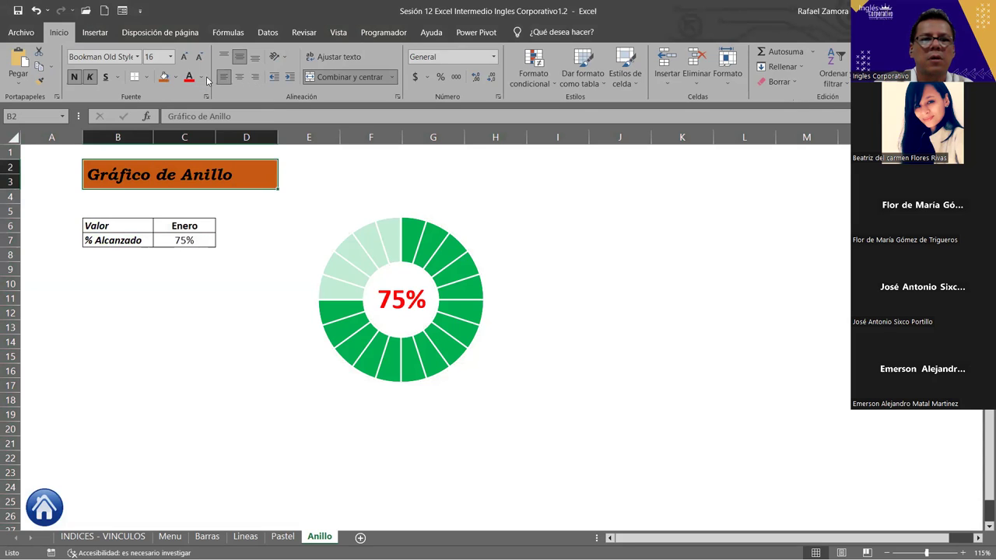
left_click(203, 81)
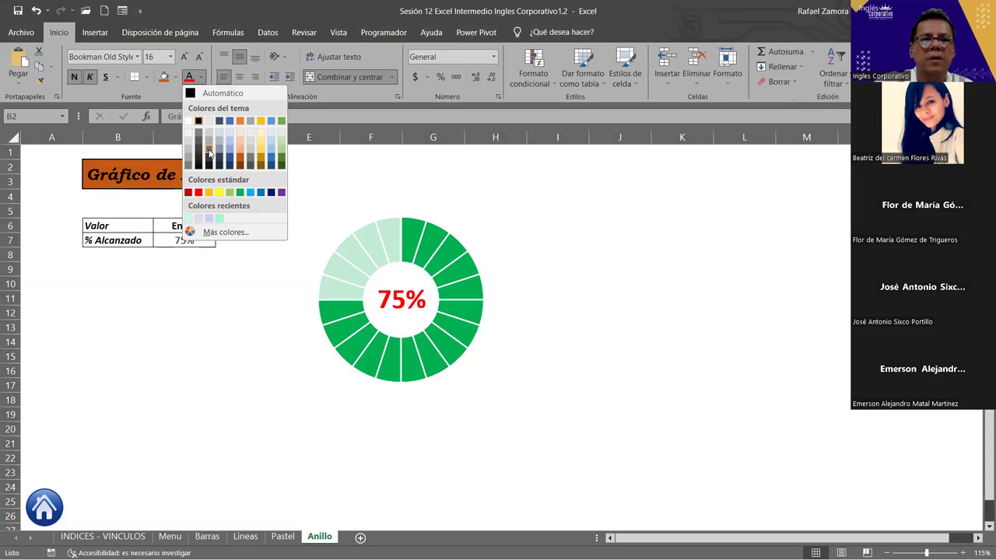
left_click(187, 122)
left_click(137, 228)
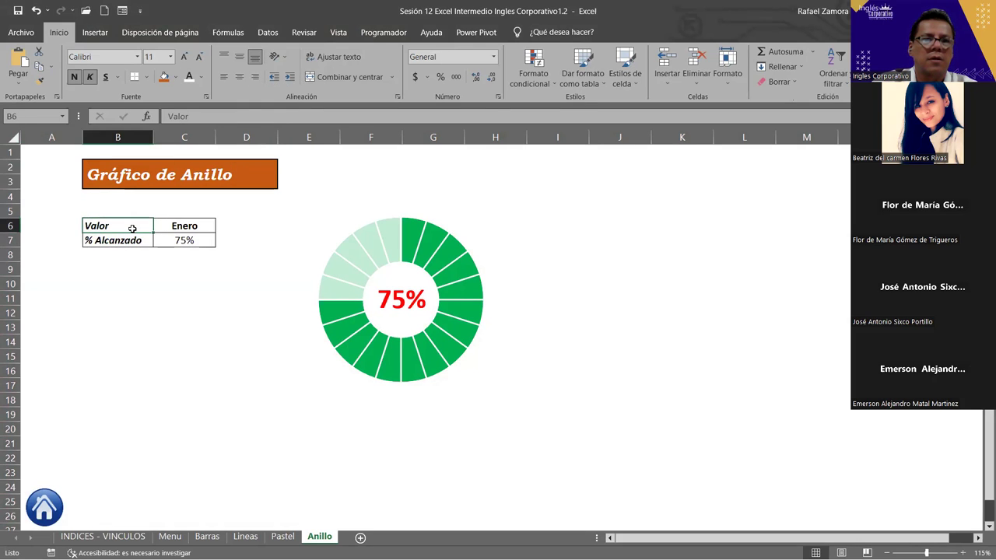
left_click_drag(133, 227, 133, 242)
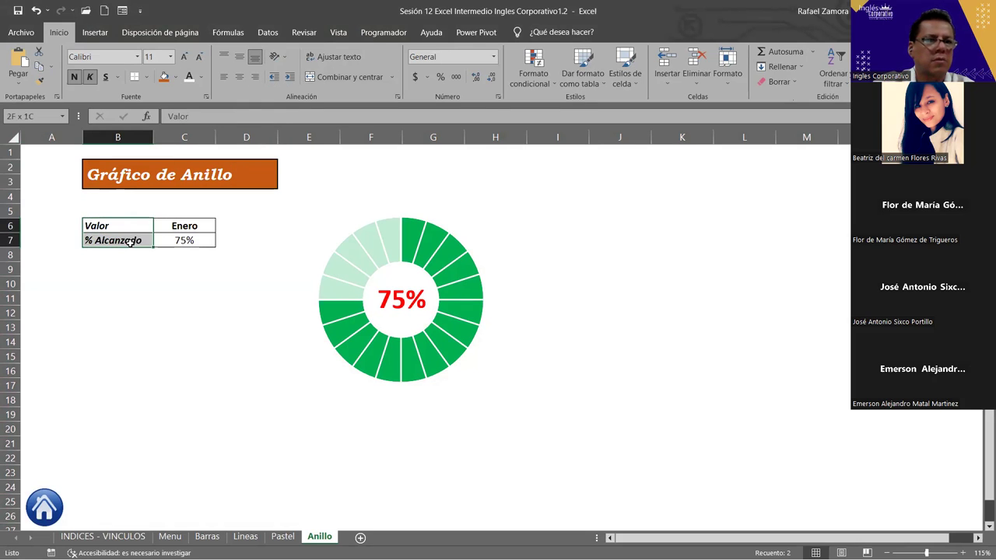
left_click(174, 77)
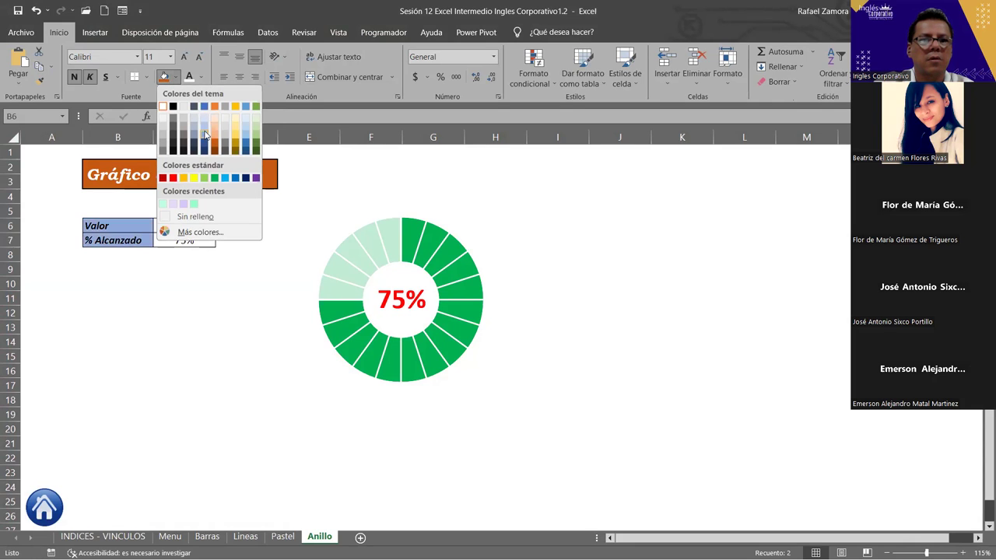
left_click(199, 325)
left_click(253, 182)
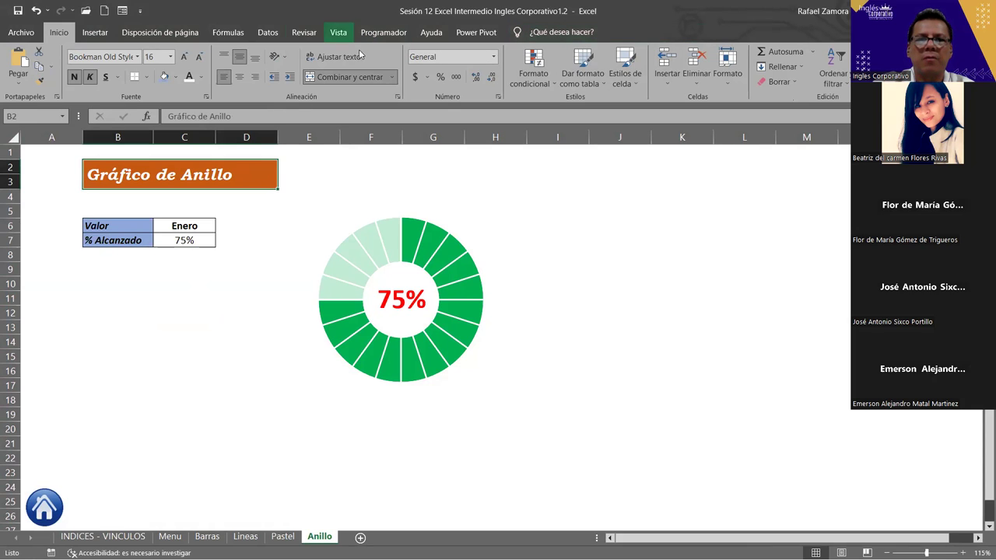
- Protect the Anillo sheet with a confirmed password, then set % Alcanzado to 85%
left_click(313, 35)
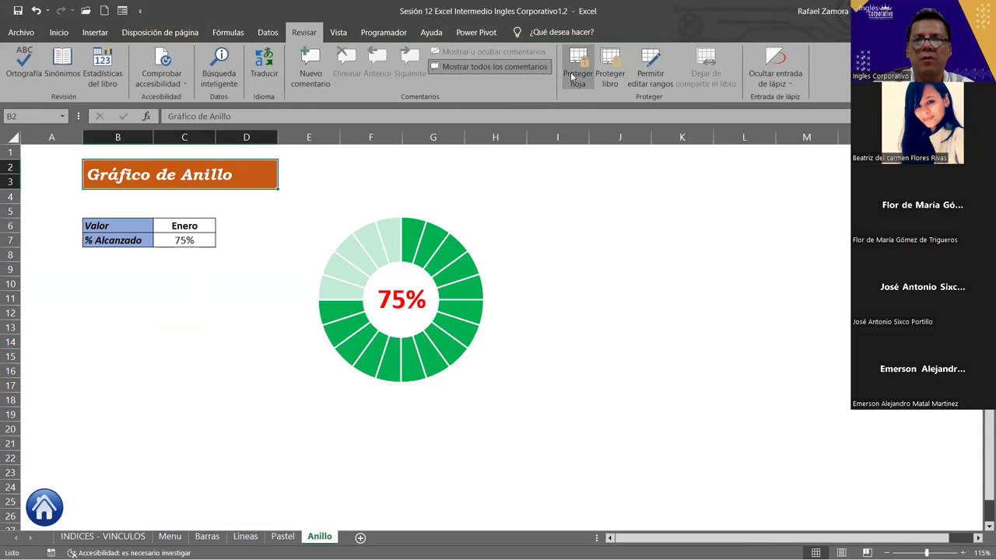
left_click(576, 74)
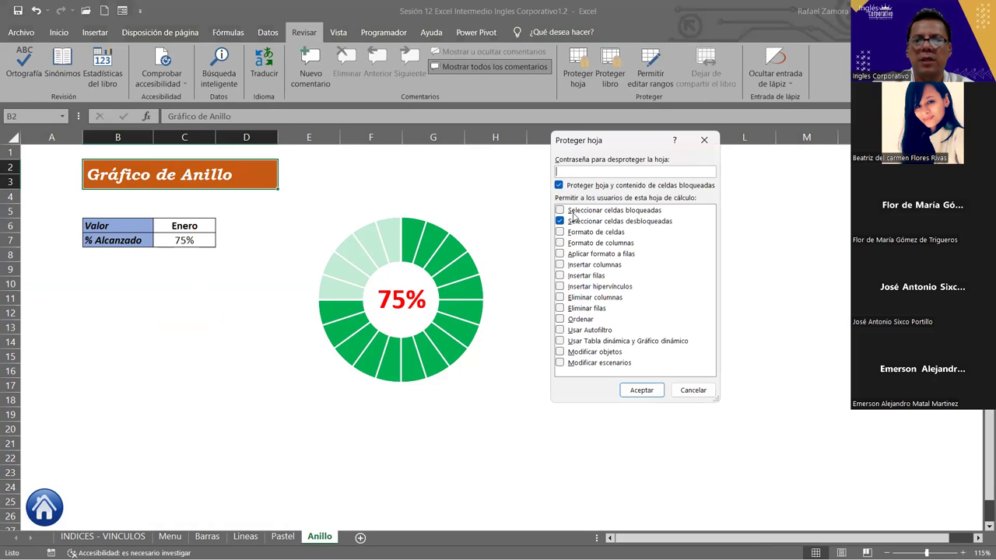
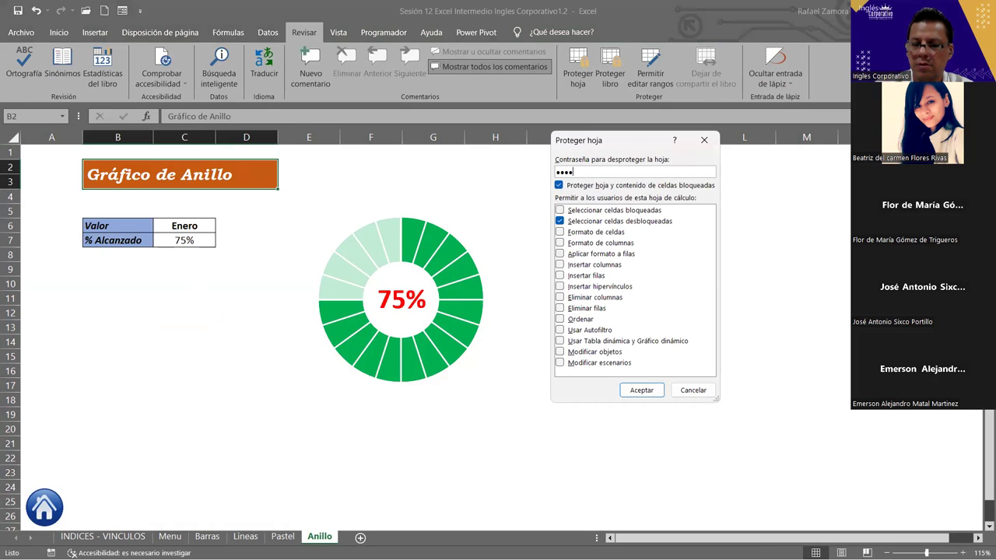
key("Return")
type("1")
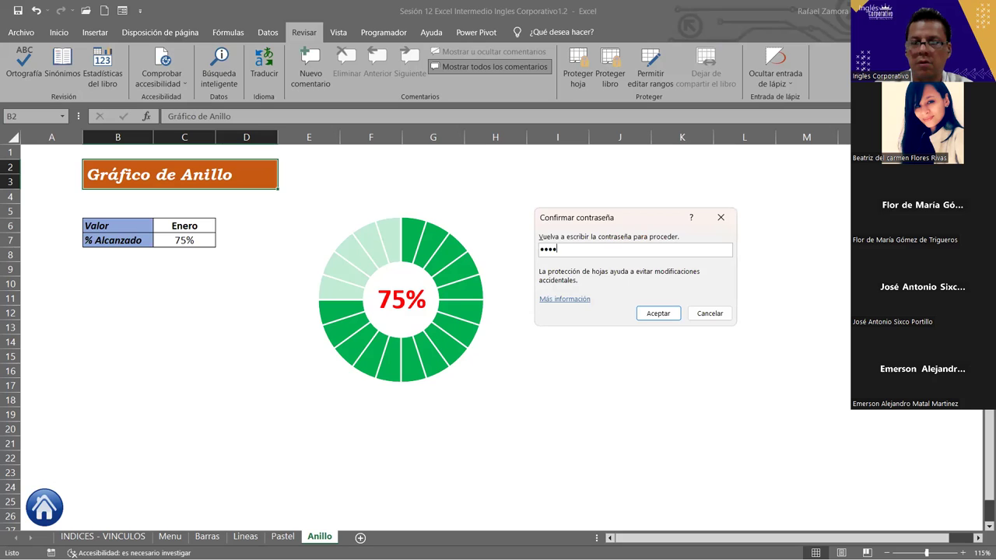
key("Return")
left_click(221, 240)
left_click(201, 282)
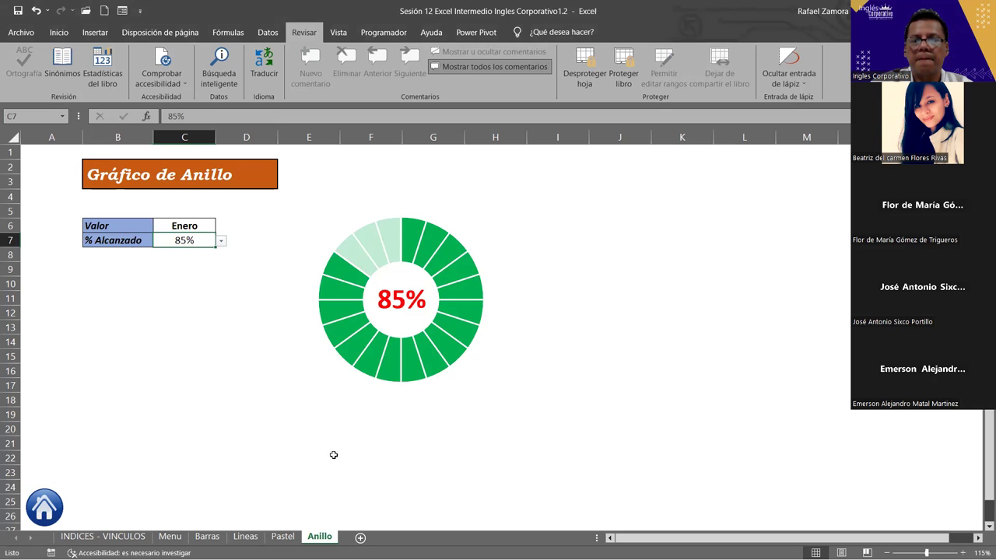
- Unprotect the Pastel sheet by entering its password, then reopen the Proteger hoja settings
left_click(285, 537)
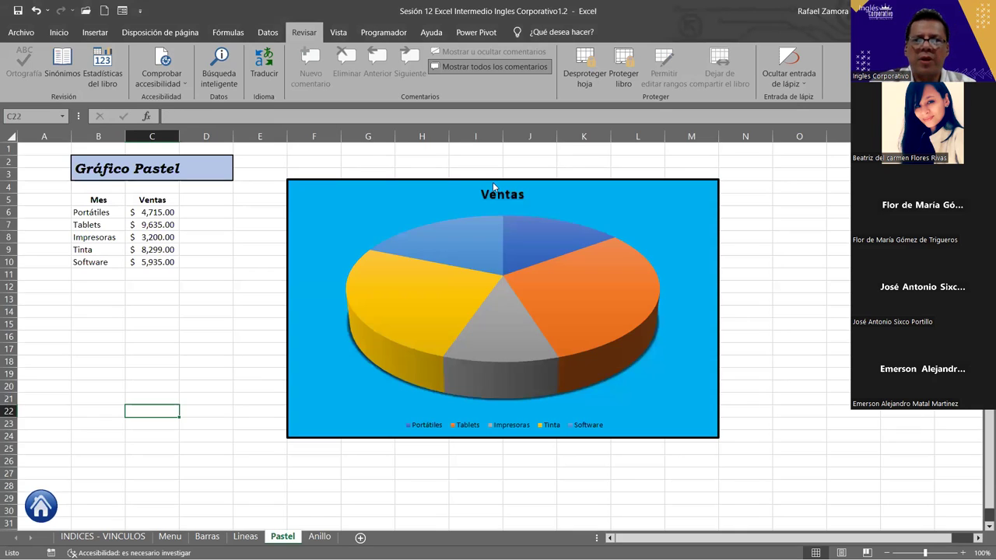
left_click(585, 78)
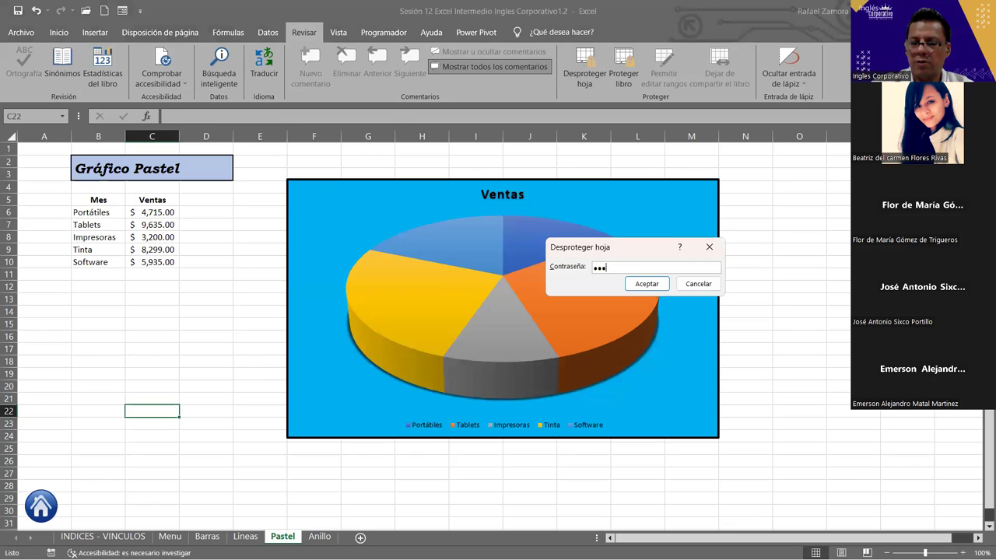
key("Return")
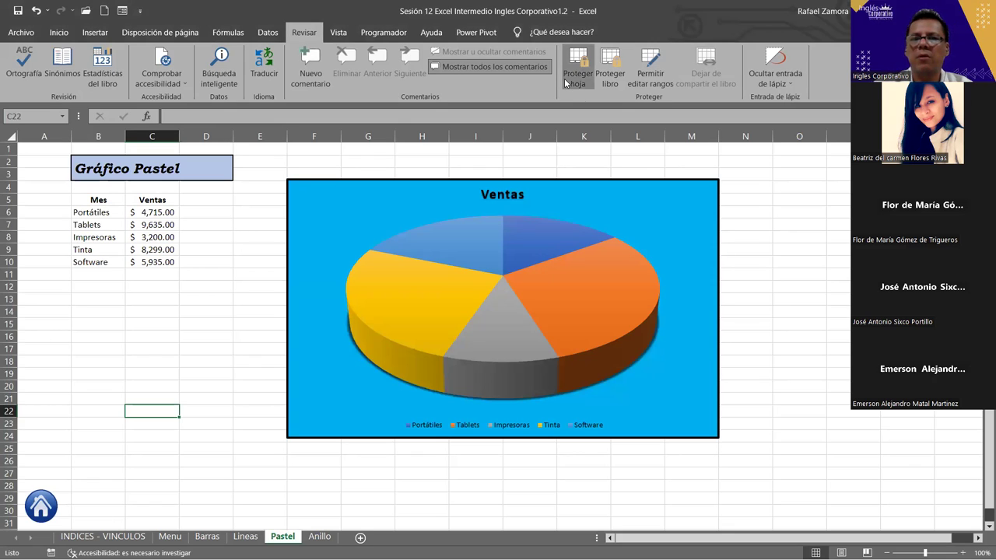
left_click(575, 77)
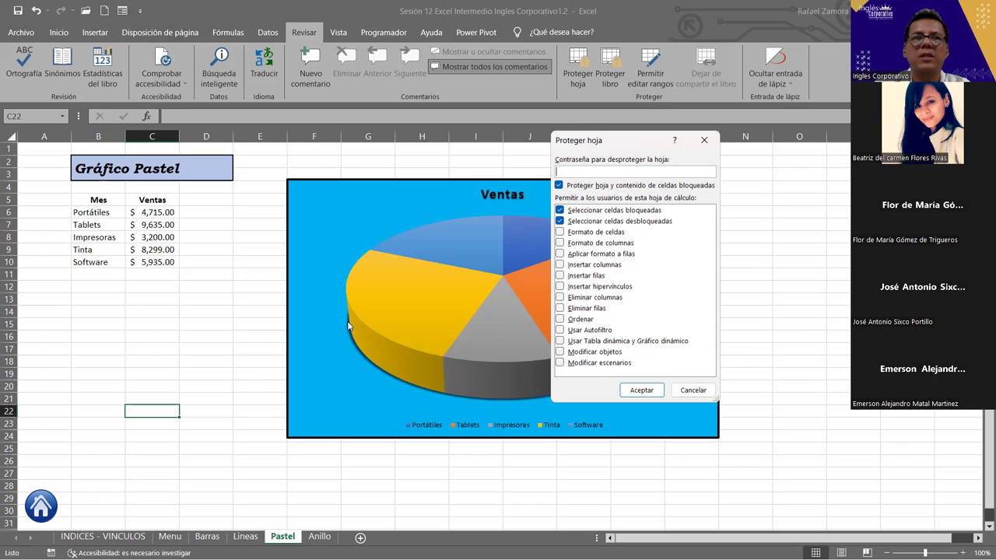
- Cancel the Proteger hoja dialog and switch to the Sesión 14 workbook
left_click(691, 391)
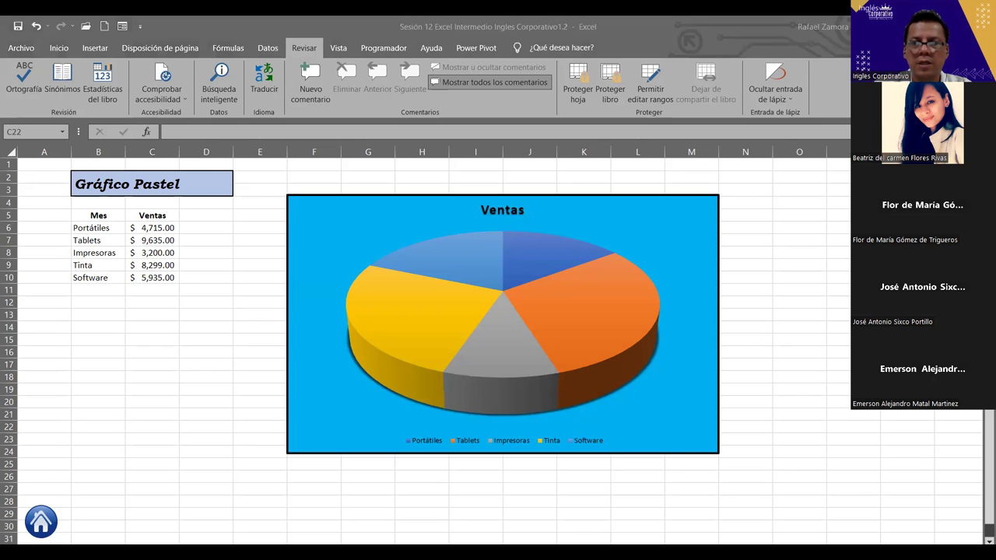
key("alt+Tab")
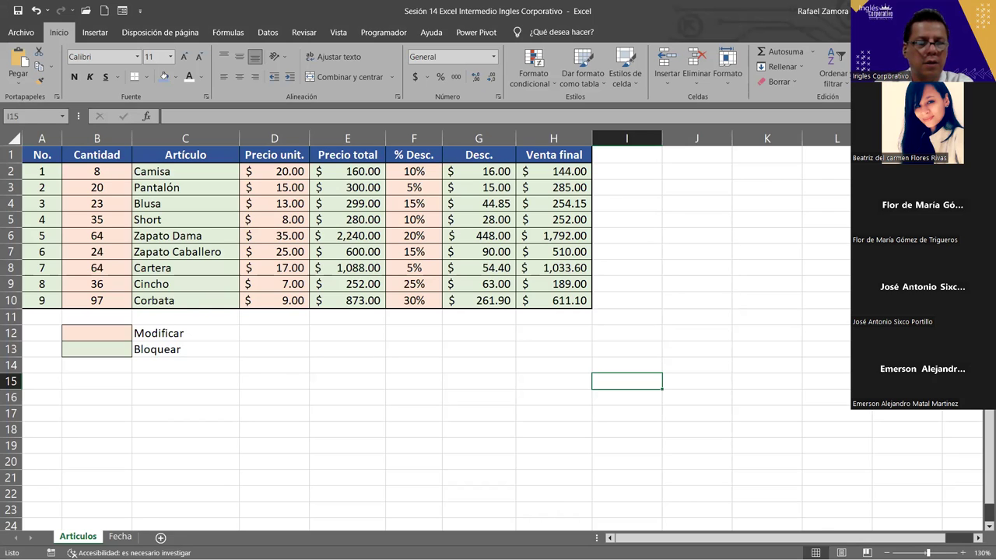
- Visit the Fecha sheet, return to Articulos, select cell I14 and show the Insertar commands
left_click(120, 537)
left_click(74, 524)
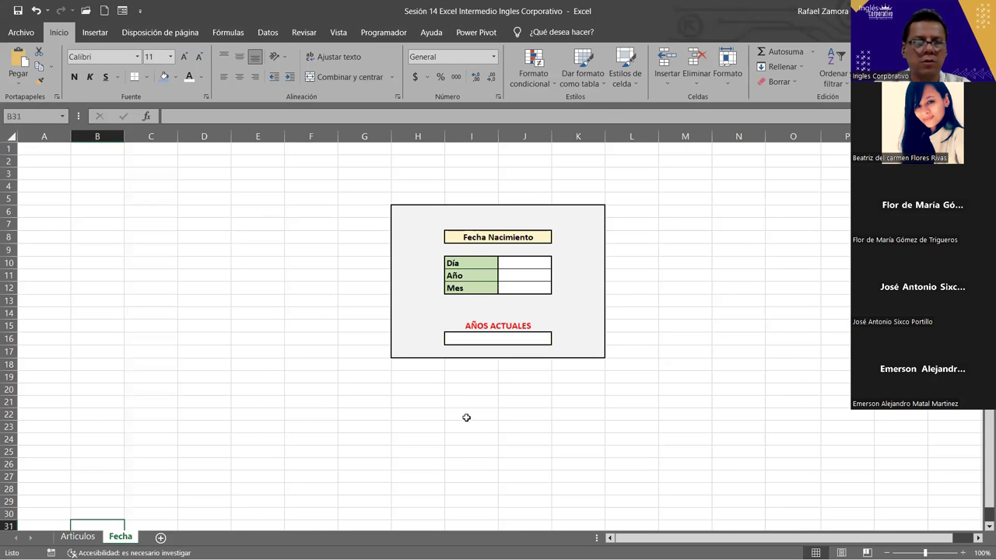
left_click(74, 538)
left_click(432, 391)
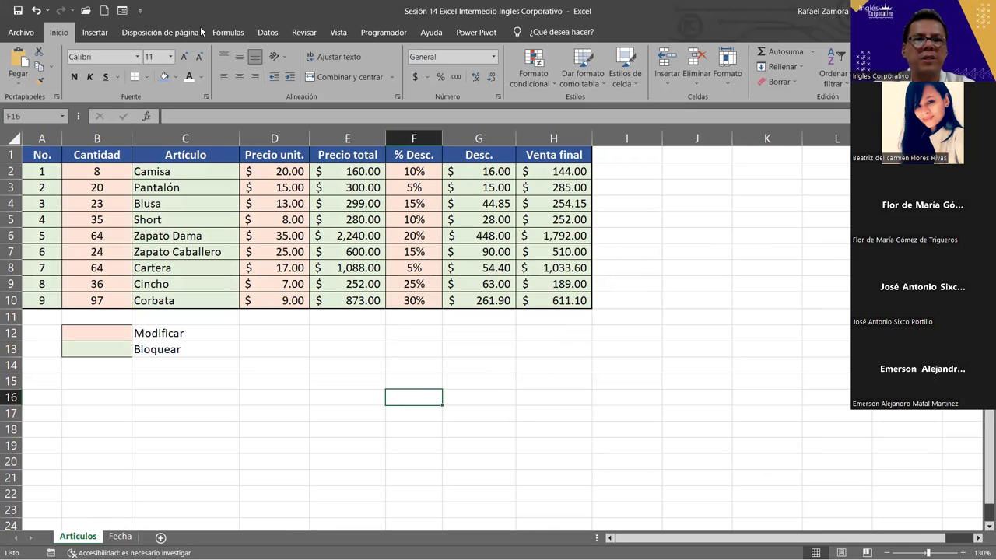
left_click(613, 362)
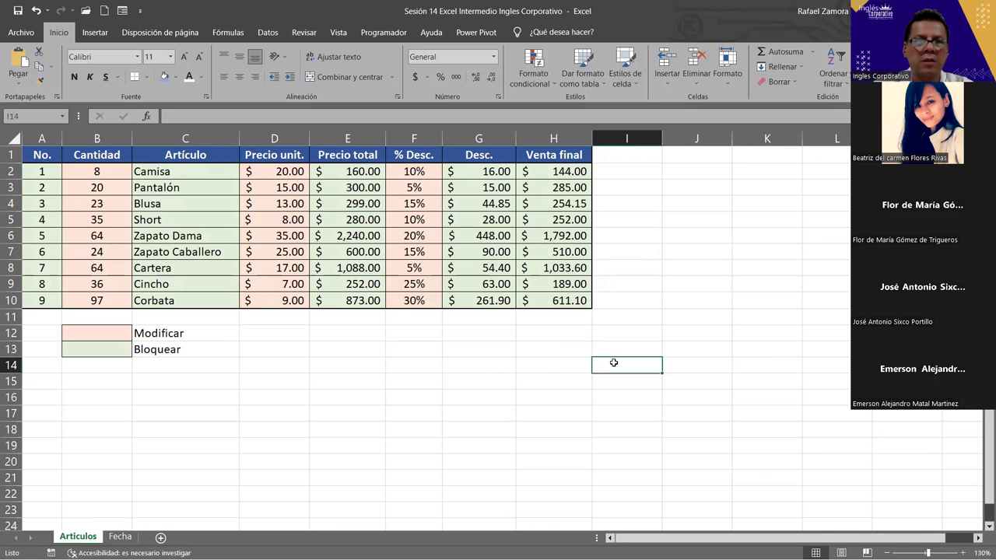
left_click(95, 32)
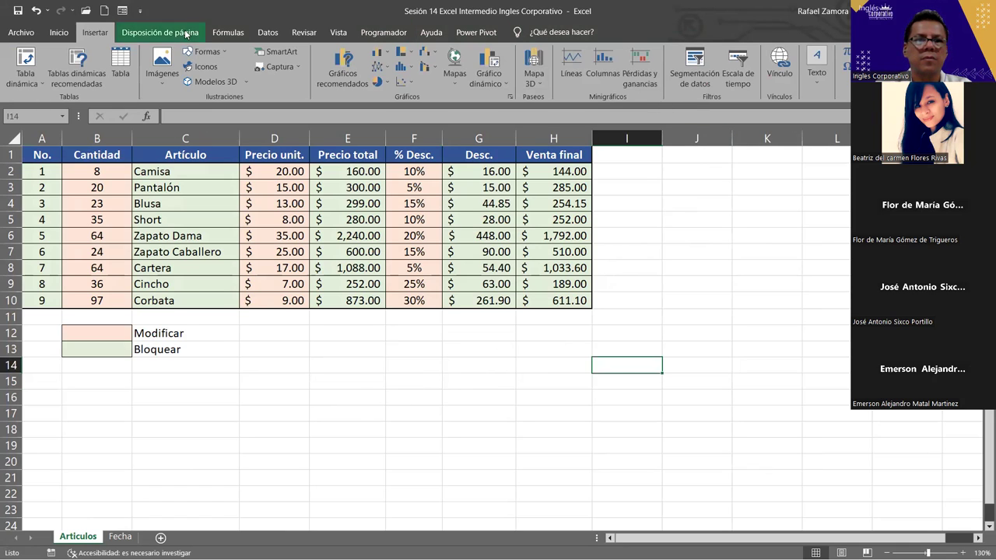
- Insert WordArt reading 'EN PRACTICA' and drag it below the Articulos table
left_click(821, 49)
left_click(871, 125)
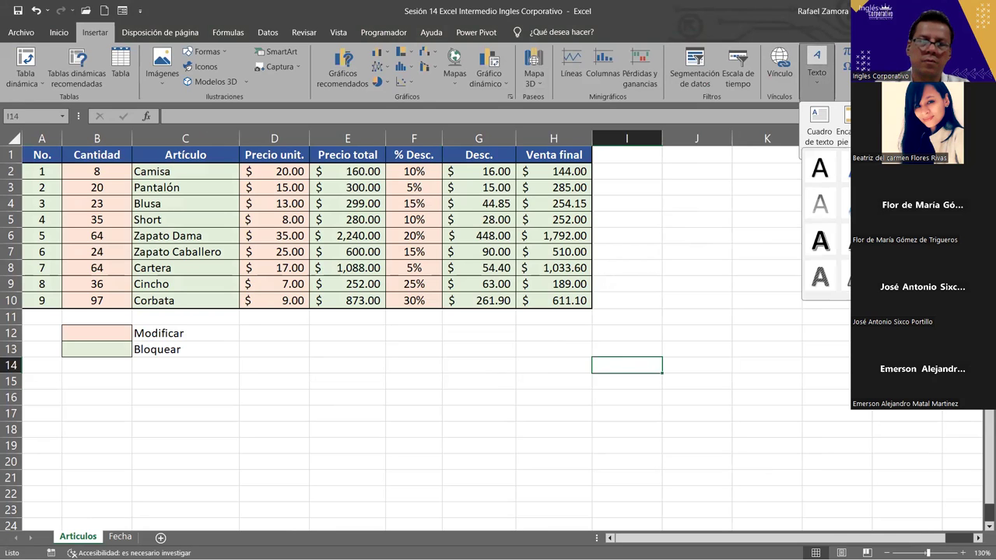
left_click(871, 218)
type("en pra")
key("BackSpace")
key("BackSpace")
key("BackSpace")
key("BackSpace")
key("BackSpace")
key("BackSpace")
type("EN PRACTIC")
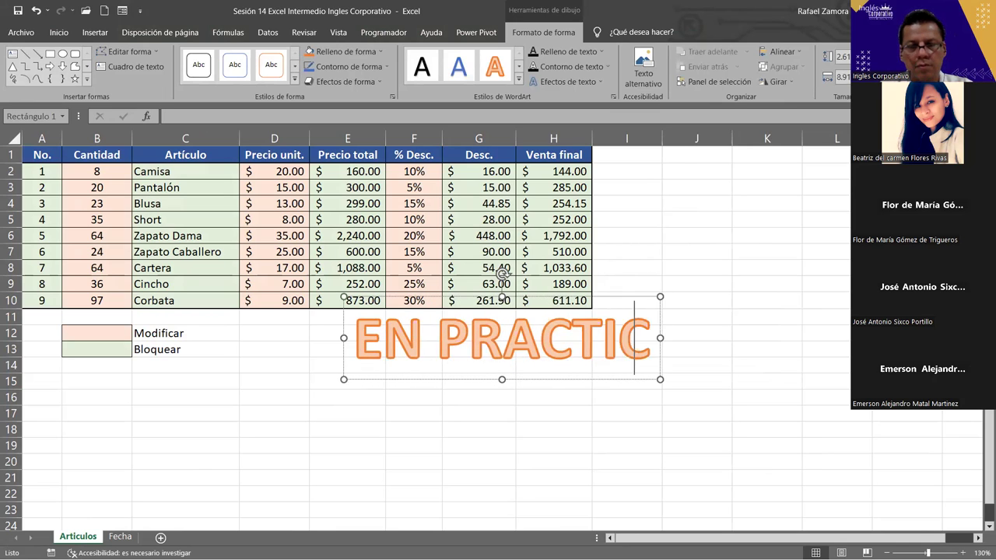
type("A")
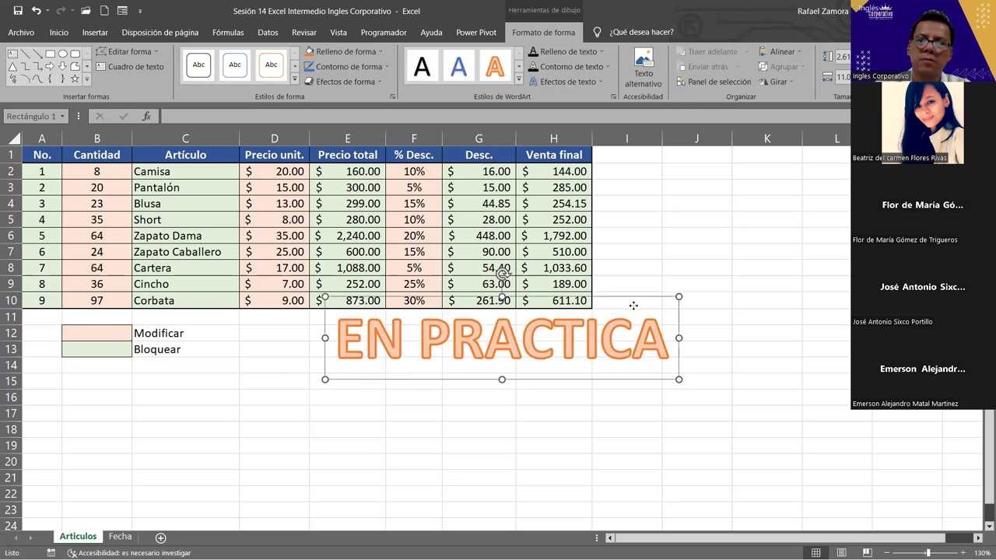
left_click_drag(640, 301, 595, 347)
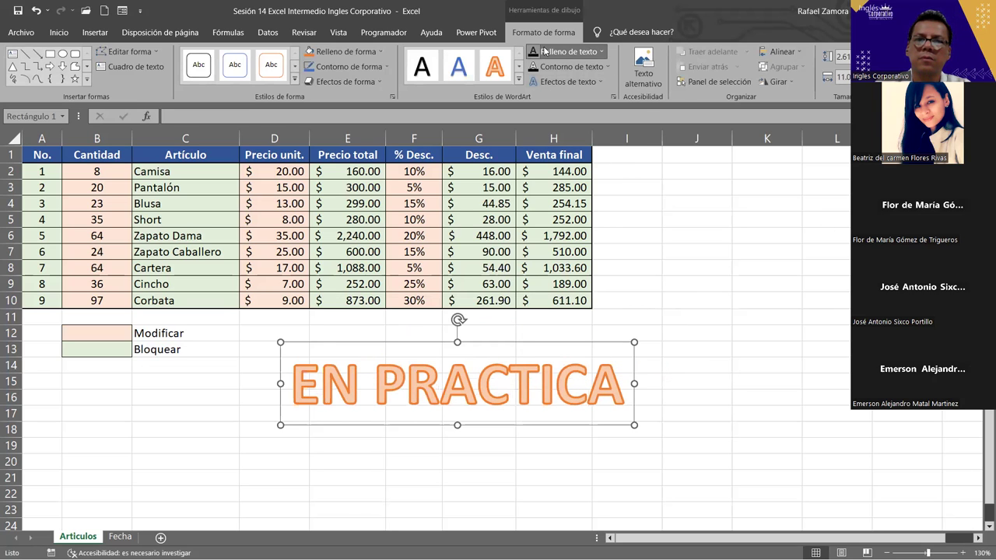
- Colour the EN PRACTICA WordArt text red
left_click(601, 51)
left_click(540, 166)
key("Escape")
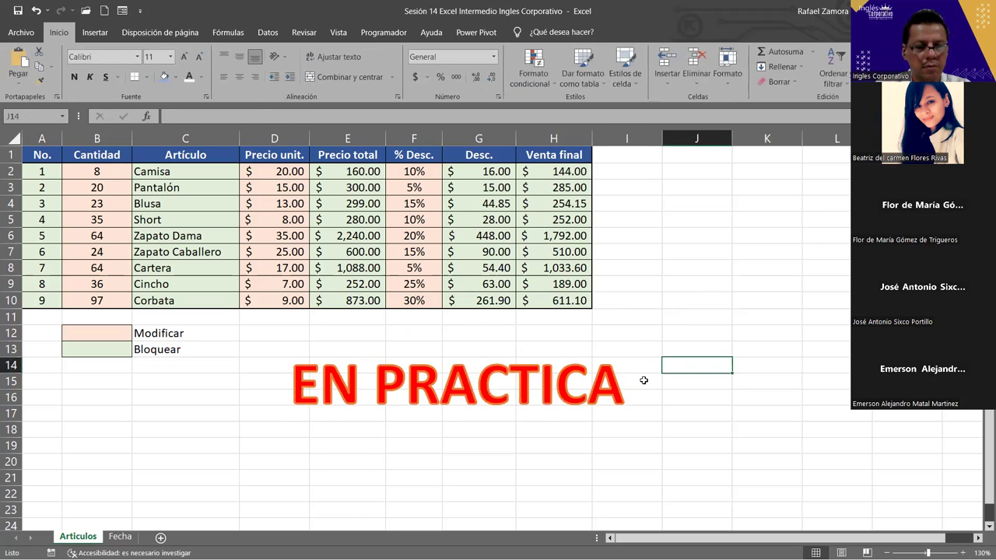
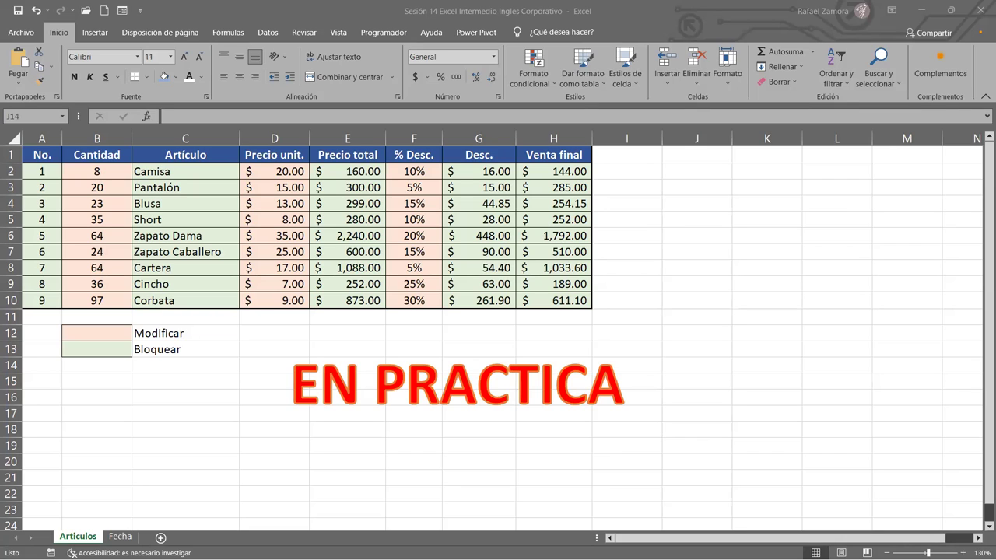
- Check the final-sale formula in H2 and the discount formula in G2, then go to the Fecha sheet
left_click(667, 298)
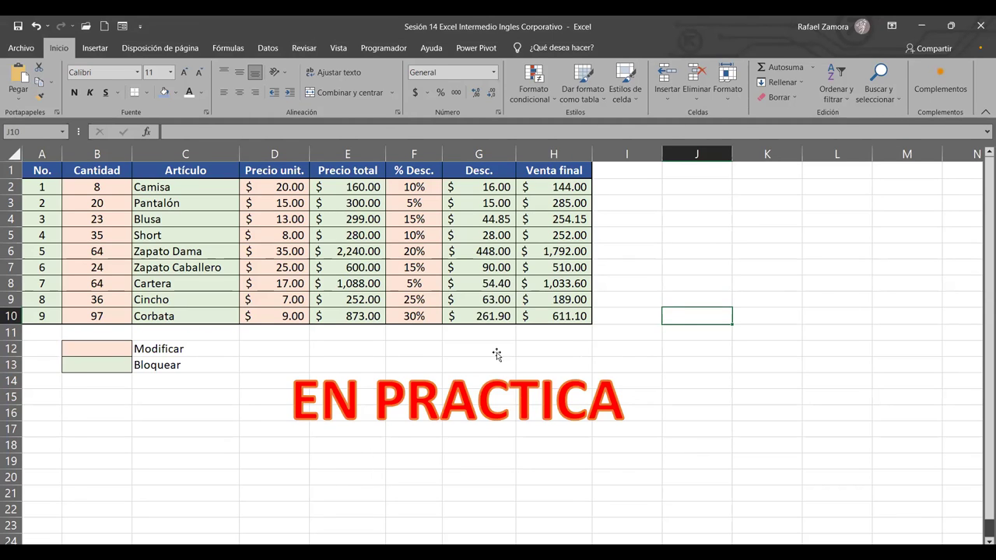
left_click(170, 418)
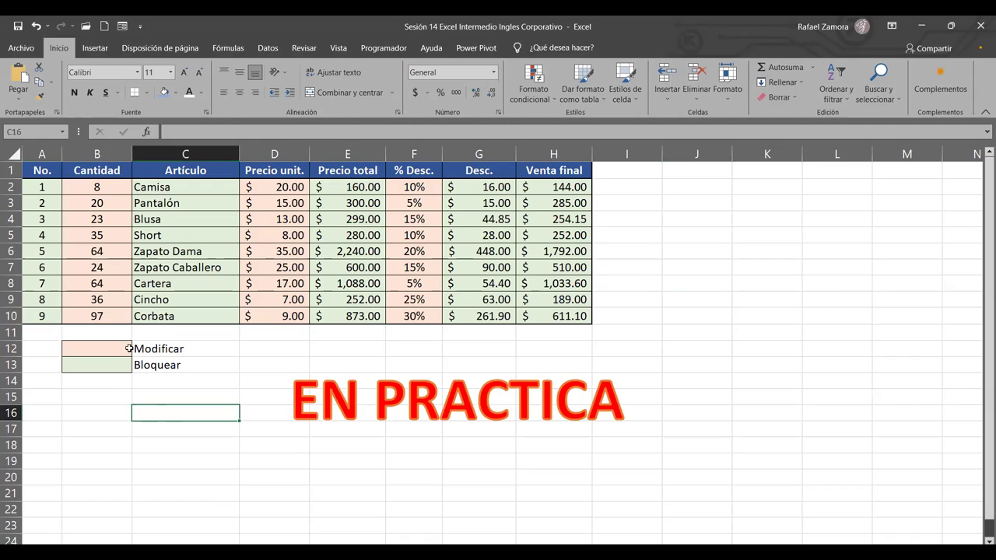
left_click(564, 189)
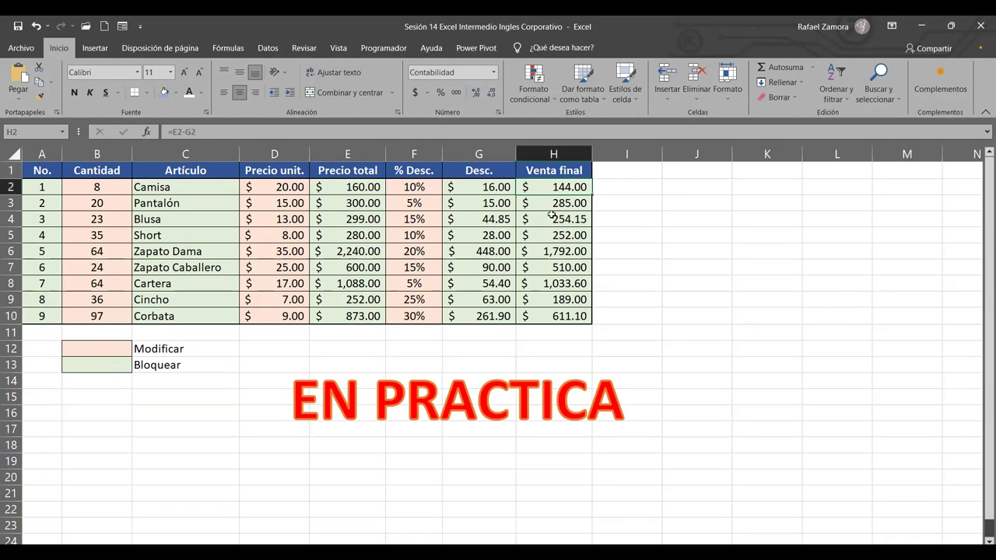
left_click(489, 189)
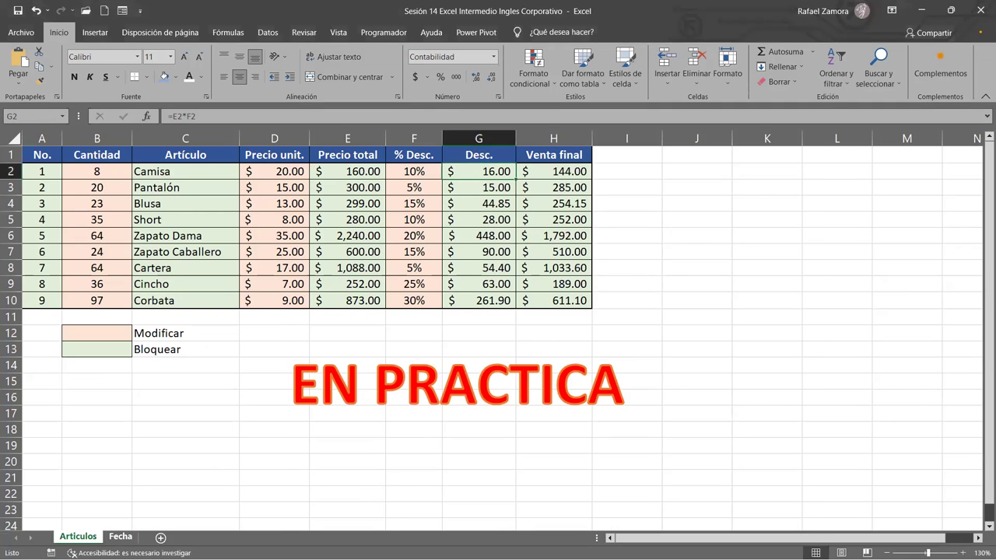
left_click(120, 537)
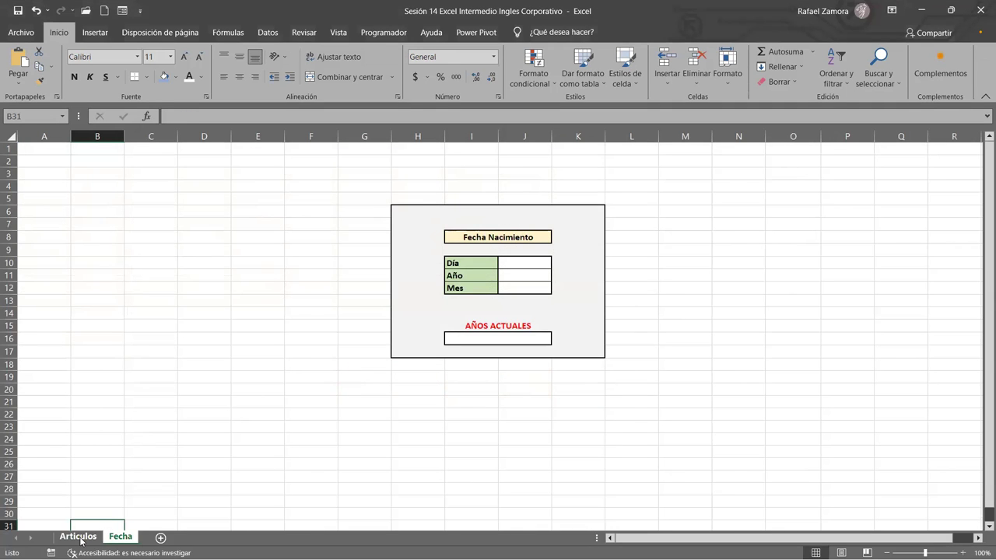
left_click(78, 537)
left_click(652, 235)
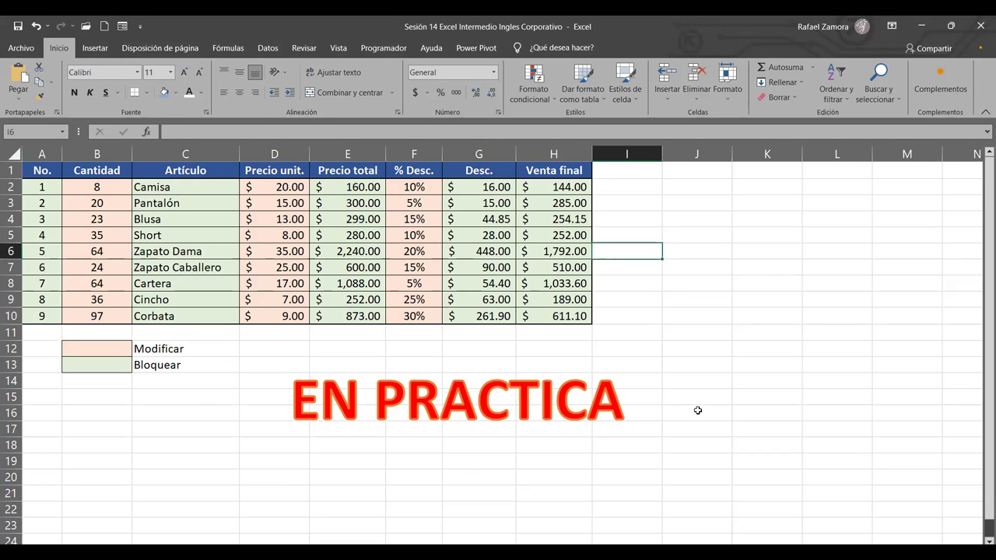
left_click(131, 538)
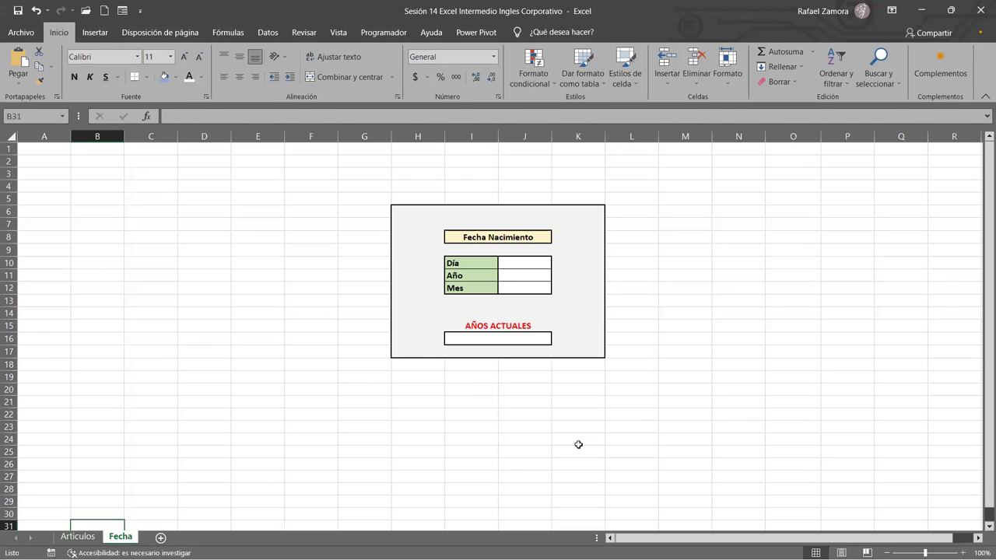
scroll(578, 444, "up", 1)
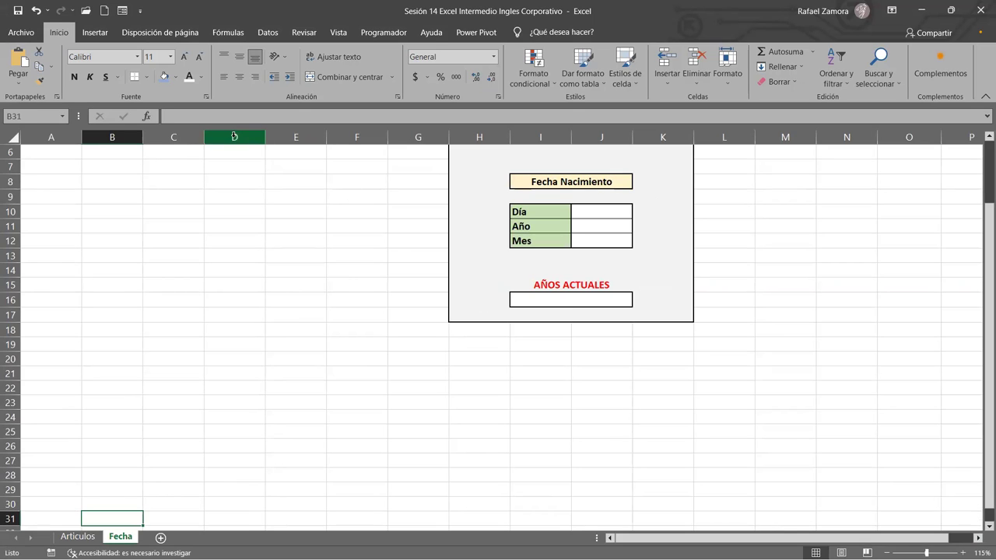
- Delete empty columns D and E, then insert one blank column back at D
left_click(260, 137)
left_click_drag(264, 137, 296, 137)
key("ctrl+minus")
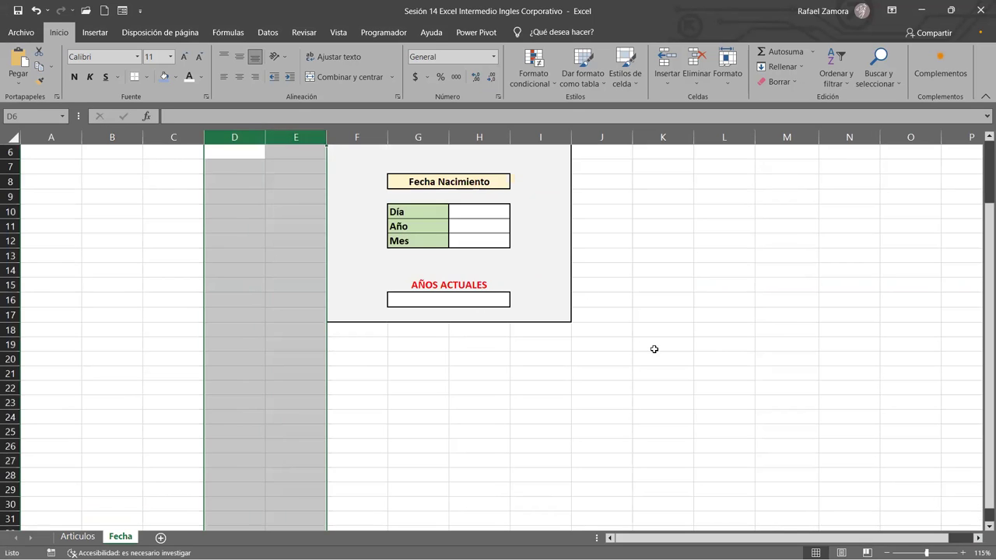
scroll(695, 371, "up", 2)
left_click(257, 253)
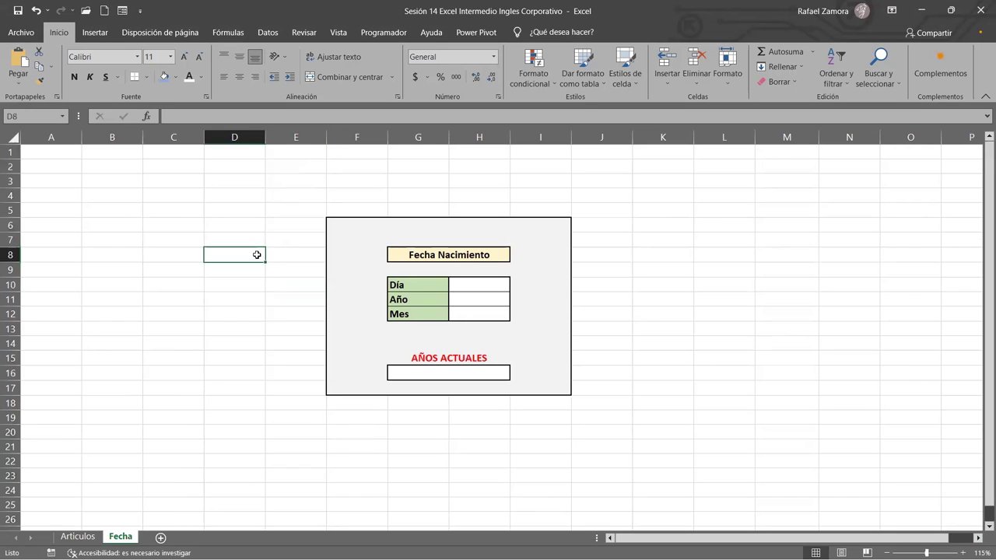
left_click(215, 134)
key("ctrl+plus")
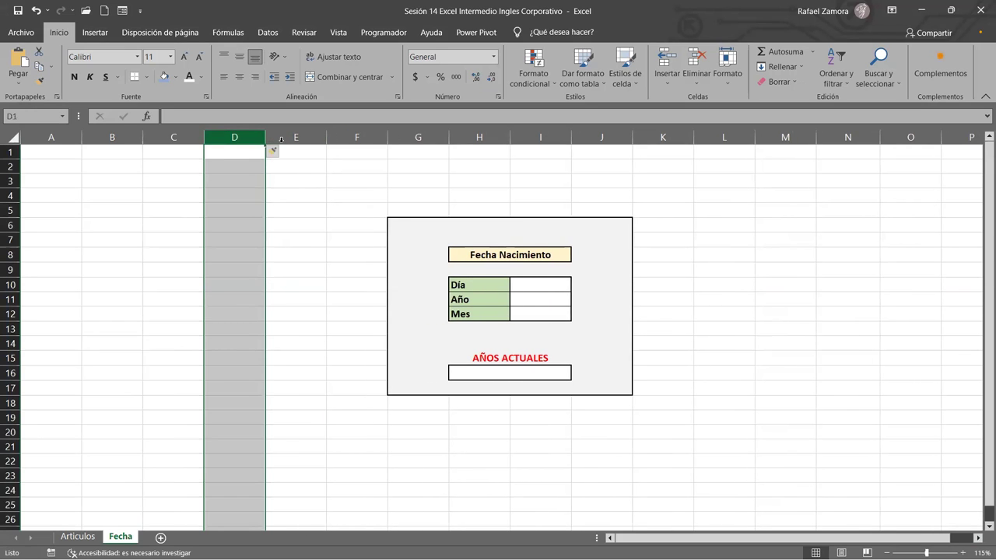
left_click(738, 341)
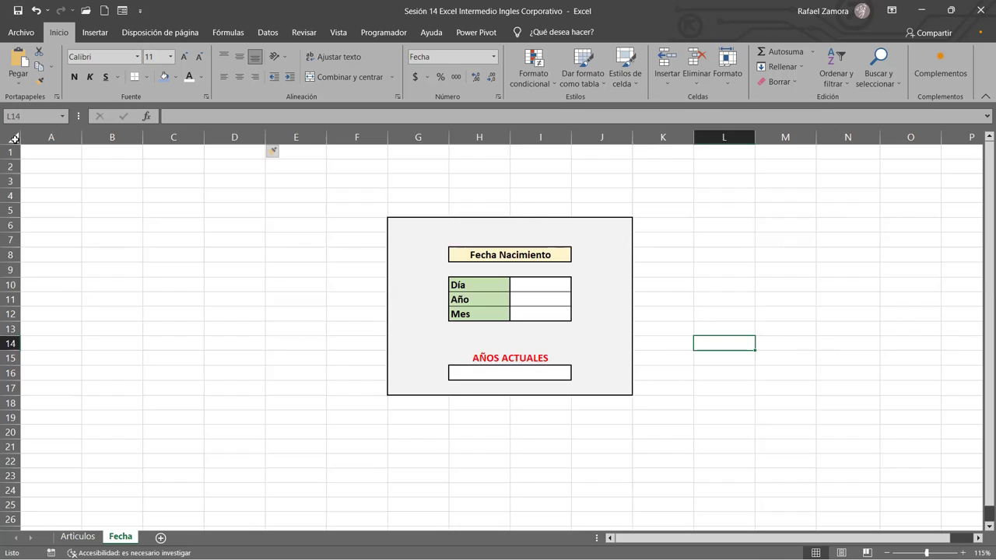
- Fill the whole Fecha sheet blue and the form area G6:J17 white
left_click(15, 138)
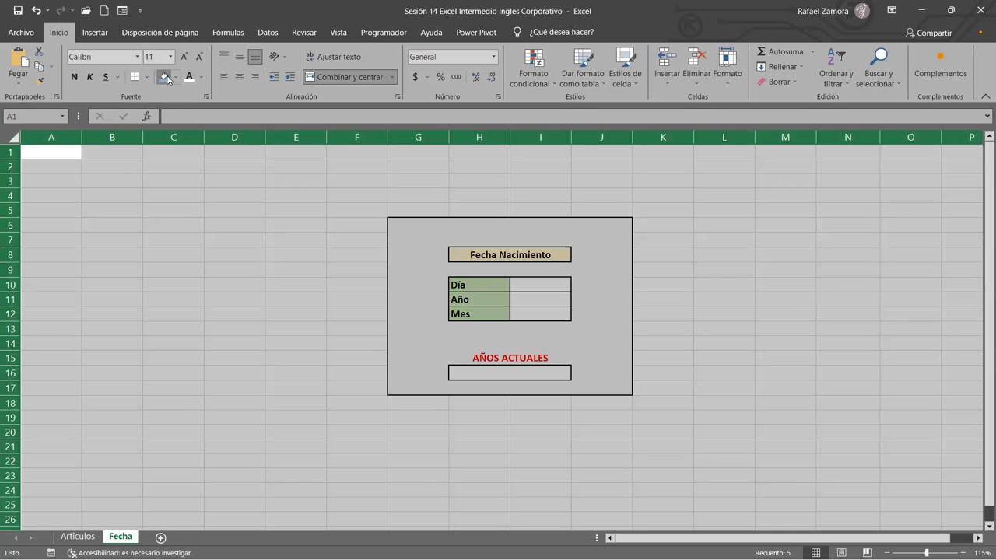
left_click(165, 77)
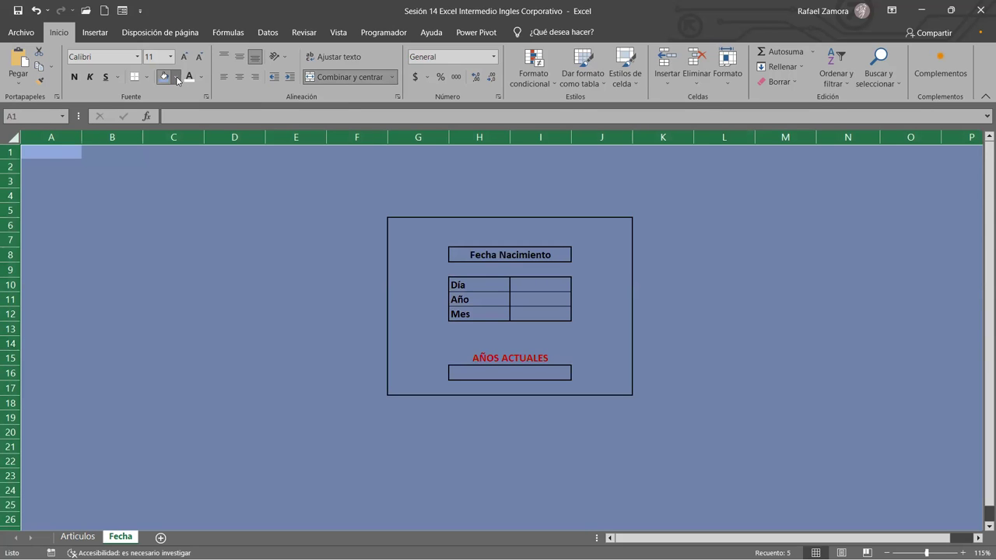
left_click(177, 77)
left_click(398, 224)
left_click_drag(398, 224, 603, 385)
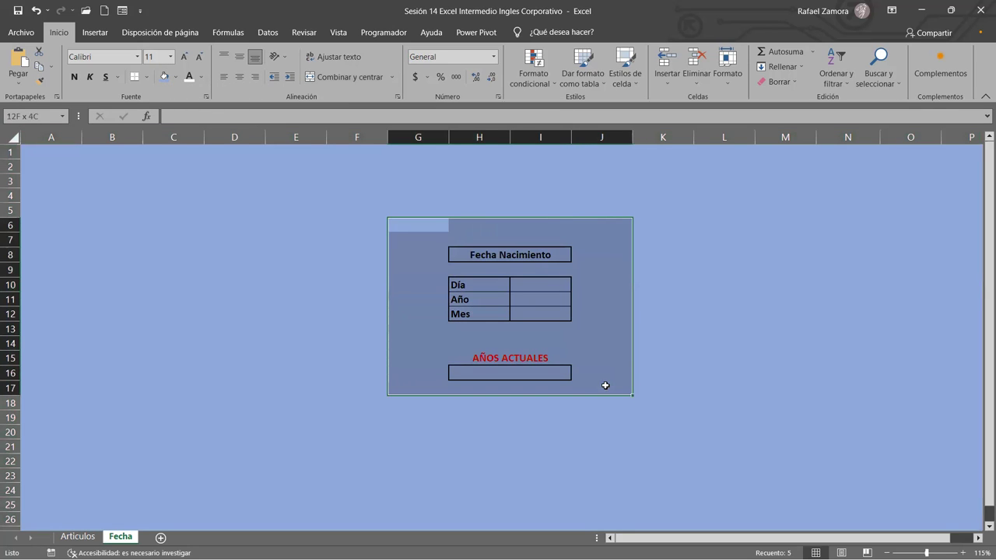
left_click(175, 80)
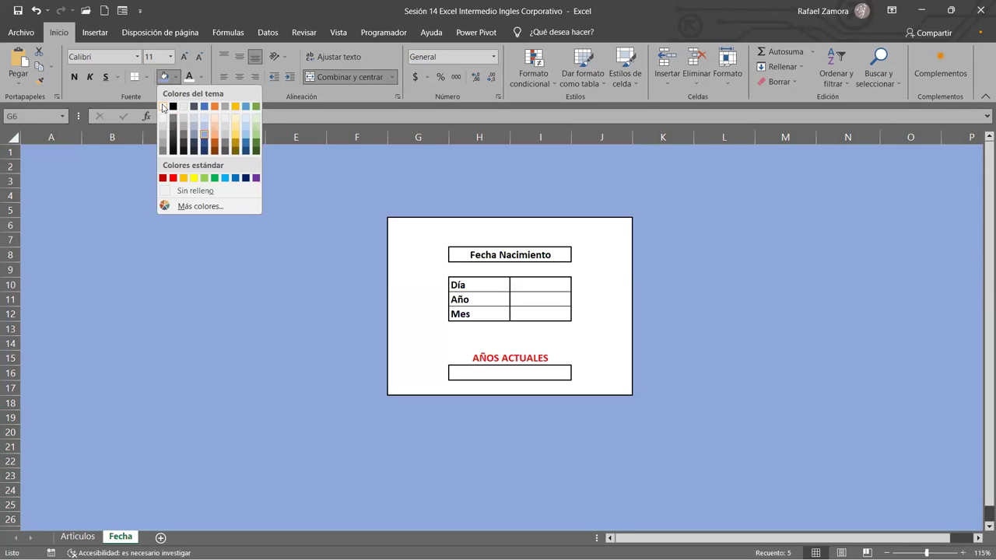
left_click(163, 108)
- Fill the Fecha Nacimiento header yellow and the Día, Año and Mes labels green
left_click(521, 255)
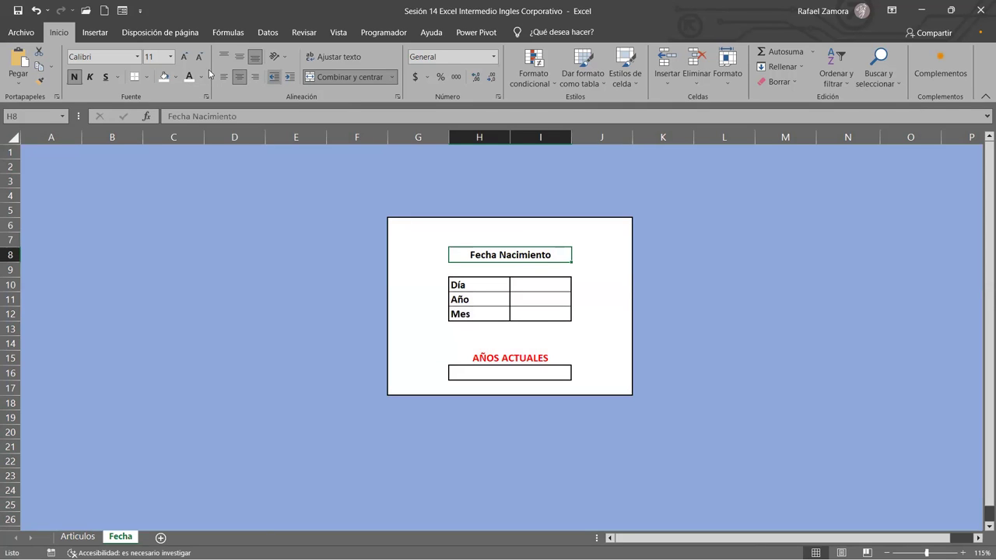
left_click(174, 79)
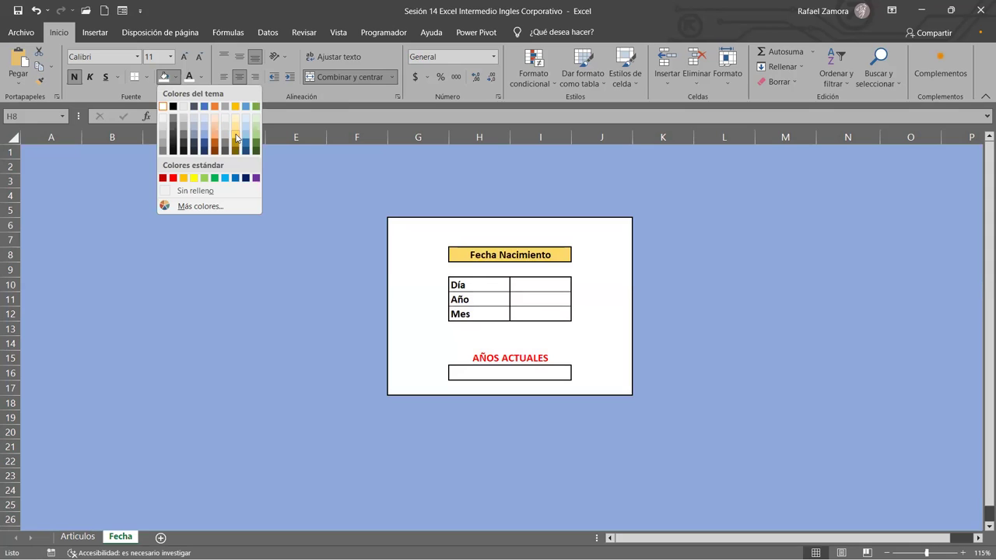
left_click(237, 137)
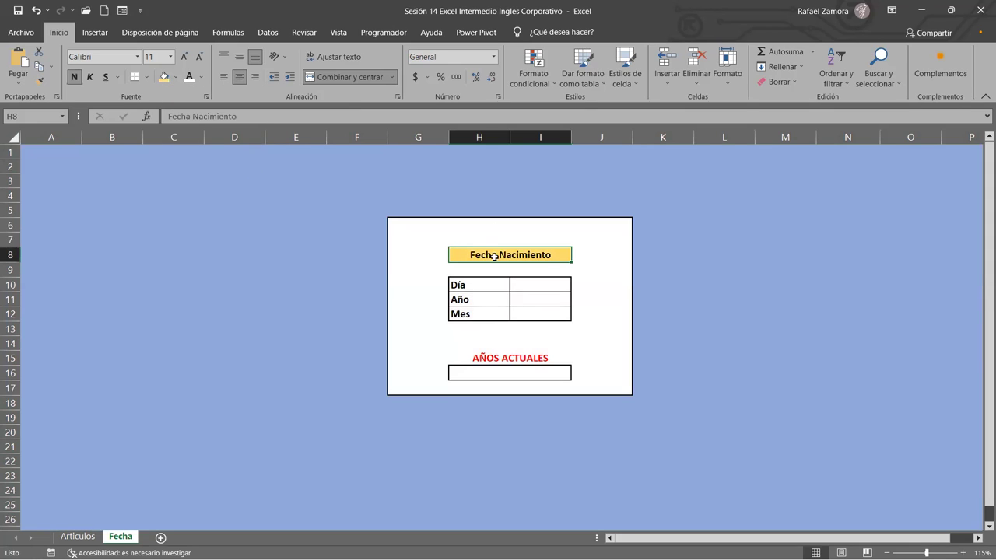
left_click_drag(492, 287, 491, 314)
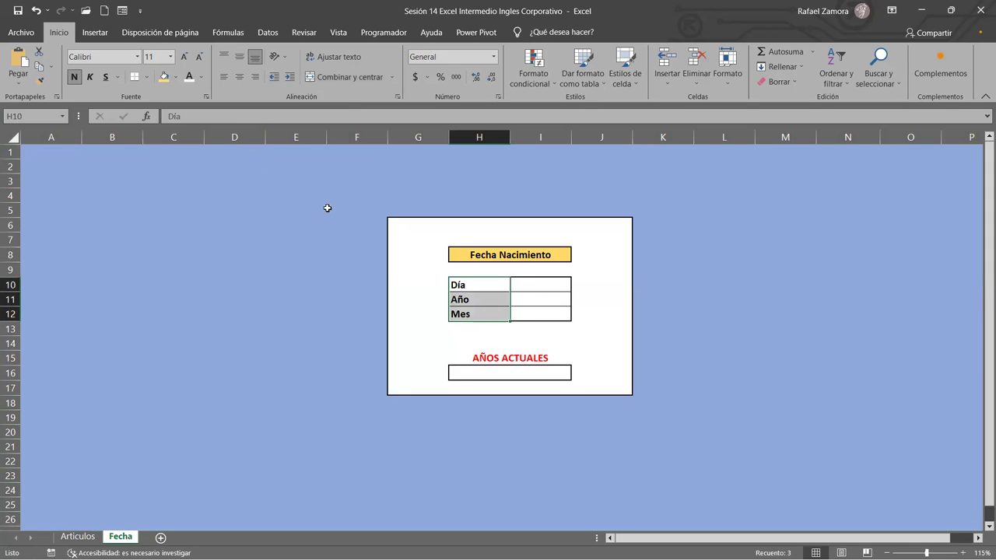
left_click(176, 77)
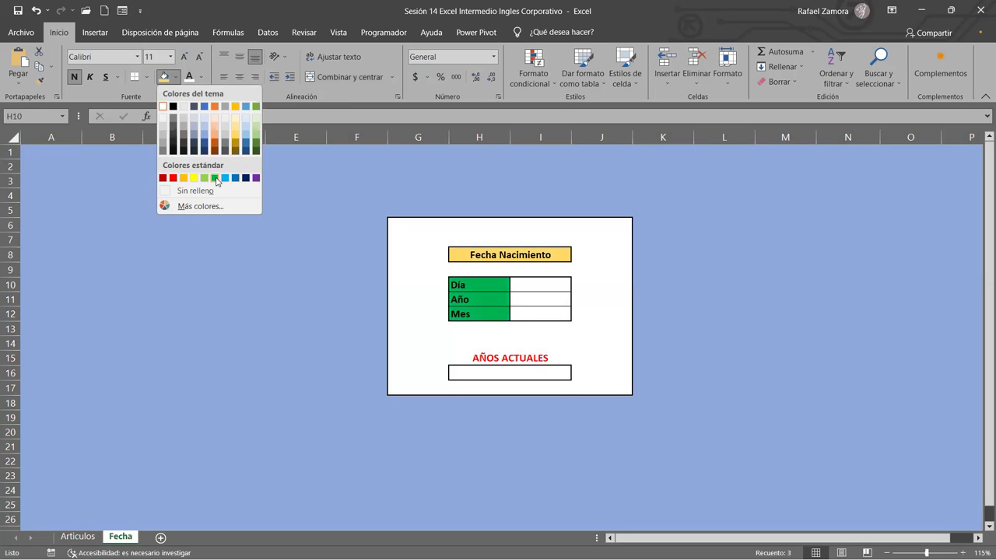
left_click(216, 178)
left_click(624, 343)
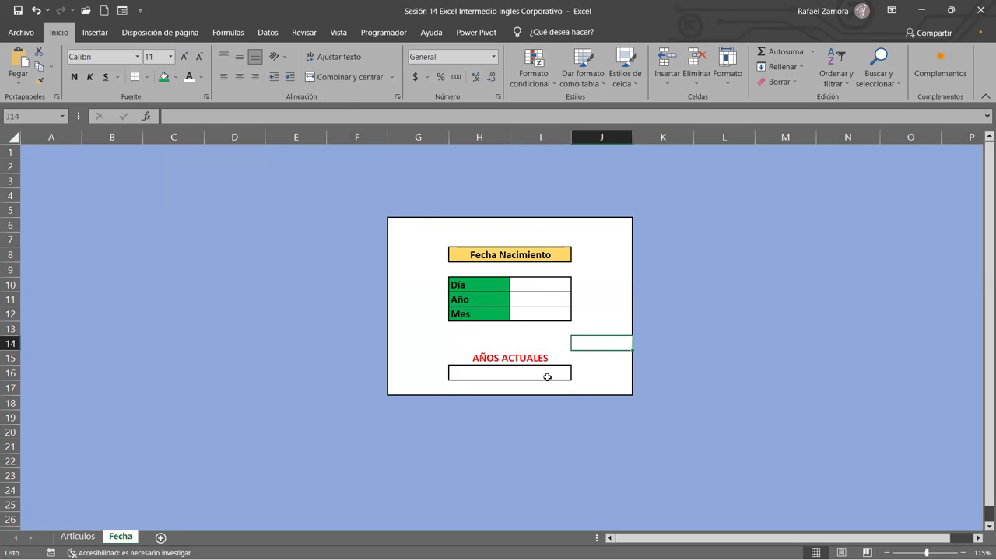
left_click(535, 374)
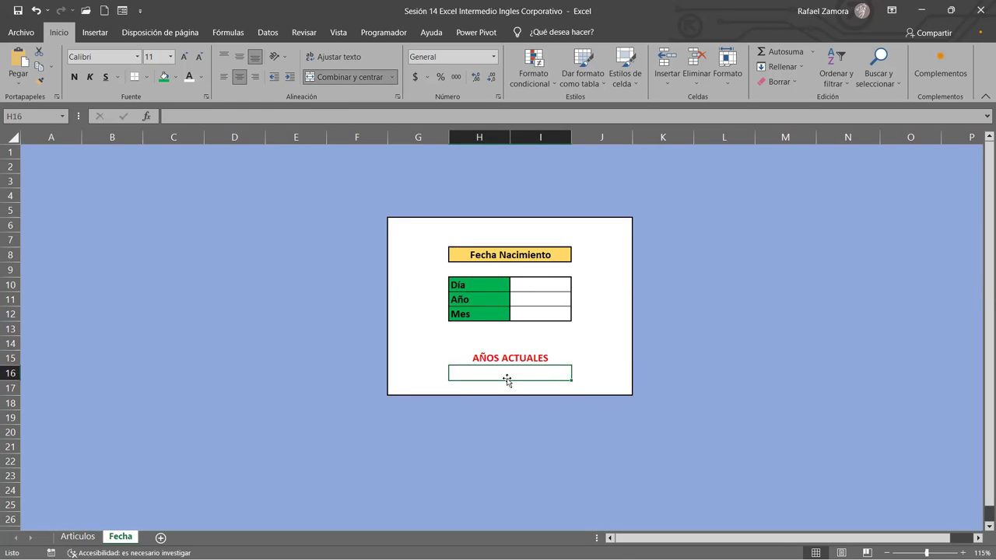
left_click(560, 287)
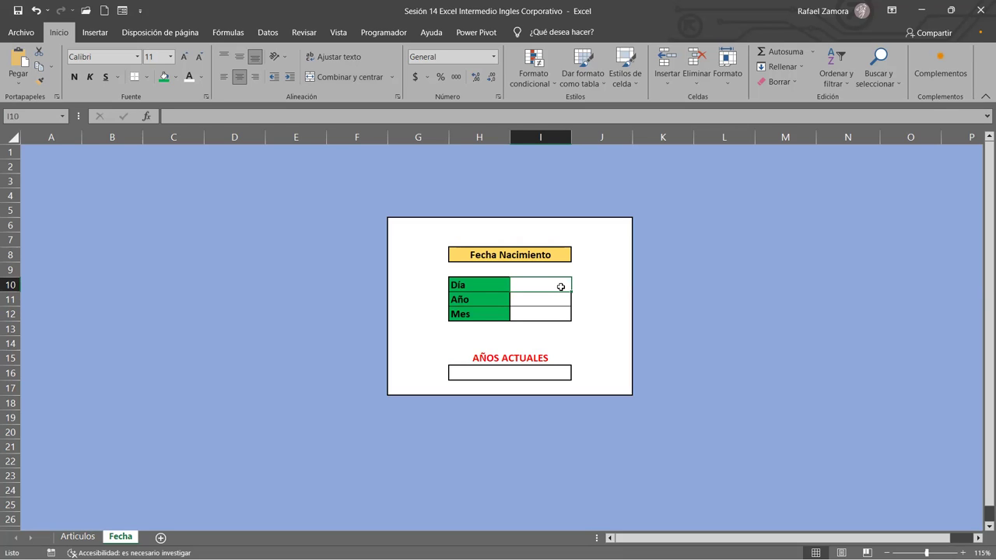
type("15")
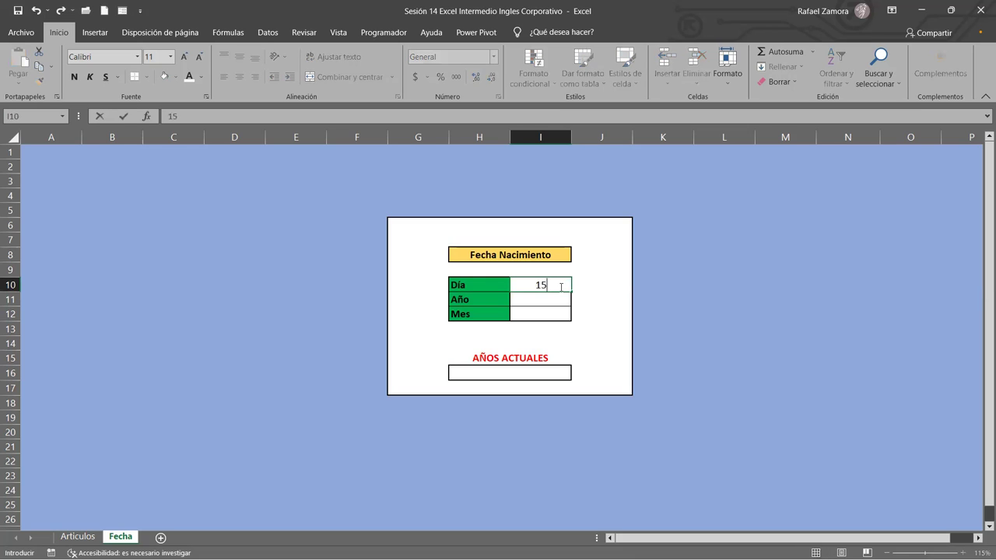
key("Return")
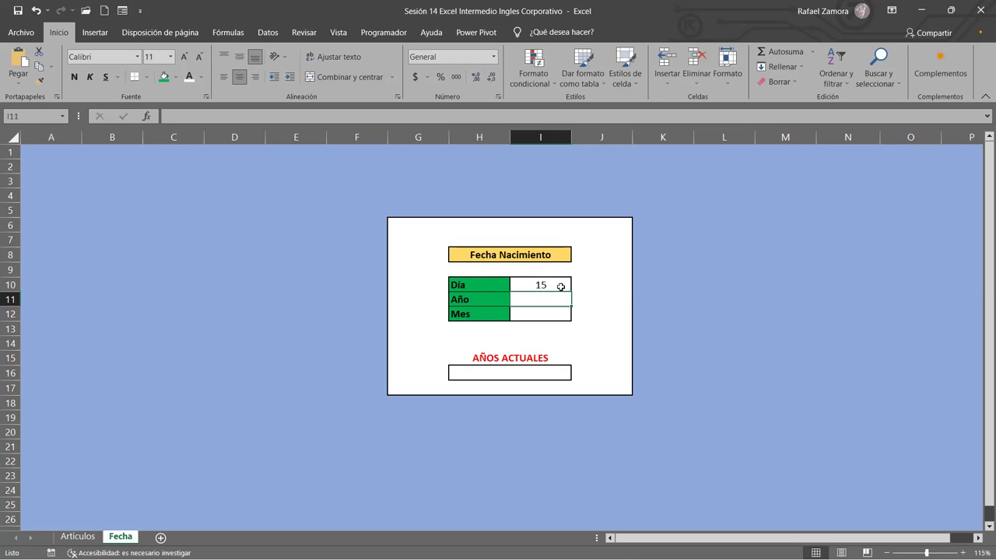
type("1990")
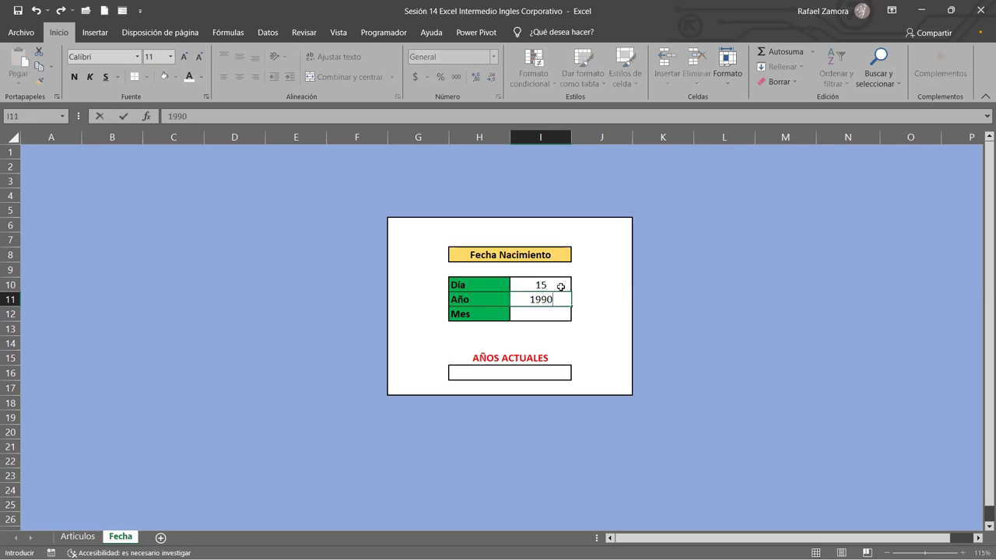
key("Return")
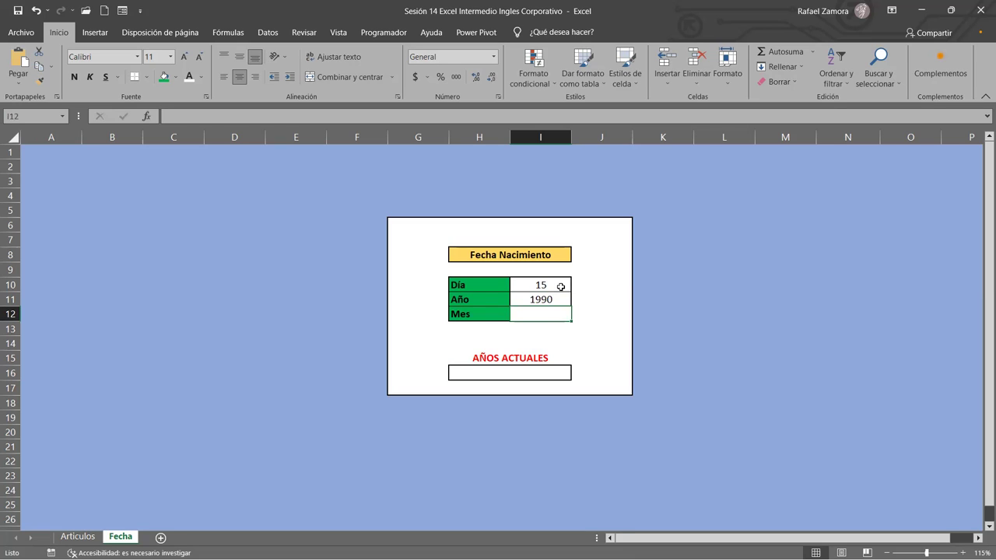
type("10")
key("Return")
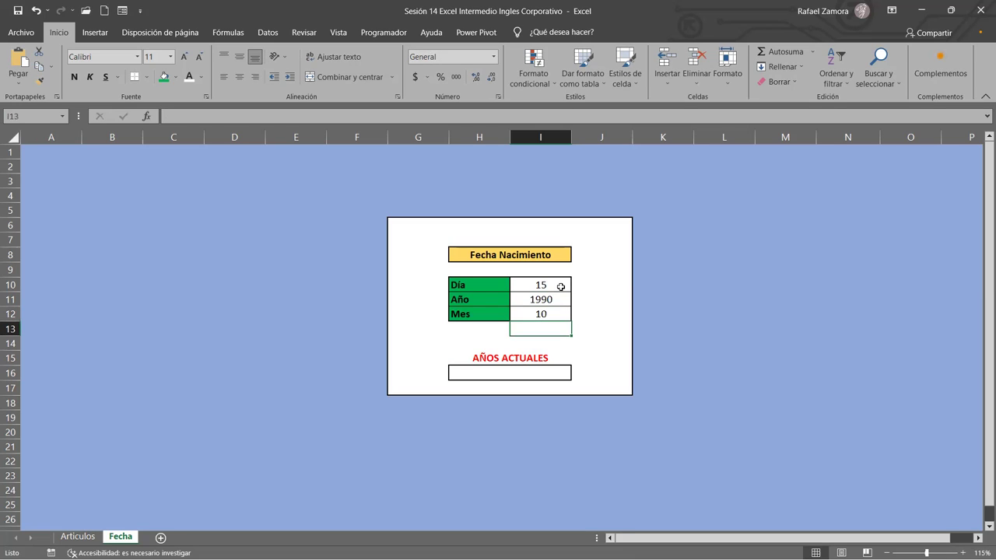
- Insert a new blank worksheet, Hoja1, with Shift+F11
left_click(536, 374)
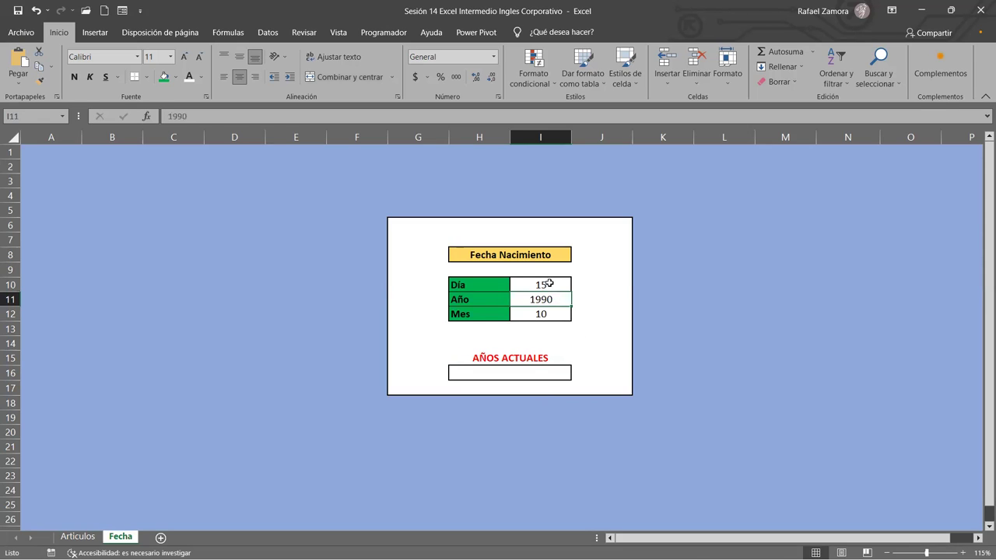
left_click_drag(545, 284, 546, 315)
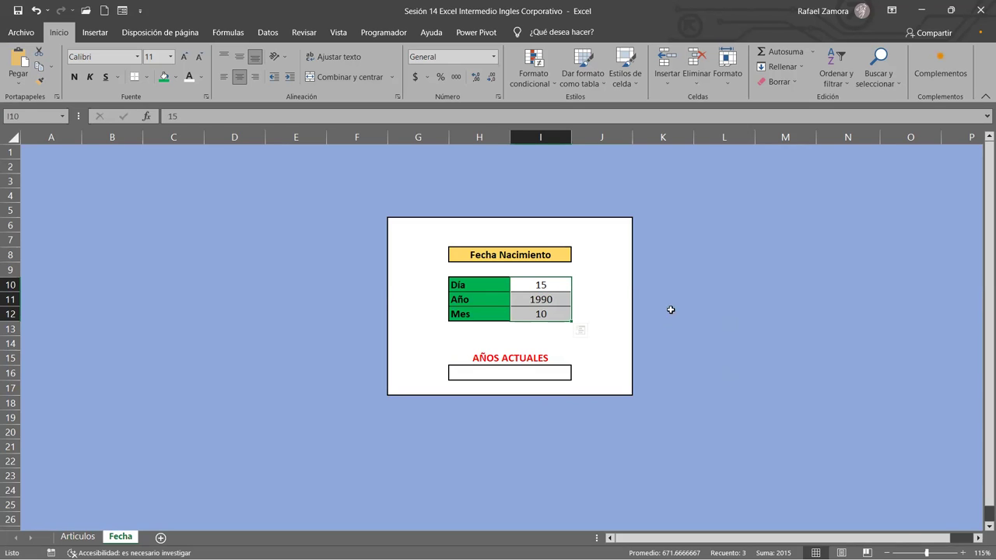
left_click(623, 281)
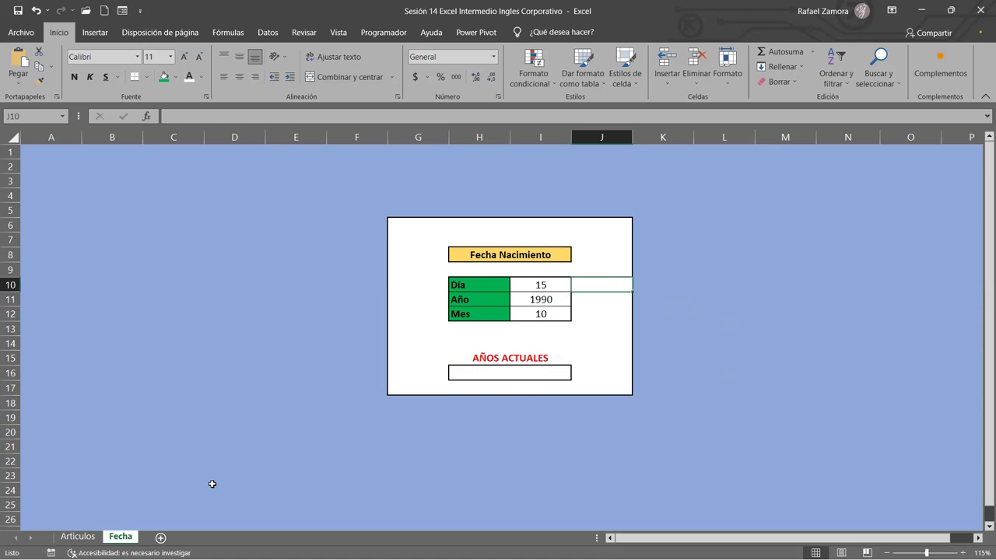
key("shift+F11")
- On Hoja1, enter 1990 in E5 and 2023 in E6
left_click(424, 248)
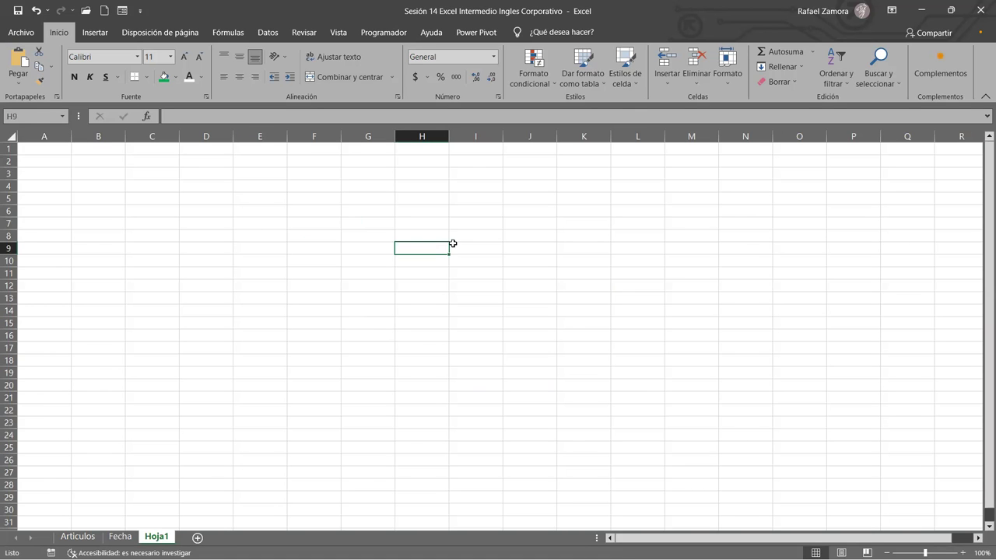
scroll(439, 284, "up", 3)
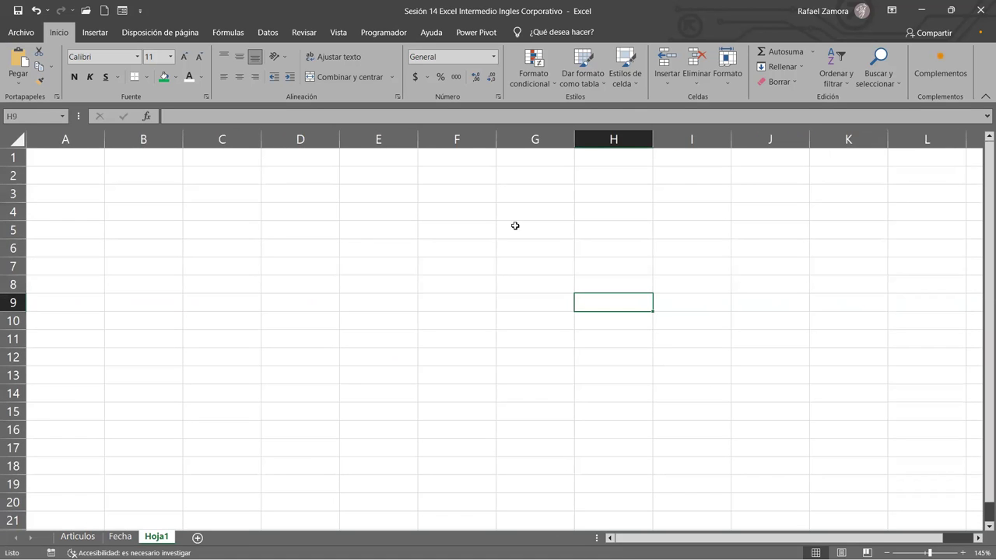
left_click(360, 230)
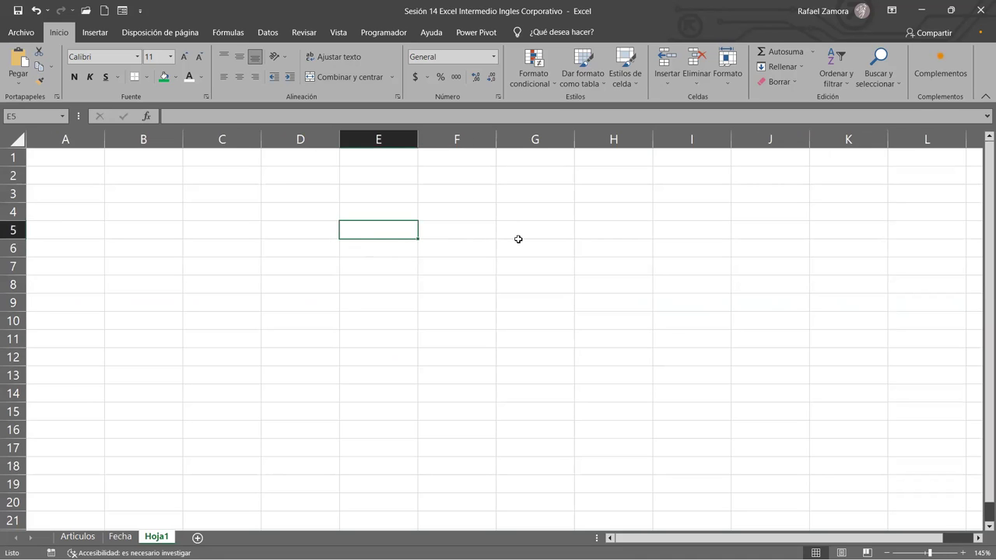
type("1990")
key("Return")
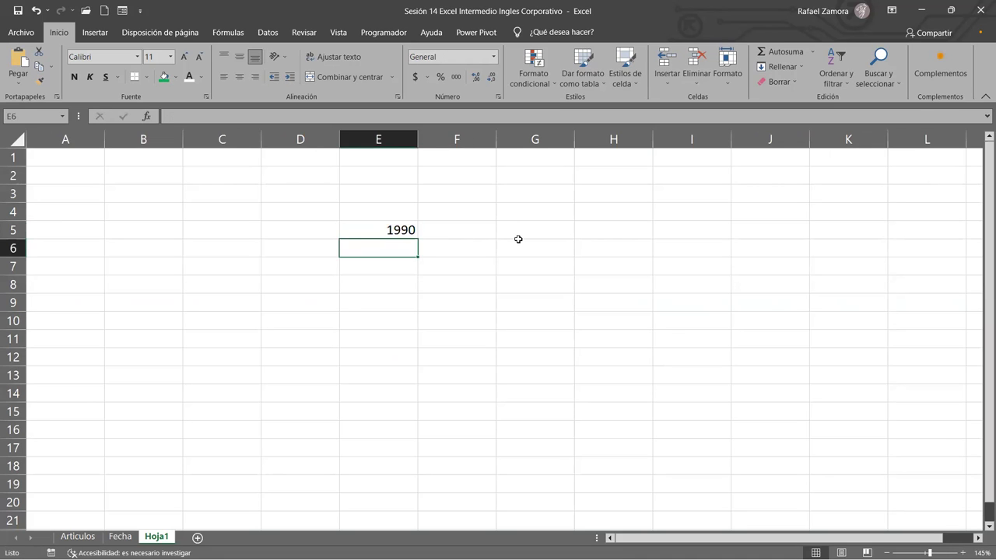
type("2023")
key("Return")
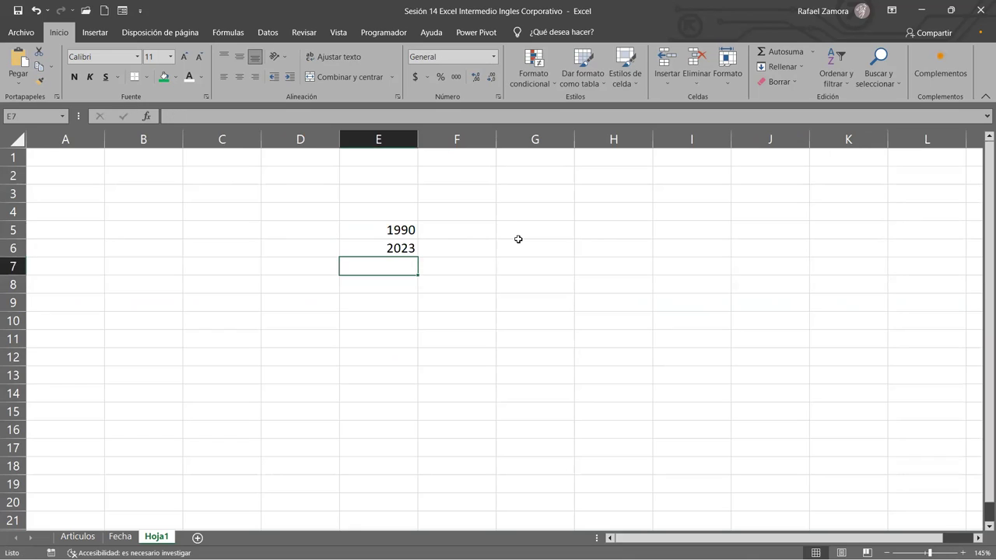
- Enter =E6-E5 in E8 to show the 33-year difference
key("Down")
key("Down")
key("Up")
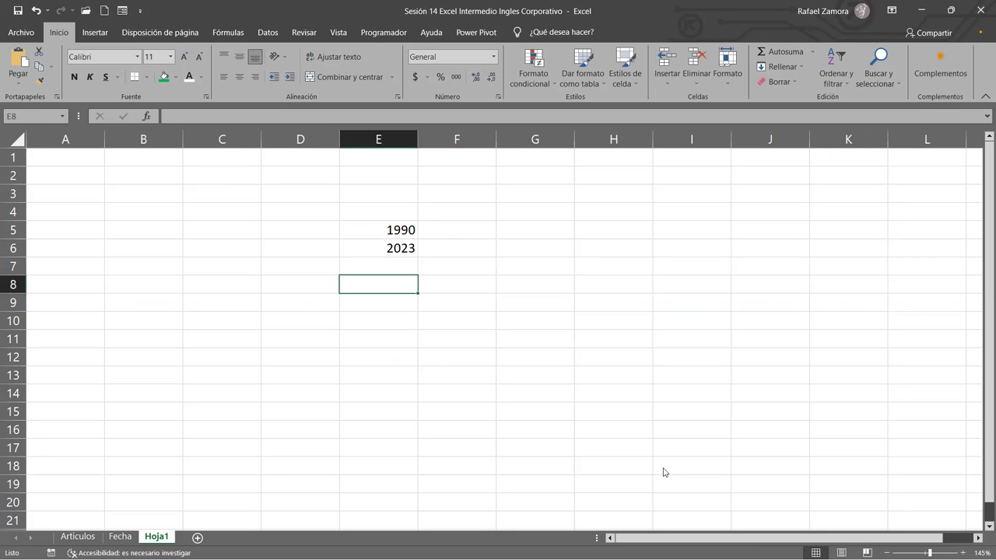
type("=")
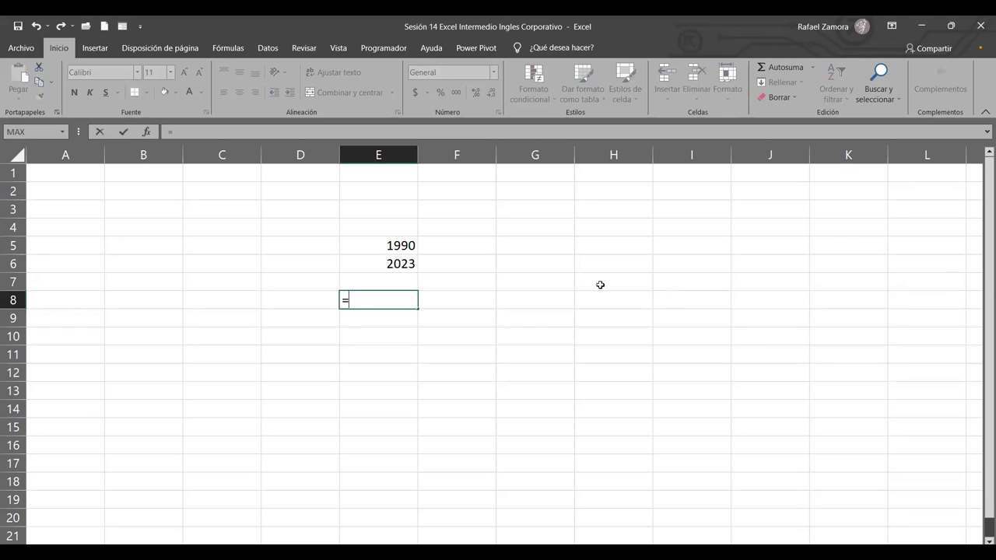
left_click(405, 263)
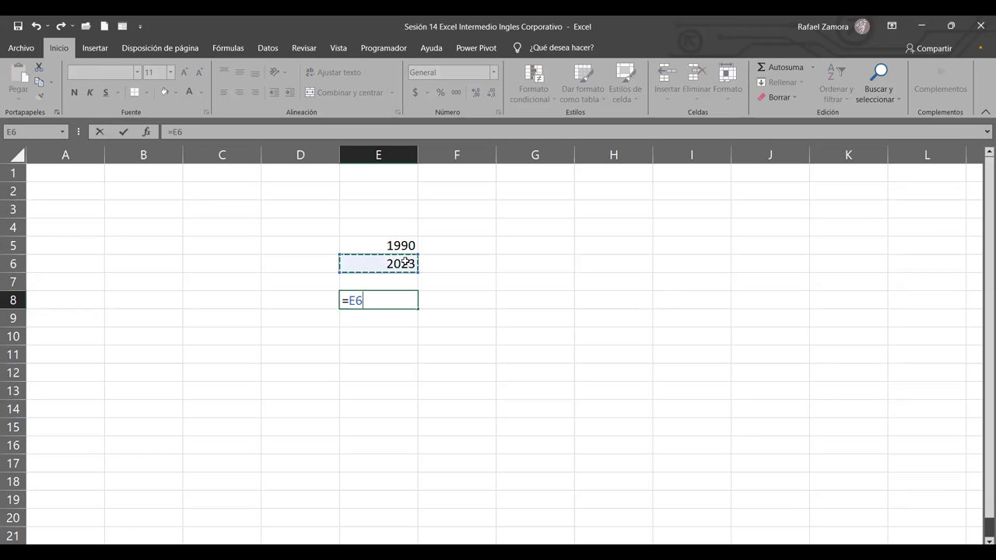
type("-")
left_click(398, 246)
key("Return")
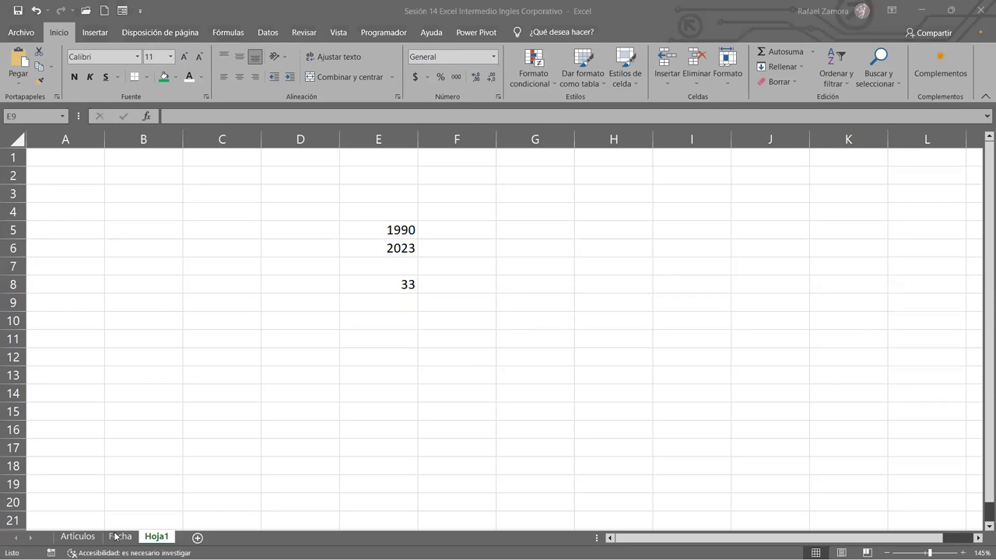
- Return to the Fecha sheet and select the day value, then the empty AÑOS ACTUALES cell H16
left_click(119, 537)
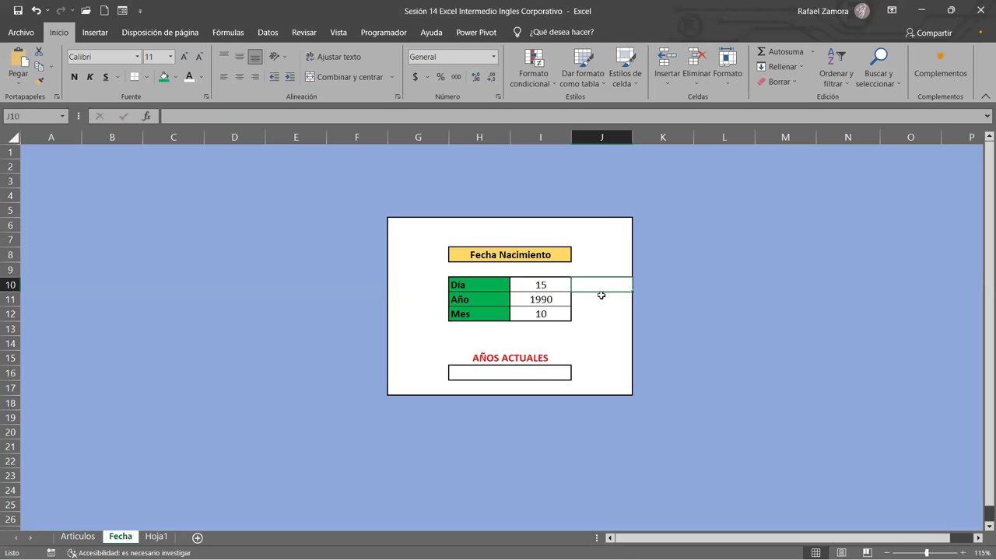
left_click(549, 288)
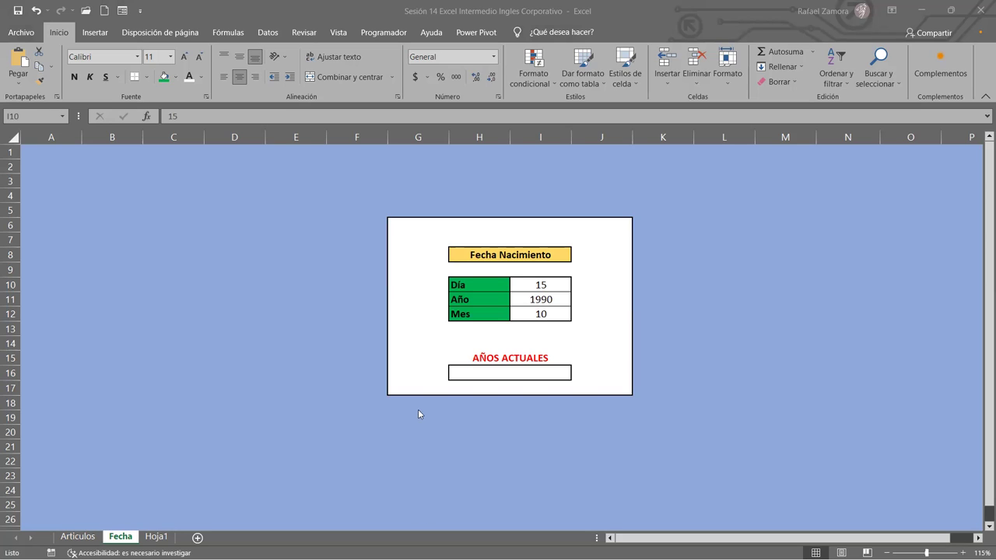
left_click(200, 62)
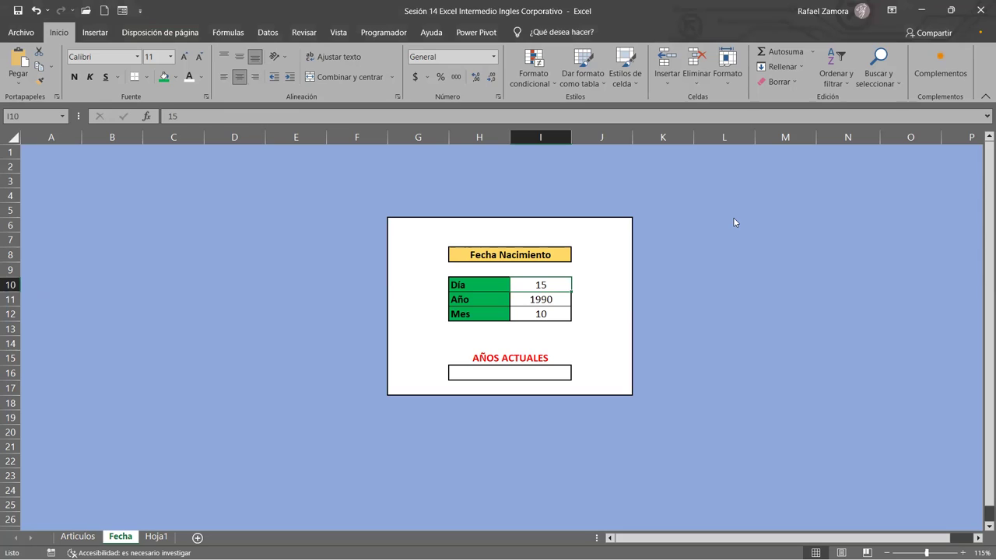
left_click(775, 206)
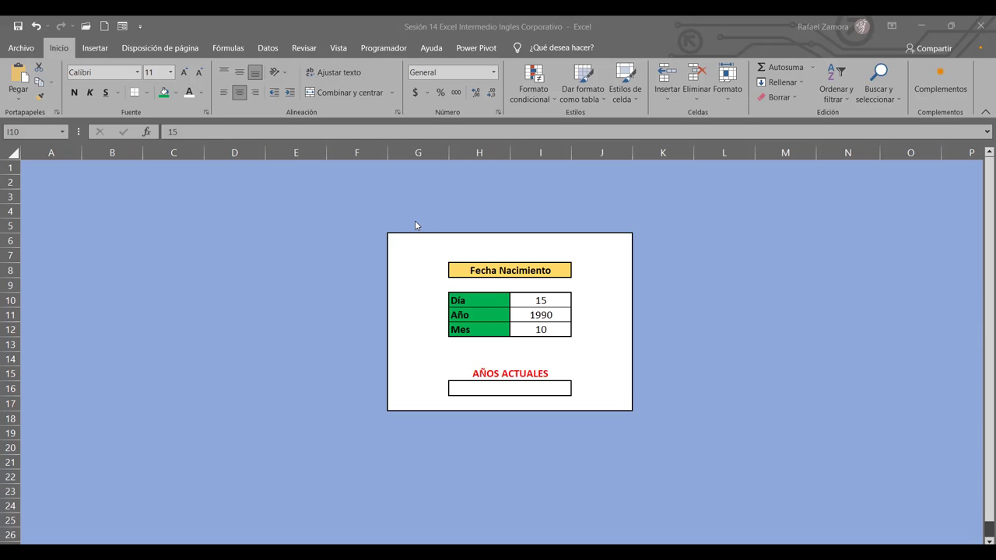
left_click(558, 391)
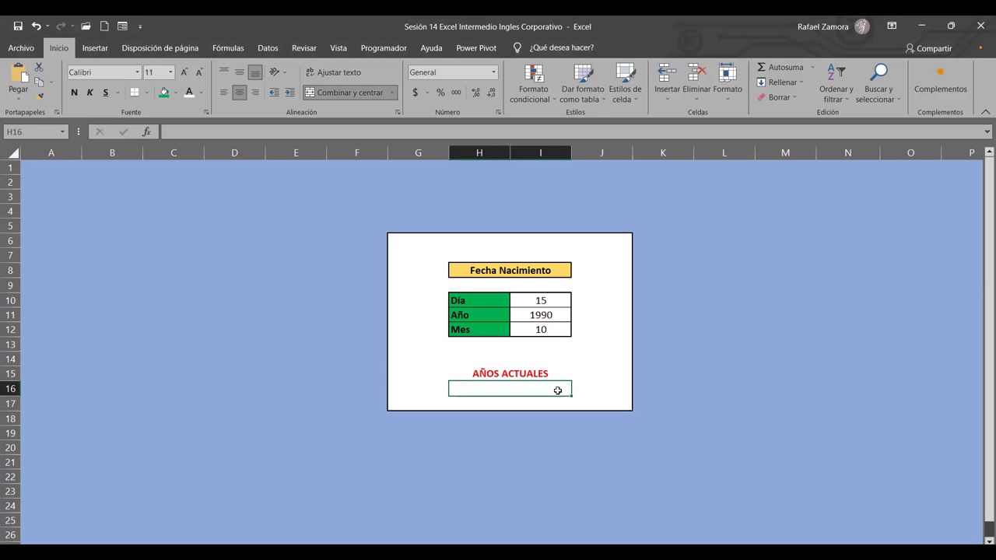
type("=")
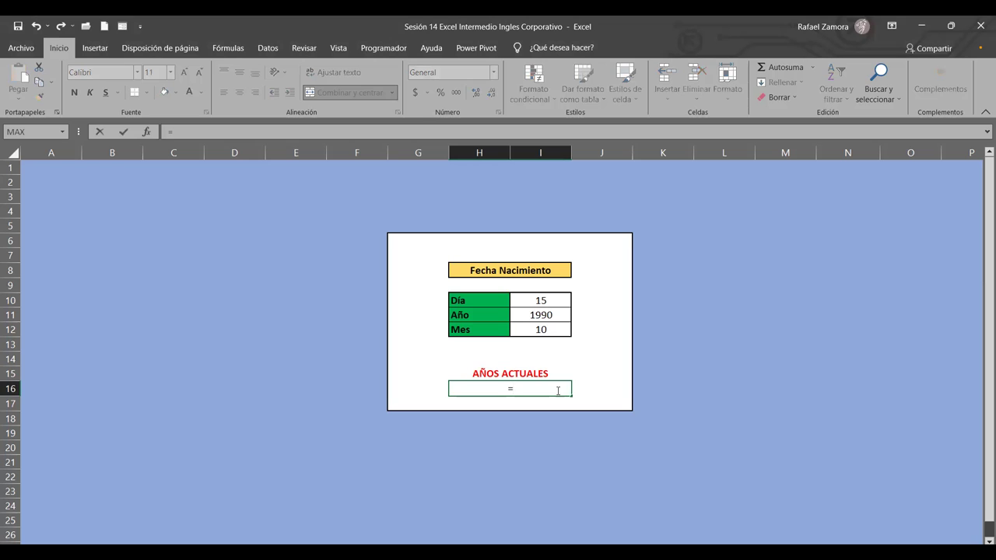
type("fech")
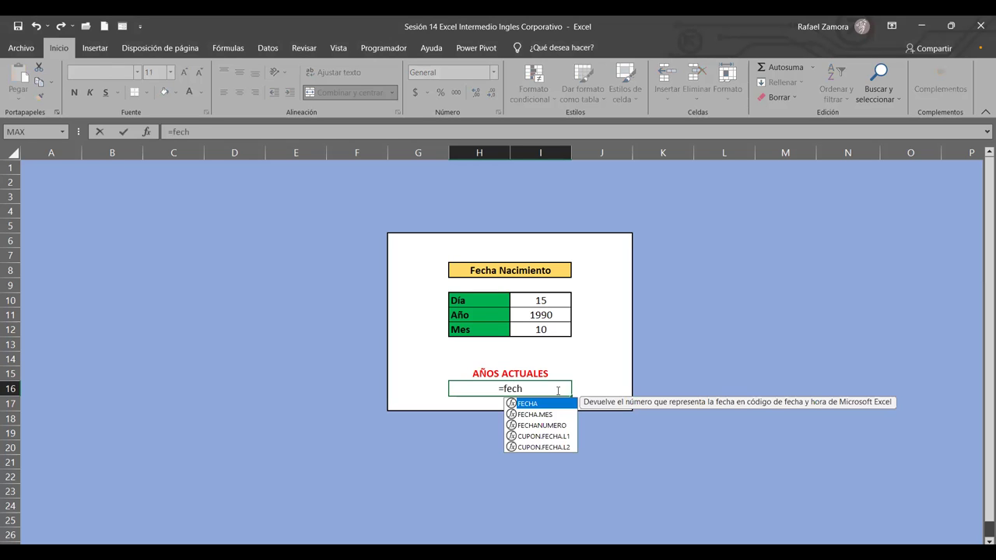
key("Tab")
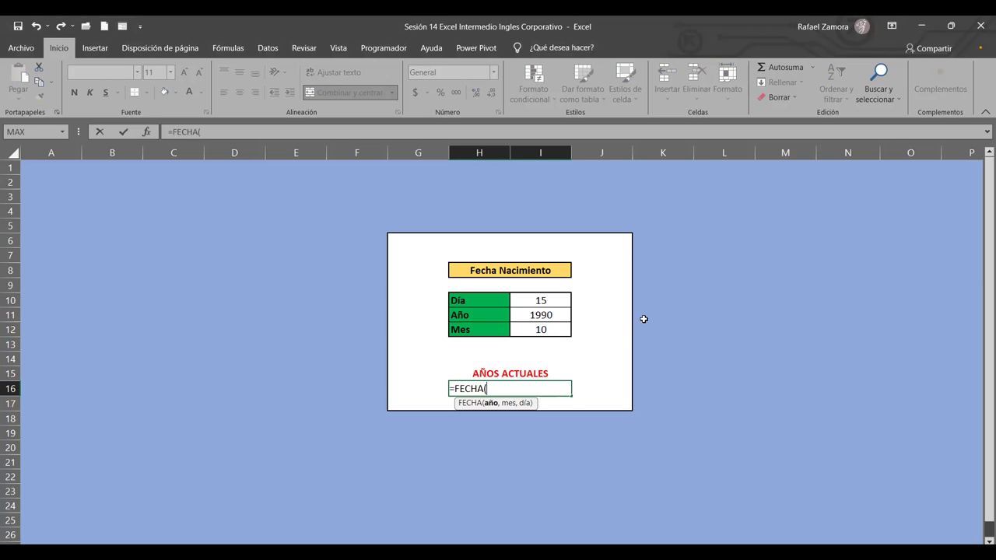
left_click(555, 312)
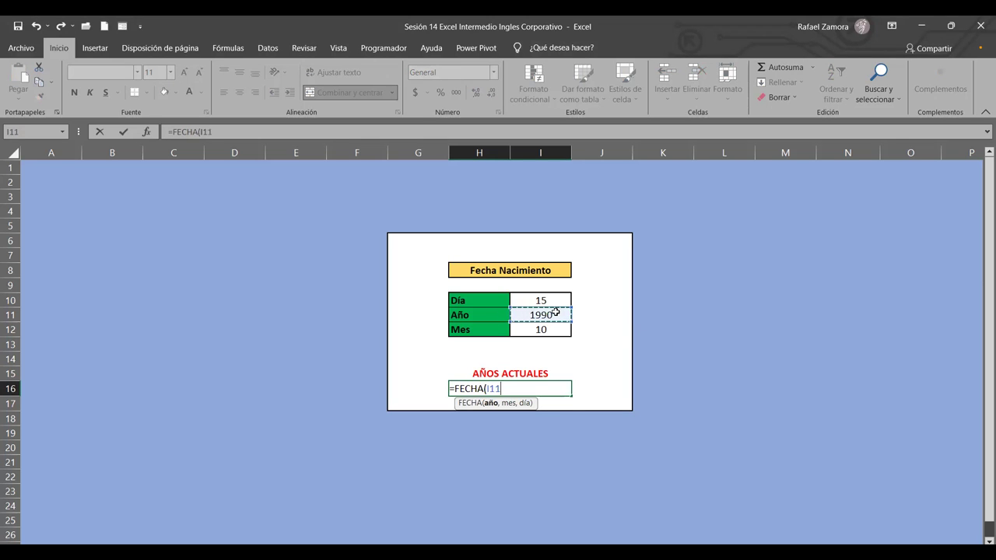
type(",")
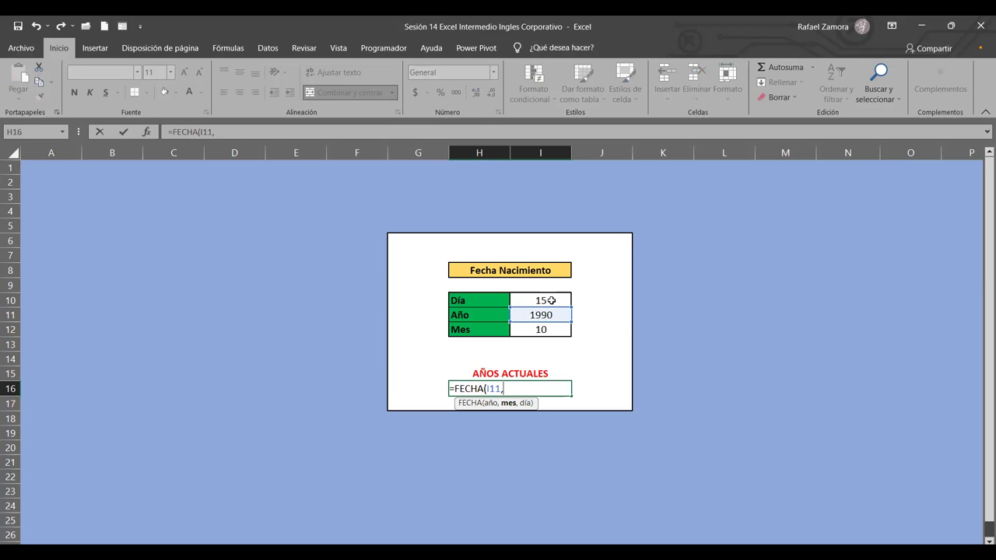
left_click(557, 327)
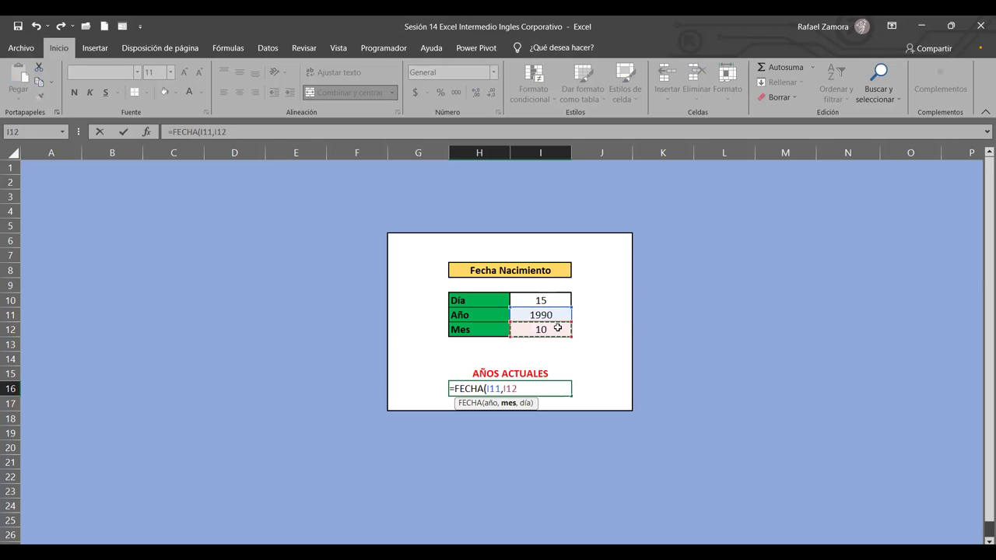
type(",")
left_click(551, 298)
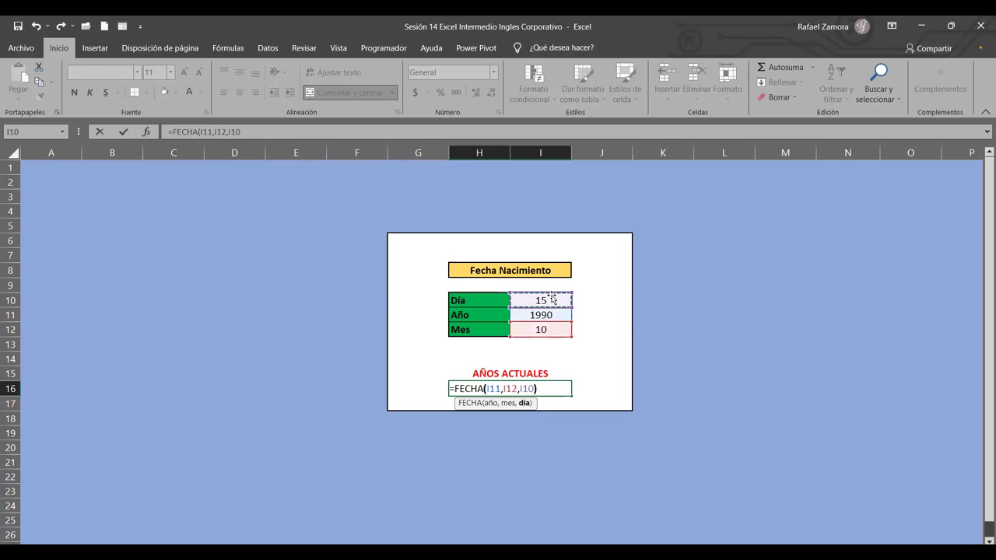
key("Return")
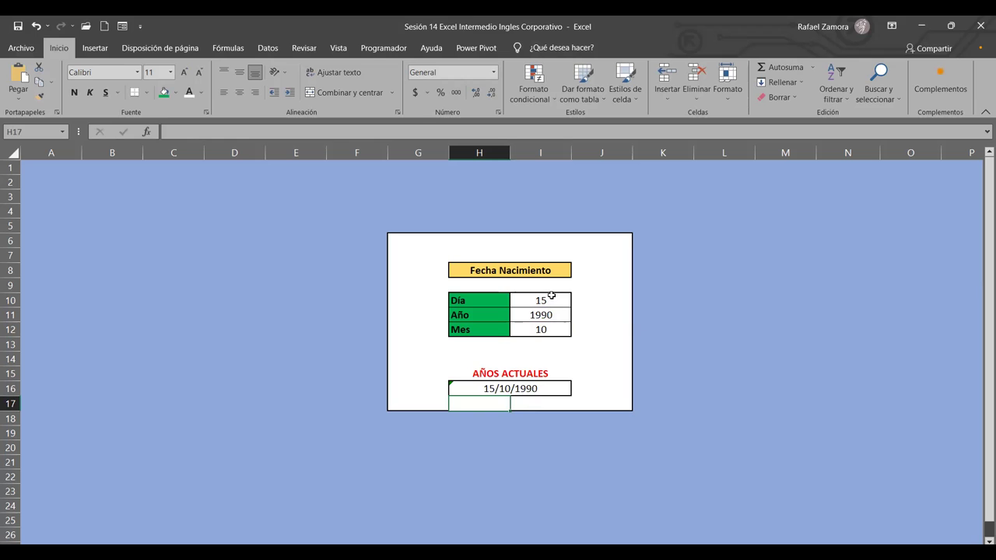
left_click(559, 389)
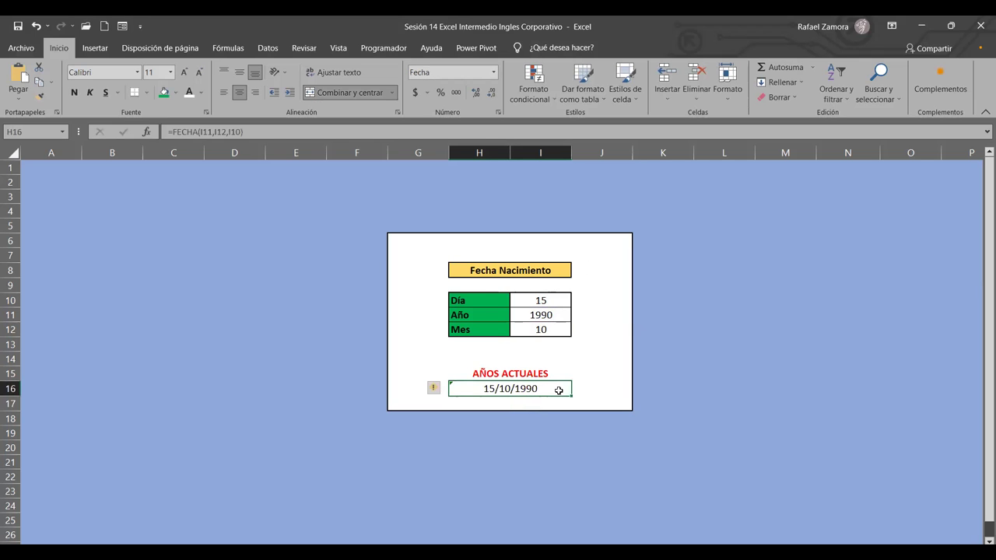
double_click(559, 389)
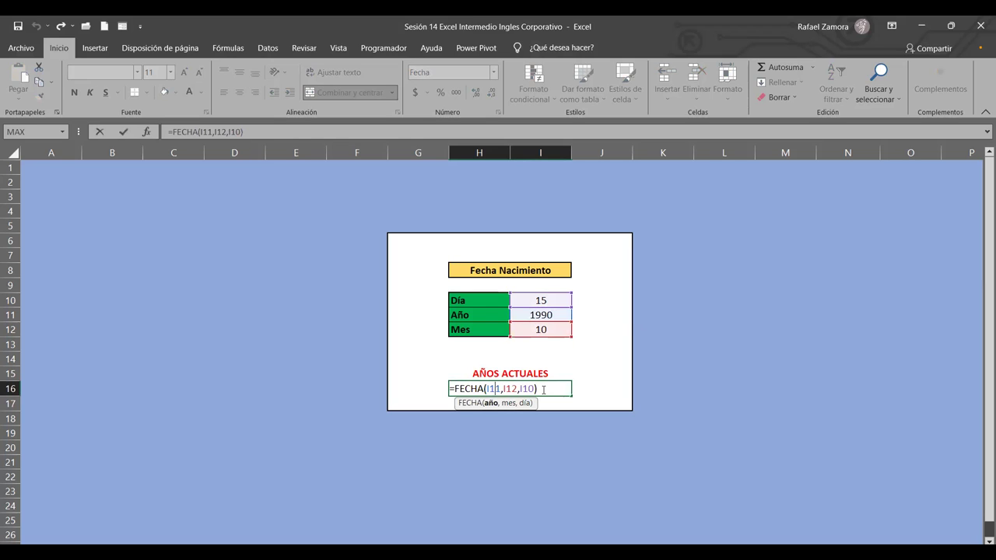
key("ctrl+Return")
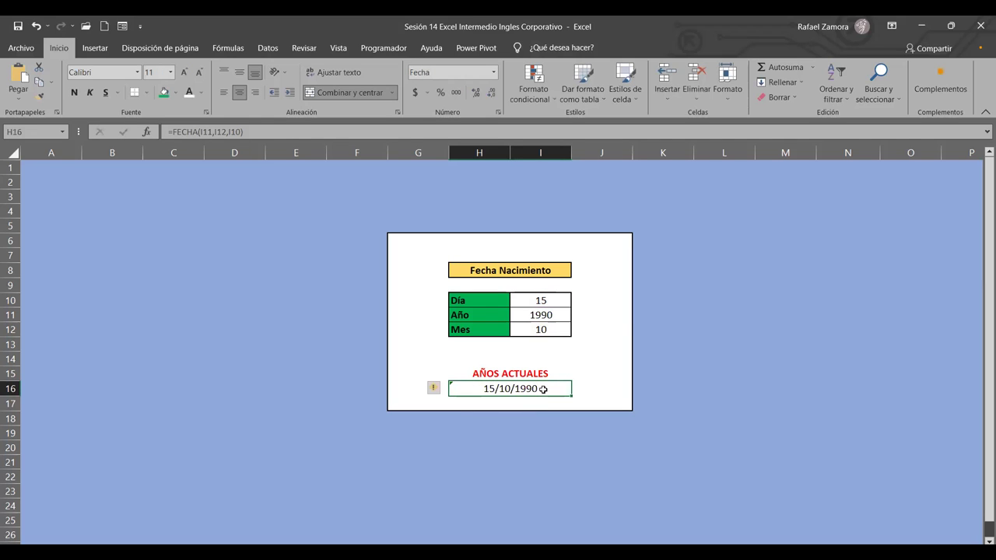
key("Delete")
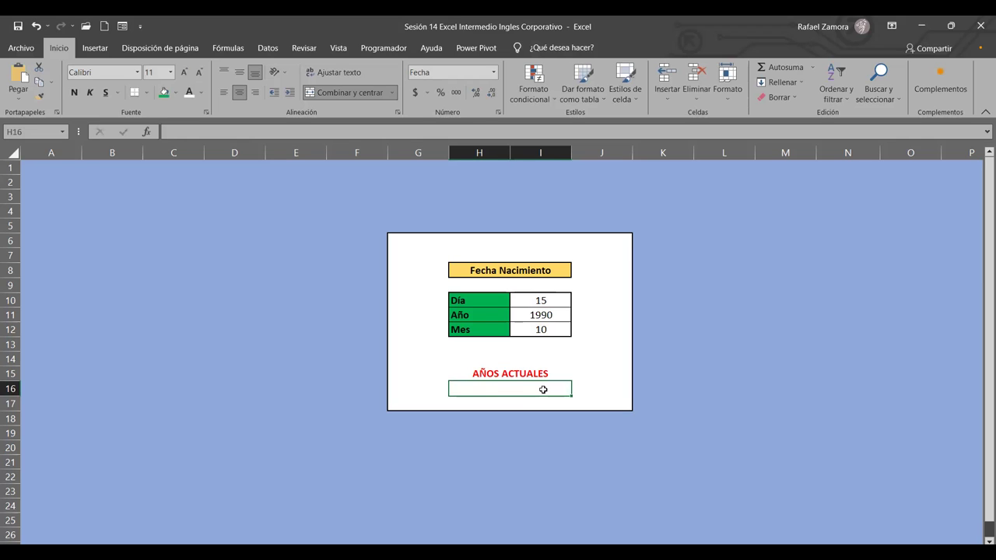
- Enter =HOY() in H16 to show 13/10/2023, then delete it again
type("=")
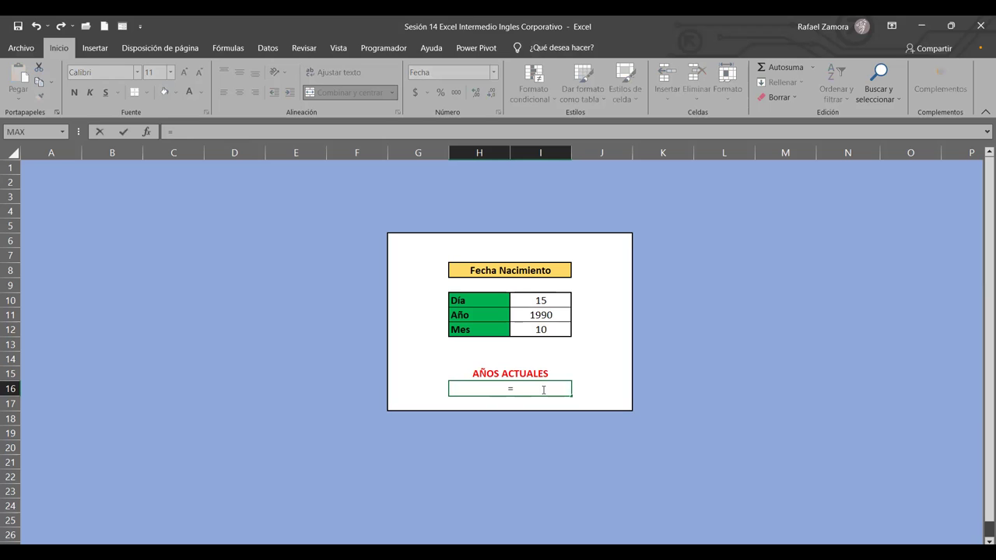
type("hoy")
key("Tab")
type(")")
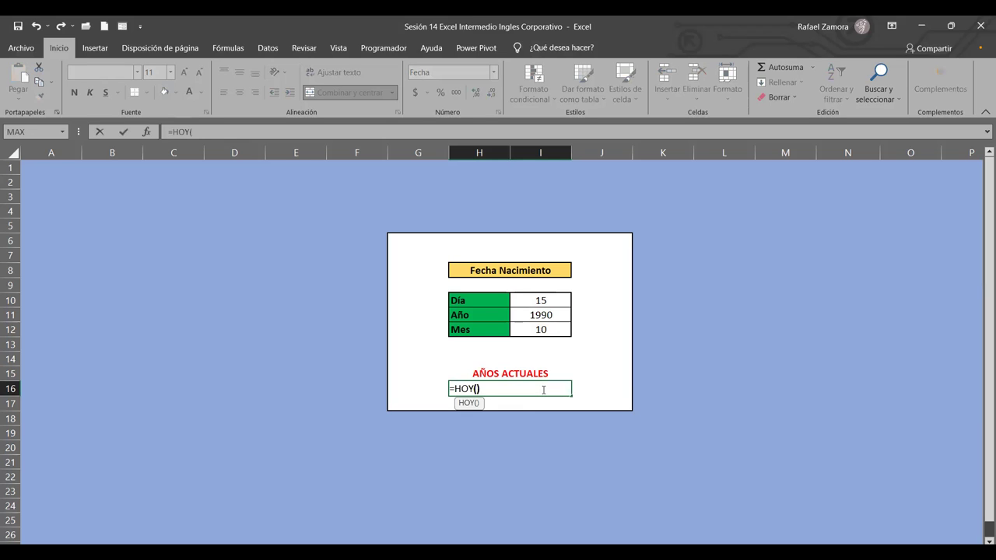
key("Return")
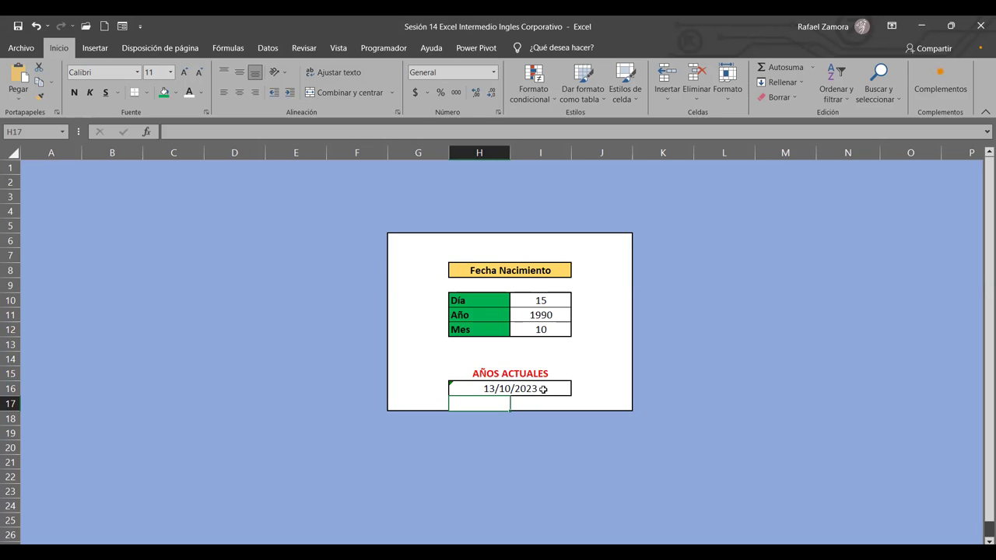
left_click(543, 389)
key("Delete")
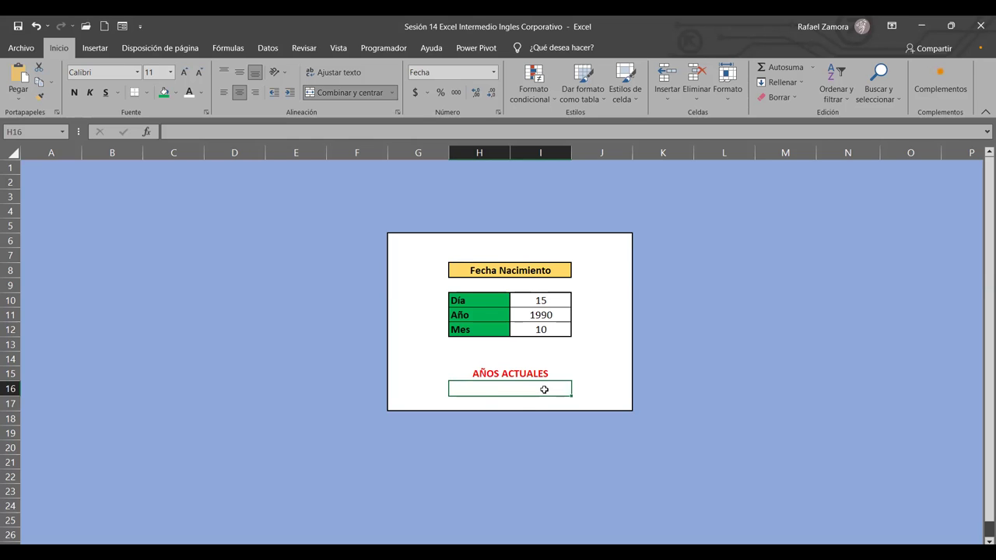
type("si")
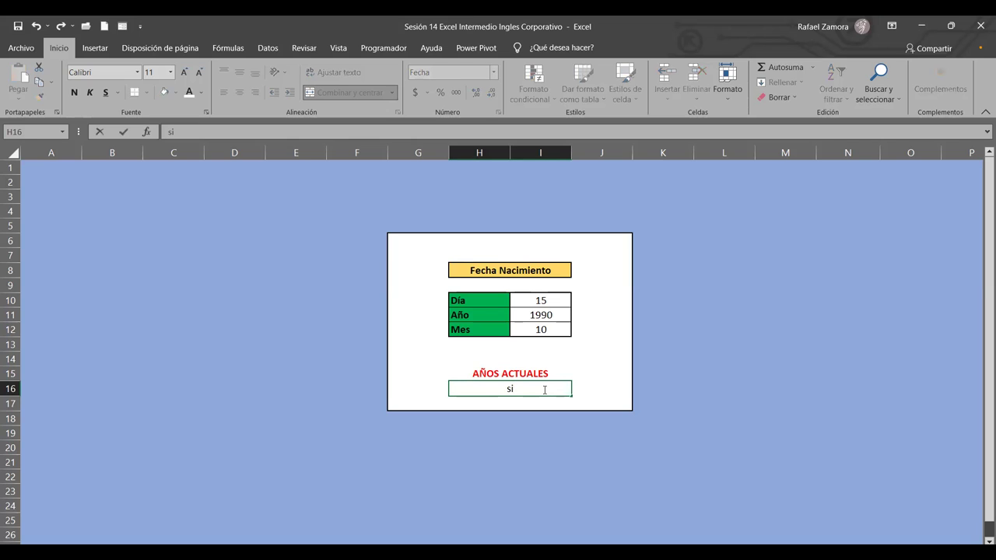
type("fecha")
key("BackSpace")
key("BackSpace")
key("BackSpace")
key("BackSpace")
key("BackSpace")
key("BackSpace")
key("BackSpace")
type("=")
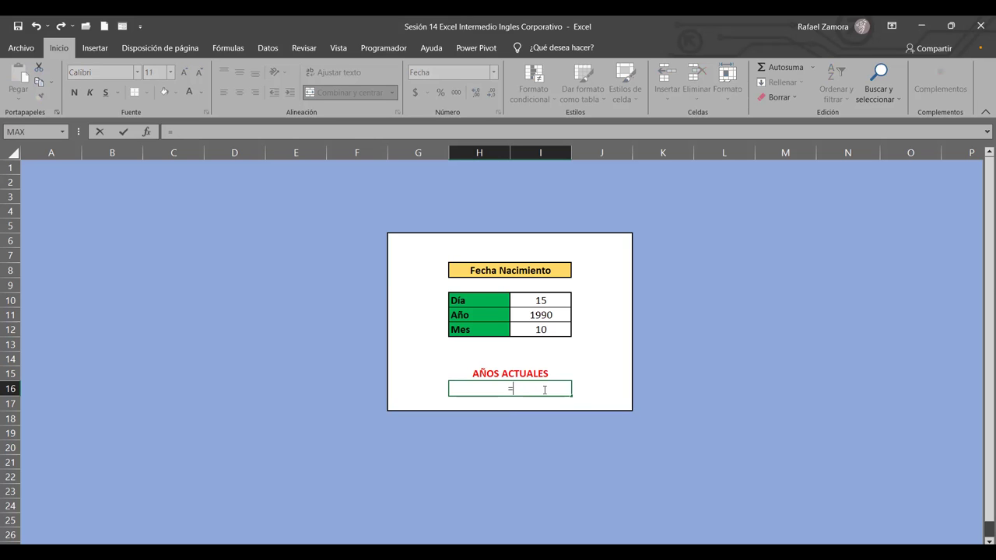
type("sifec")
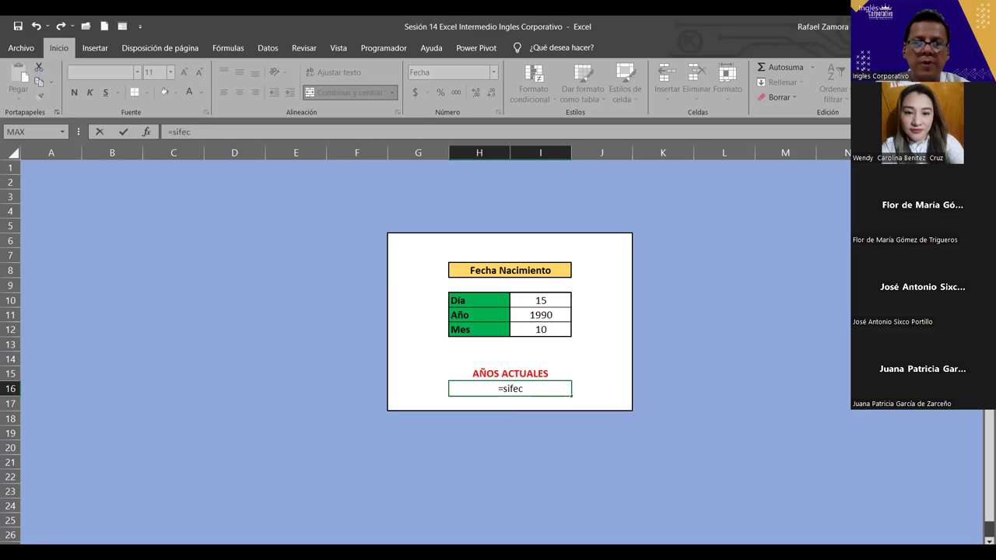
type("ha")
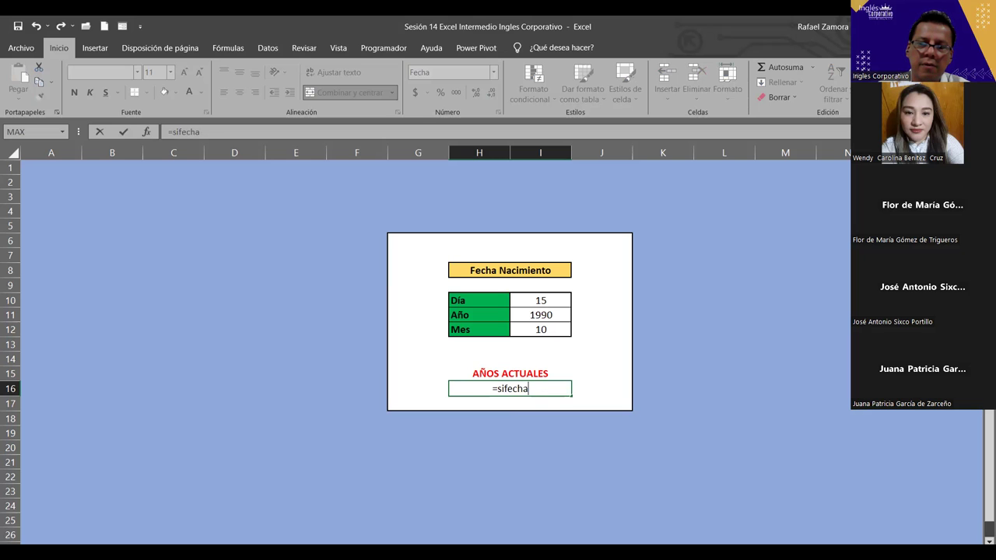
type("(")
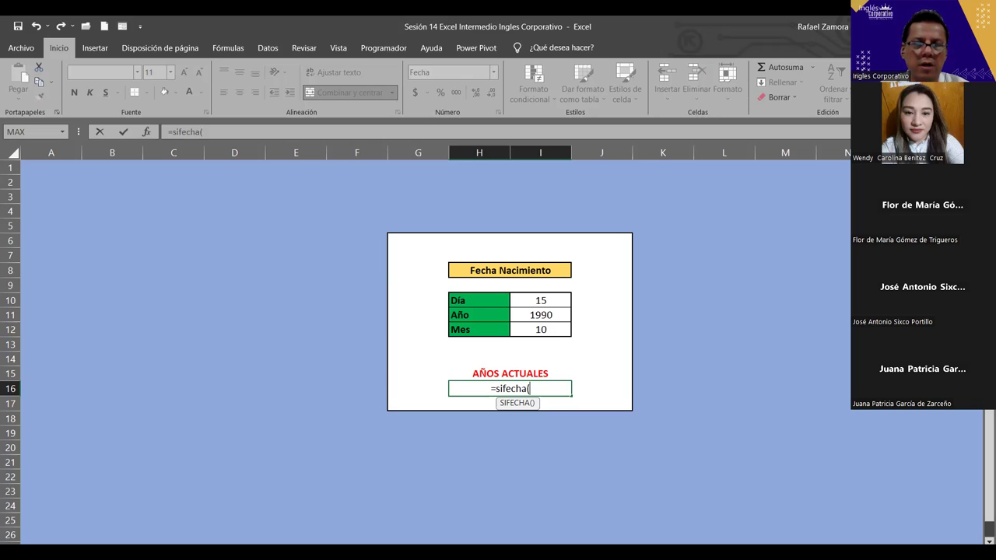
key("Escape")
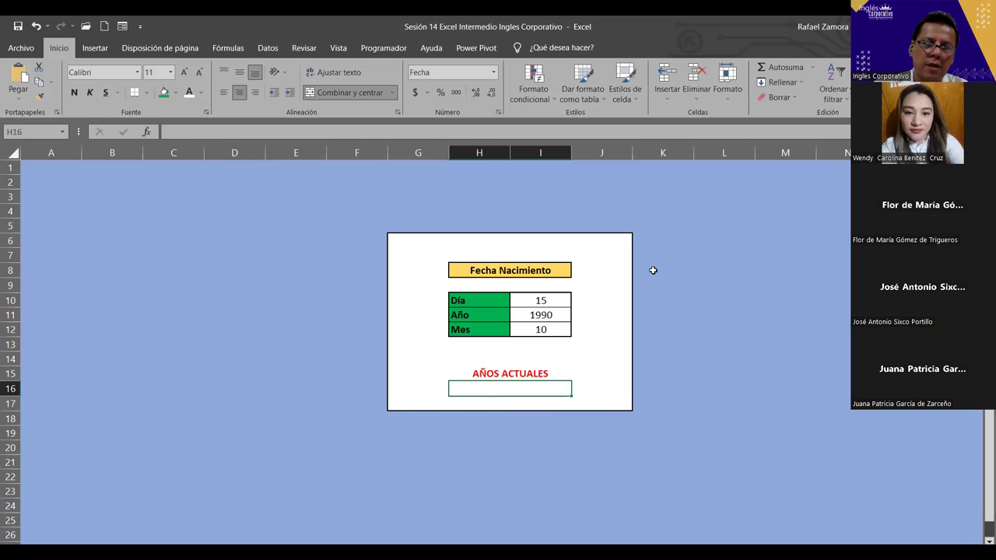
- On Hoja1, type the label SIFECHA into cell G9
key("ctrl+Page_Down")
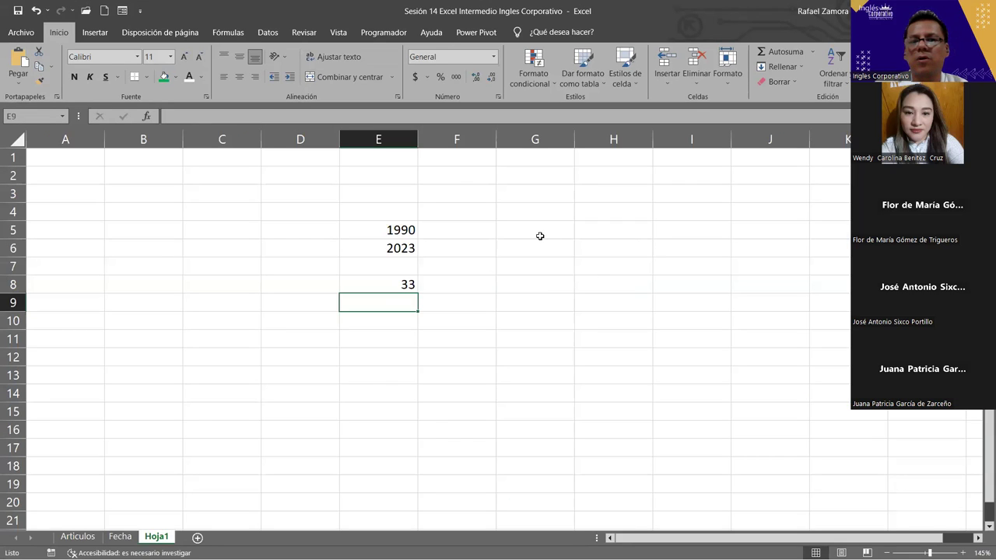
left_click(540, 235)
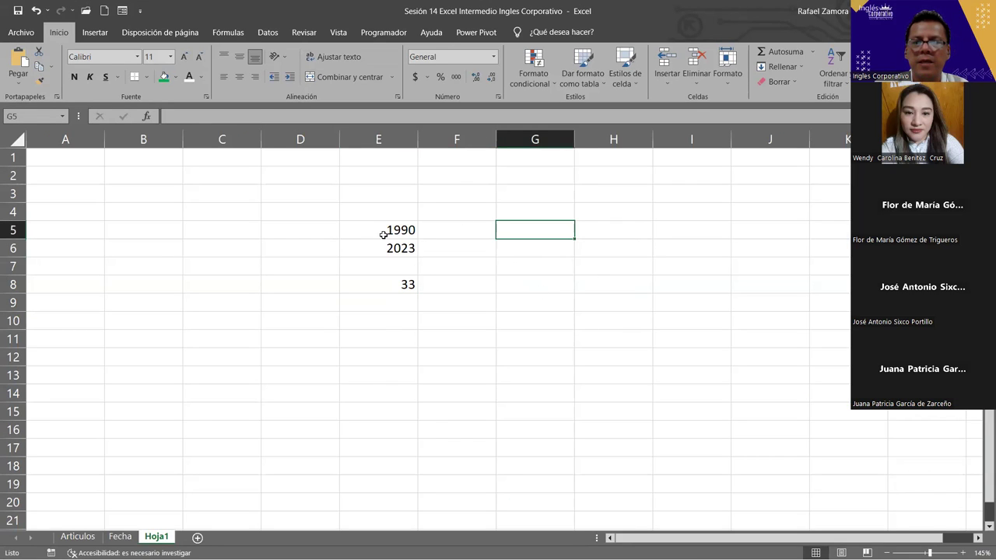
left_click_drag(383, 234, 382, 249)
left_click(538, 237)
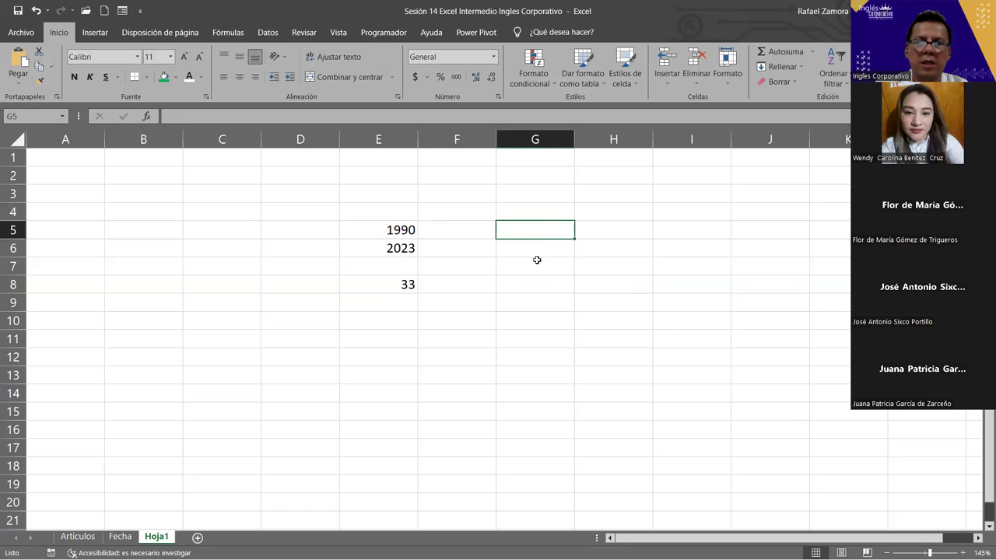
left_click(529, 285)
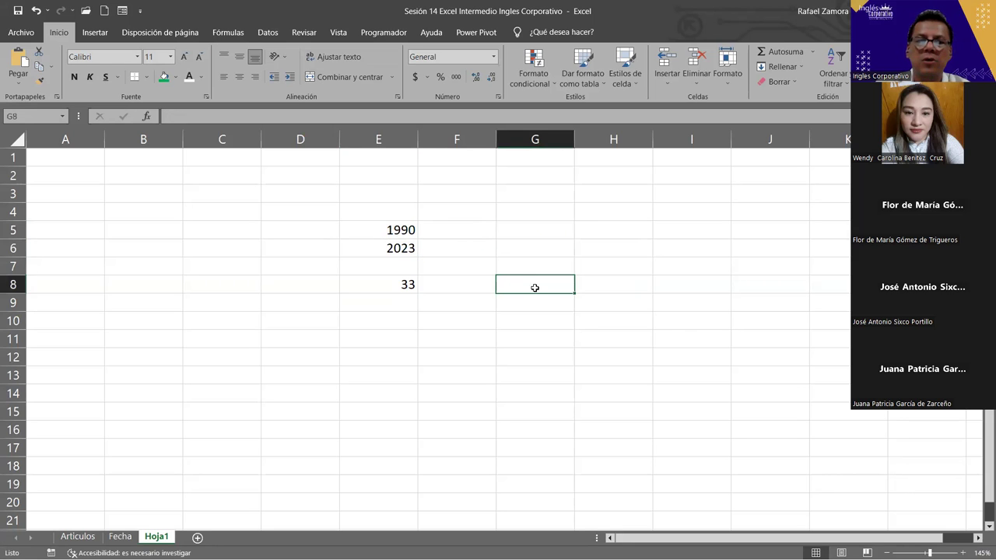
left_click(534, 307)
type("sifeecha")
key("BackSpace")
key("BackSpace")
key("BackSpace")
key("BackSpace")
key("BackSpace")
key("BackSpace")
key("BackSpace")
key("BackSpace")
type("SIFECHA")
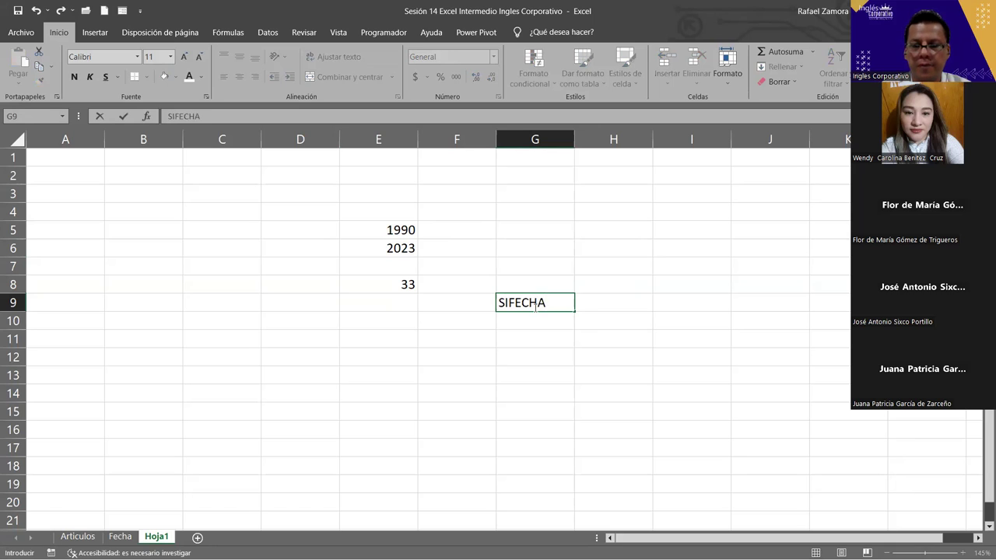
key("Return")
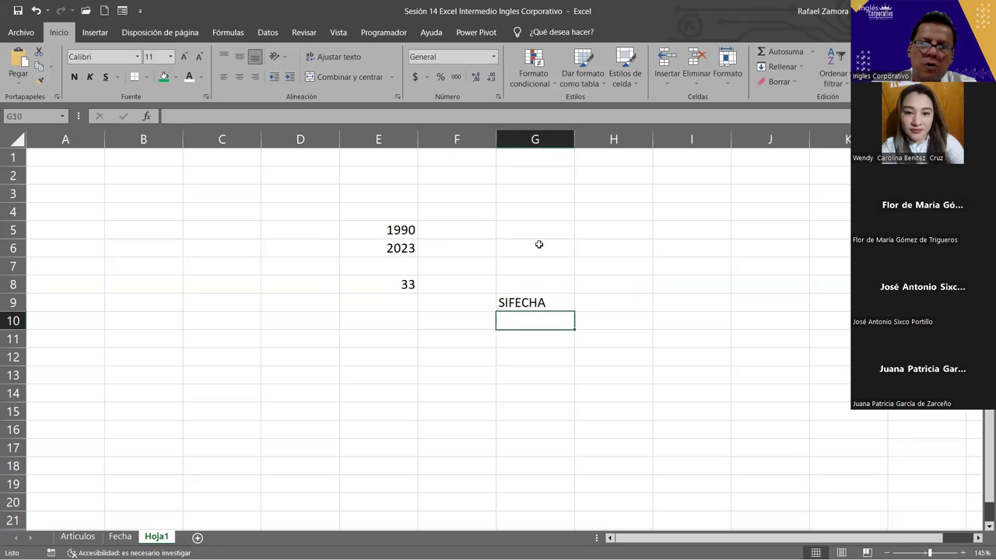
left_click(542, 229)
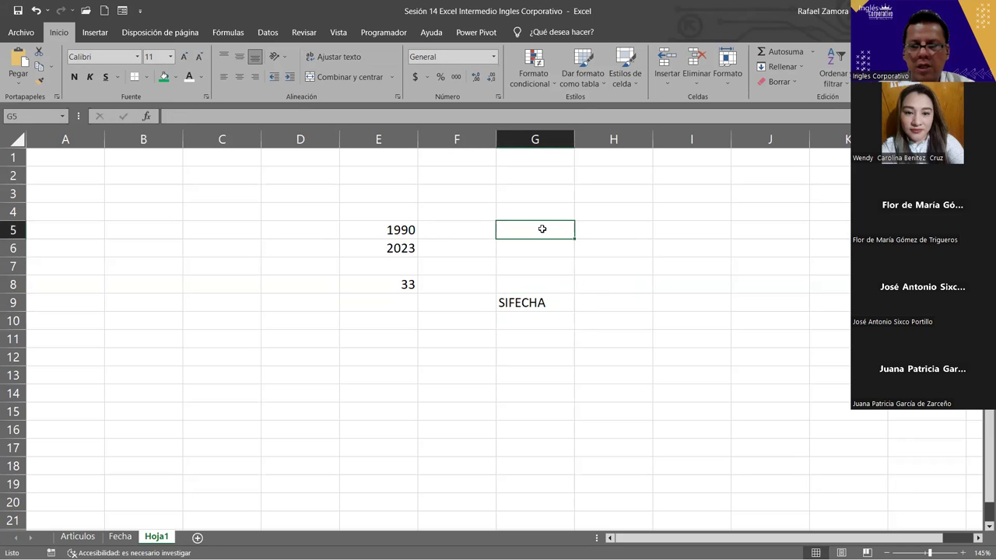
- Enter =SIFECHA(E5,E6,"Y") in G5 by clicking E5 and E6
type("=")
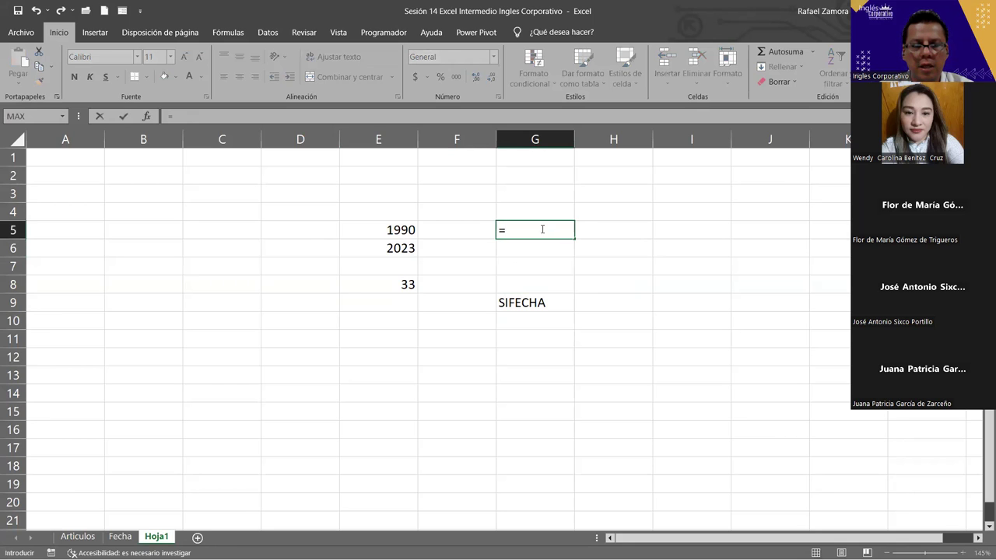
type("SIFECHA")
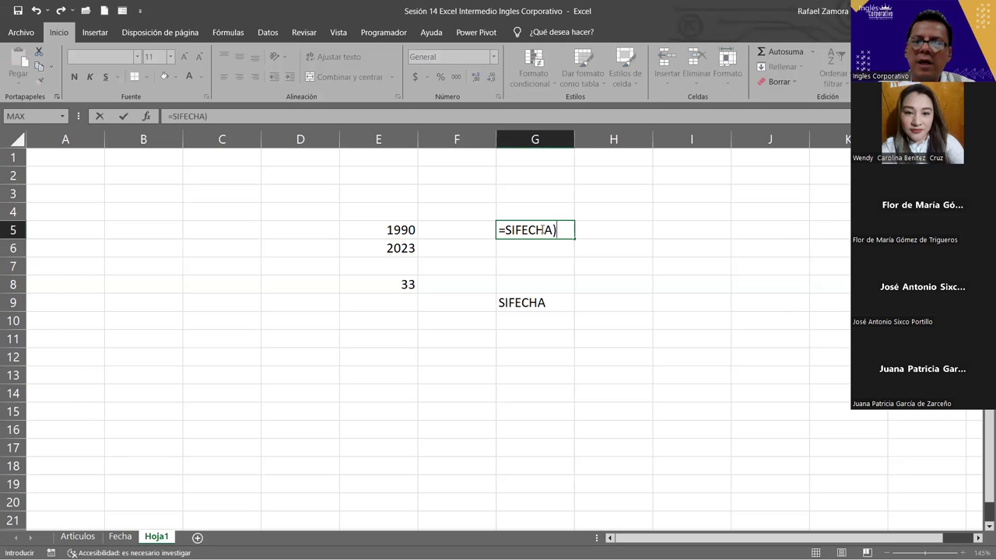
type("(")
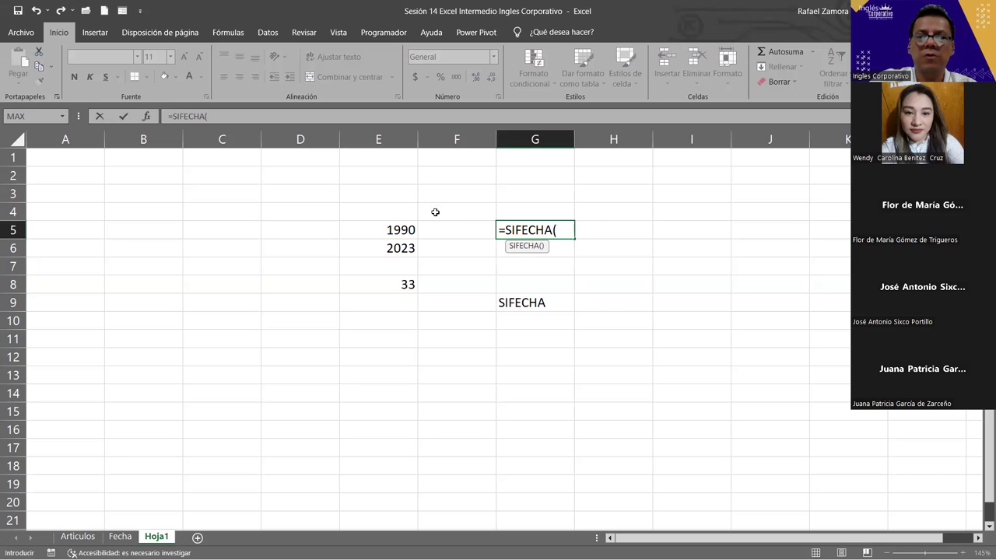
left_click(401, 231)
type(",")
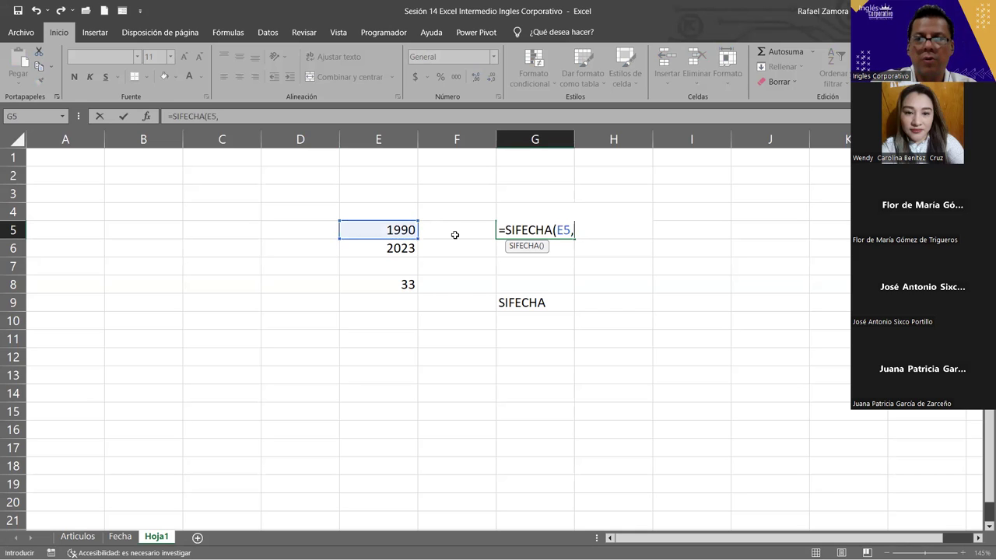
left_click(410, 249)
type(",")
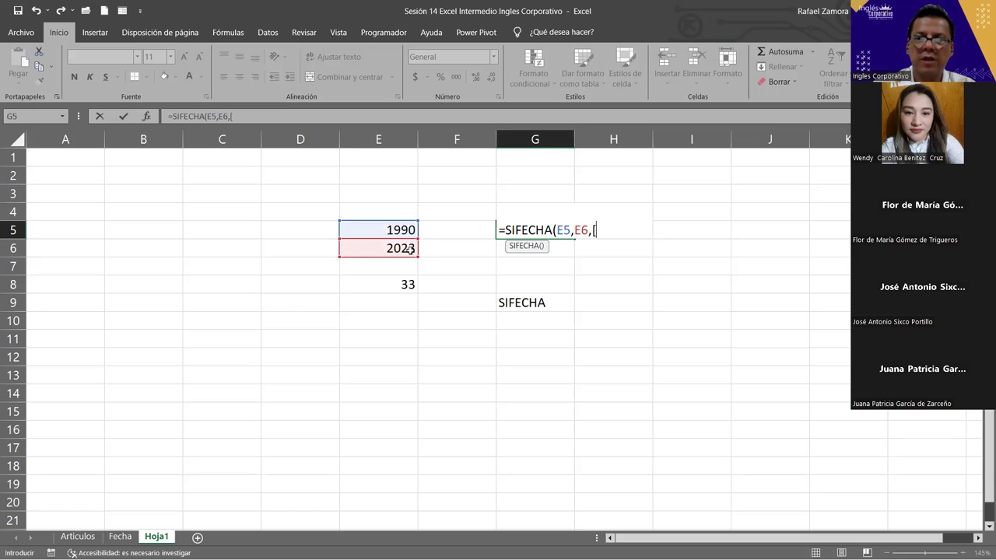
type("\"Y\")")
key("Return")
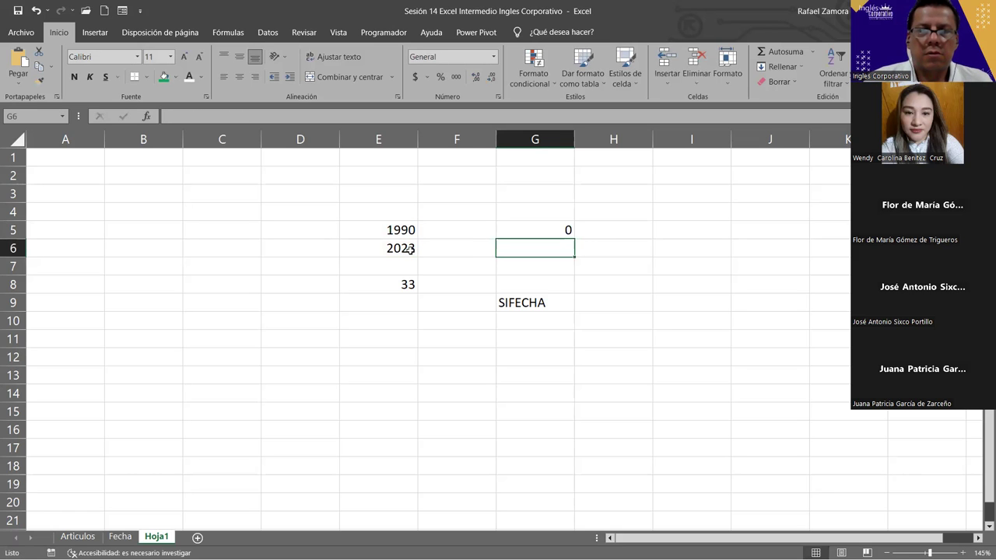
- Edit G5's formula to swap its date arguments, which returns #¡NUM!
left_click(561, 233)
double_click(561, 232)
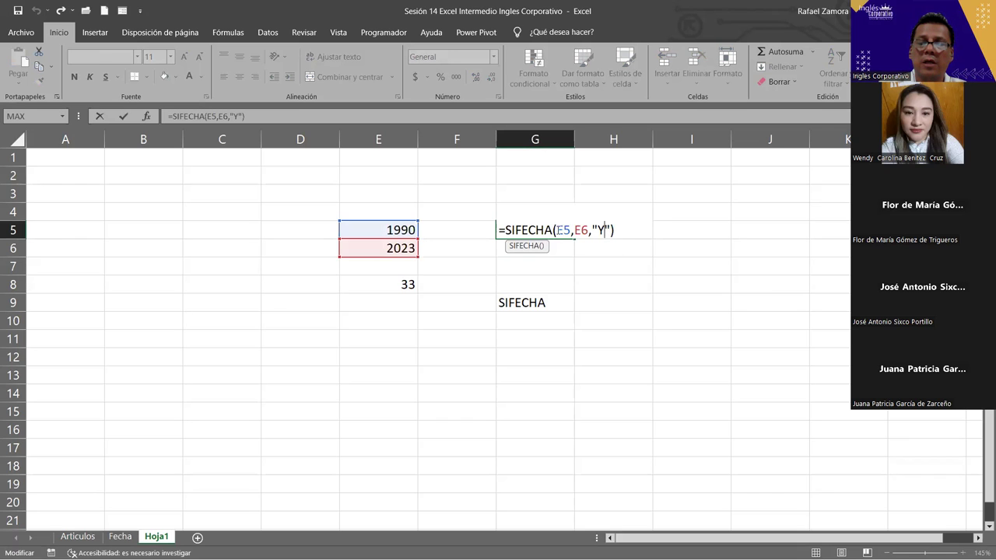
double_click(600, 228)
left_click(600, 229)
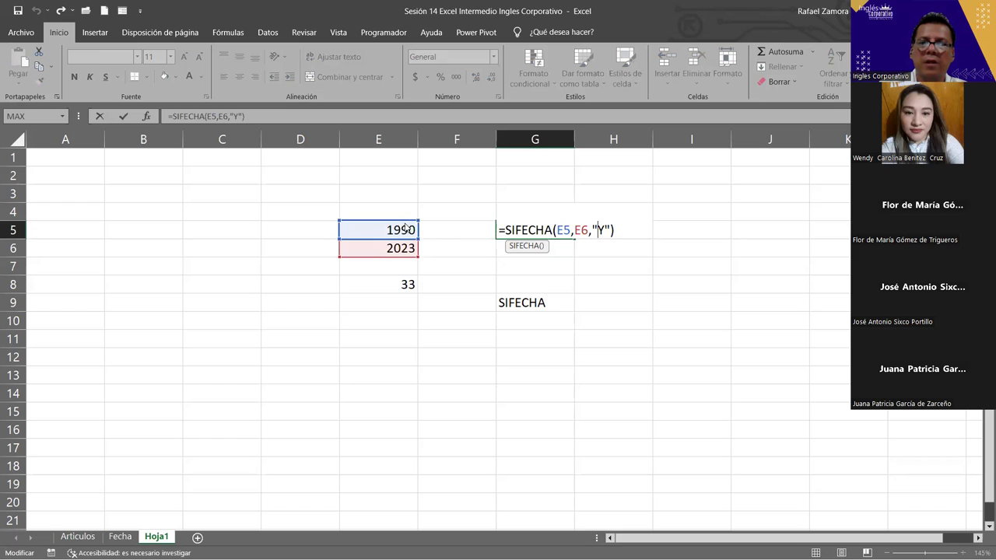
left_click_drag(405, 227, 345, 275)
left_click_drag(368, 234, 363, 247)
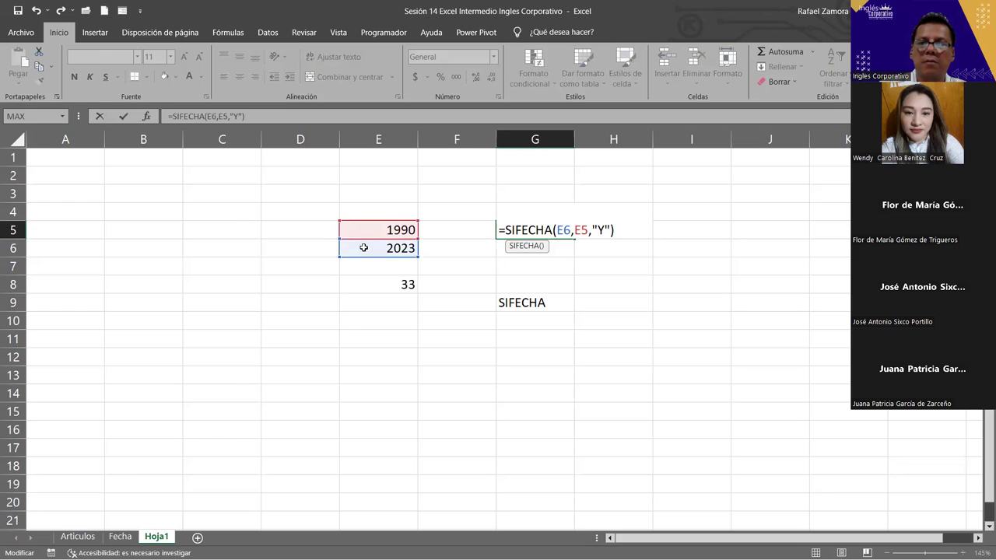
key("Return")
- Restore E5 as the first argument in G5's formula, showing 0 again
left_click(549, 233)
double_click(544, 230)
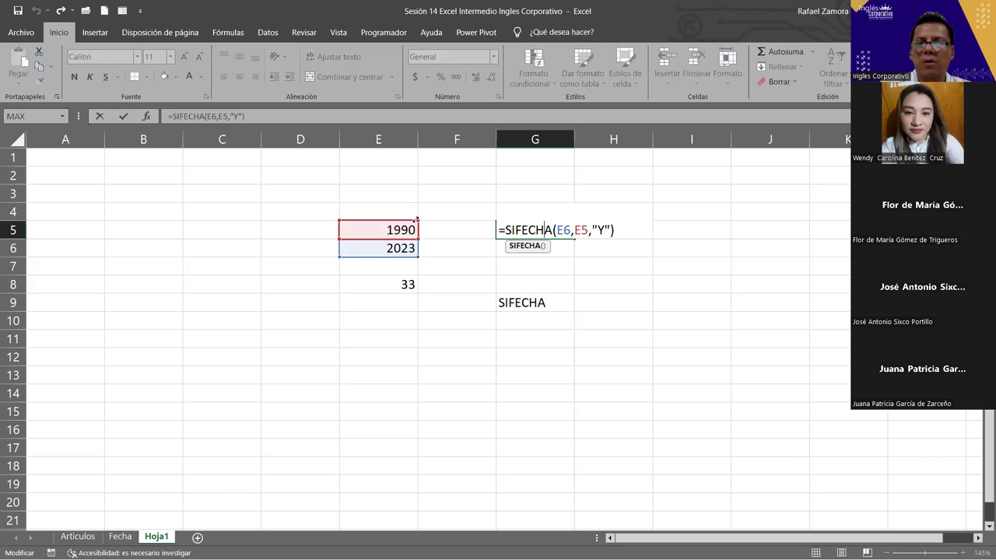
mouse_move(368, 263)
left_mouse_down()
mouse_move(366, 231)
mouse_move(371, 246)
left_mouse_up()
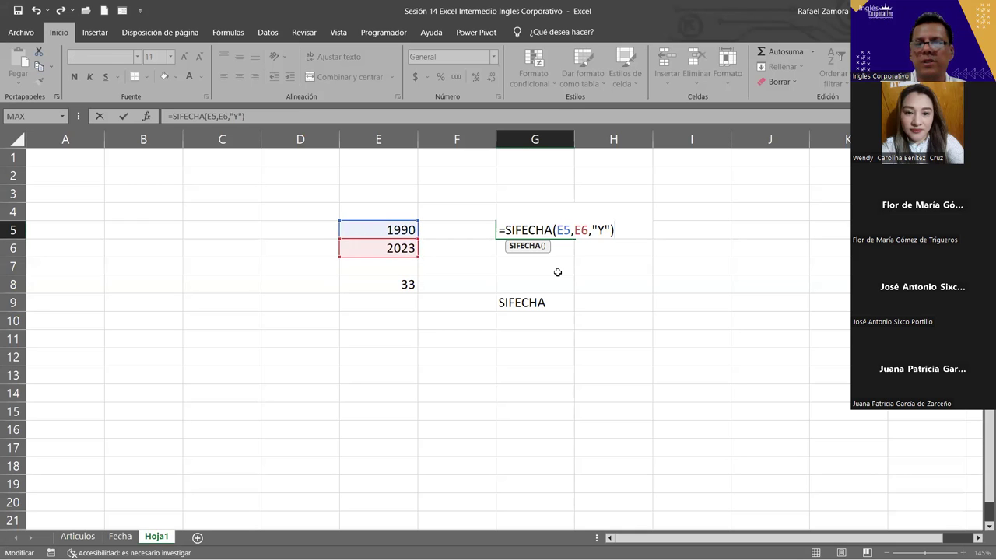
double_click(601, 228)
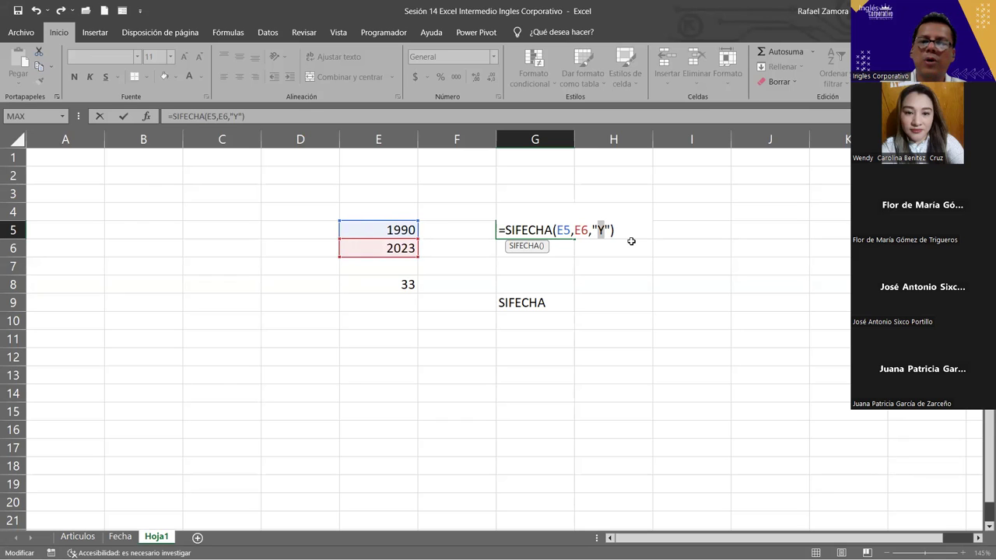
key("Return")
left_click(566, 231)
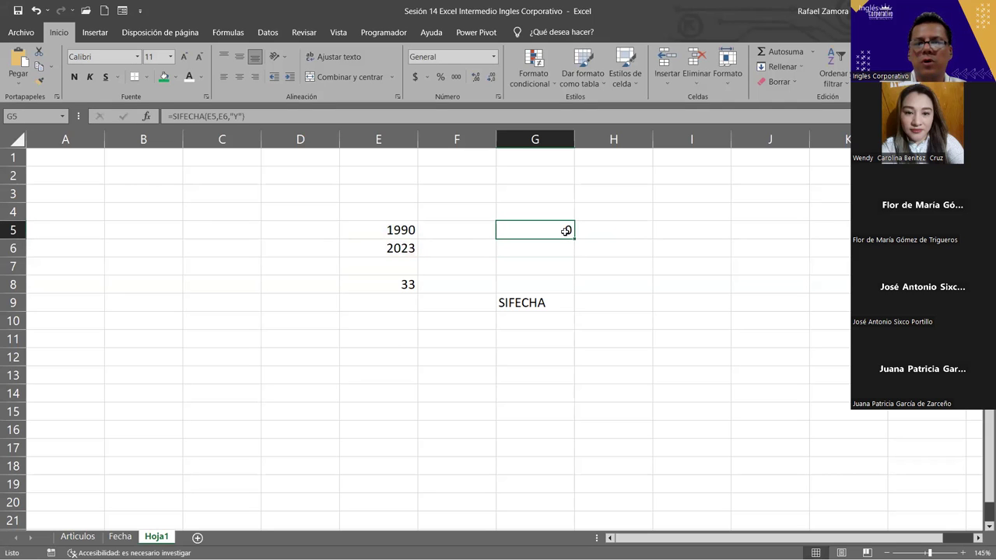
left_click(319, 229)
- Enter the dates 10-5-90 in D5 and 15-10-23 in D6
type("10-5-90")
key("Return")
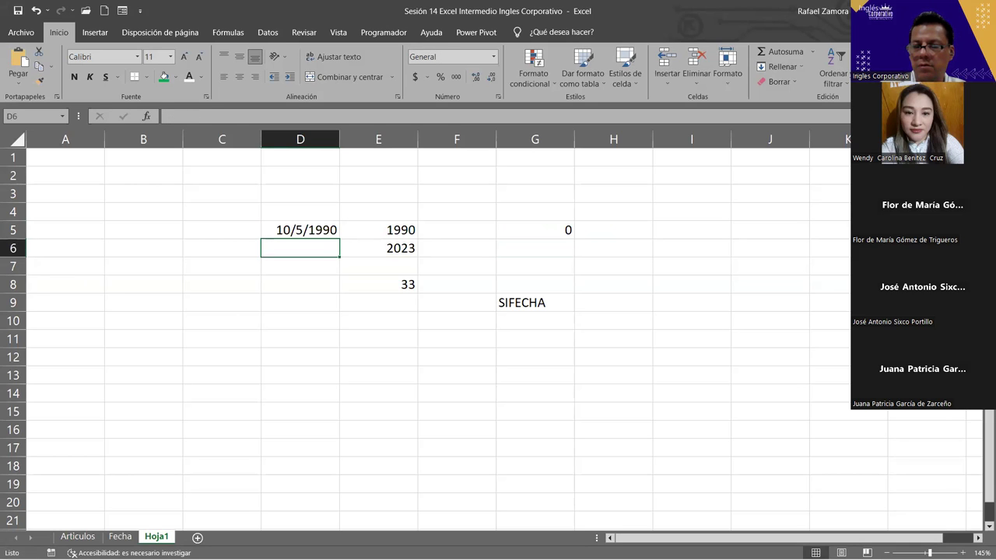
type("15-10-23")
key("Return")
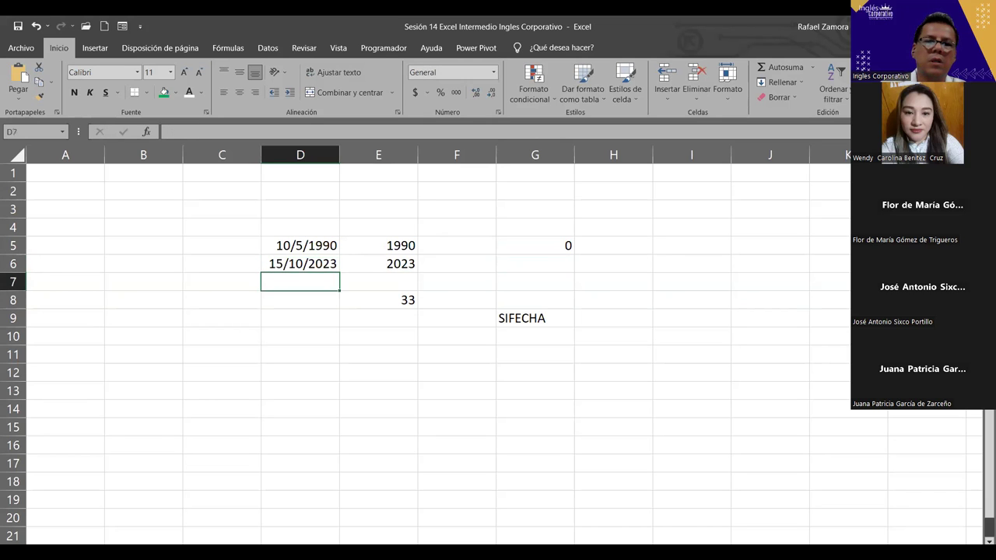
- Repoint G5's SIFECHA formula to D5 and D6 so it returns 33
left_click(505, 248)
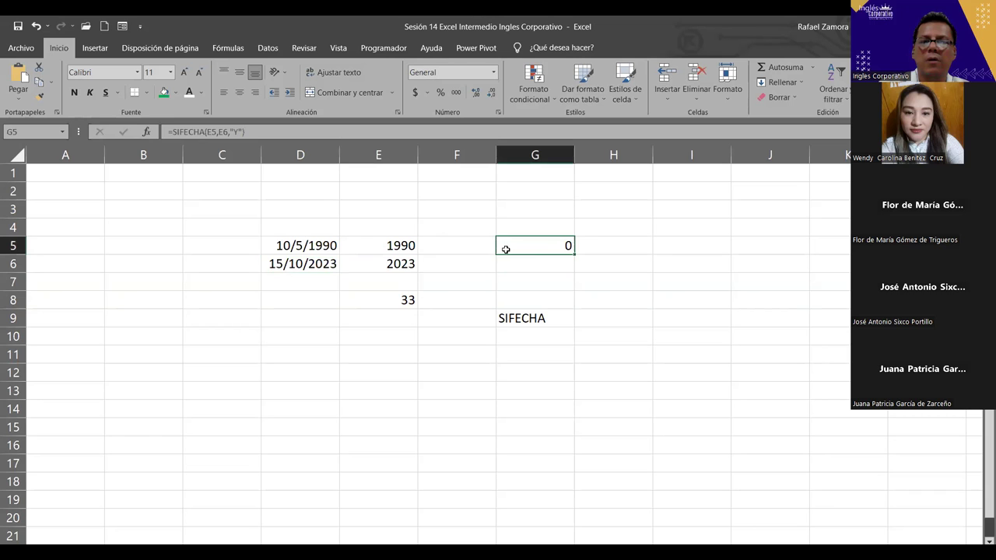
double_click(544, 239)
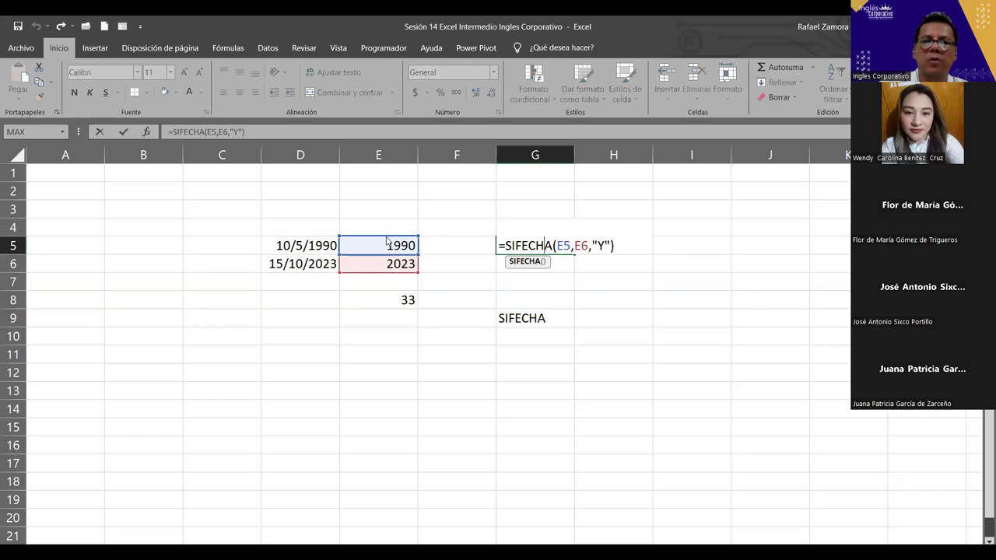
left_click_drag(387, 240, 309, 240)
mouse_move(367, 274)
left_mouse_down()
mouse_move(283, 277)
mouse_move(284, 262)
left_mouse_up()
key("Return")
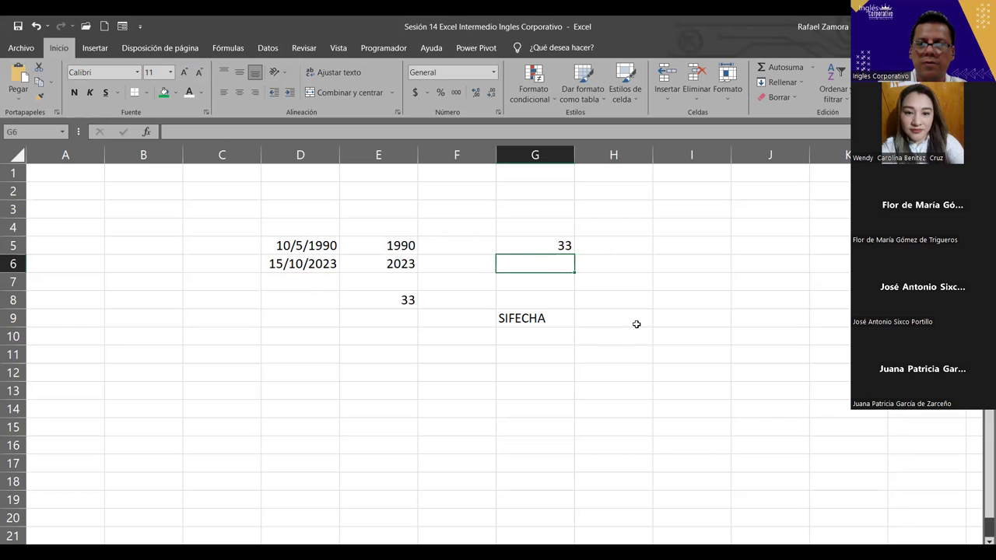
left_click(325, 317)
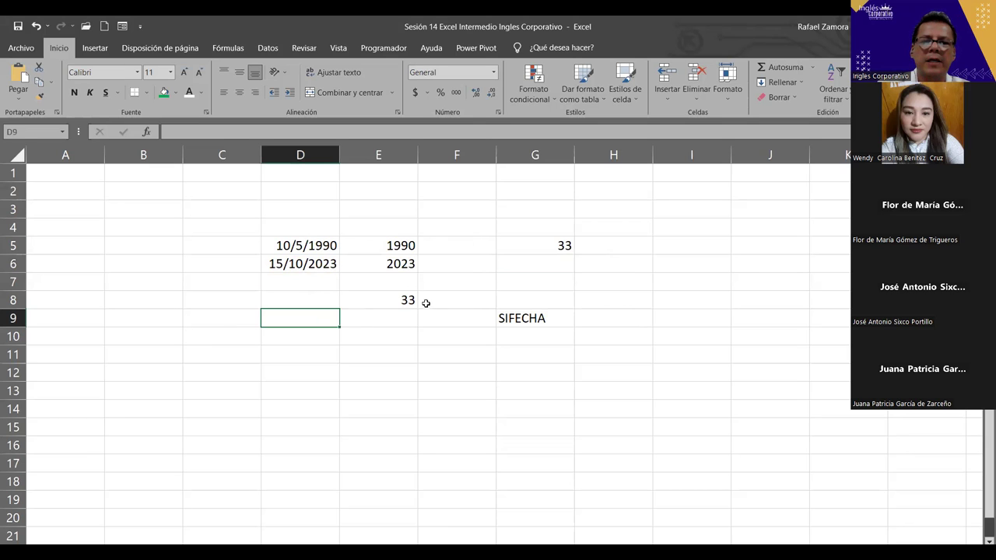
mouse_move(408, 307)
left_mouse_down()
mouse_move(395, 322)
mouse_move(419, 332)
left_mouse_up()
left_click(403, 300)
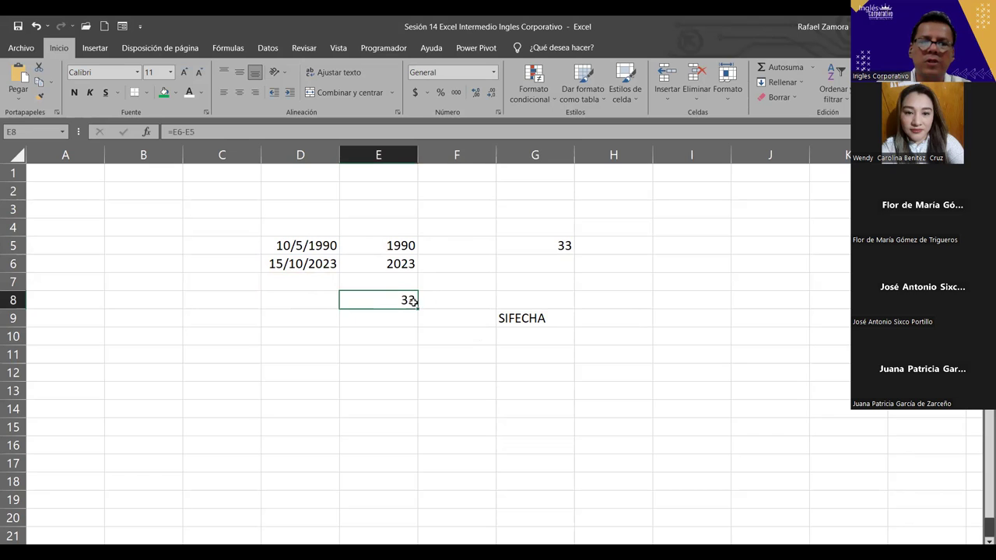
double_click(403, 300)
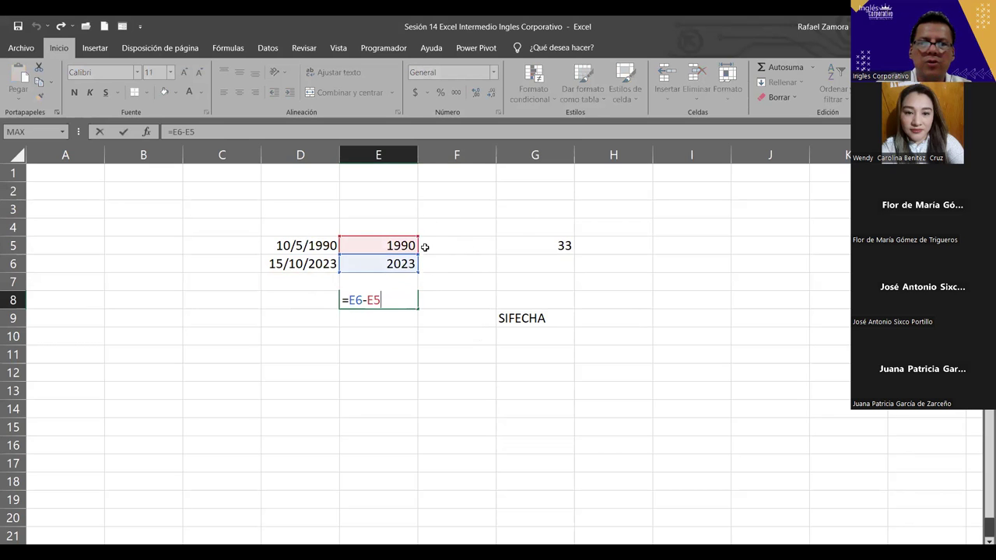
key("Return")
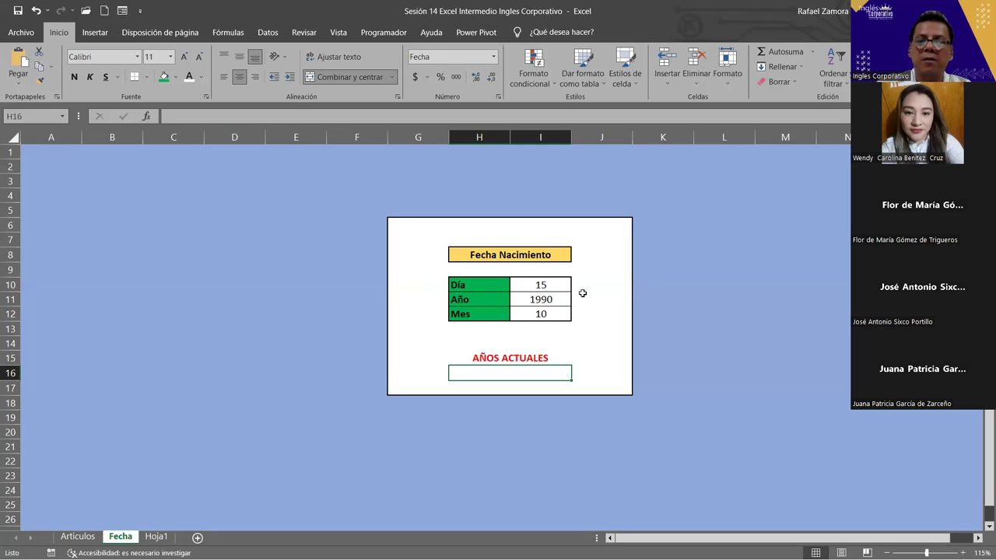
left_click(156, 536)
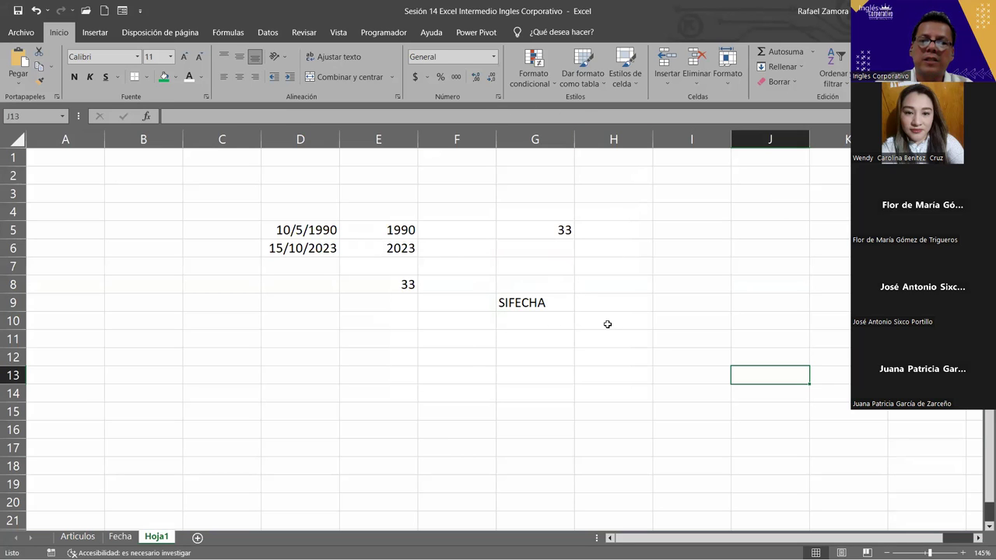
left_click(553, 304)
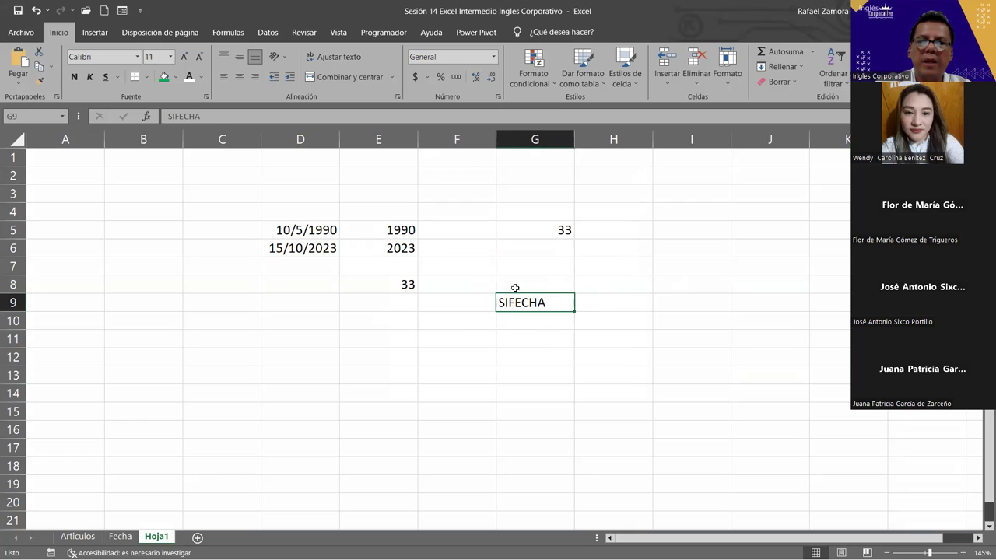
- Enter =FORMULATEXTO(E10) in E12 to display E10's formula as text
left_click(385, 324)
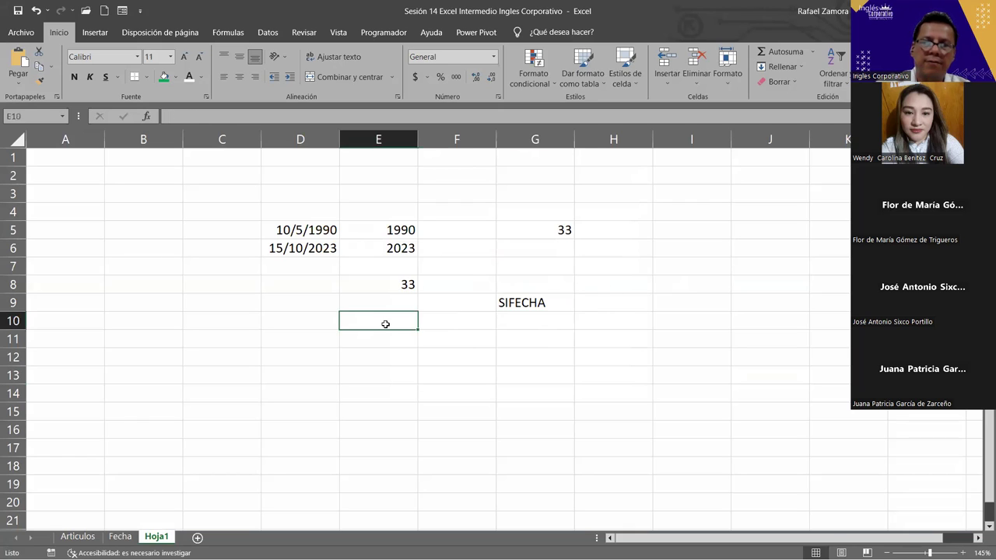
left_click(389, 364)
type("=")
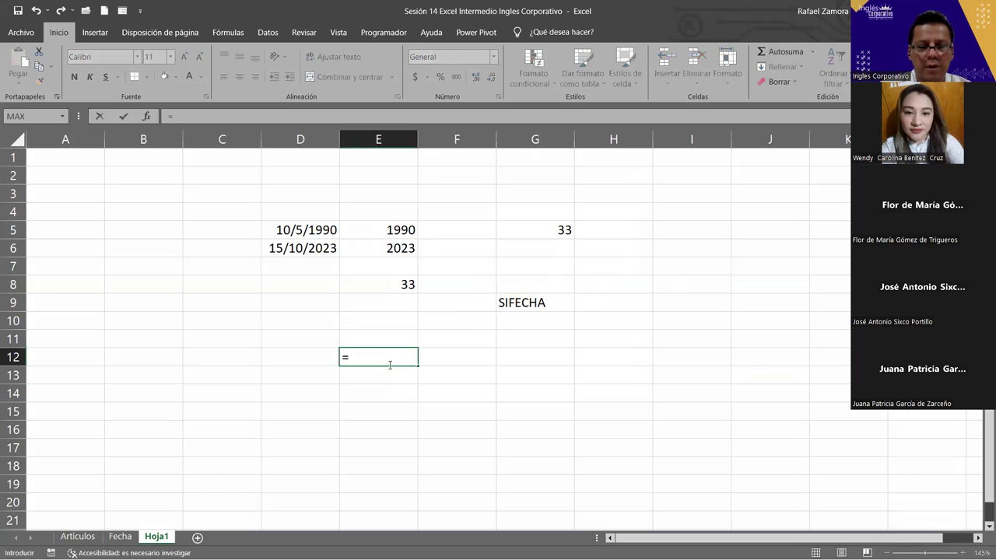
type("FORMU")
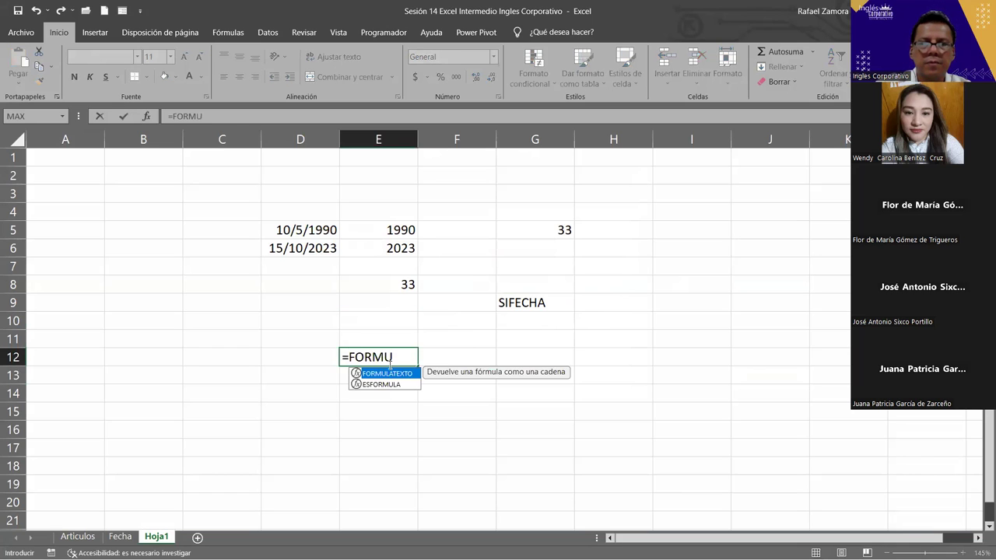
key("Tab")
left_click(377, 324)
key("Return")
- Enter =SIFECHA(E5,E6,"Y") in E10, which returns 0
left_click(382, 321)
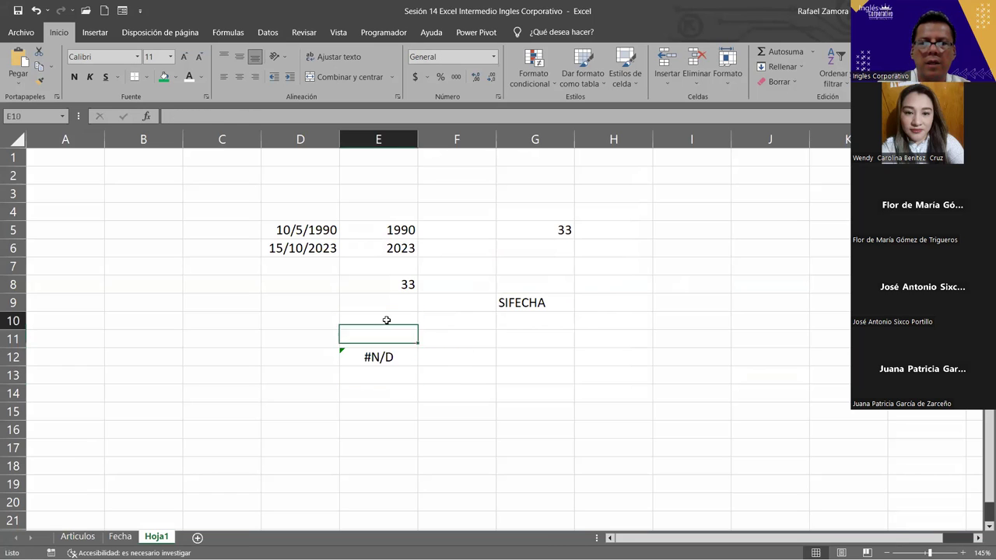
type("=")
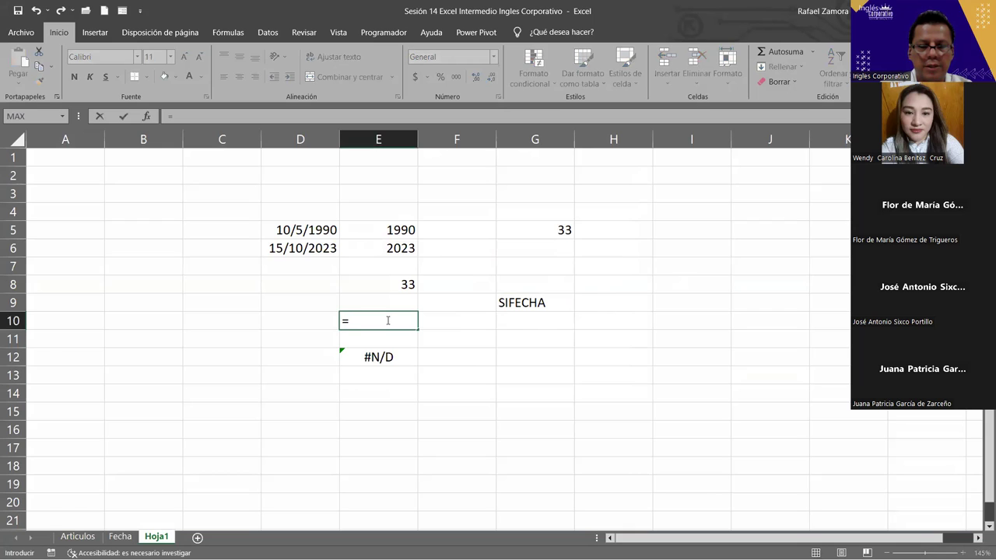
type("SIFECHA")
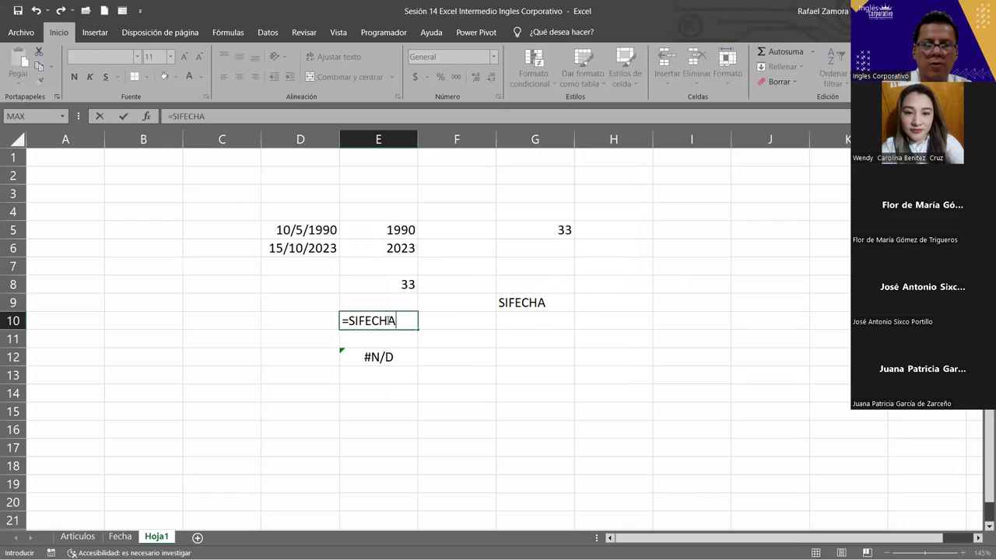
type("(")
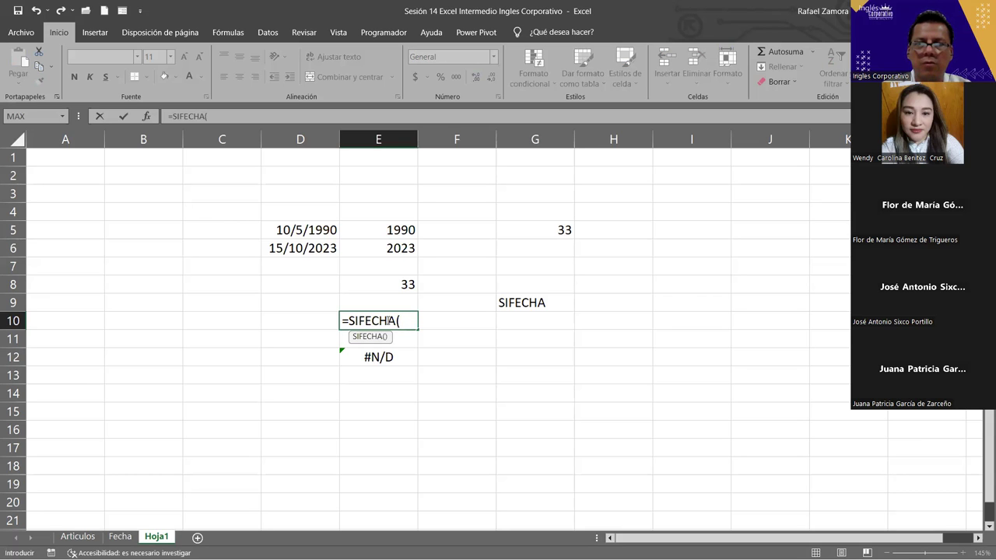
left_click(410, 229)
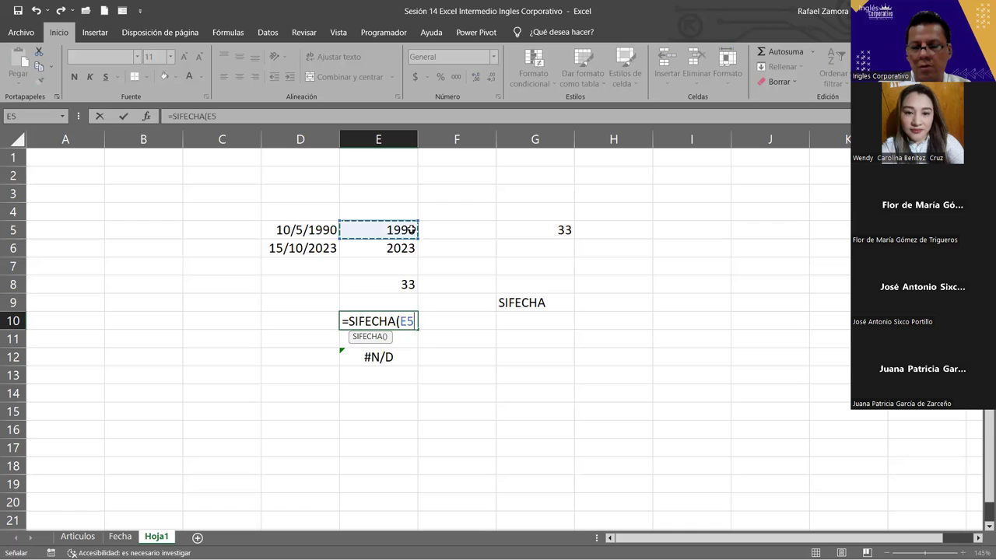
type(",")
left_click(393, 247)
type(",\"")
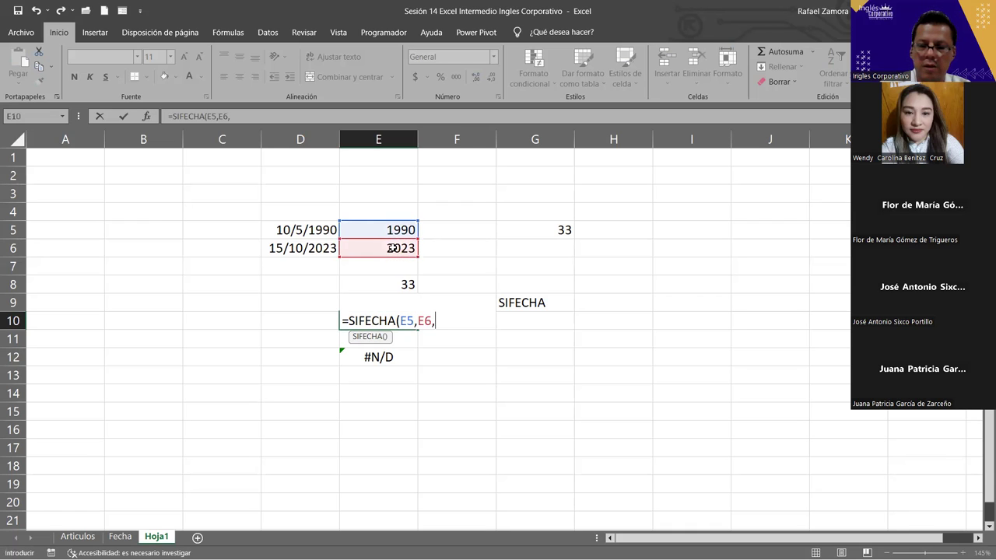
type("2")
key("BackSpace")
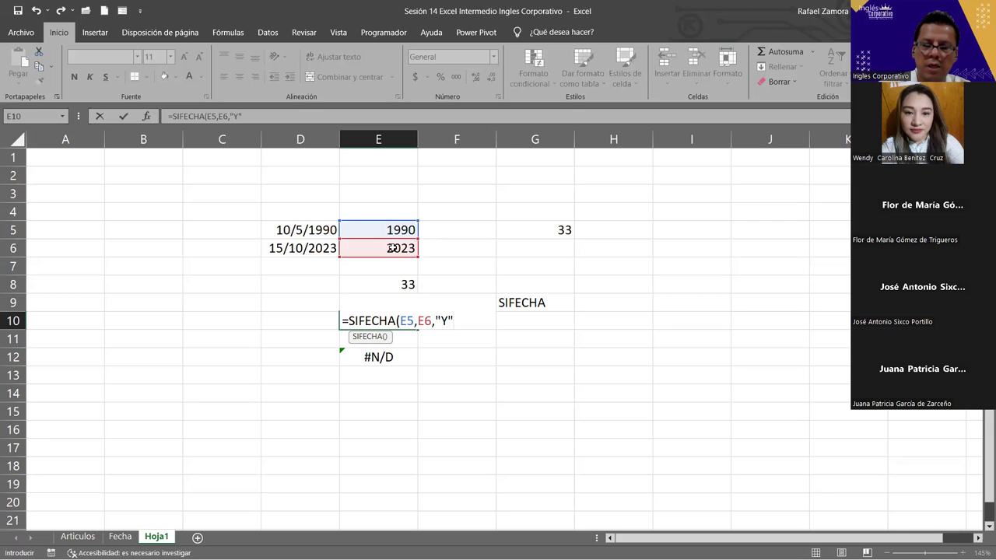
key("Return")
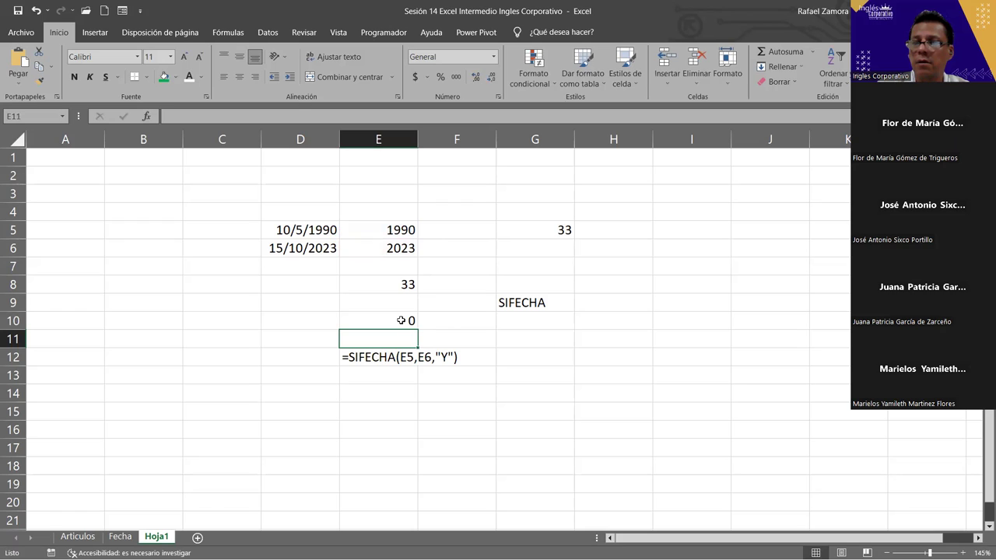
- Point E10's SIFECHA at the dates in D5 and D6, returning 33 years
double_click(400, 321)
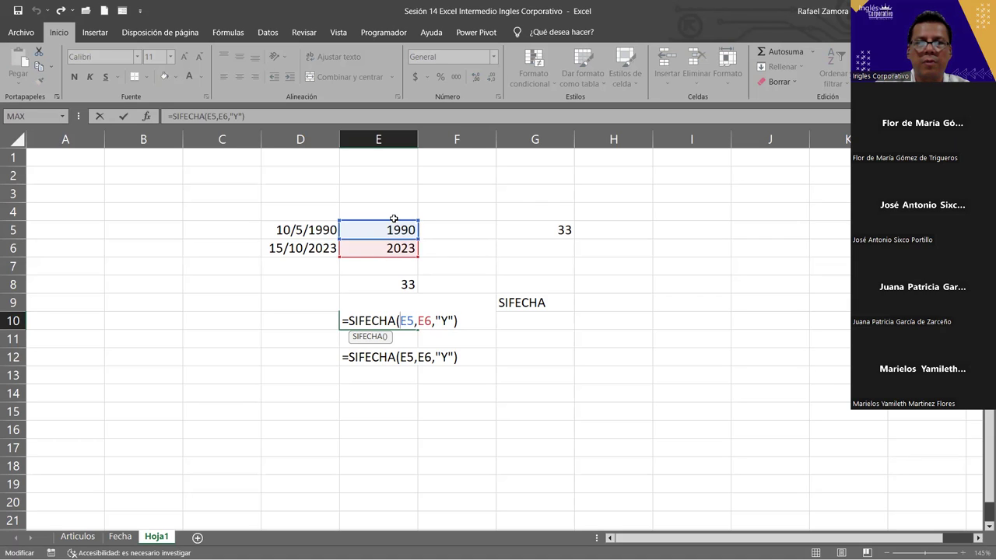
mouse_move(392, 225)
left_mouse_down()
mouse_move(314, 228)
mouse_move(280, 246)
left_mouse_up()
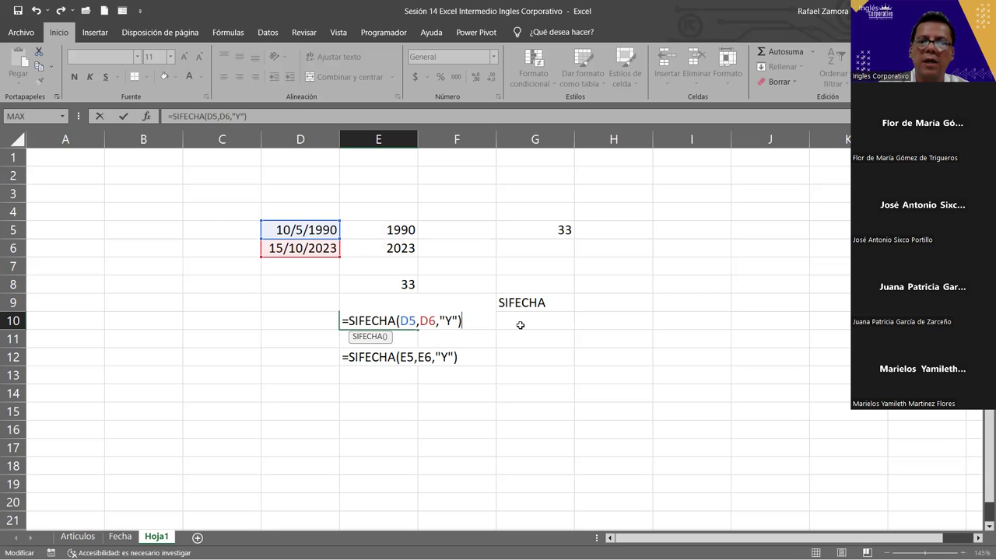
key("Return")
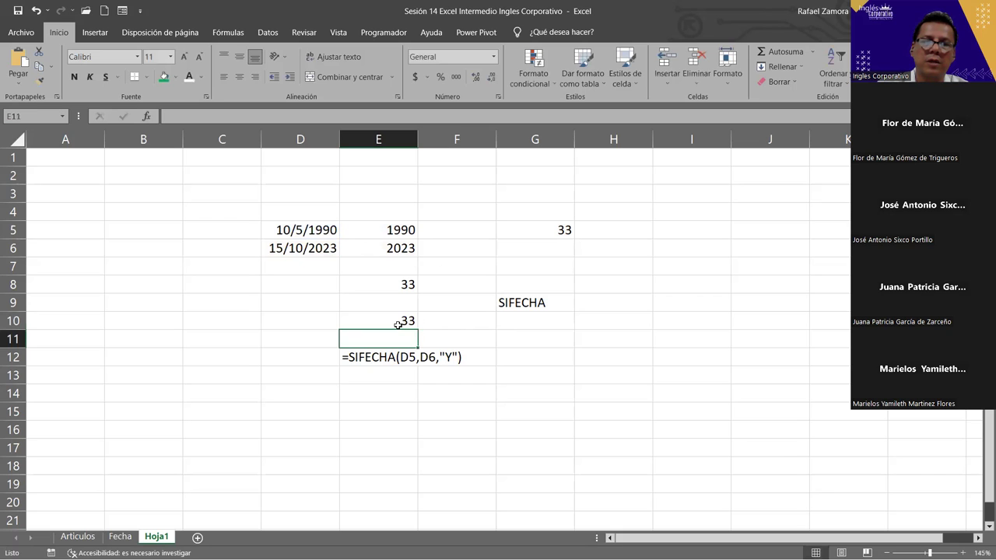
- Change the SIFECHA unit to "M" (401 months), then "D" (12211 days)
double_click(397, 325)
double_click(448, 320)
type("M")
key("Return")
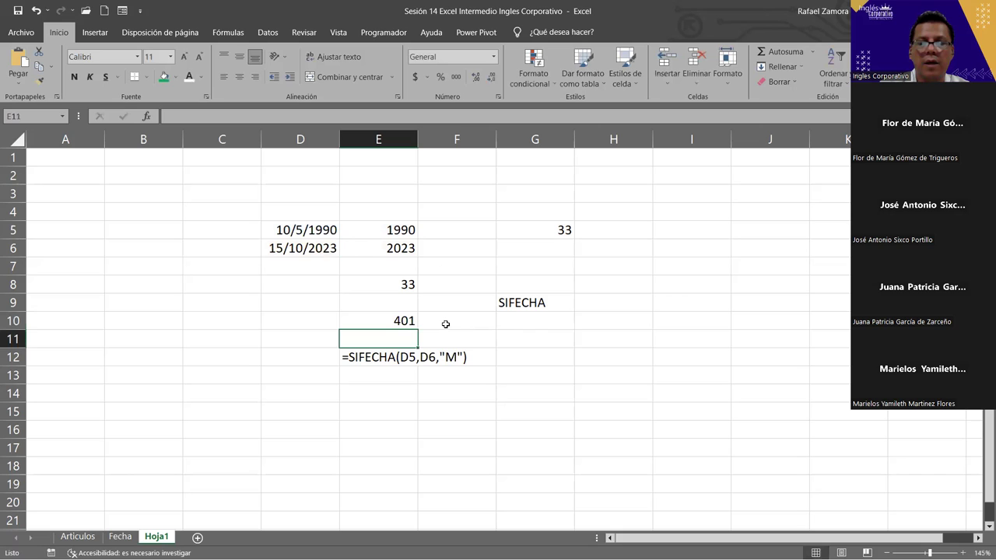
double_click(404, 321)
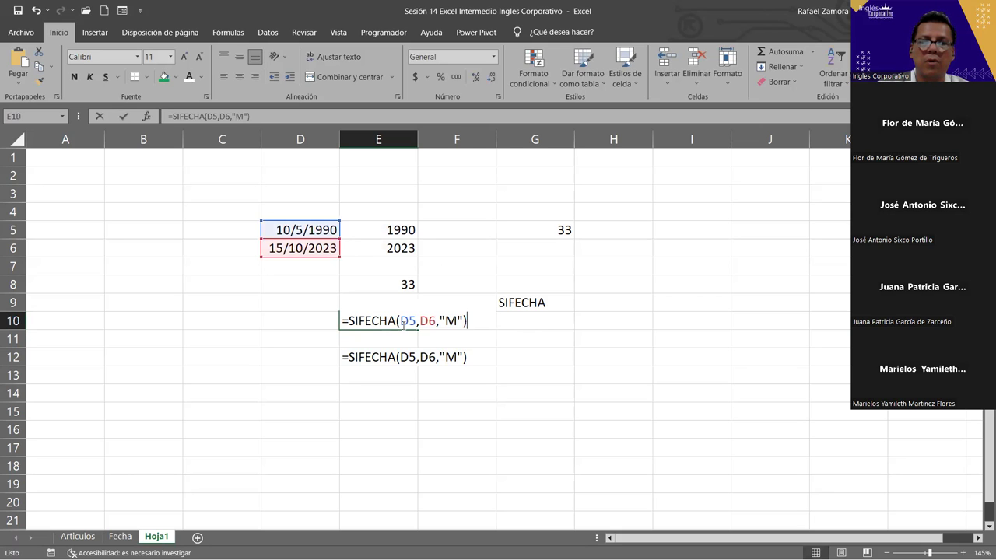
double_click(449, 320)
type("D")
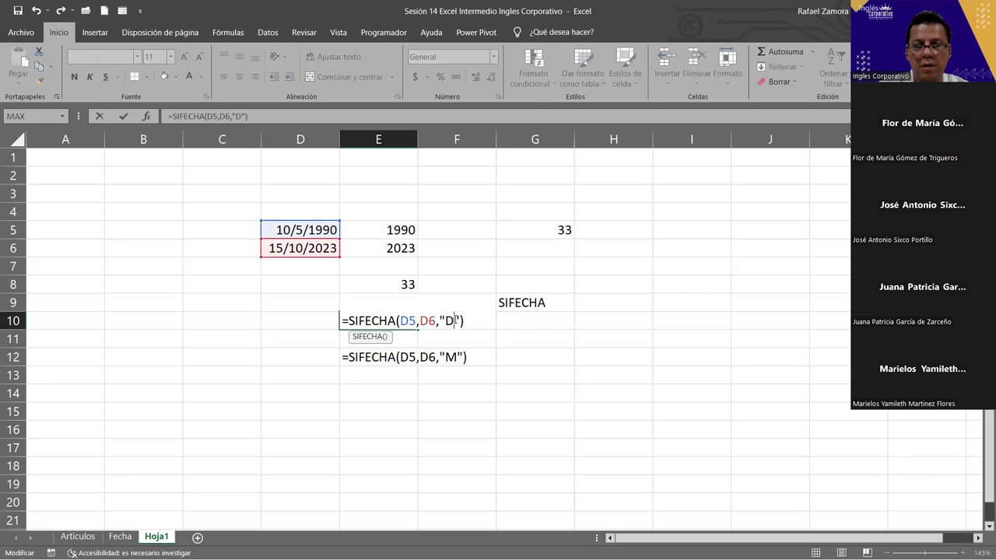
key("Return")
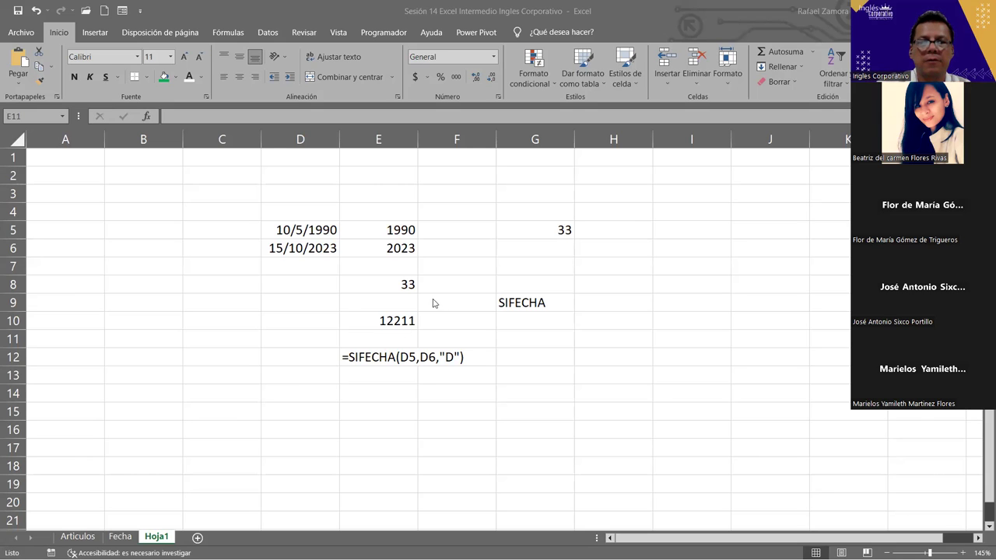
- Begin re-pointing E10's date references from D5 and D6 to E5 and E6
left_click(408, 318)
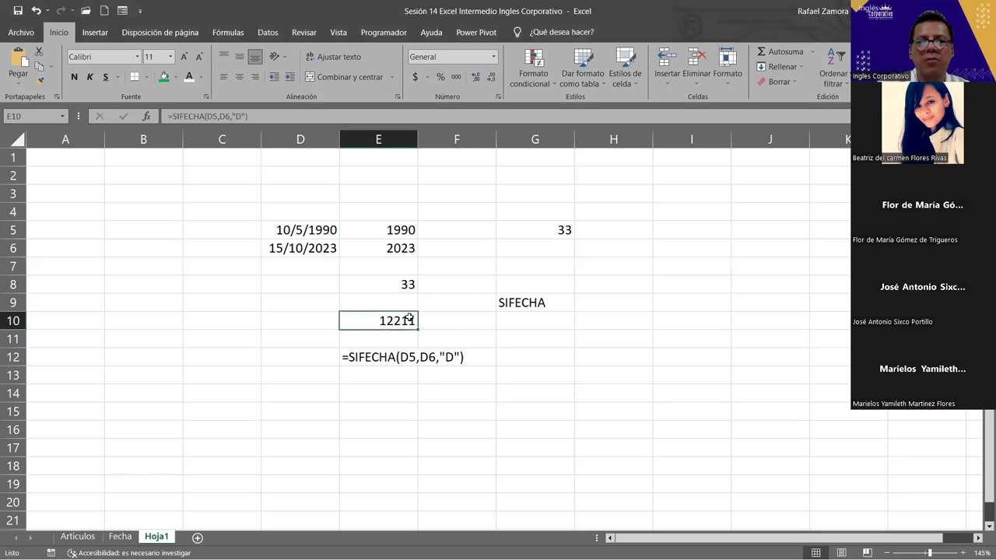
double_click(409, 318)
left_click_drag(336, 226, 385, 226)
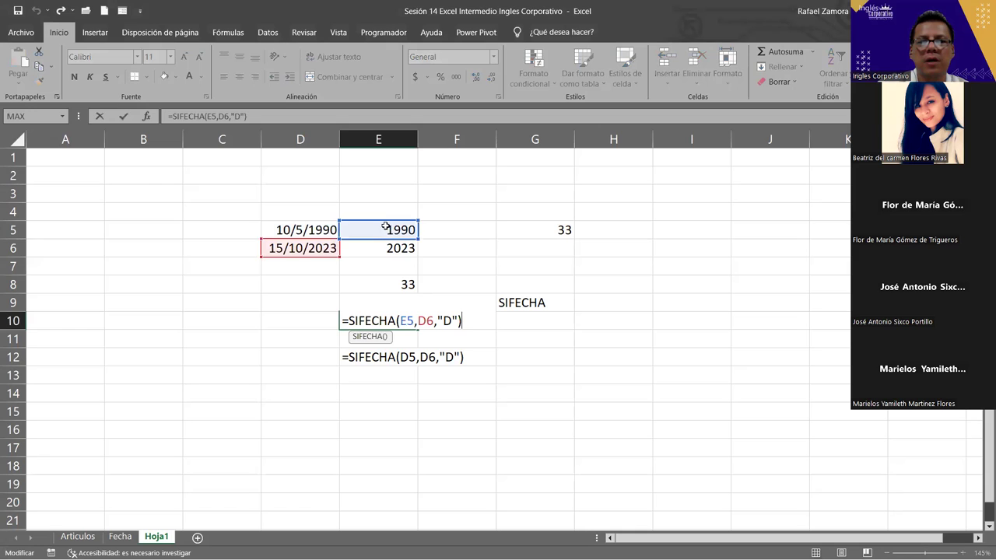
left_click_drag(336, 257, 399, 248)
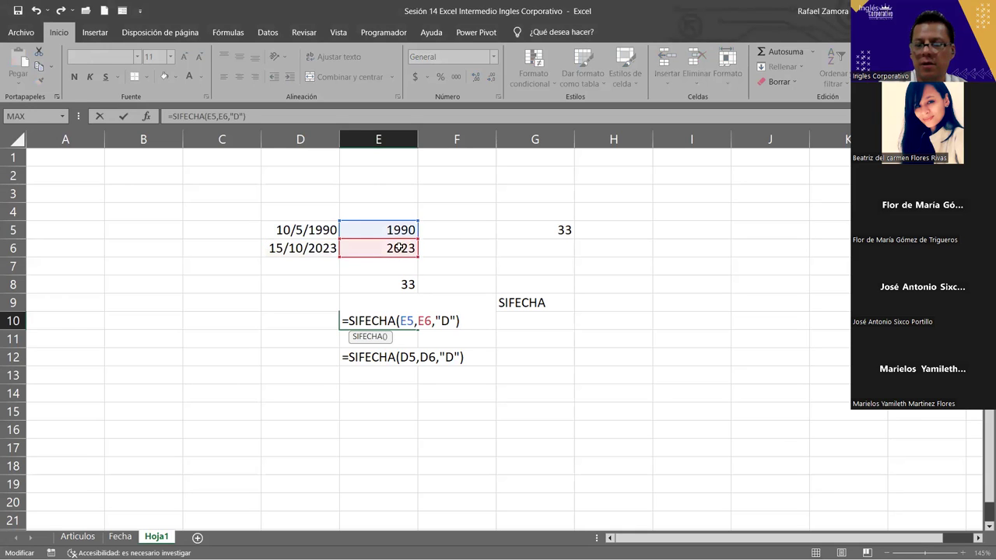
- Confirm E10's days formula, then swap G5's date references to D6 and D5, producing #¡NUM!
key("Return")
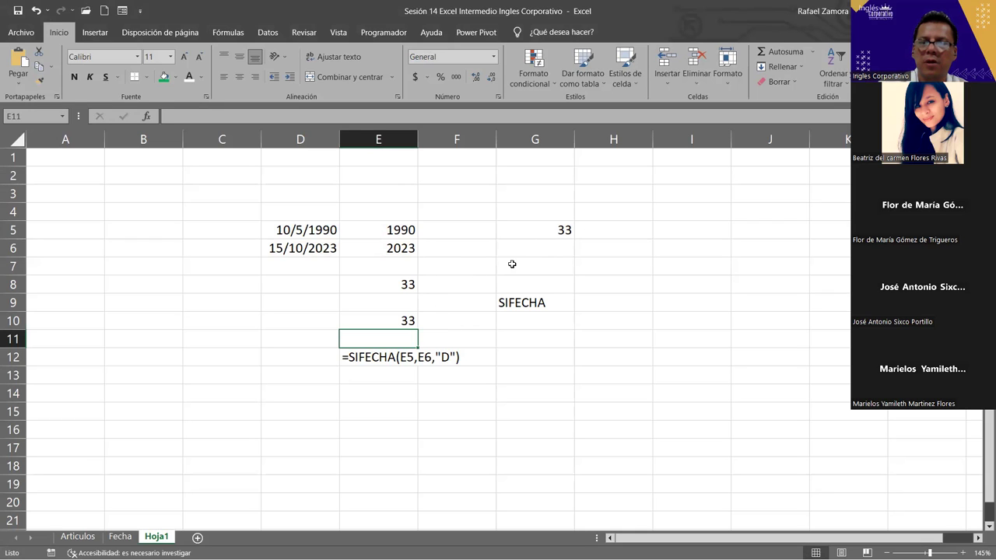
double_click(564, 230)
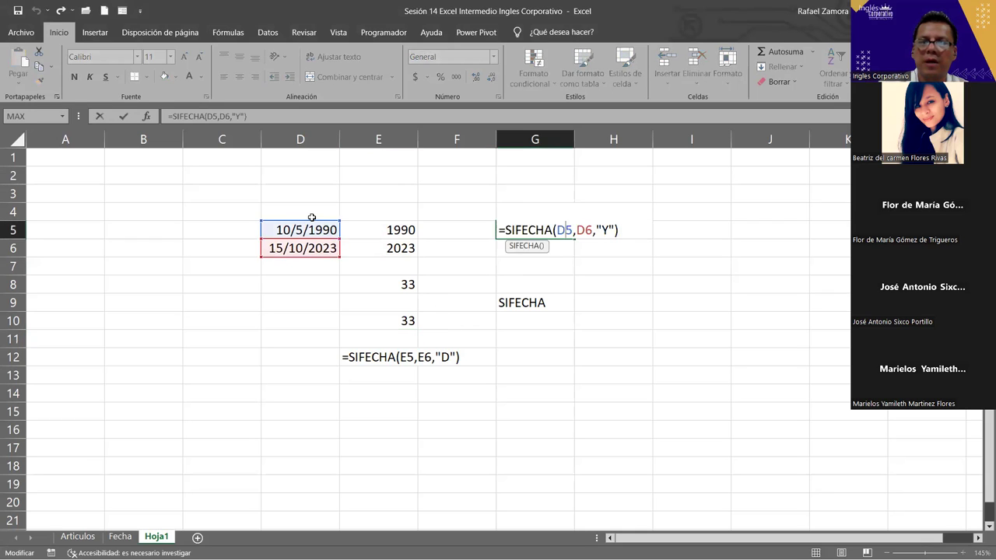
left_click_drag(309, 223, 306, 284)
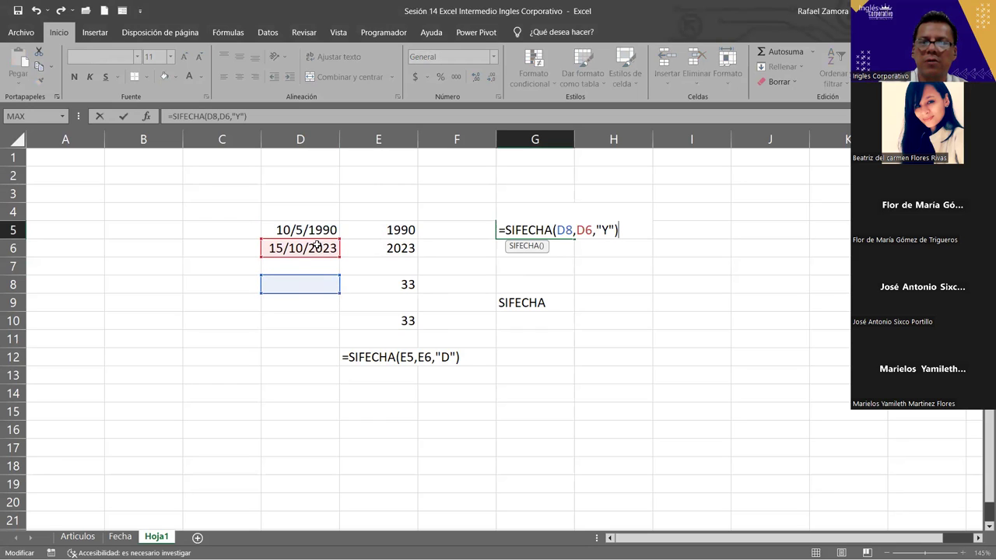
left_click_drag(318, 240, 319, 224)
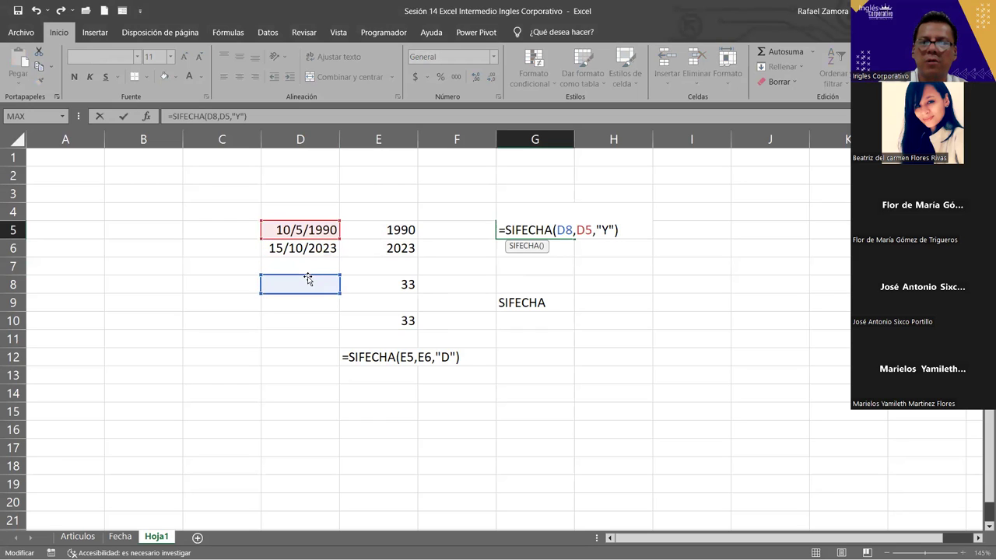
left_click_drag(308, 277, 316, 249)
key("Return")
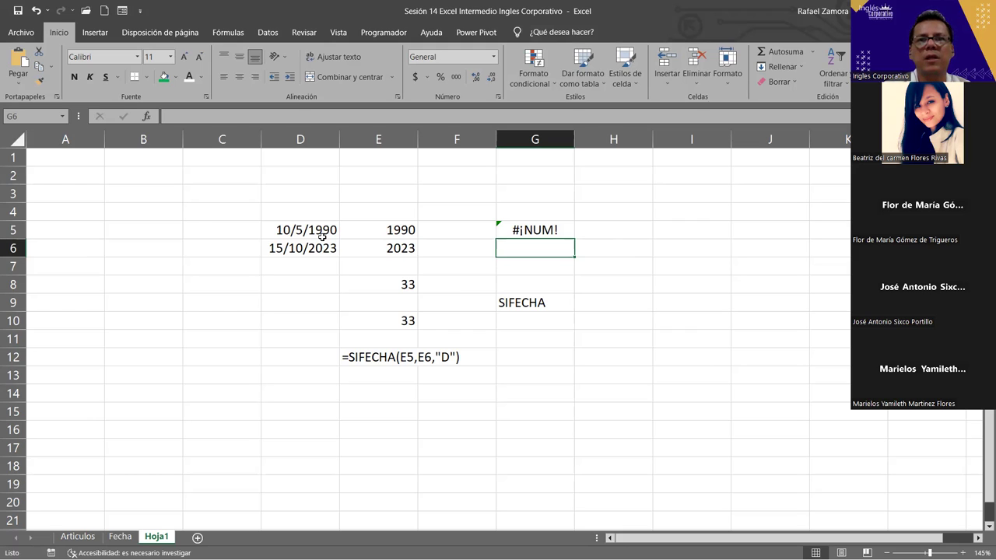
- Undo G5's date reversal and commit the years formula in F6
key("ctrl+z")
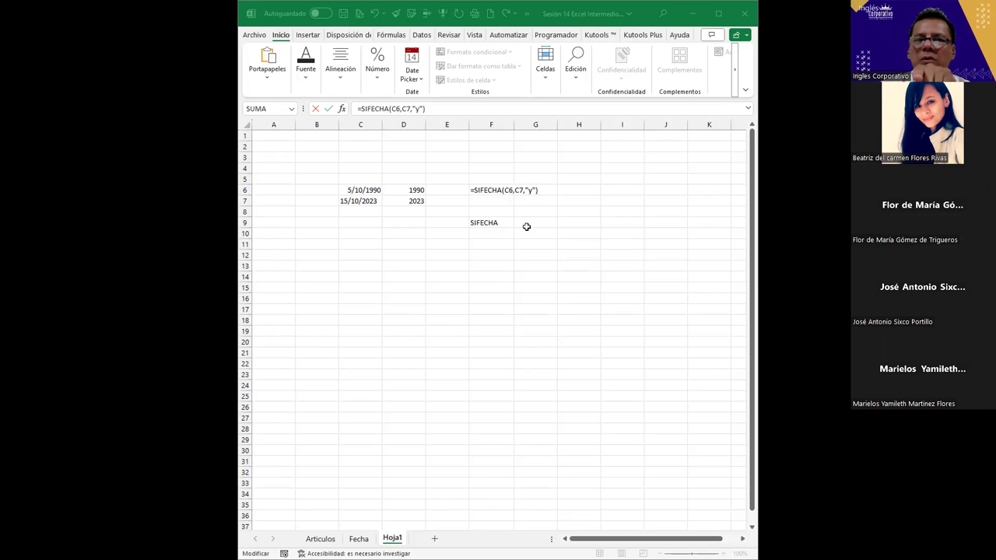
left_click(484, 211)
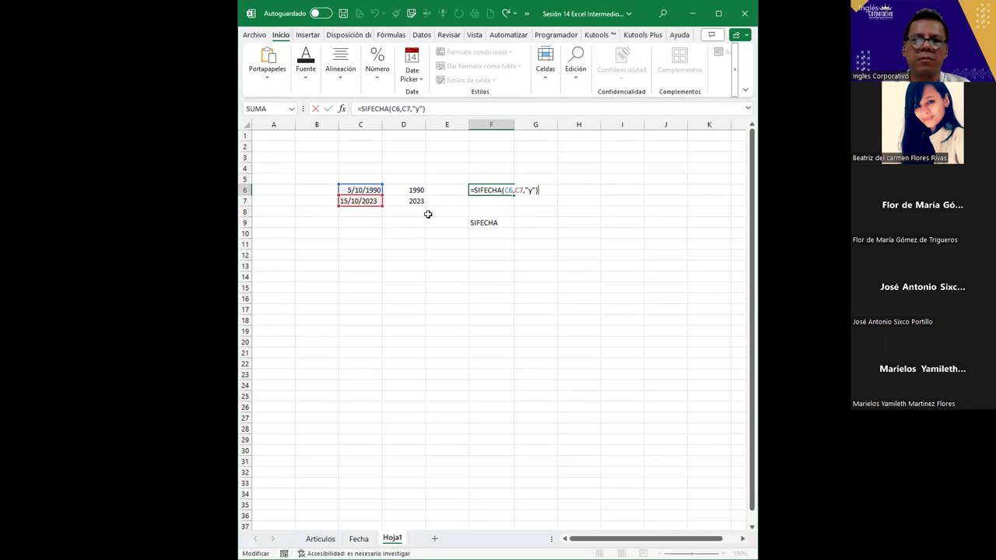
key("ctrl+Return")
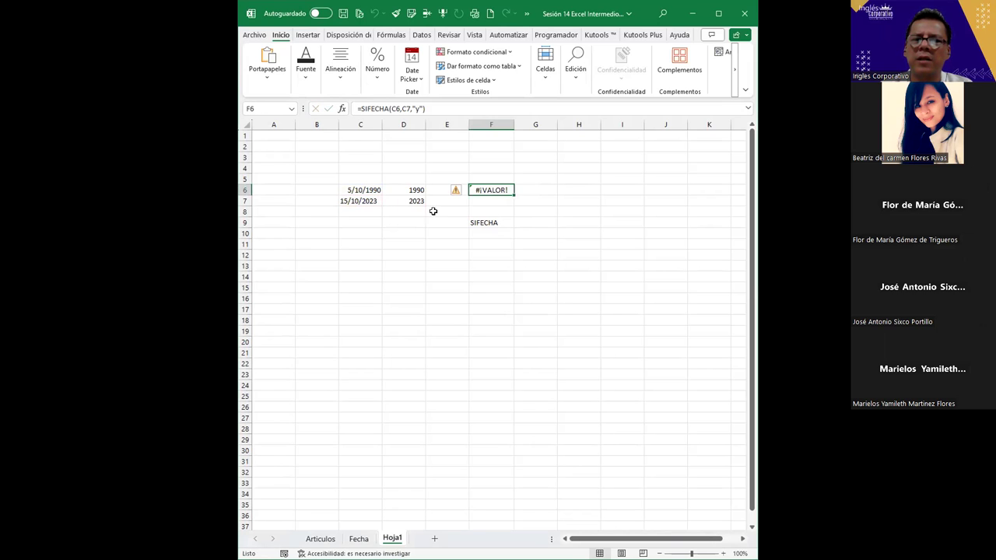
- Compare C6's number format and apply Short Date to C7
left_click(367, 193)
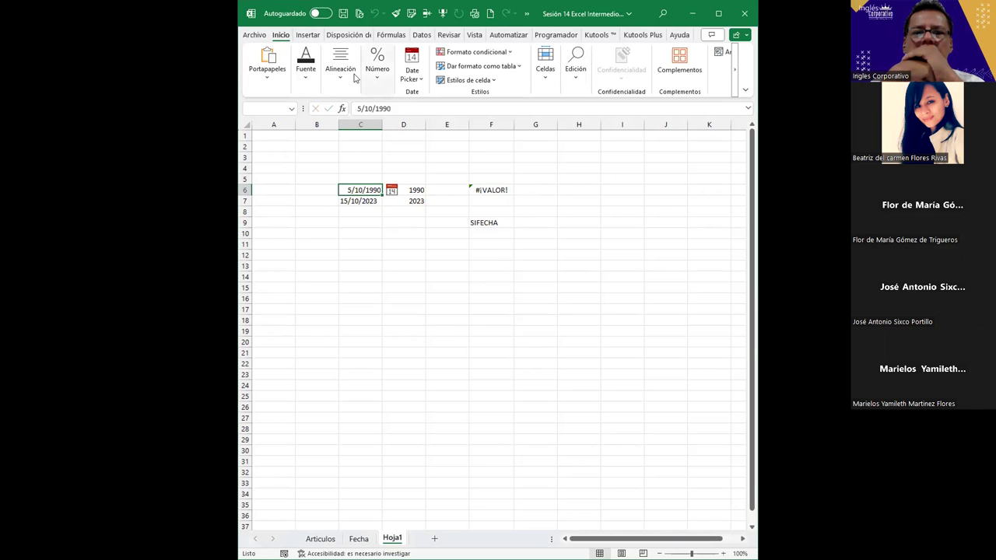
left_click(376, 84)
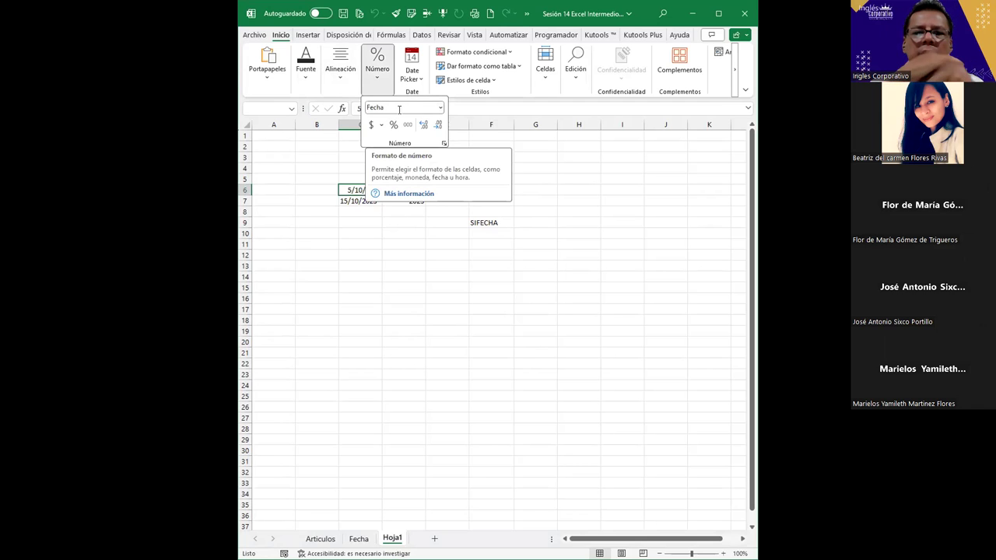
left_click(363, 206)
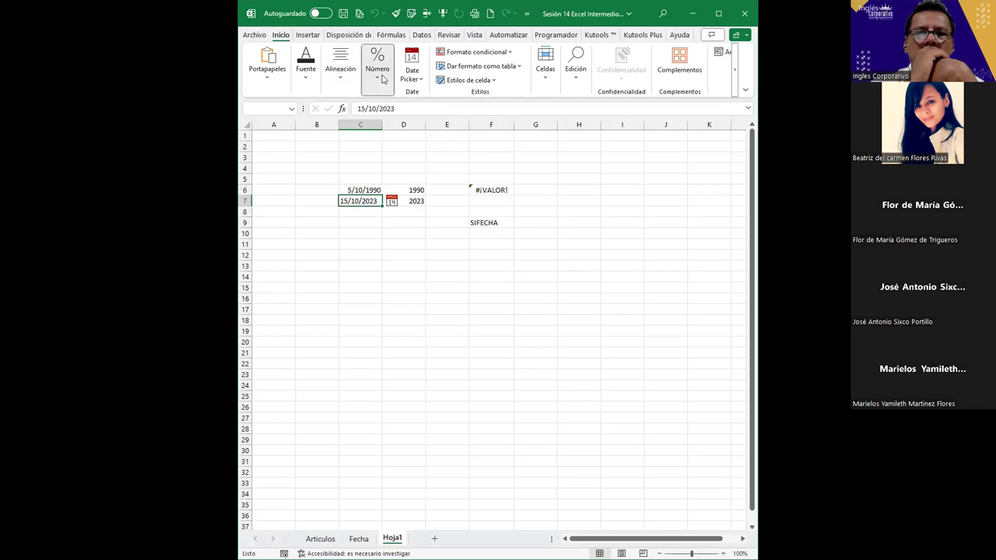
left_click(393, 92)
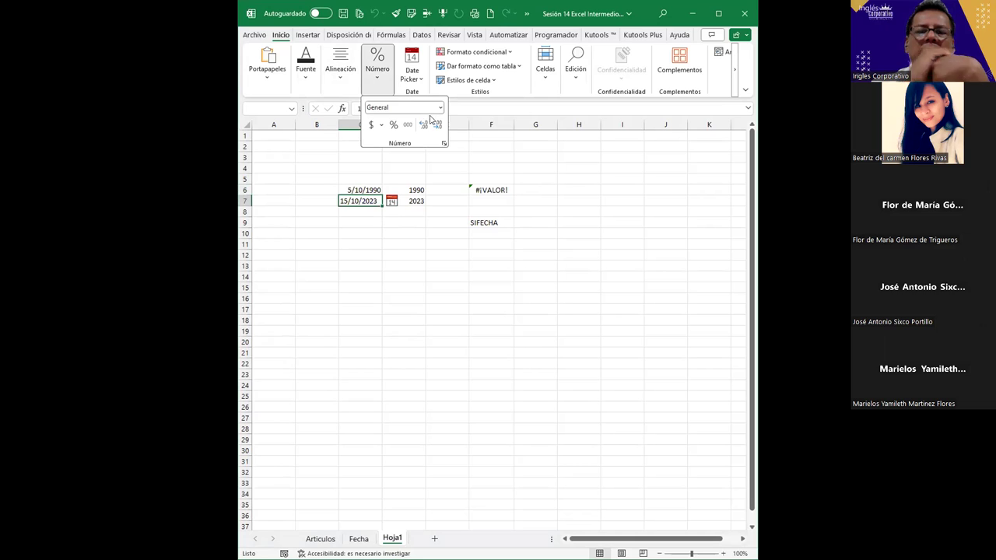
left_click(436, 110)
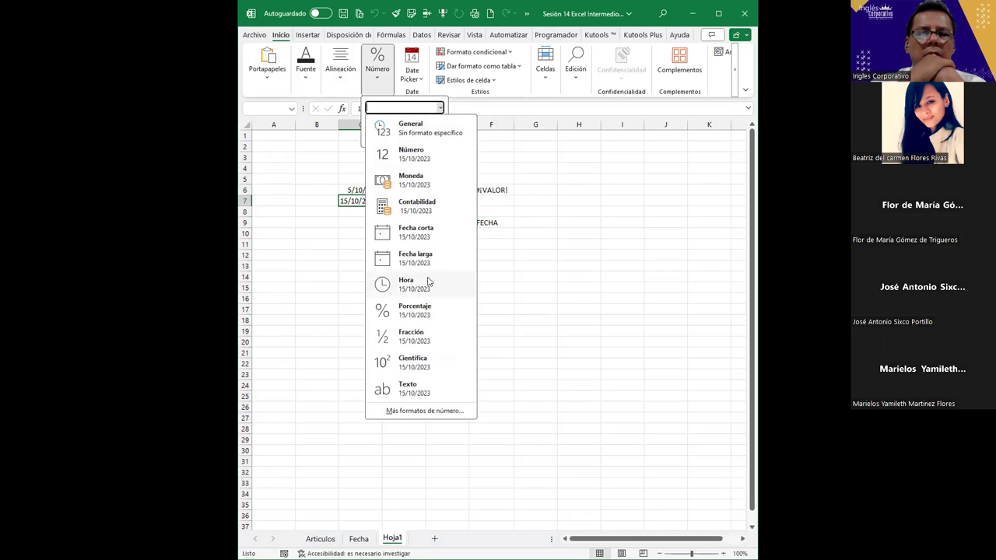
left_click(426, 232)
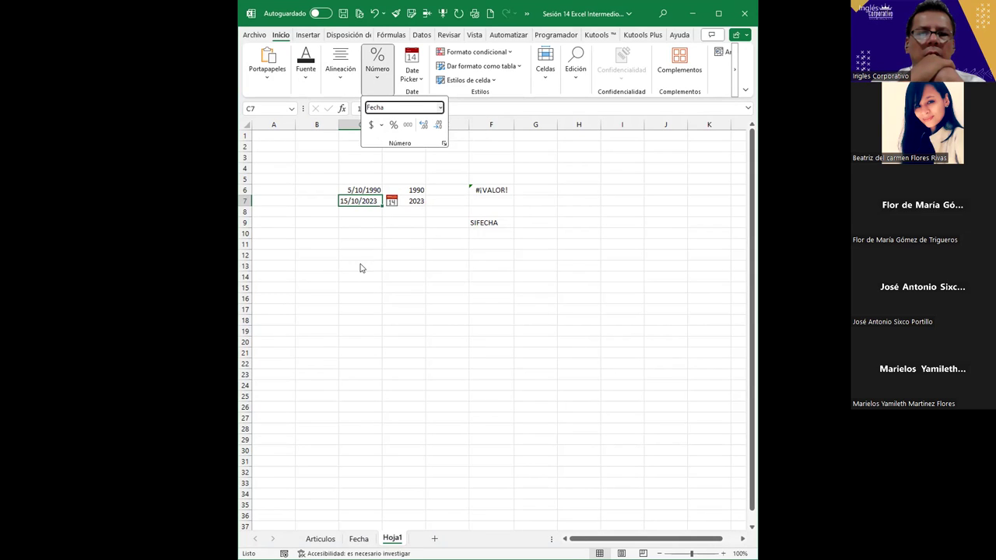
- Recheck the C6 and C7 formats, then re-enter C7's date as 10/10/2023
left_click(357, 191)
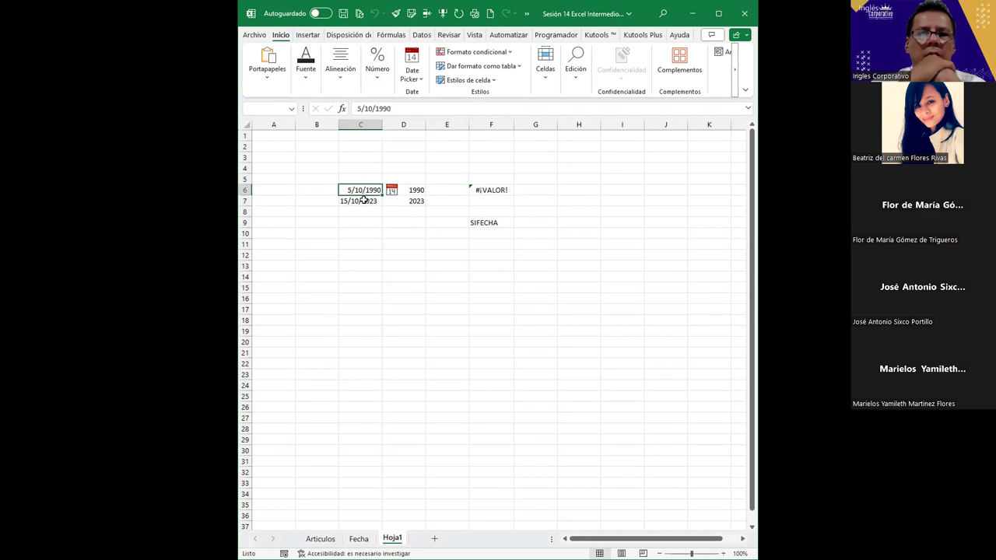
left_click(363, 200)
left_click(366, 191)
left_click(362, 200)
left_click(381, 86)
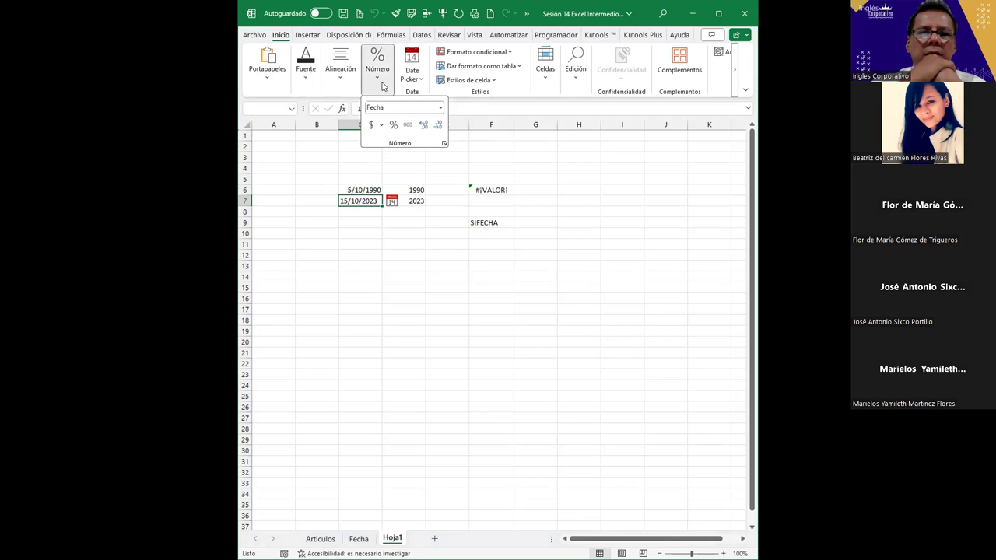
left_click(368, 191)
left_click(378, 77)
left_click(359, 195)
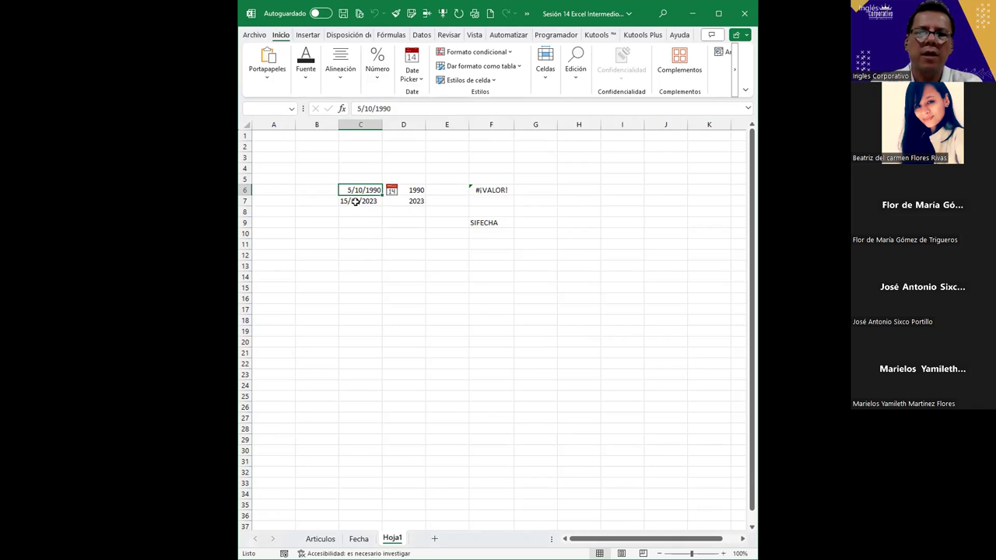
left_click(355, 202)
key("F2")
type("0/10/202")
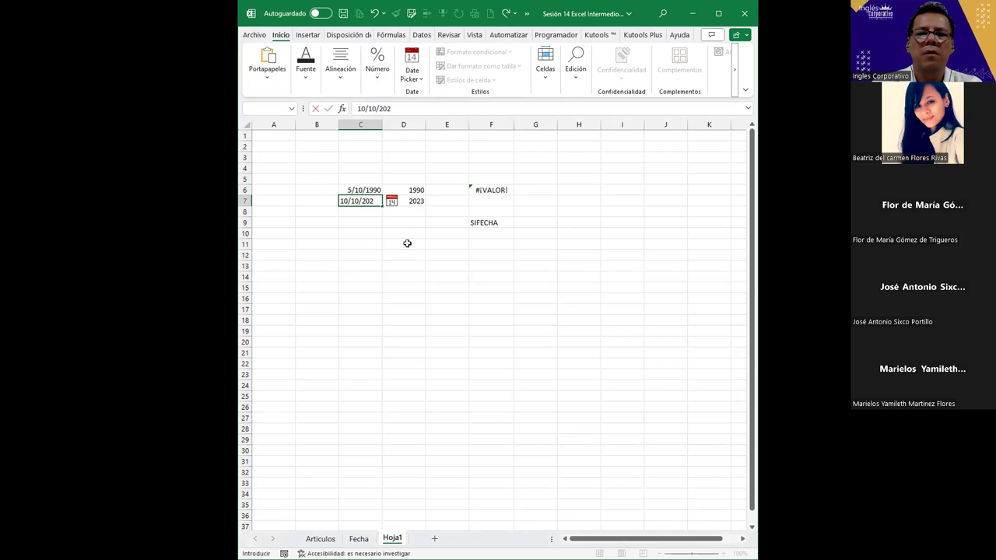
type("3")
key("Return")
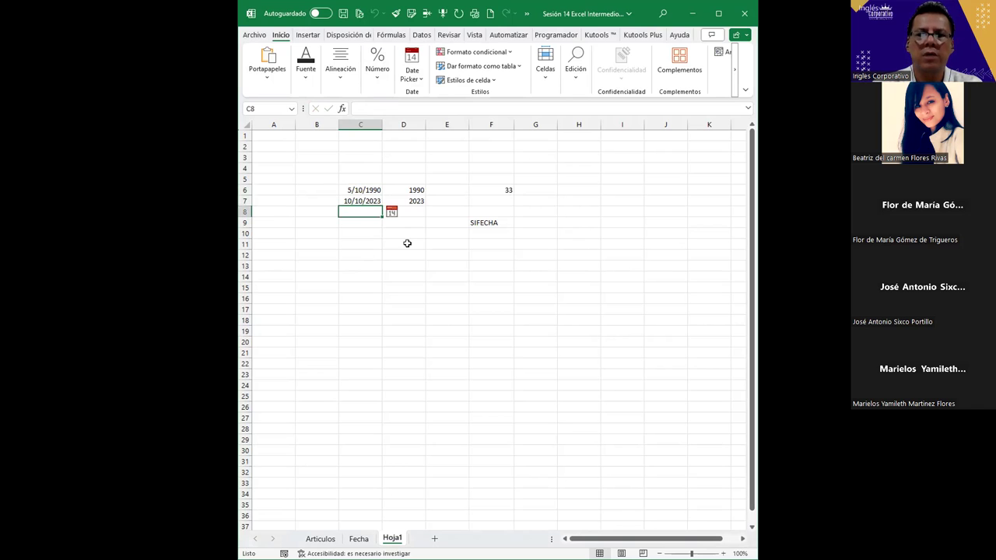
- Switch to the Fecha sheet and select the merged AÑOS ACTUALES cell I16
left_click(409, 262)
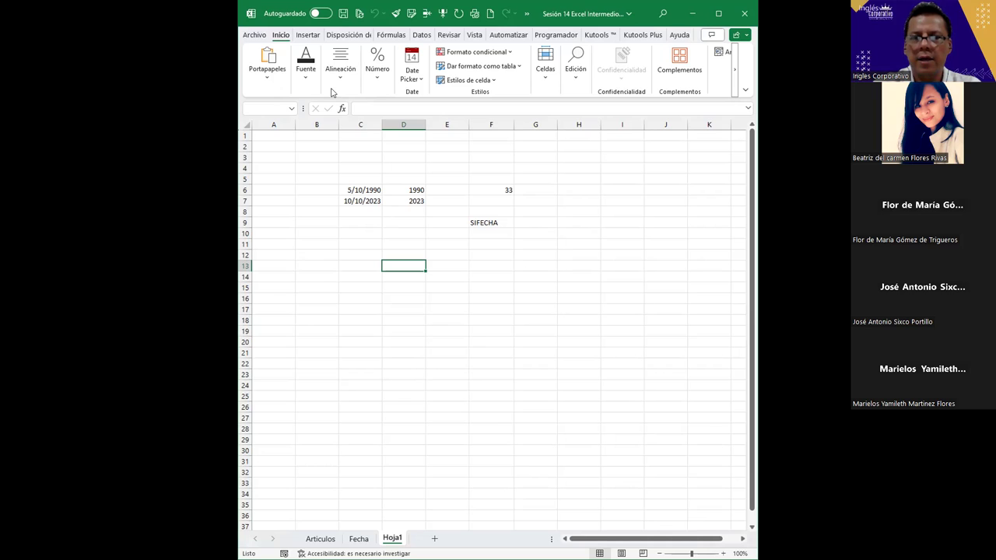
left_click(359, 538)
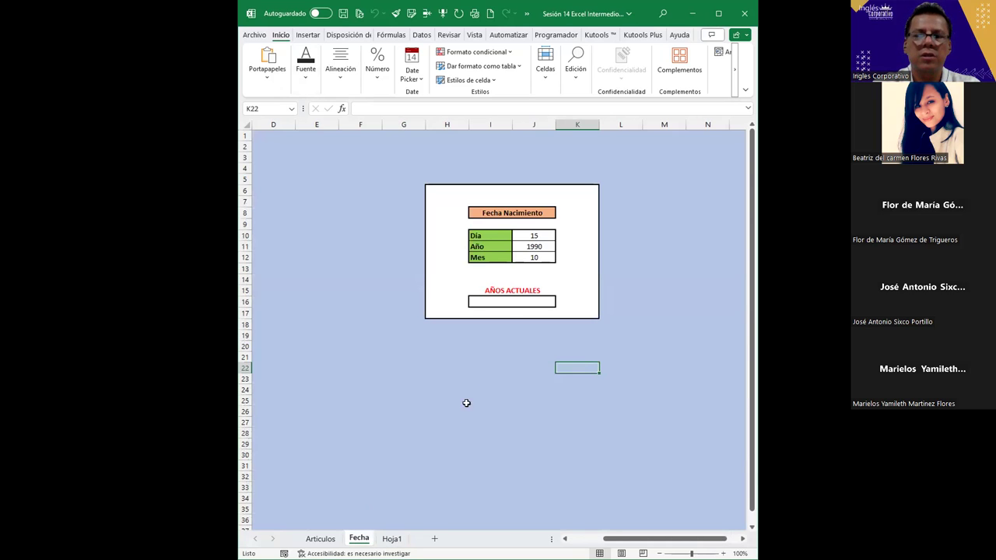
left_click(524, 300)
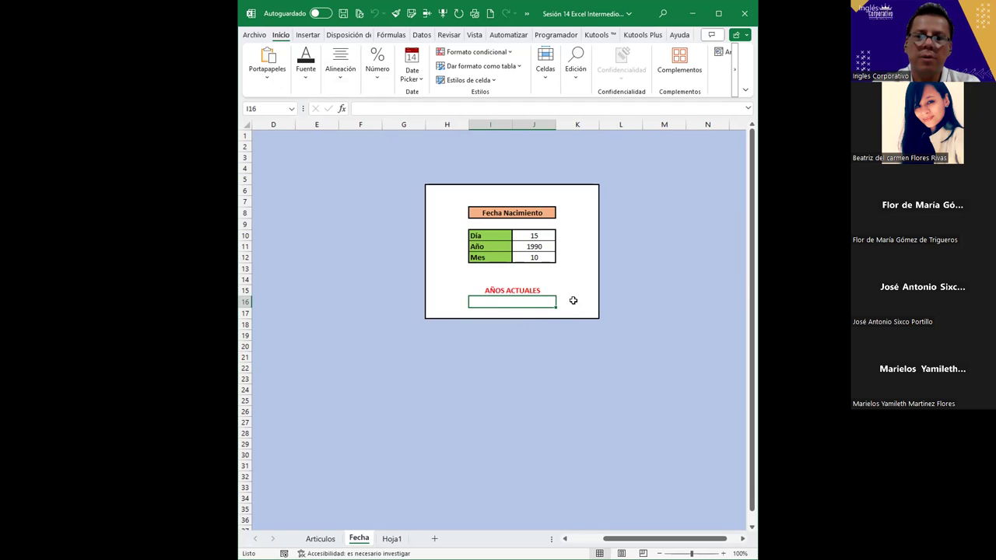
left_click(576, 299)
left_click(523, 305)
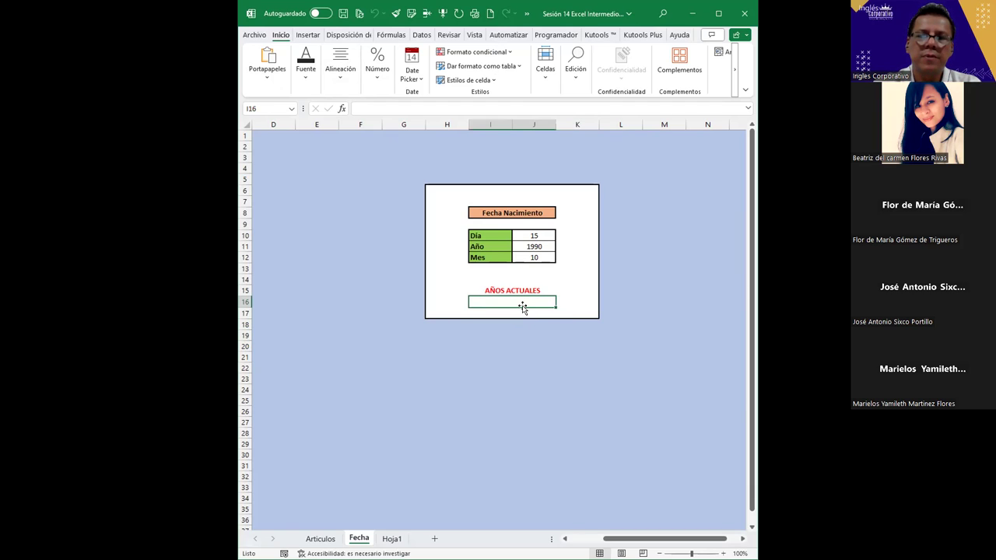
- Enter =SIFECHA(FECHA(J11,J12,J10),HOY(),"y") in the AÑOS ACTUALES box
type("=")
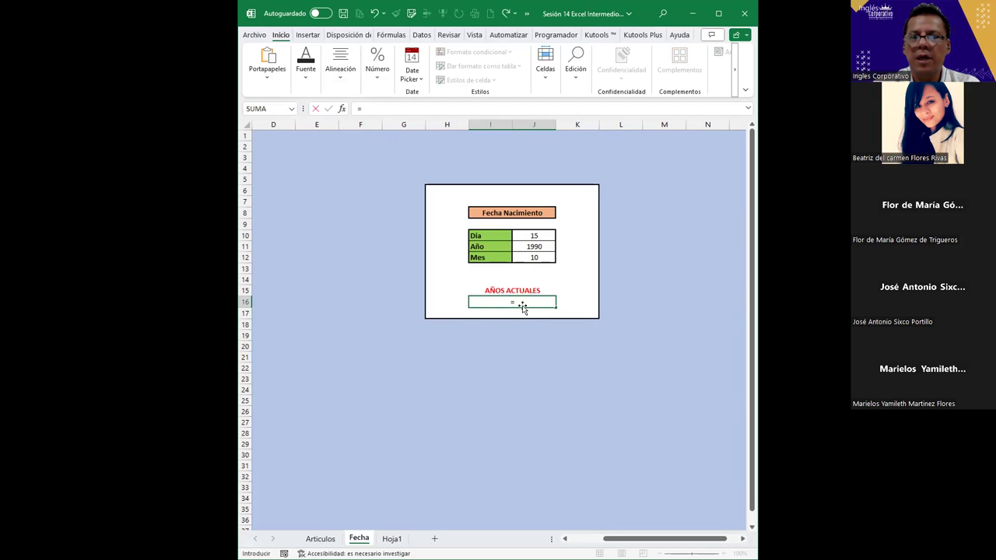
type("SIFECHA")
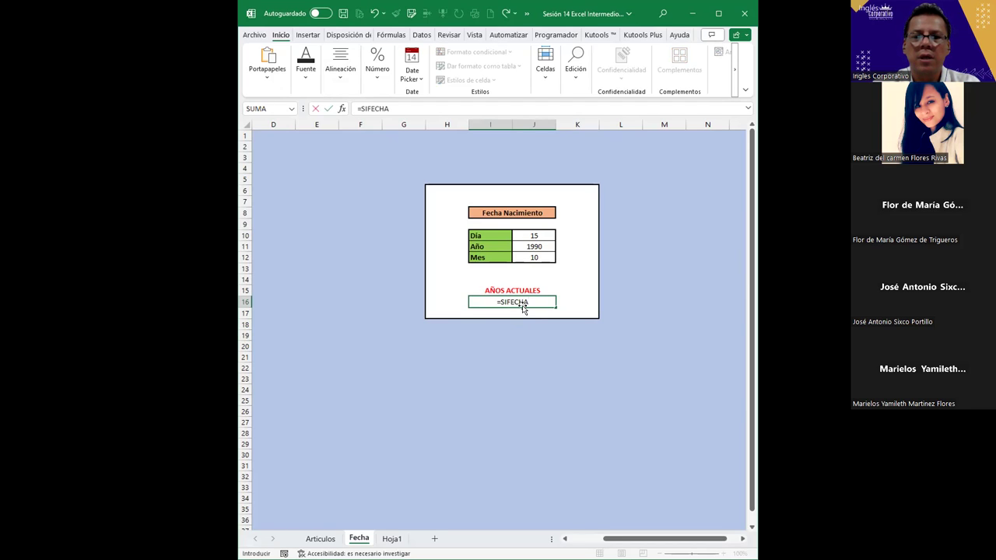
type("(")
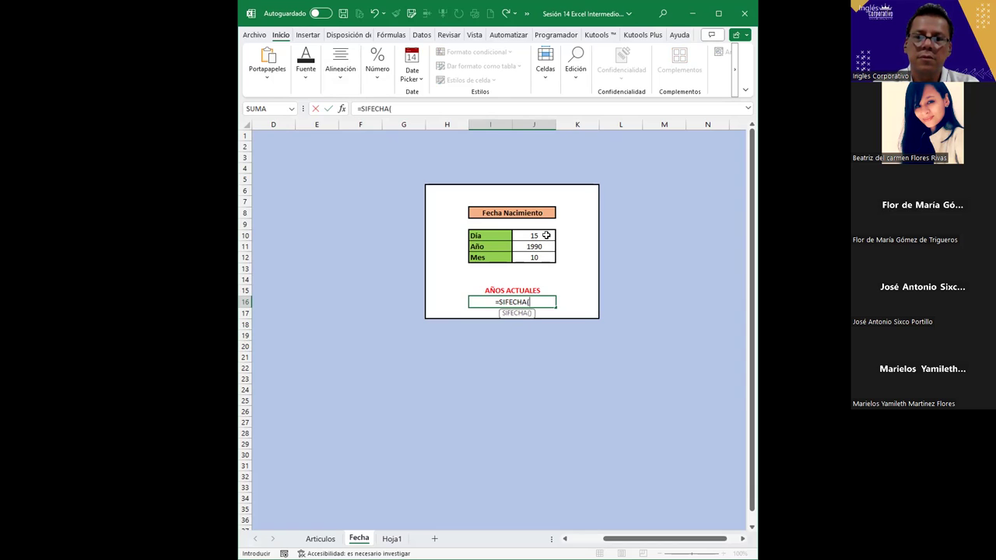
type("FECHA")
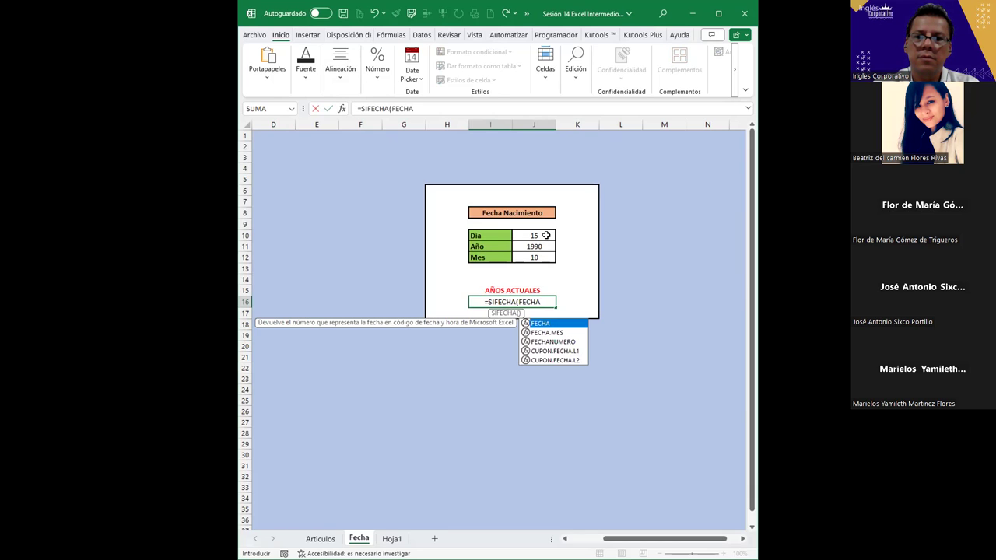
type("(")
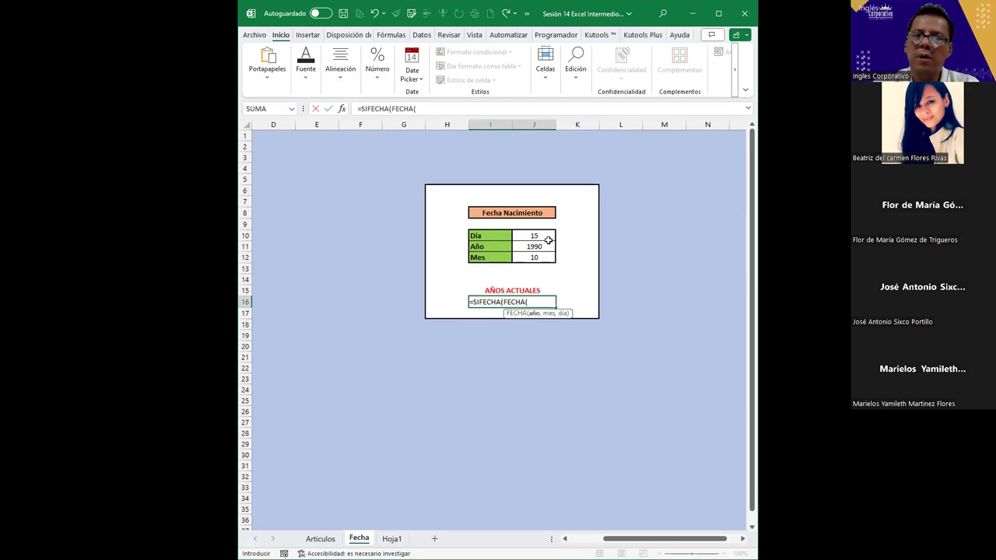
left_click(541, 247)
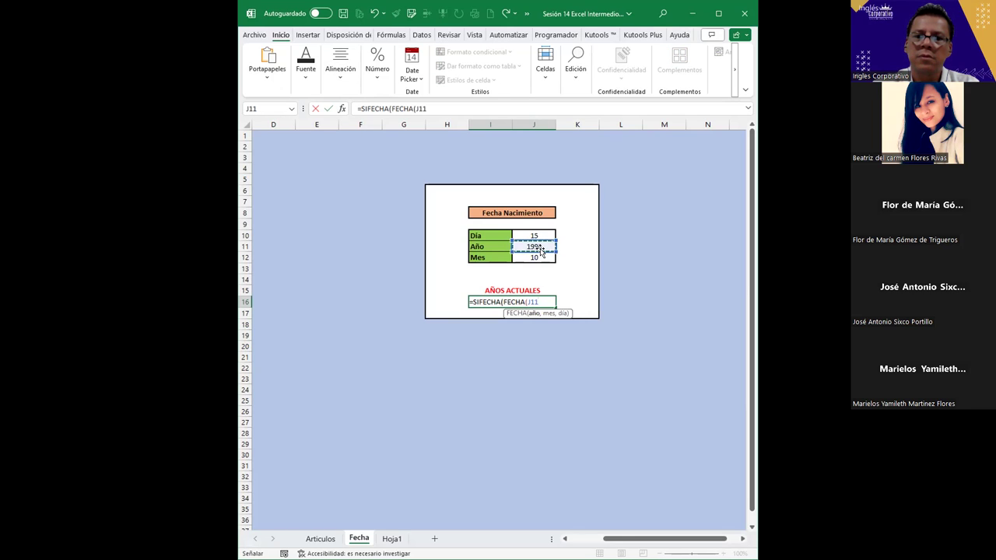
type(",")
left_click(535, 257)
type(",")
left_click(539, 235)
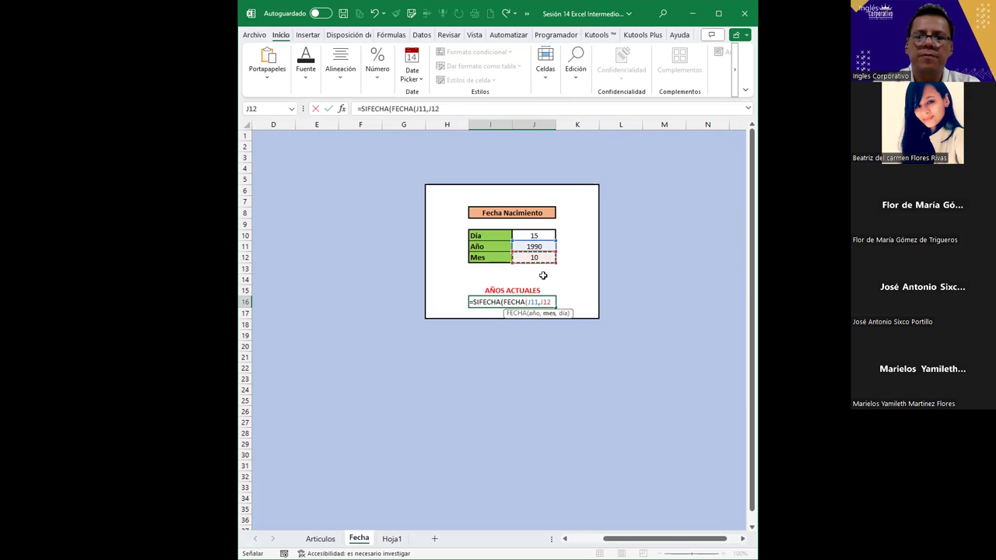
type("),")
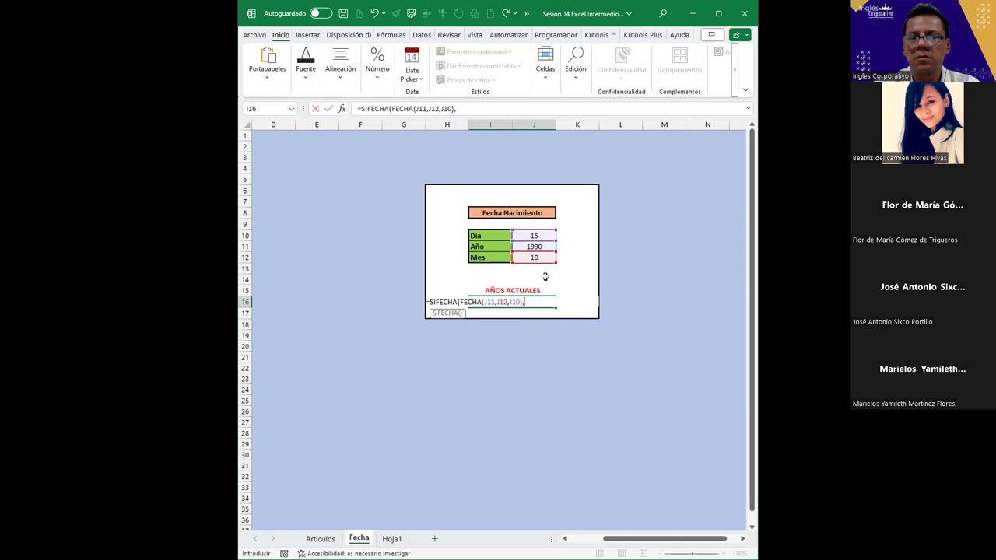
type("HOY(")
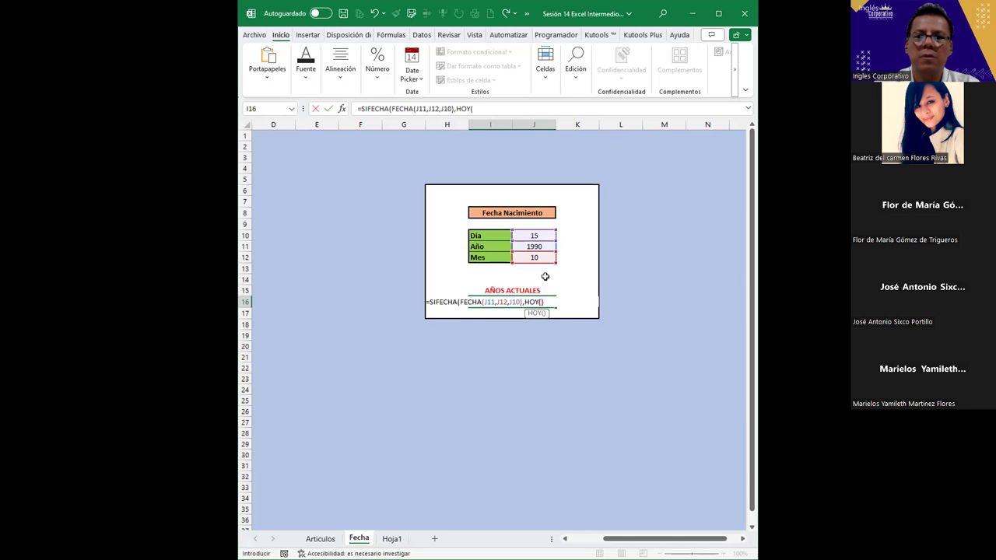
type("),")
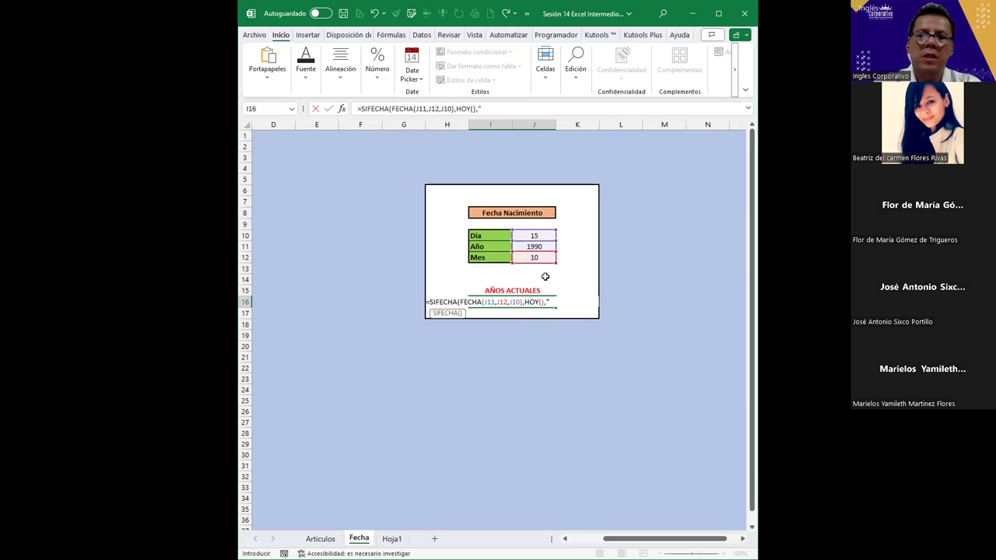
type("\"y\"")
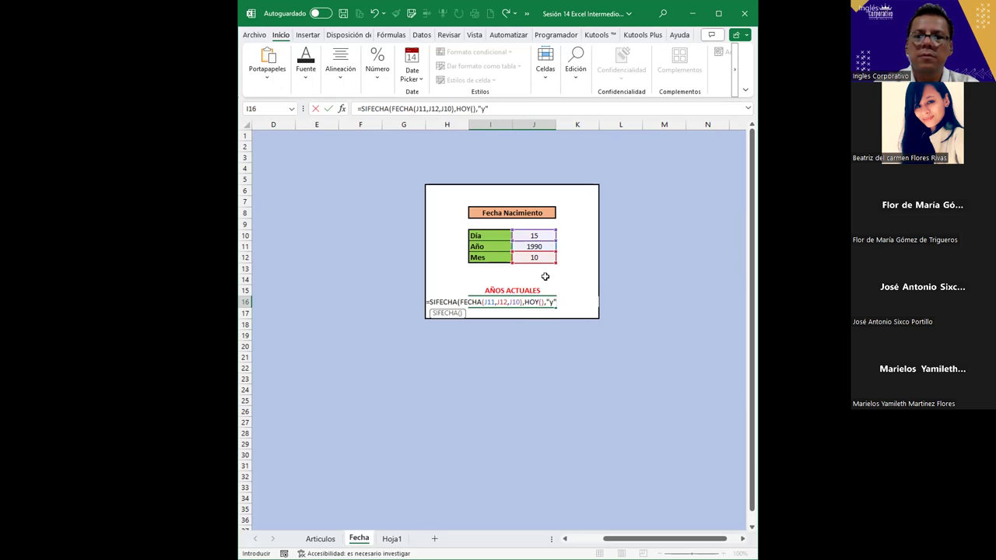
type(")")
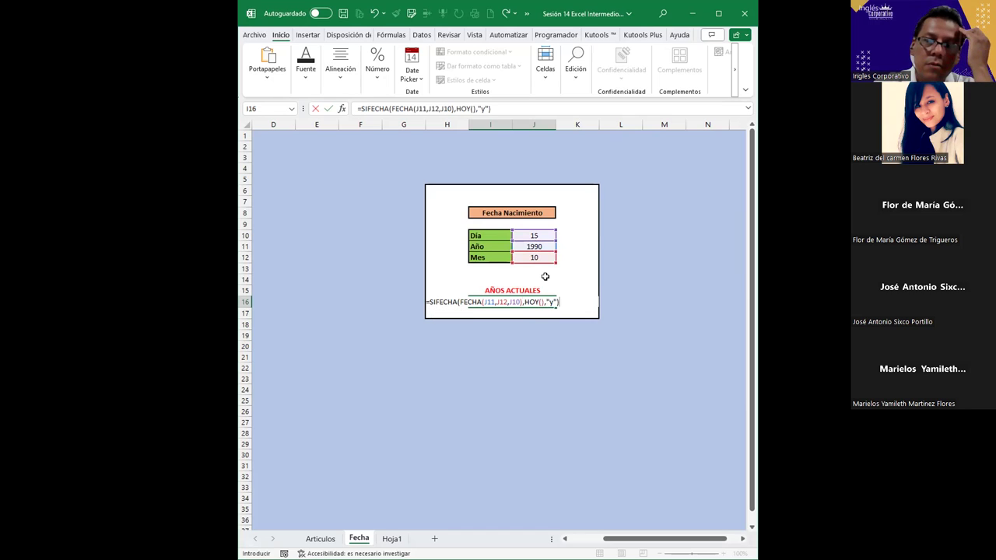
key("Return")
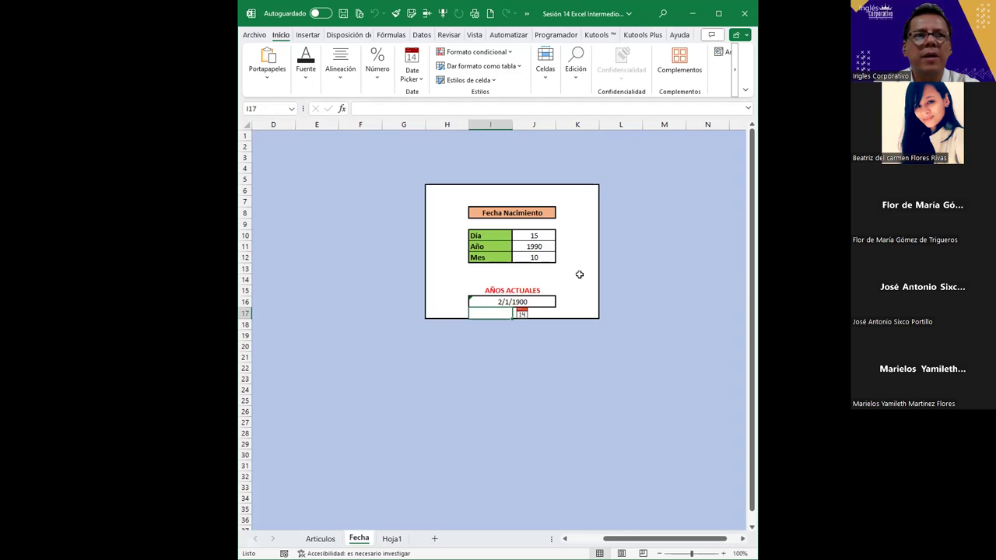
- Format the age result as General so it shows 32, and maximize the window
left_click(548, 301)
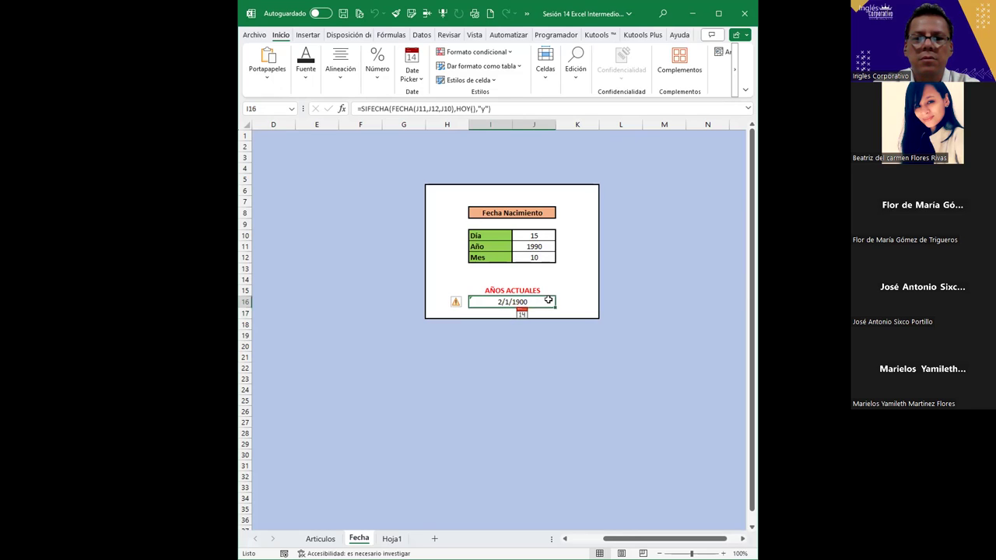
left_click(377, 66)
left_click(439, 108)
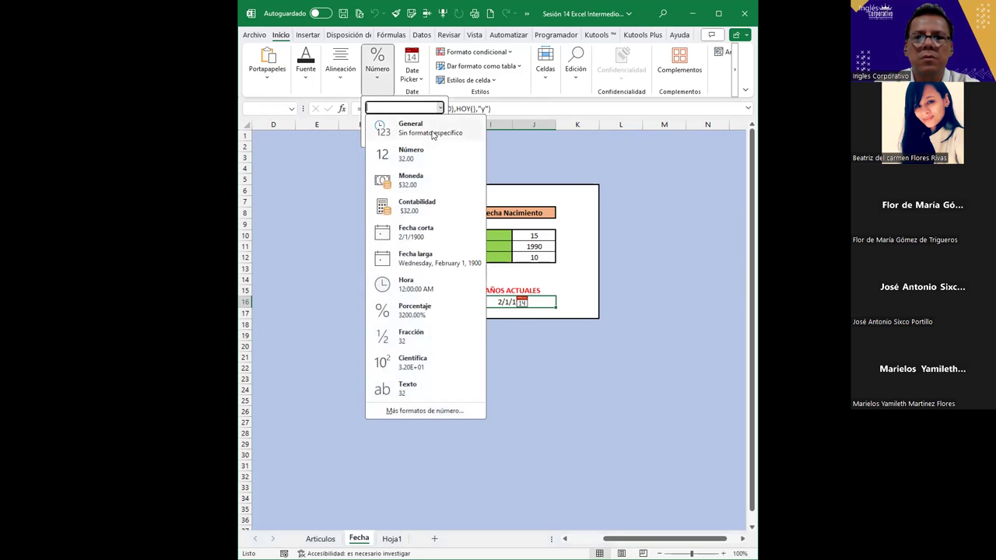
left_click(424, 131)
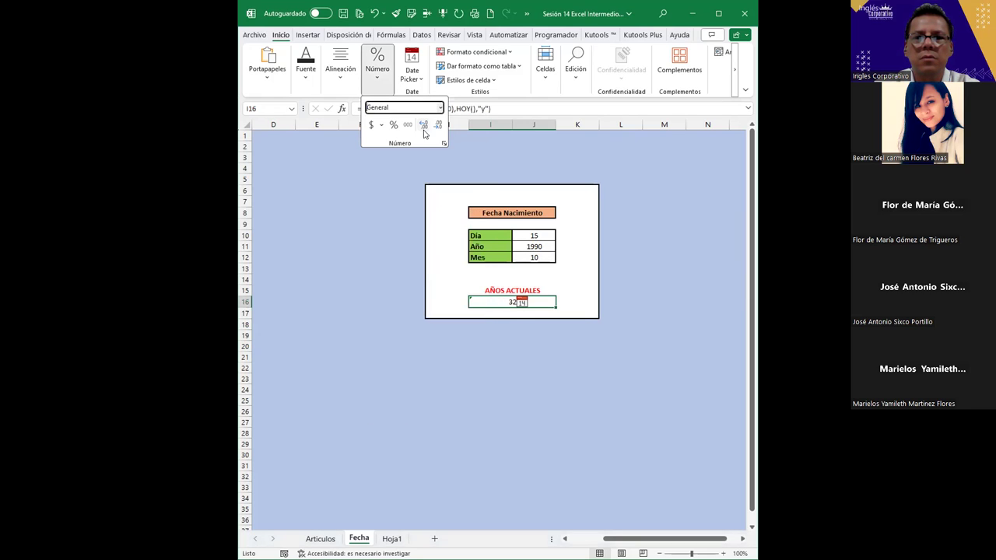
left_click(569, 280)
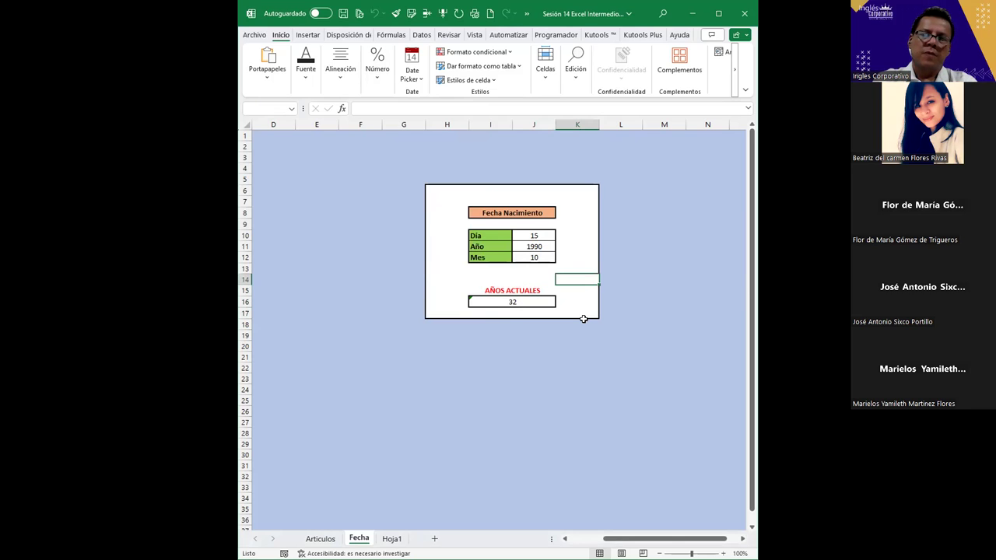
left_click(547, 304)
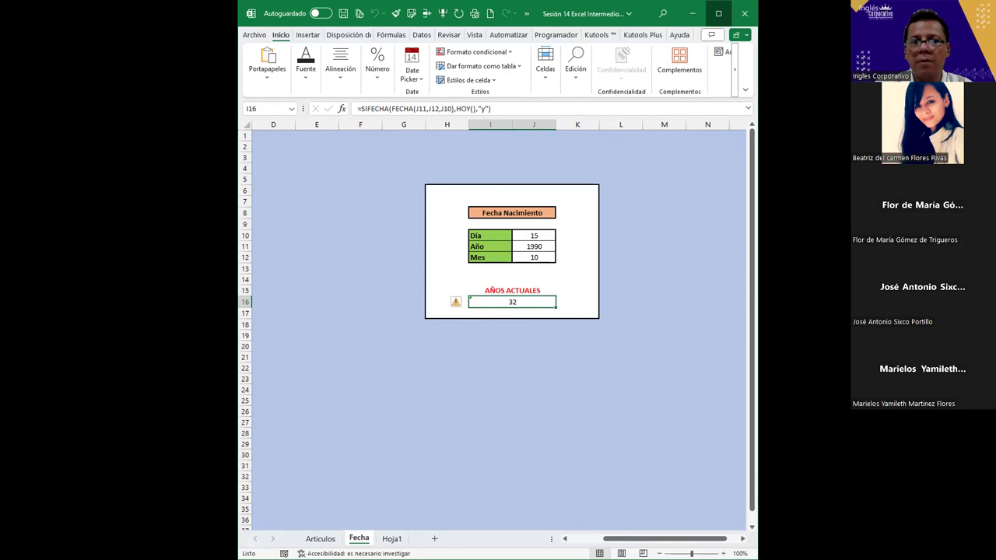
left_click(718, 14)
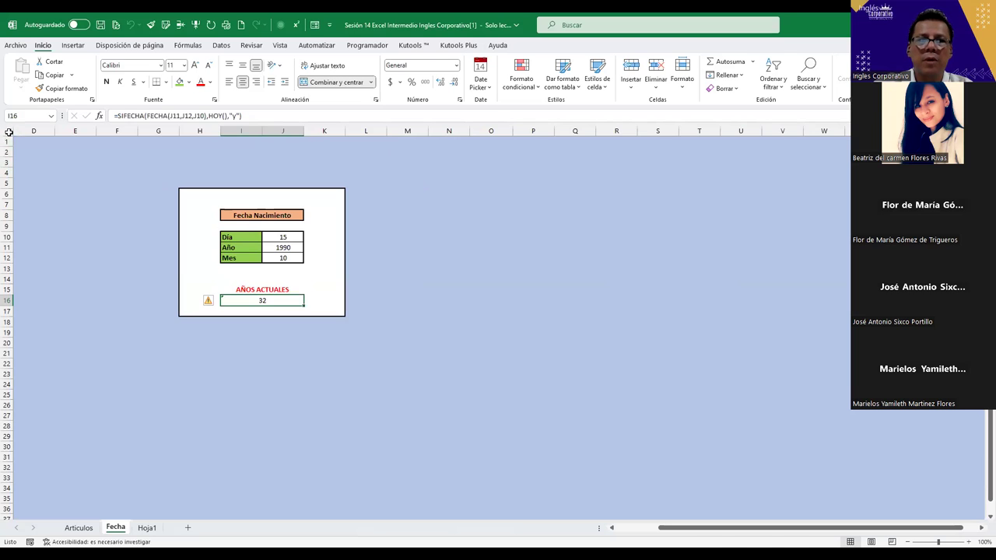
- Mark all cells on the sheet as Bloqueada and Oculta in Formato de celdas
left_click(9, 132)
right_click(118, 195)
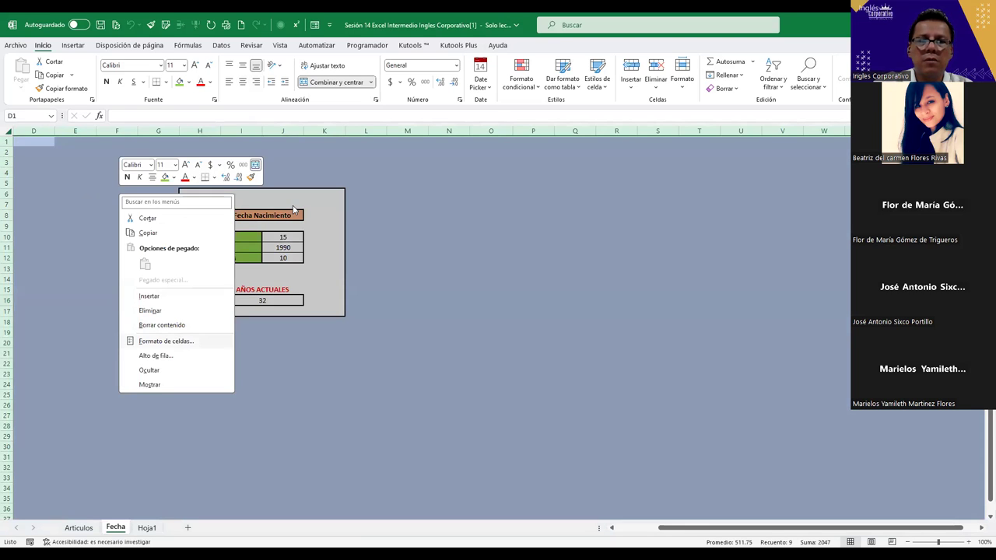
left_click(178, 342)
left_click(50, 263)
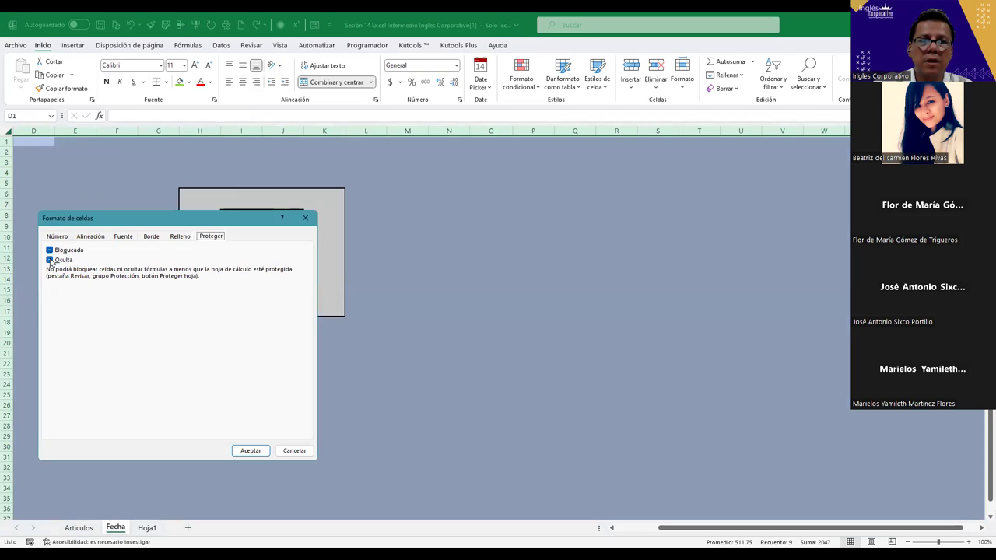
left_click(50, 249)
left_click(50, 261)
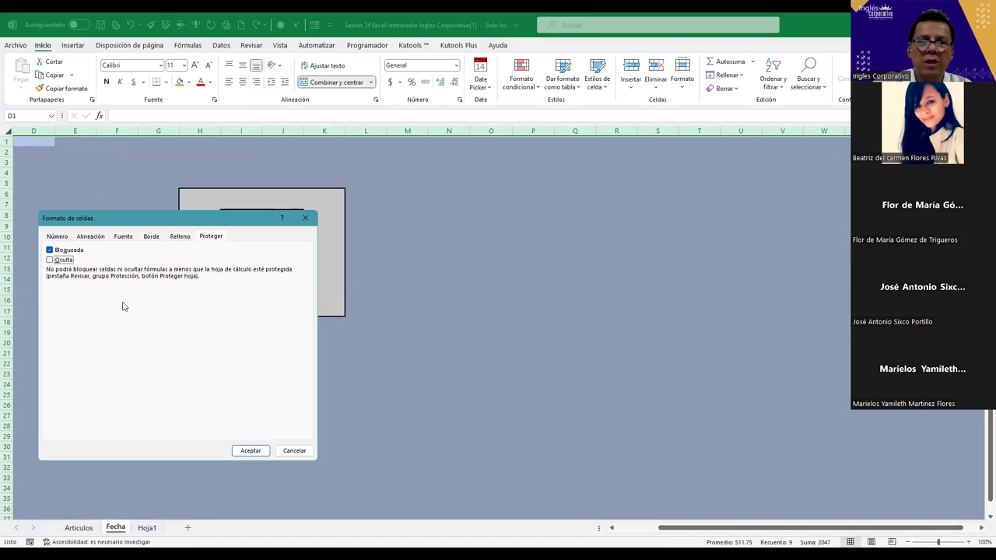
left_click(49, 259)
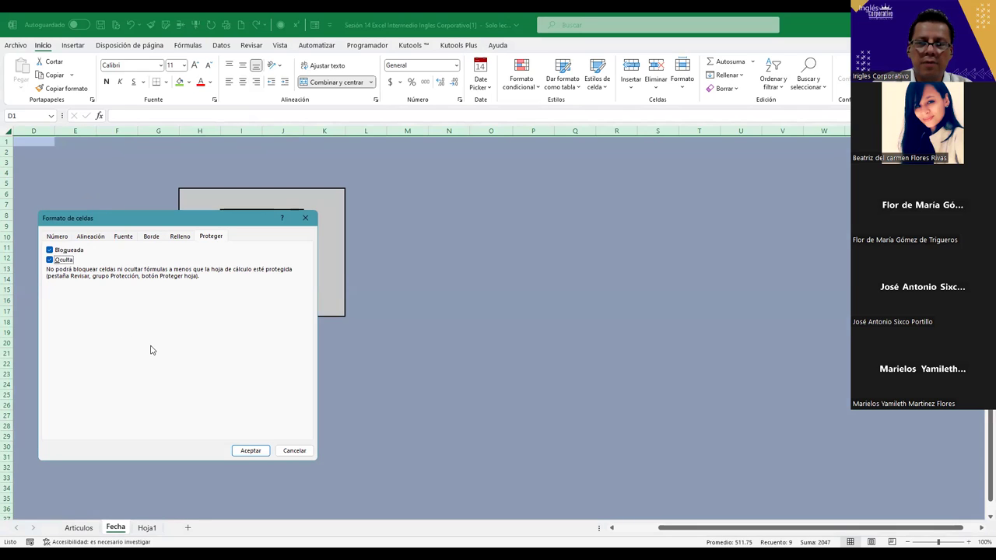
left_click(249, 451)
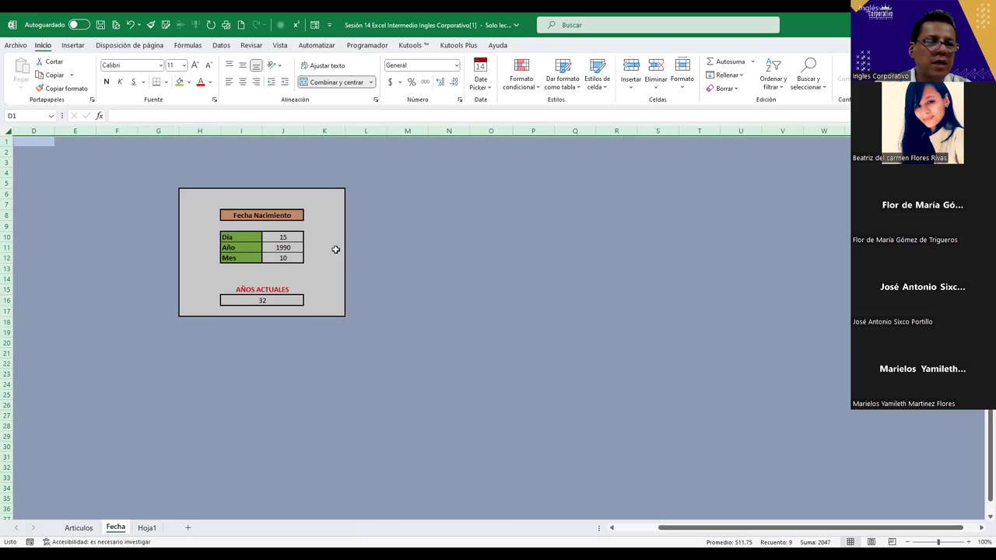
- Uncheck Bloqueada and Oculta for the Día, Año and Mes cells J10:J12
left_click(395, 227)
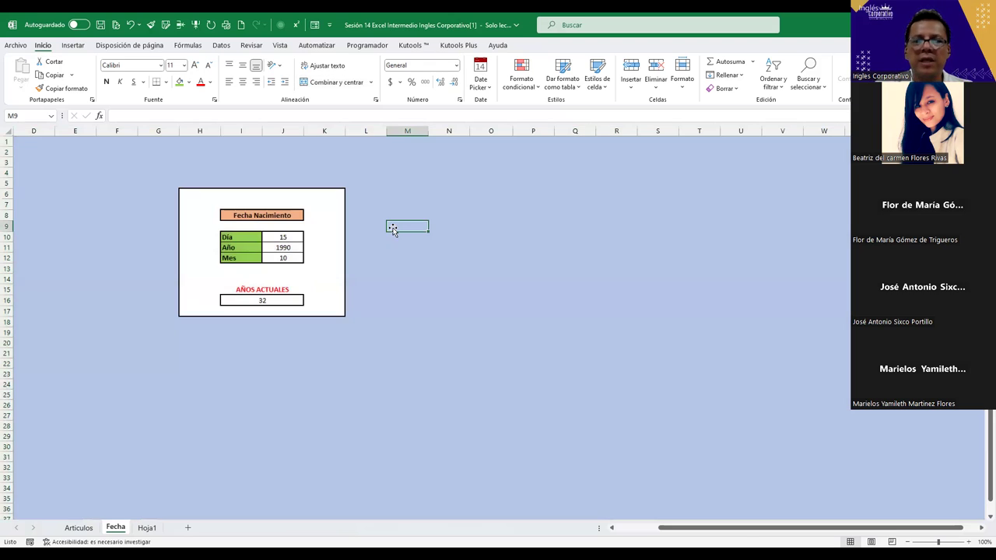
left_click_drag(290, 234, 291, 256)
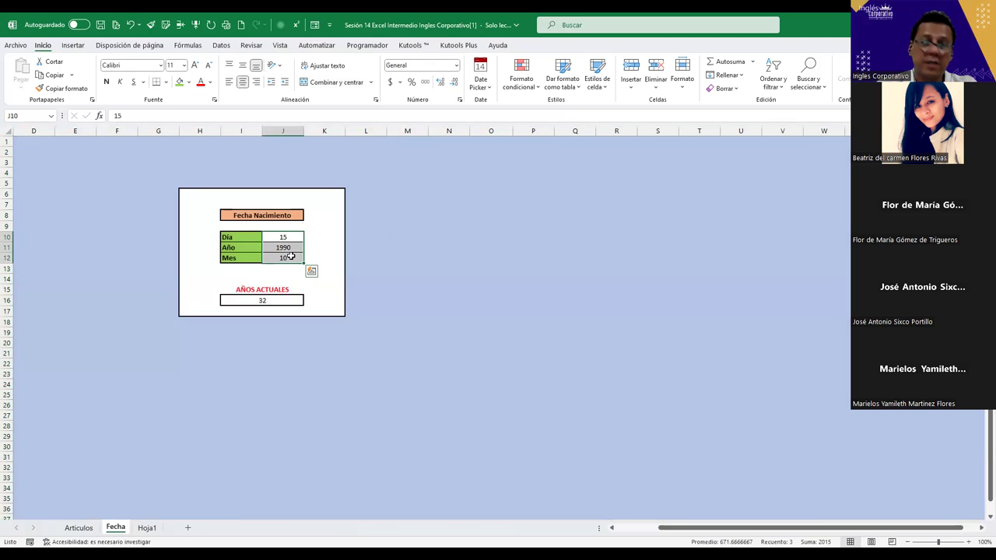
right_click(285, 240)
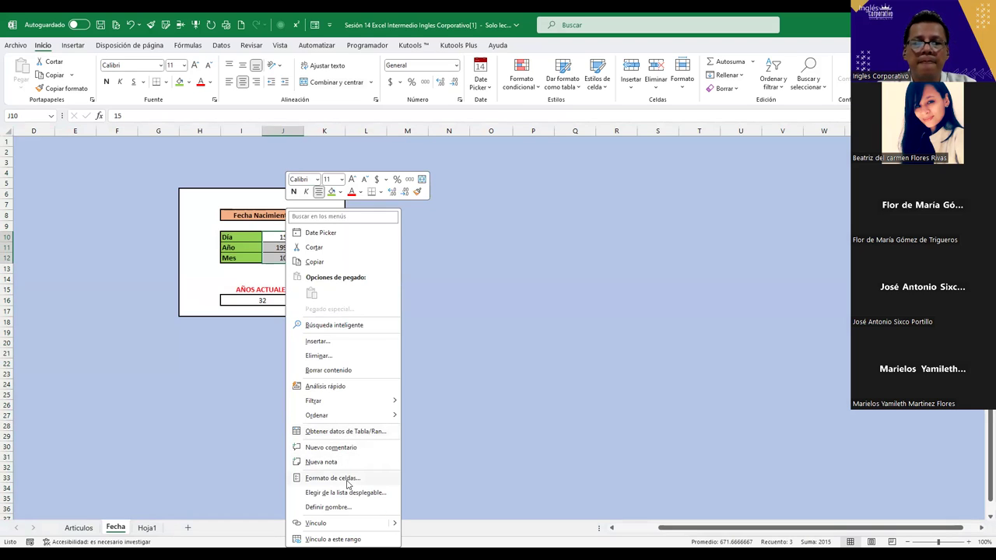
key("ctrl+1")
left_click(218, 342)
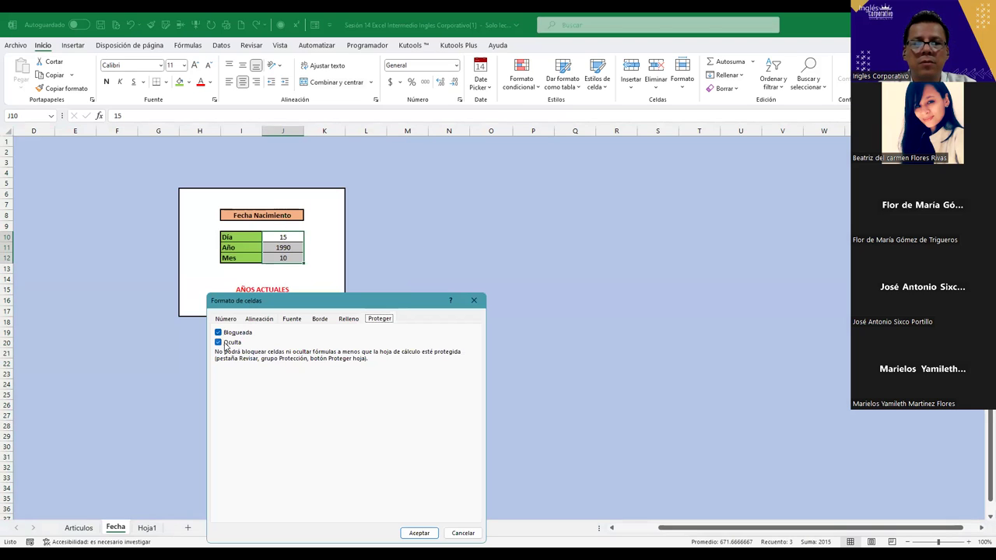
left_click(219, 333)
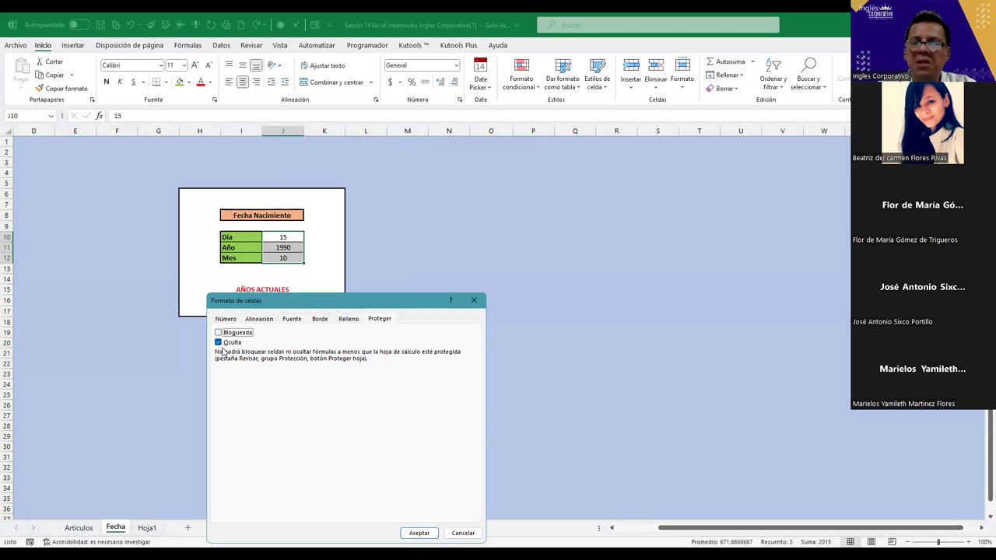
left_click(219, 342)
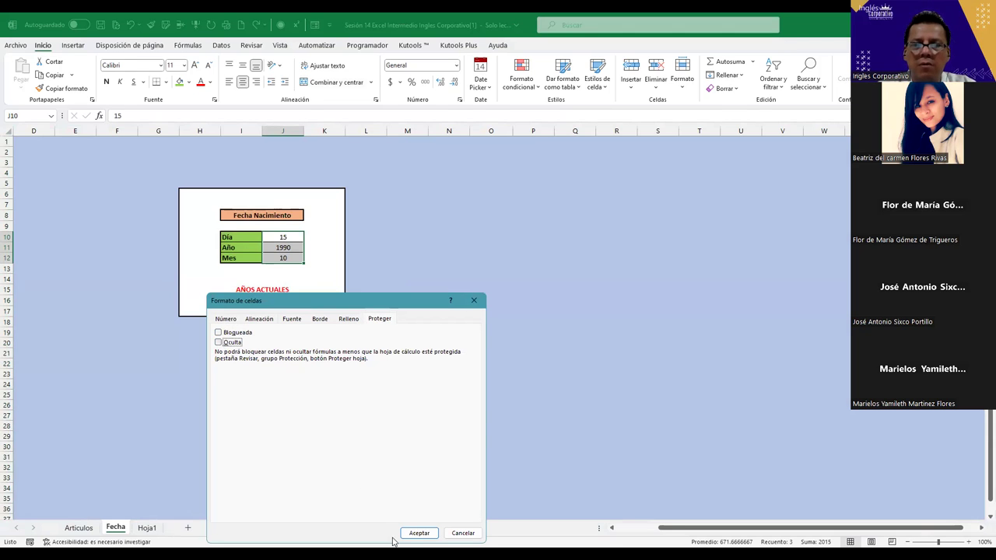
left_click(419, 533)
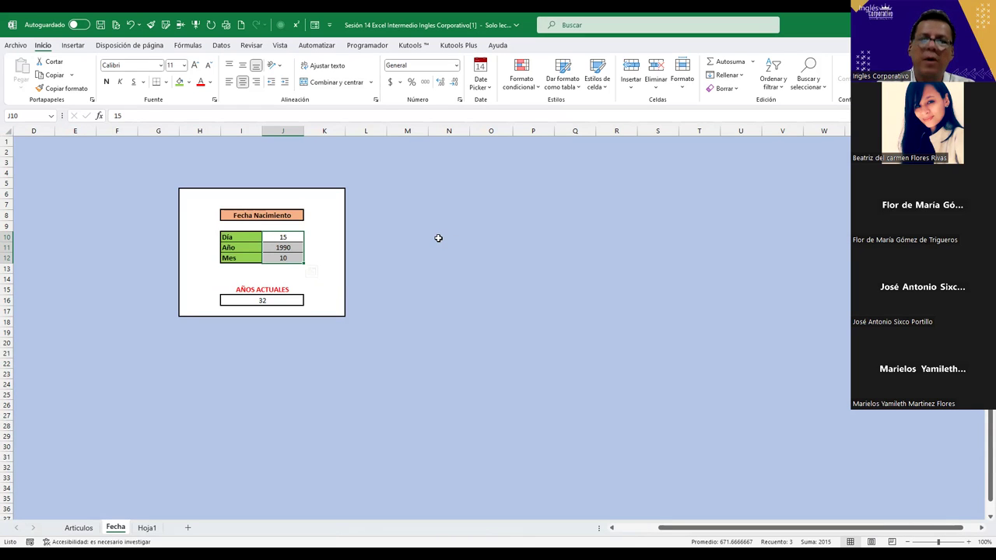
left_click(438, 238)
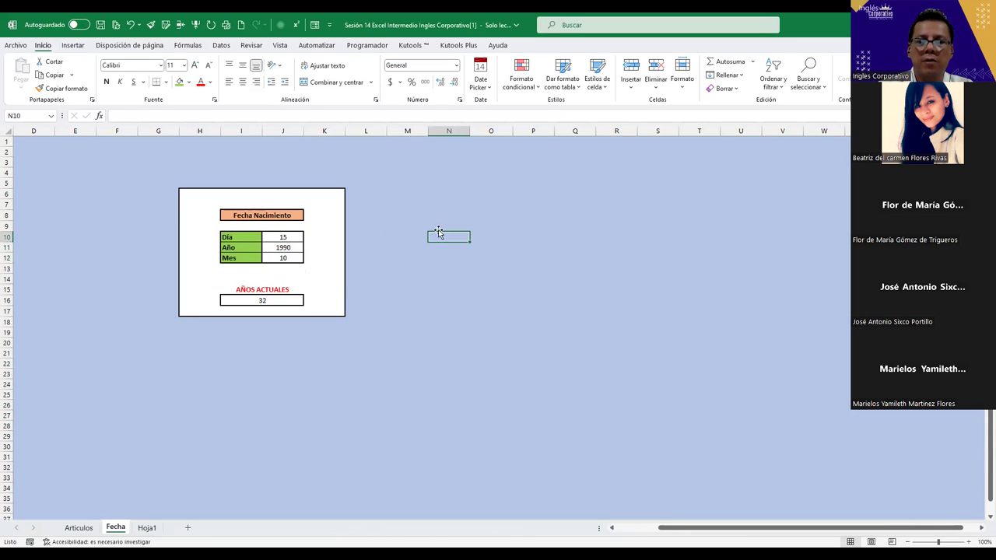
left_click(251, 46)
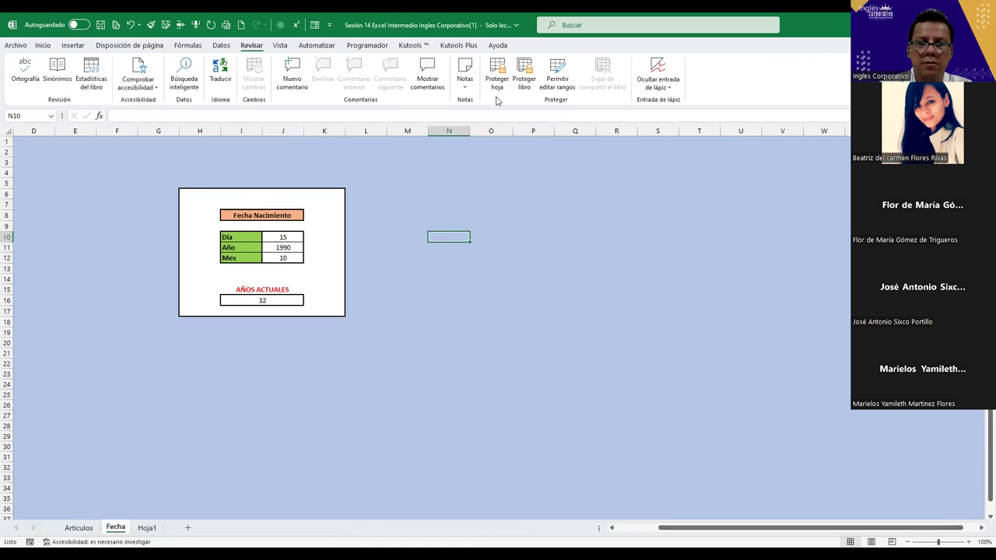
left_click(496, 78)
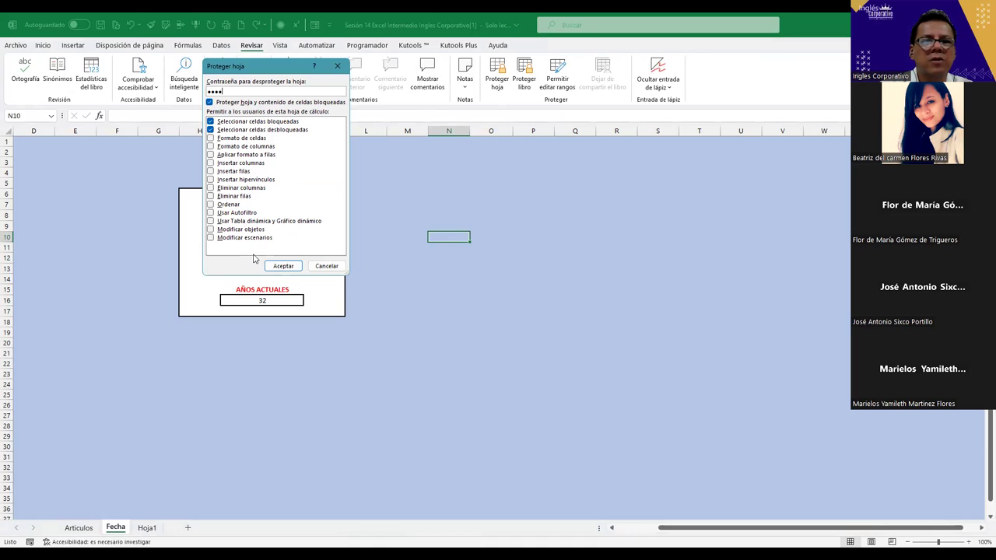
left_click(210, 122)
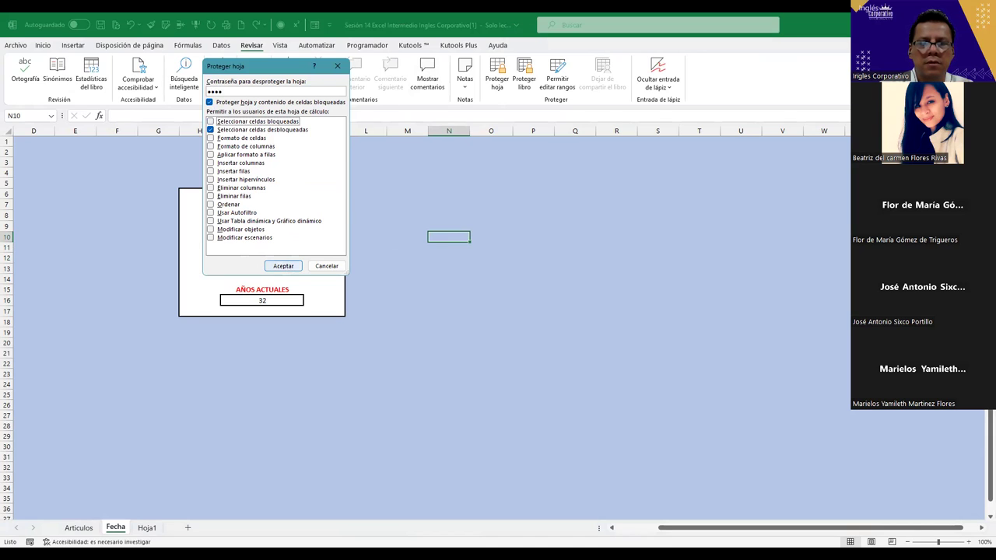
key("Return")
type("12")
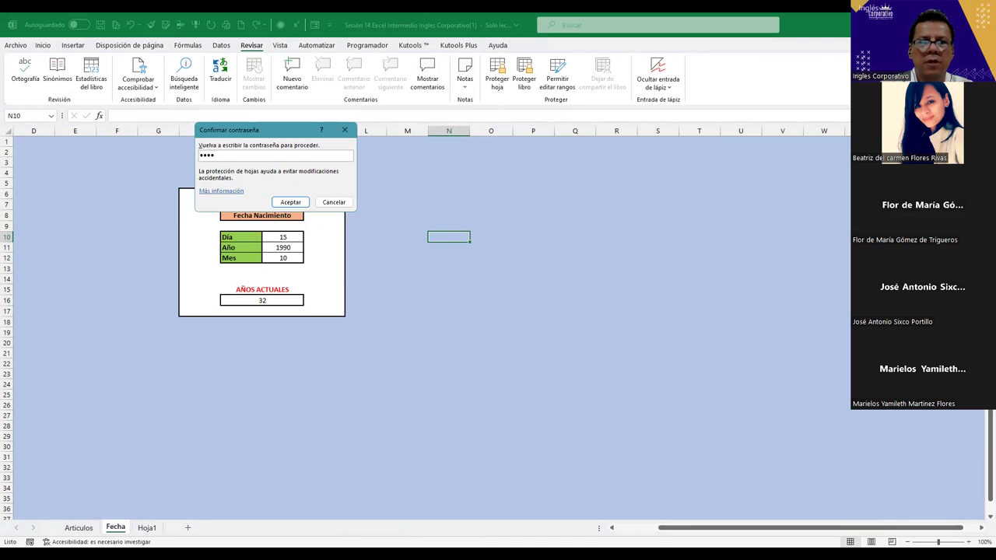
key("Return")
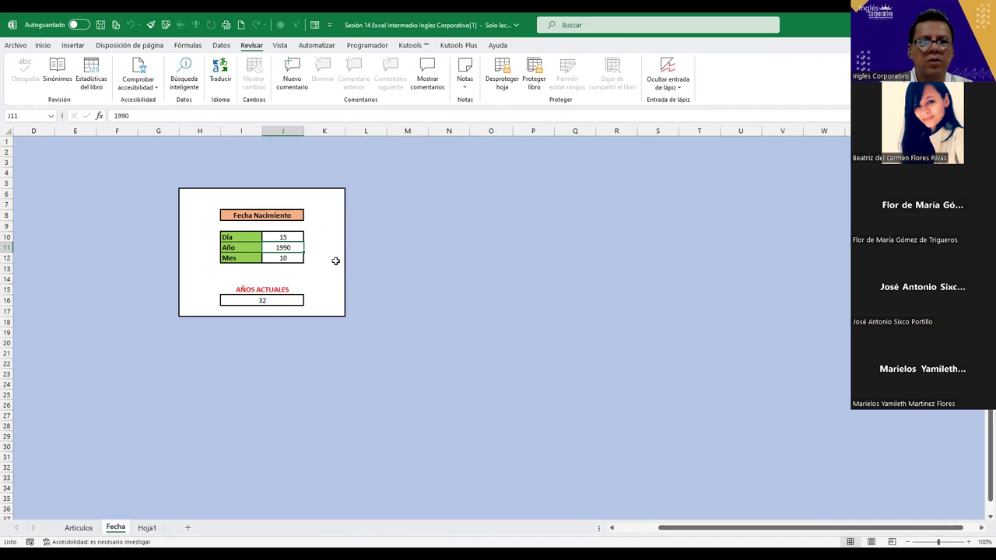
- Enter 23 as Día in J10 and 1992 as Año in J11, giving age 30
left_click(280, 237)
left_click(282, 247)
left_click(285, 257)
left_click(283, 238)
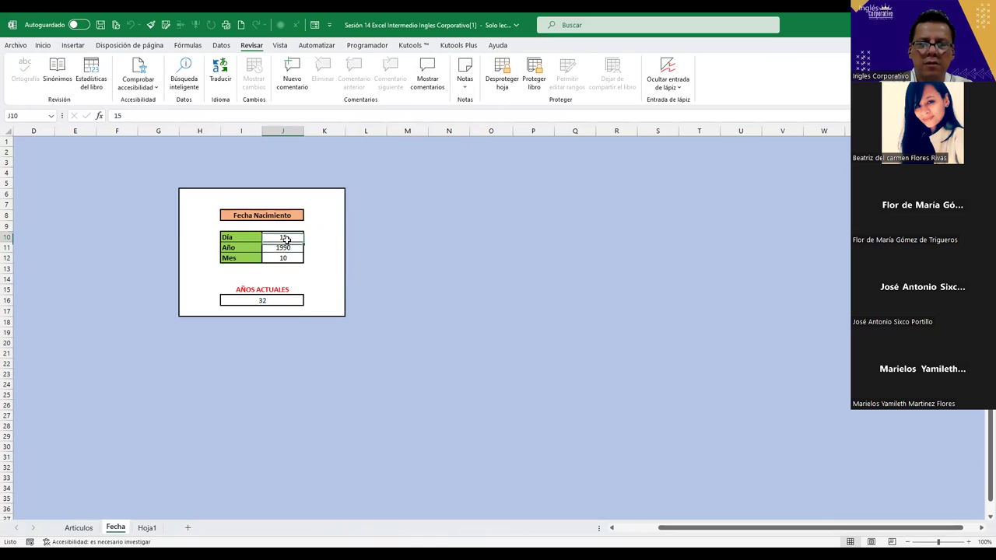
type("23")
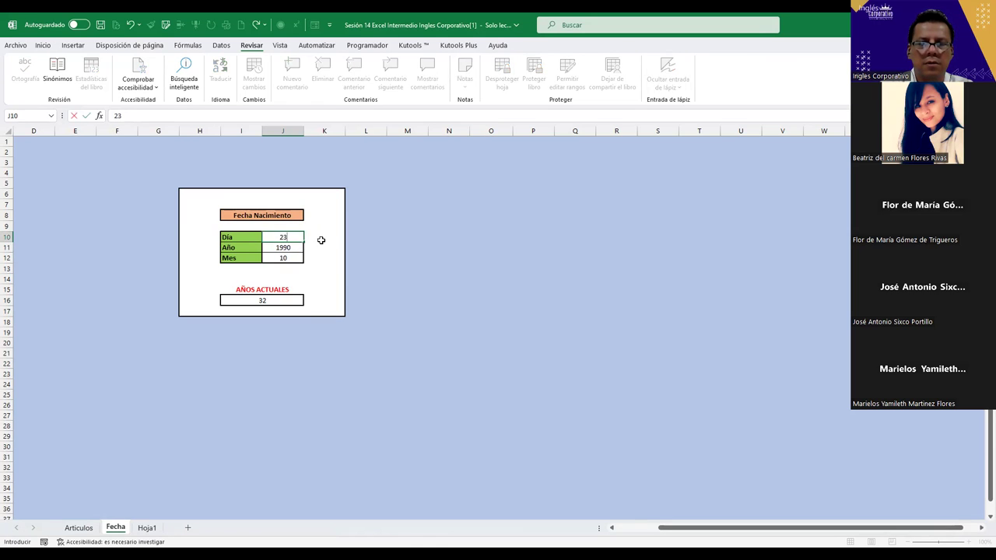
key("Return")
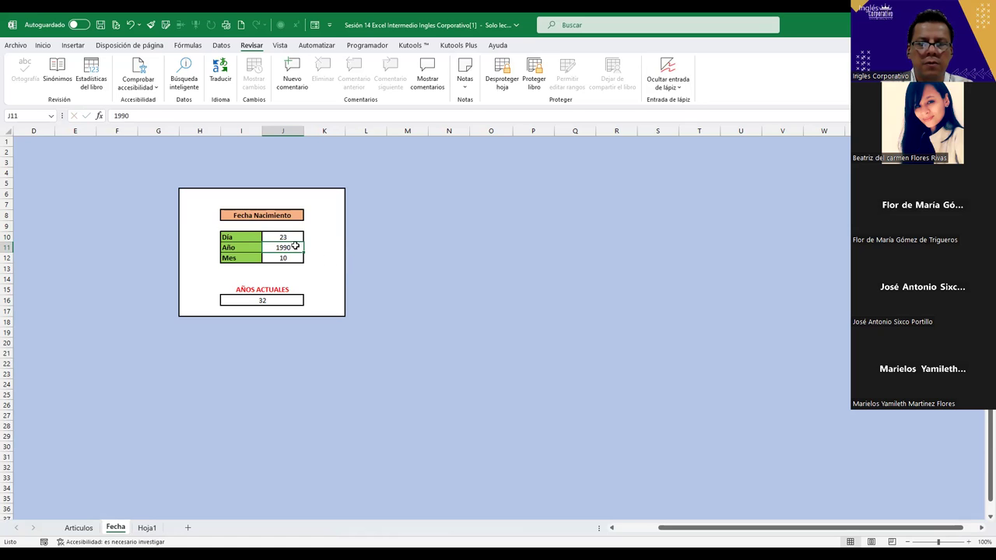
type("1")
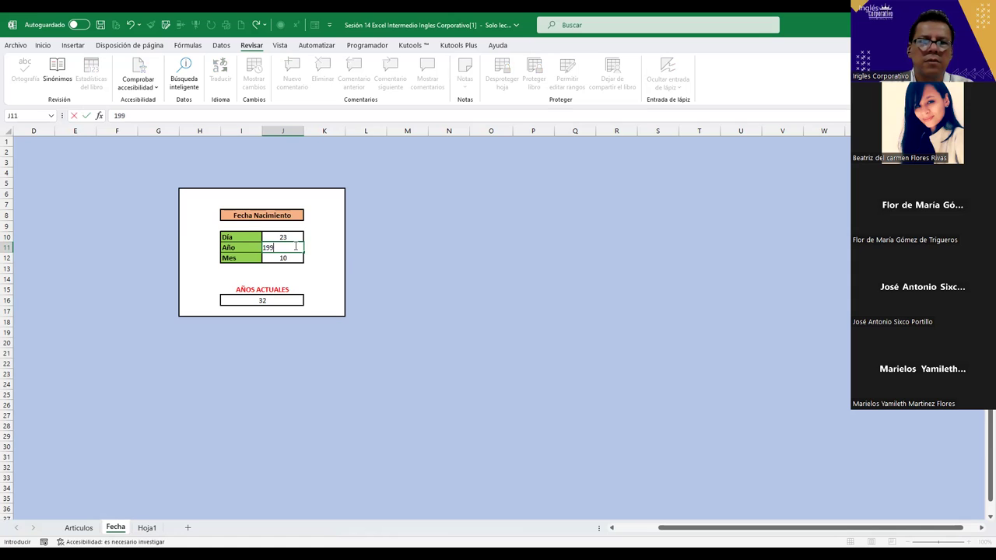
type("2")
key("Return")
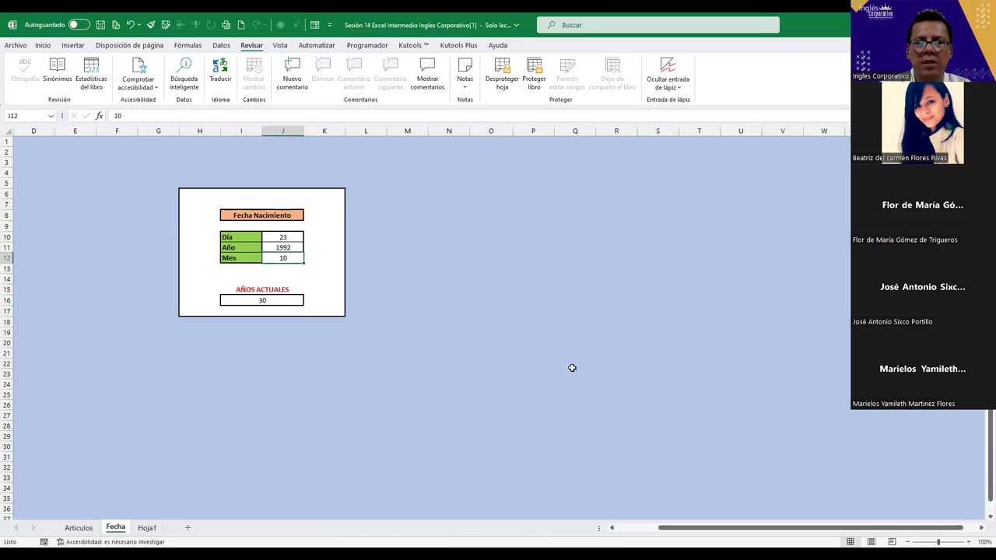
- Unprotect the Fecha sheet with its password and inspect the age formula in I16
left_click(507, 89)
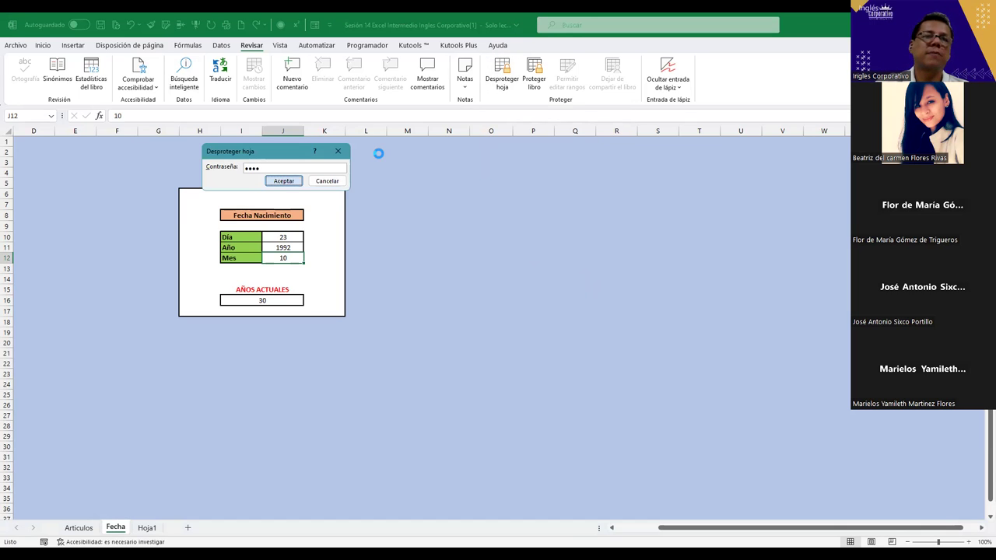
key("Return")
left_click(454, 268)
left_click(241, 304)
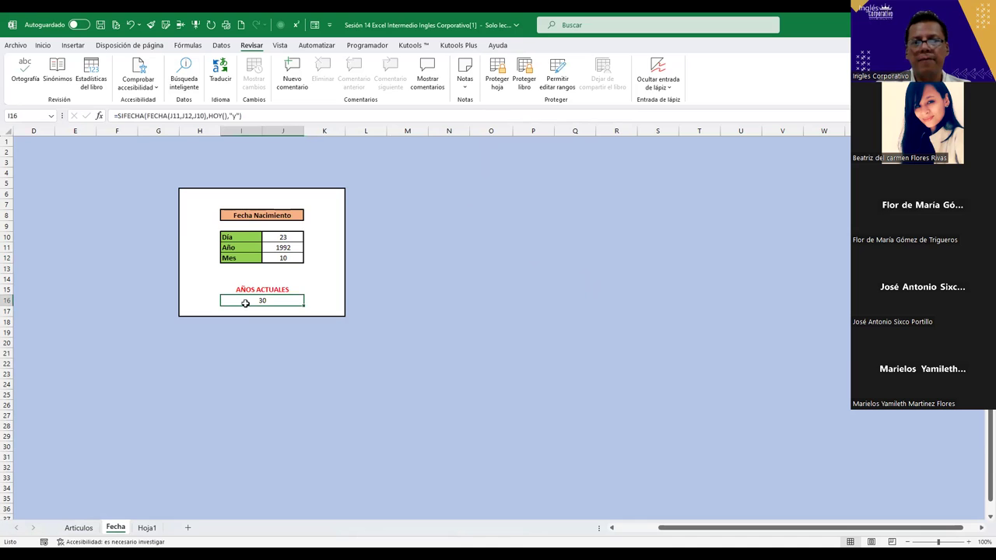
left_click(327, 279)
left_click(336, 246)
left_click(385, 238)
left_click(294, 303)
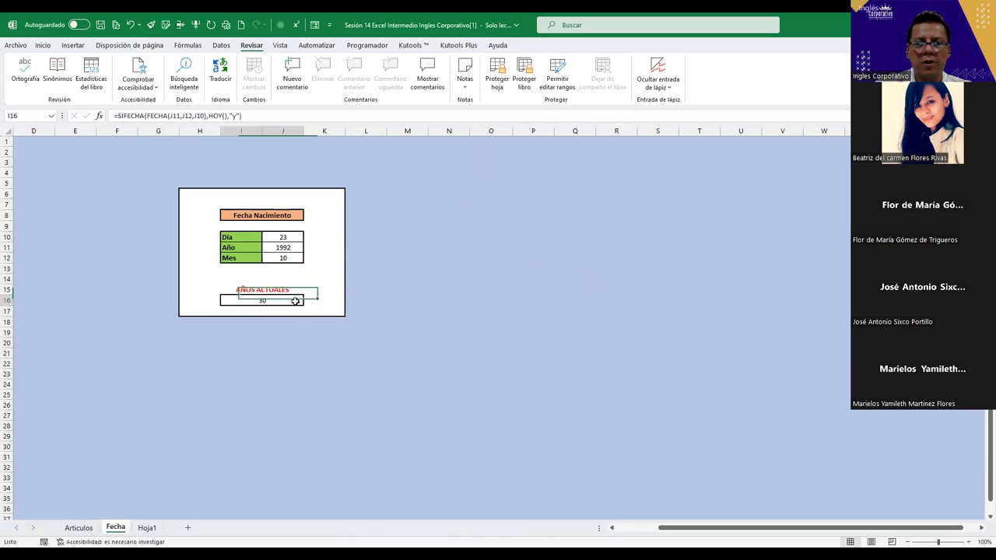
left_click(441, 269)
- Protect the sheet with a password, allowing Seleccionar celdas bloqueadas
left_click(499, 89)
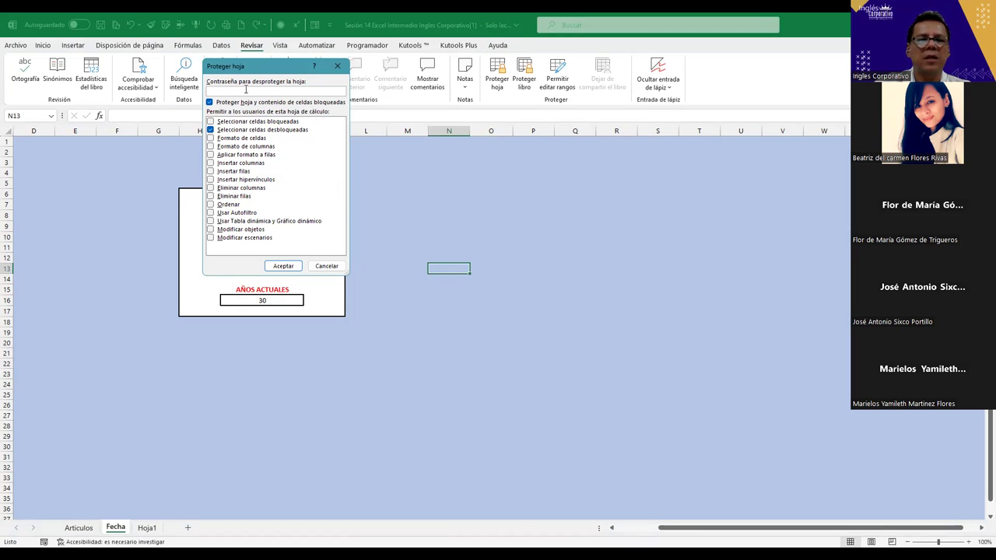
left_click(210, 122)
left_click(228, 91)
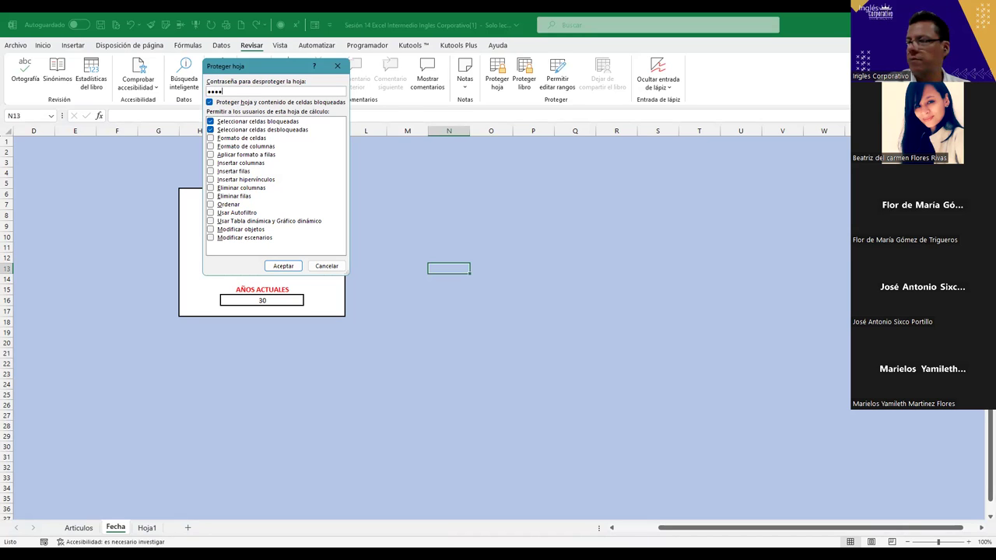
key("Return")
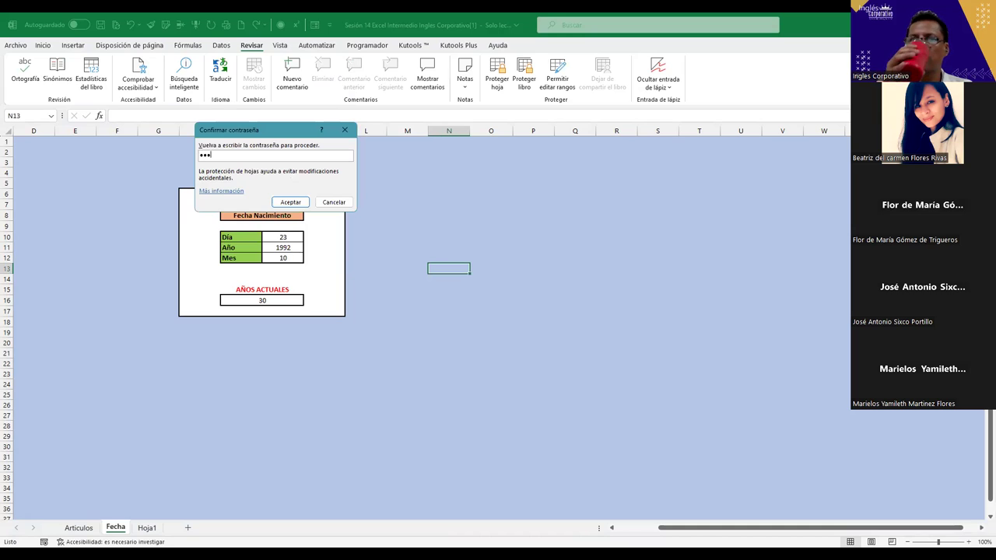
key("Return")
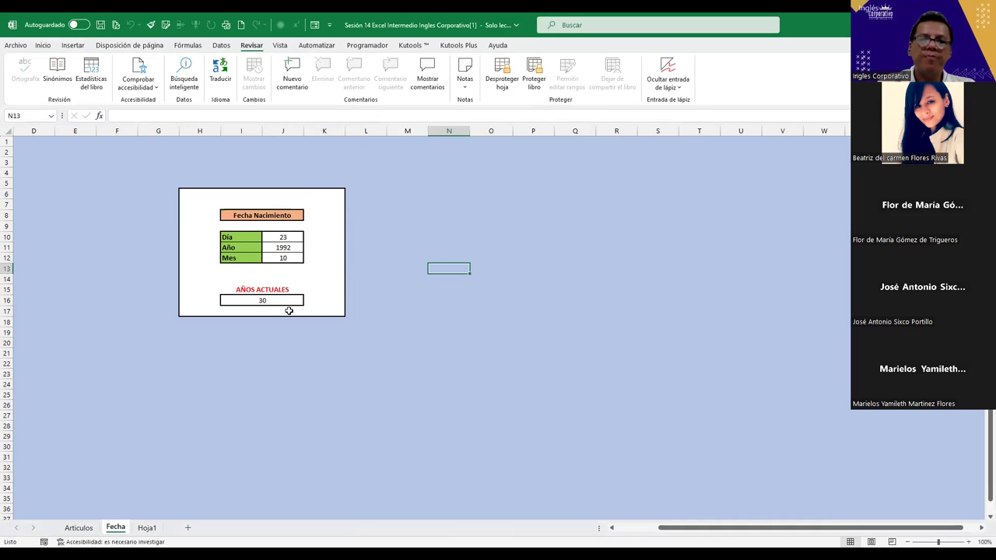
- Test selecting the age result and surrounding locked cells on the protected sheet
left_click(286, 306)
left_click(304, 286)
left_click(288, 277)
left_click(277, 302)
left_click(258, 267)
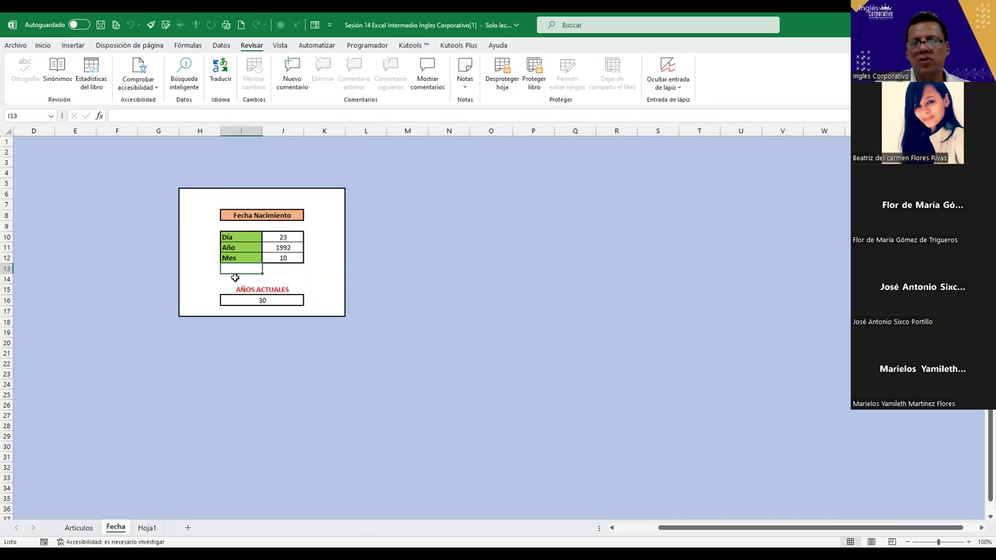
left_click(197, 275)
left_click(200, 247)
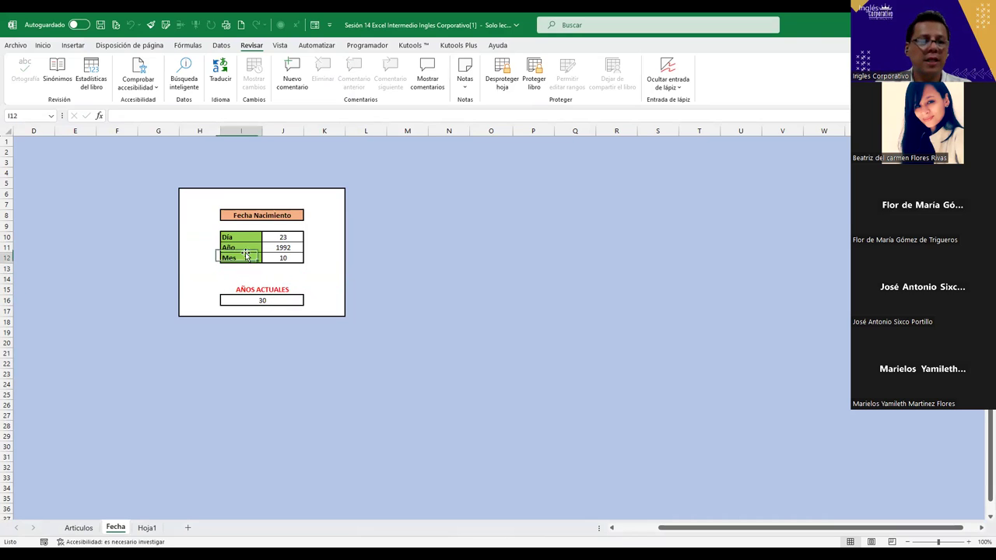
left_click(340, 262)
left_click(336, 225)
left_click(324, 204)
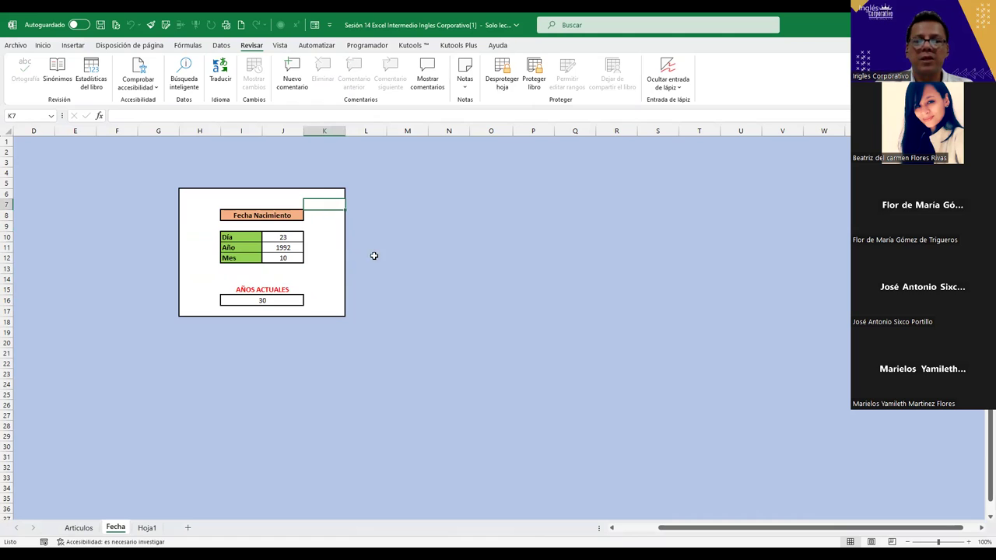
left_click_drag(374, 256, 482, 269)
left_click(525, 315)
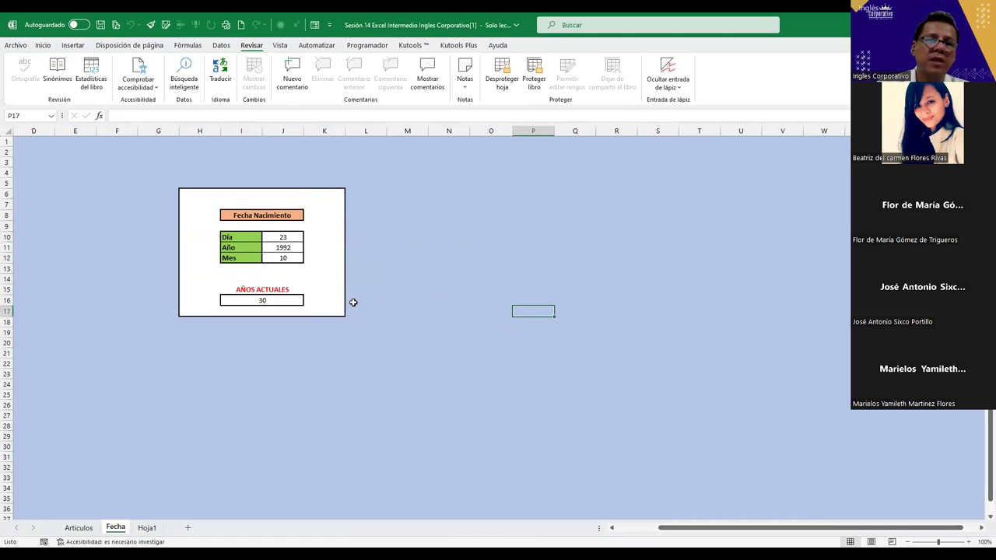
left_click(265, 302)
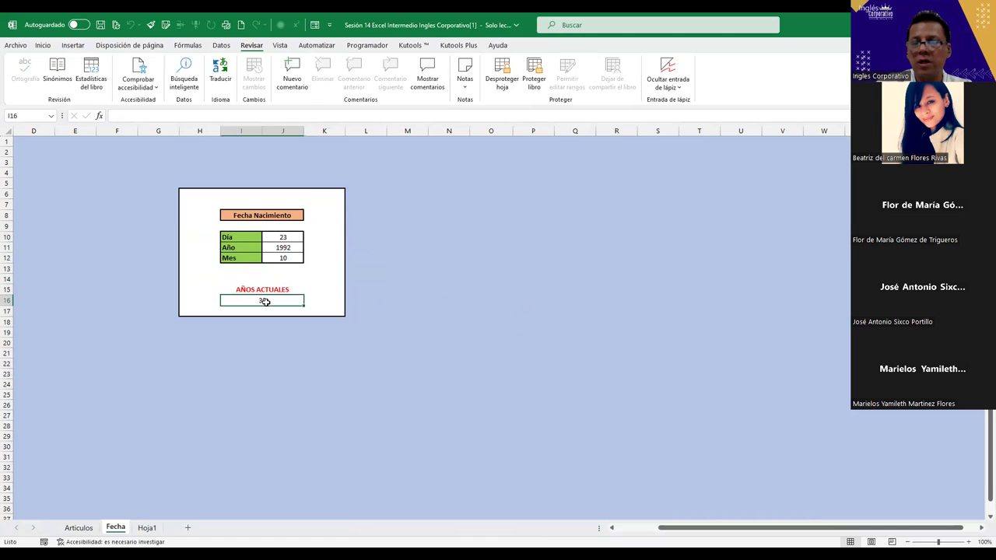
left_click(207, 279)
left_click(249, 302)
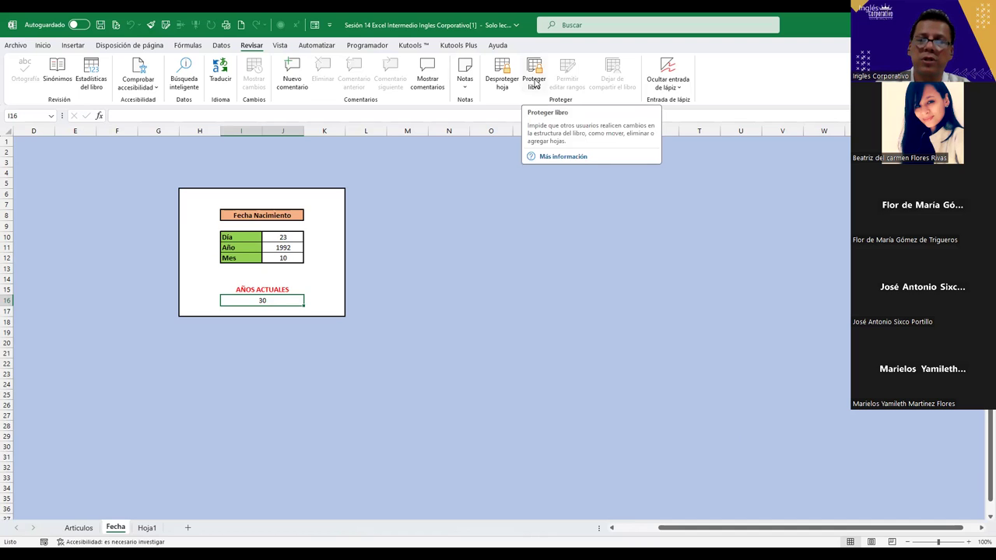
- Protect the workbook structure with a password, re-entering it to confirm
left_click(535, 81)
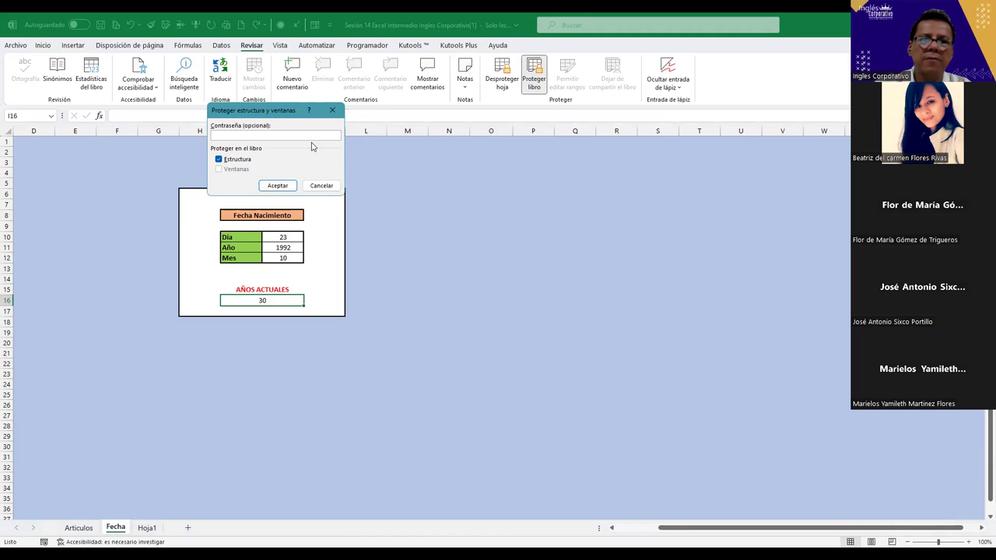
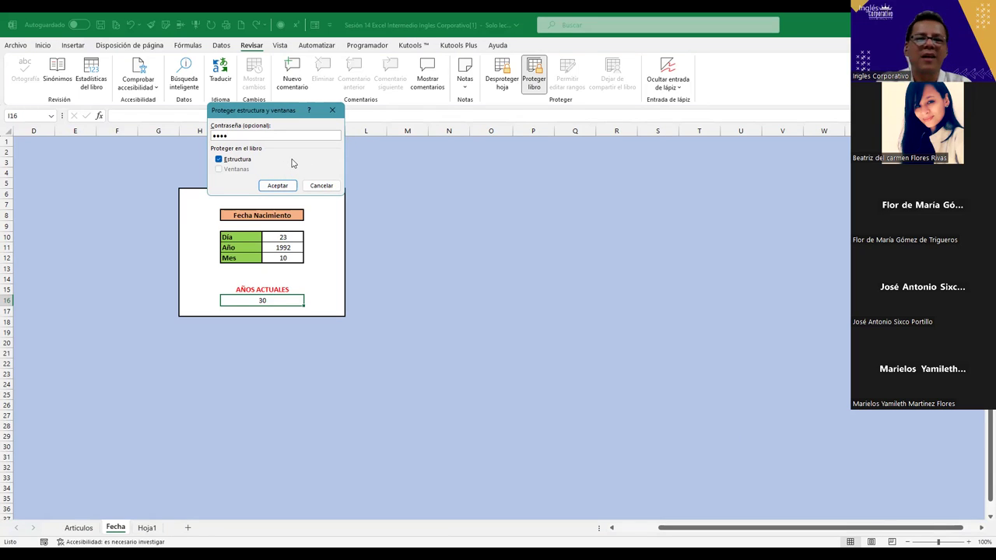
left_click(279, 188)
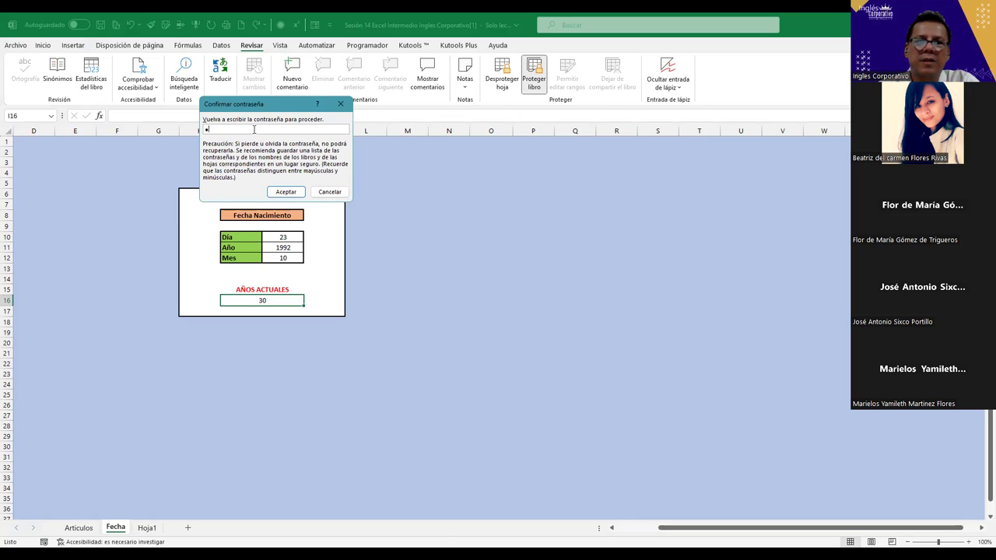
key("BackSpace")
key("BackSpace")
key("BackSpace")
key("BackSpace")
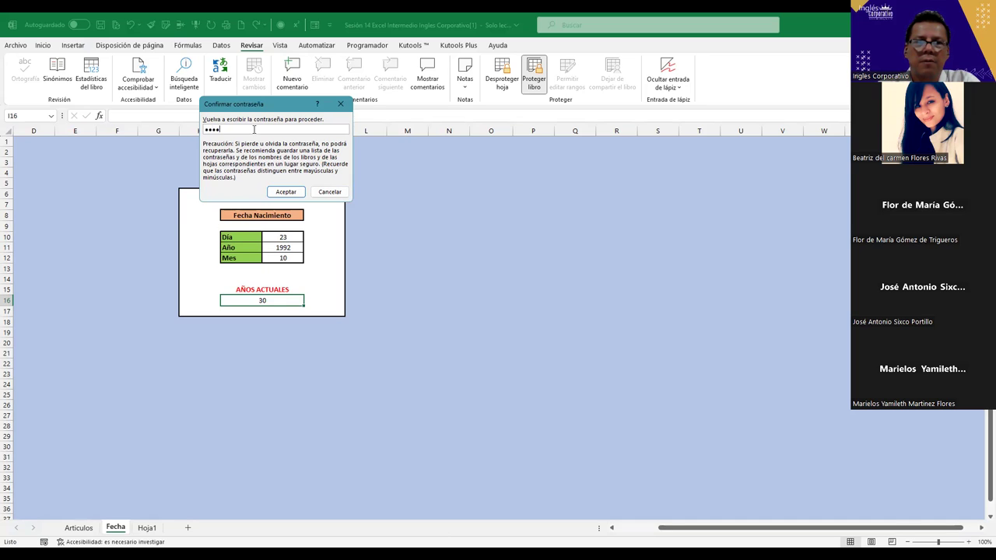
key("Return")
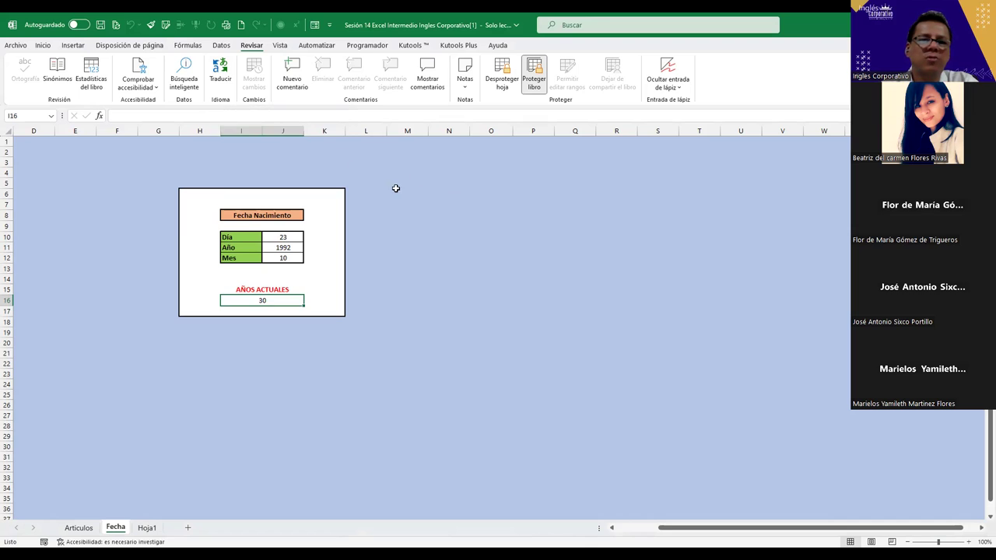
- Try deleting locked cell N8 and dismiss the protected-sheet warning with Aceptar
left_click(485, 216)
left_click(545, 248)
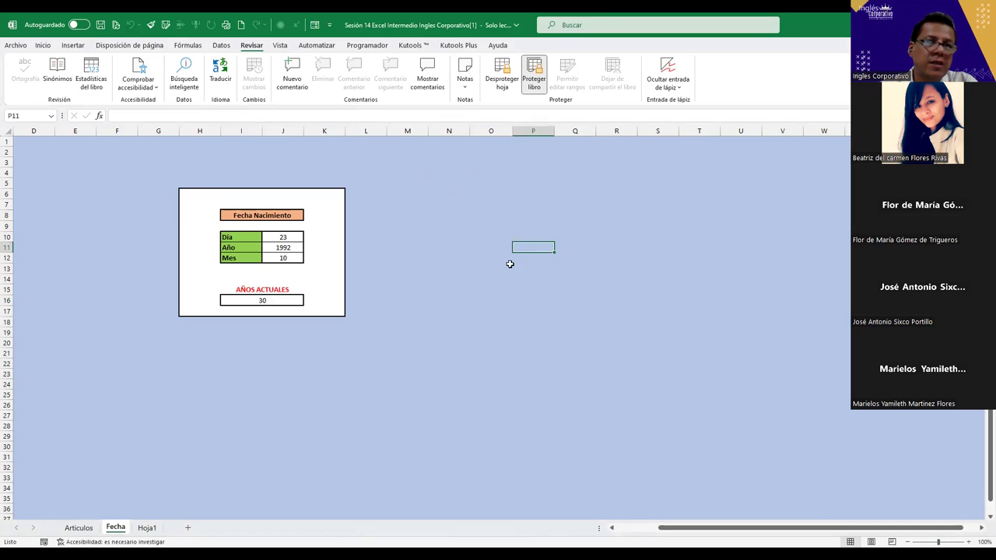
left_click_drag(506, 278, 465, 282)
left_click(432, 216)
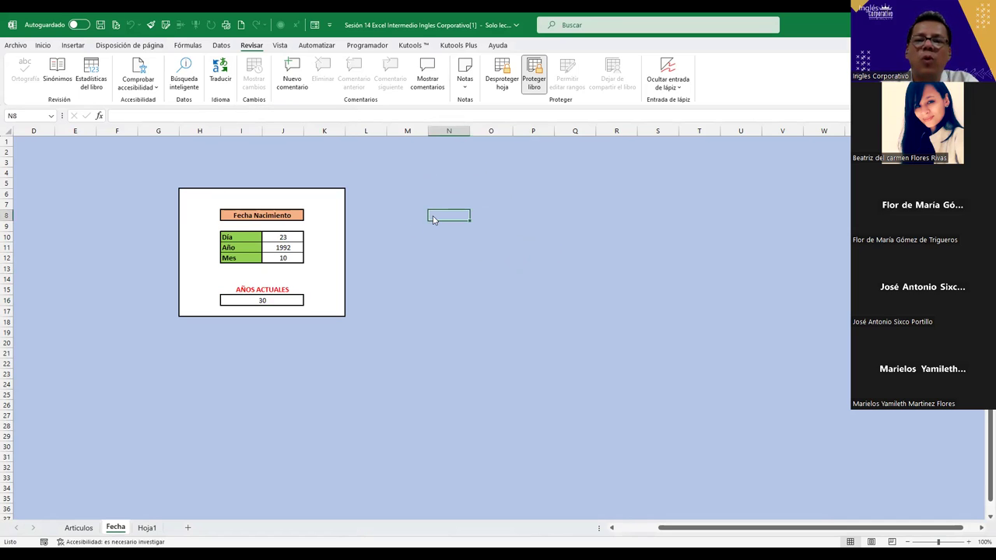
key("Delete")
left_click(512, 313)
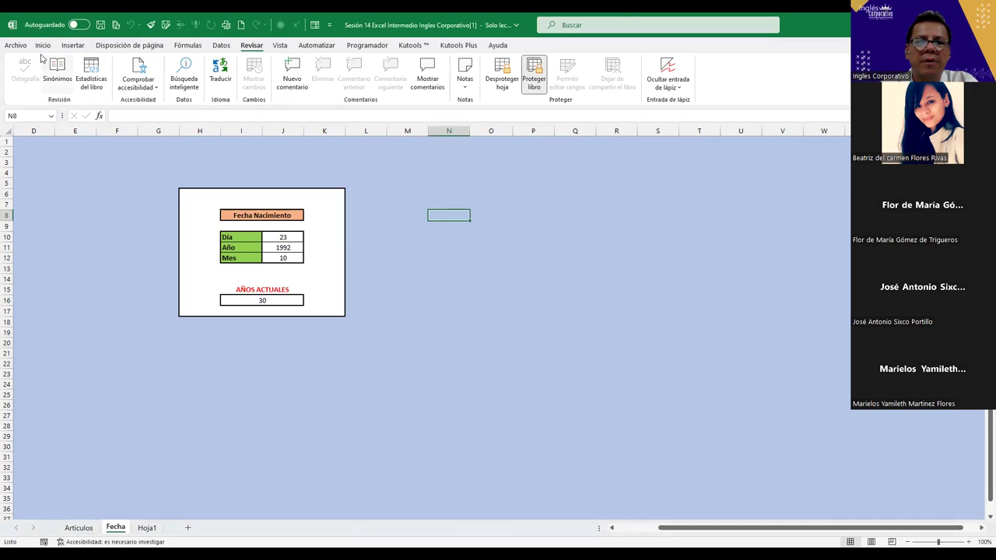
- Open the Archivo backstage home listing recent Sesión workbooks
left_click(15, 45)
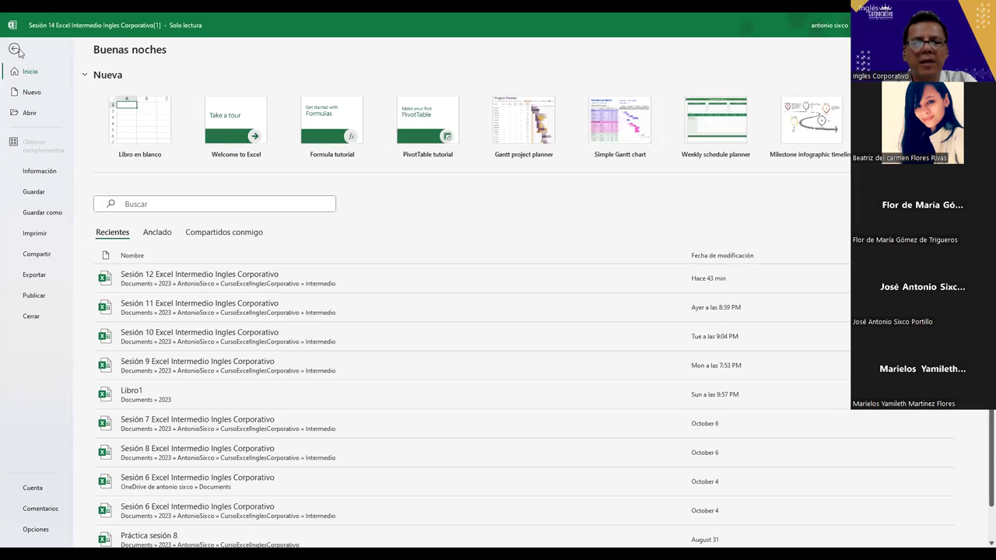
left_click(14, 48)
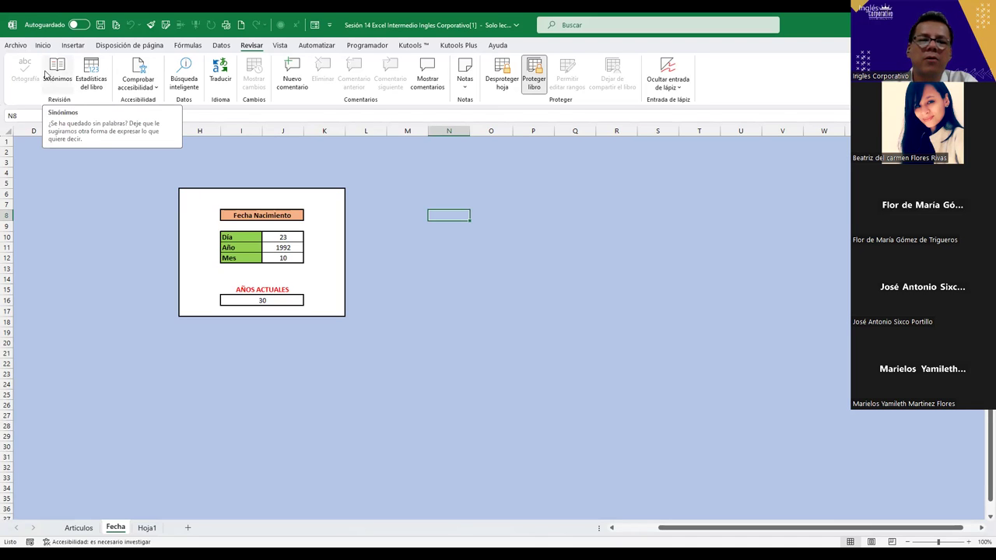
left_click(15, 47)
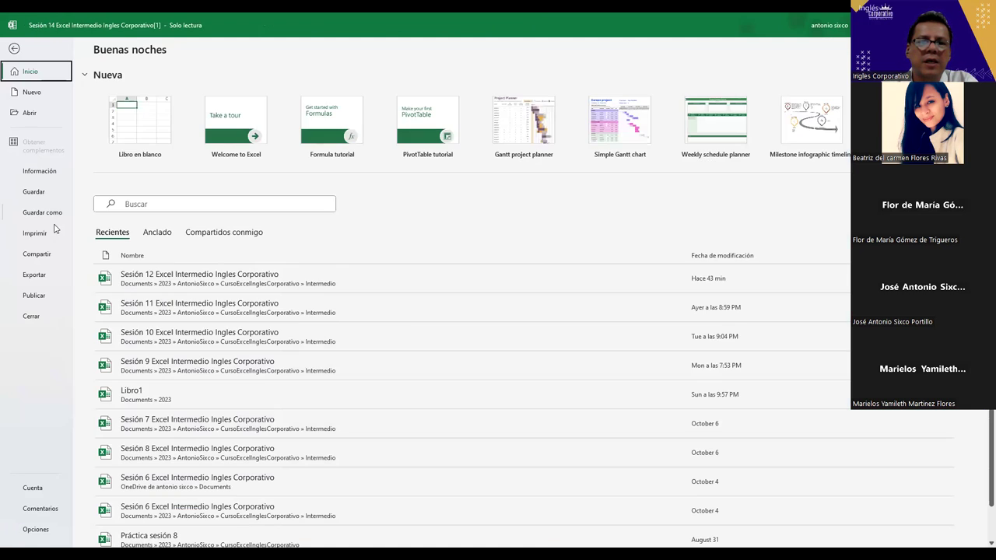
- Save a copy via Browse, navigating through 2023 and CursoExcelInglesCorporativo into Intermedio
left_click(51, 215)
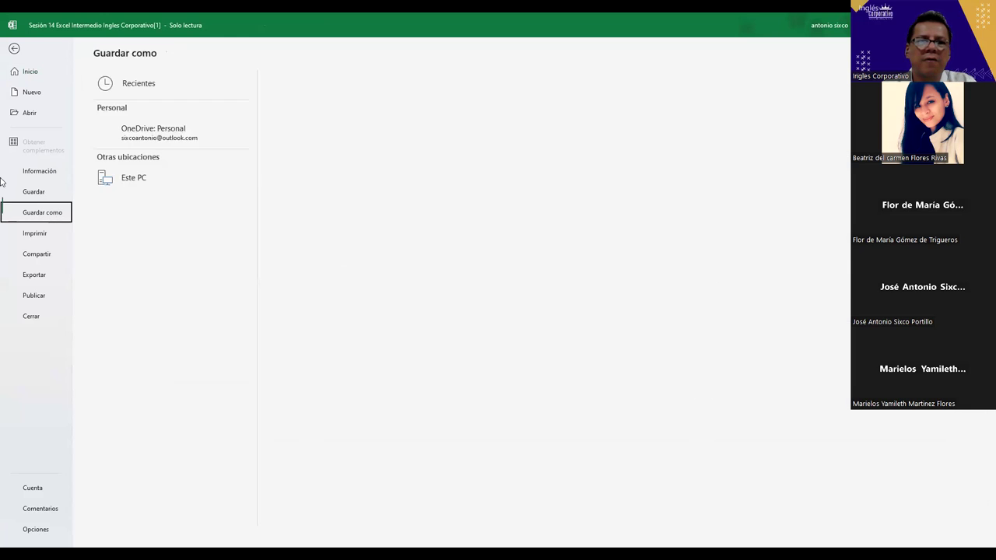
left_click(153, 227)
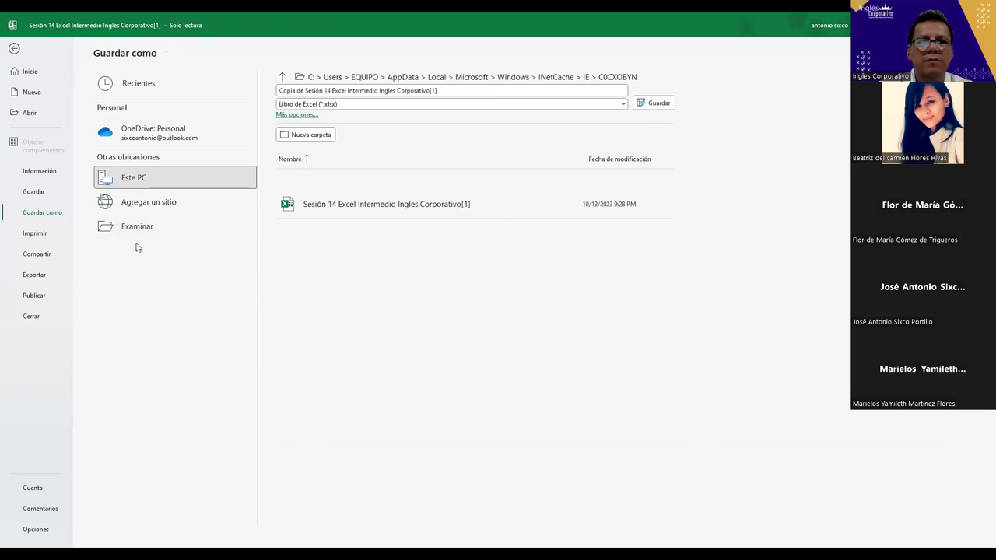
scroll(60, 165, "down", 5)
scroll(54, 175, "down", 3)
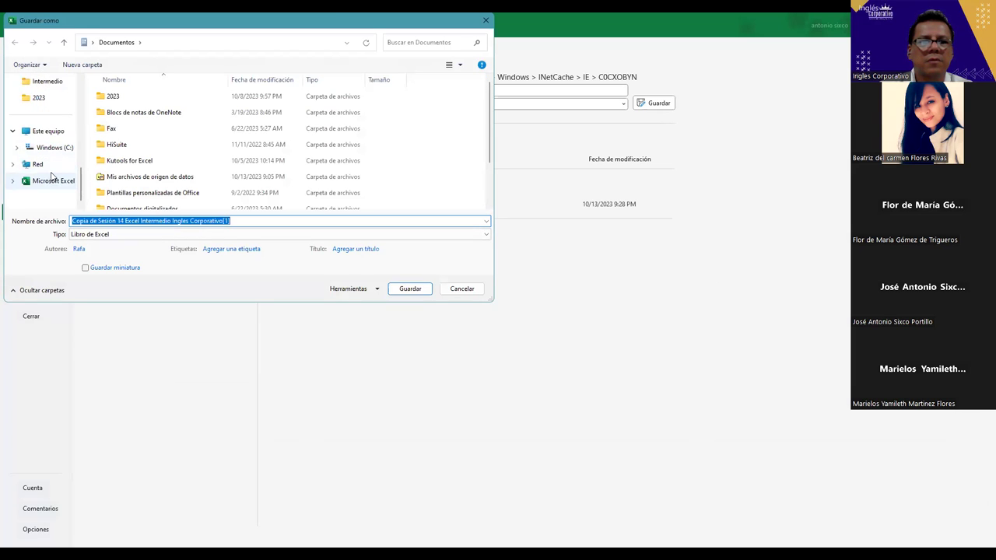
scroll(52, 175, "up", 3)
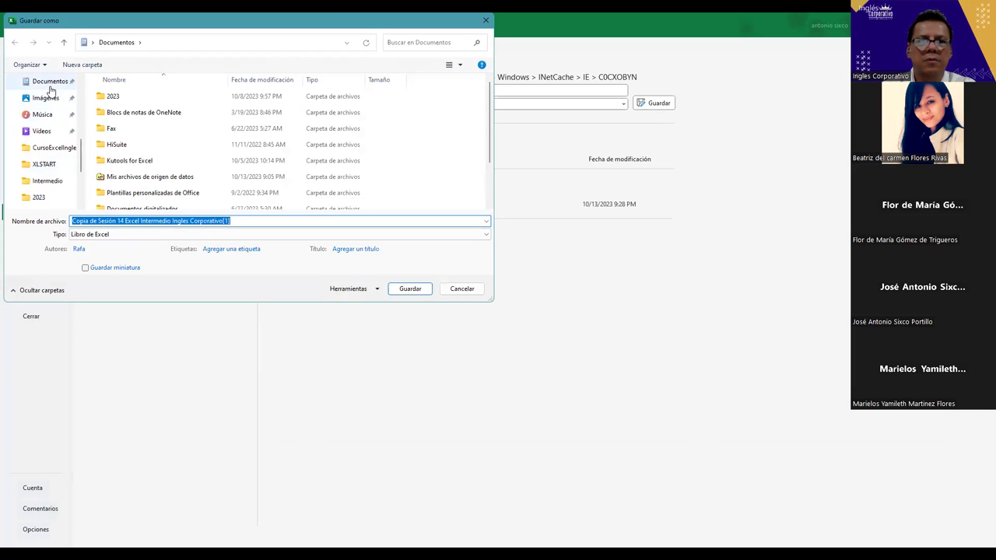
left_click(128, 100)
double_click(129, 99)
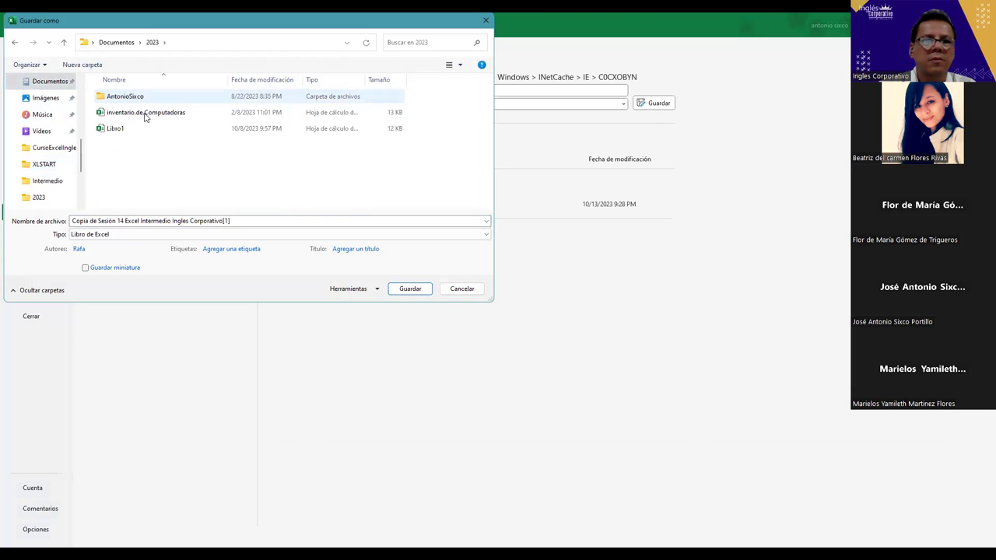
double_click(146, 99)
double_click(160, 98)
double_click(150, 114)
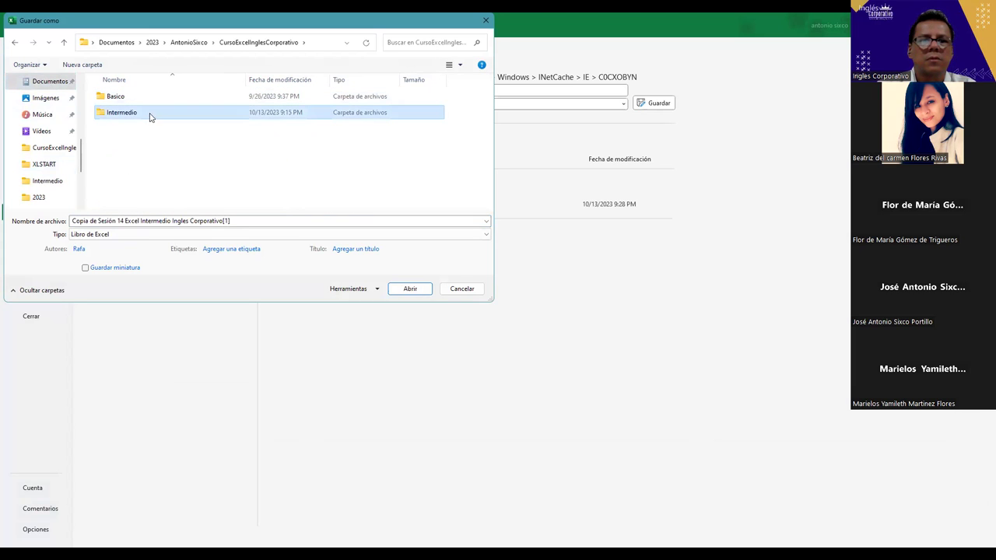
- Rename the copy to 'Copia de Sesión 14 Excel Intermedio Ingles CorporativoB2'
left_click(246, 222)
left_click(250, 222)
key("BackSpace")
key("BackSpace")
key("BackSpace")
type("b")
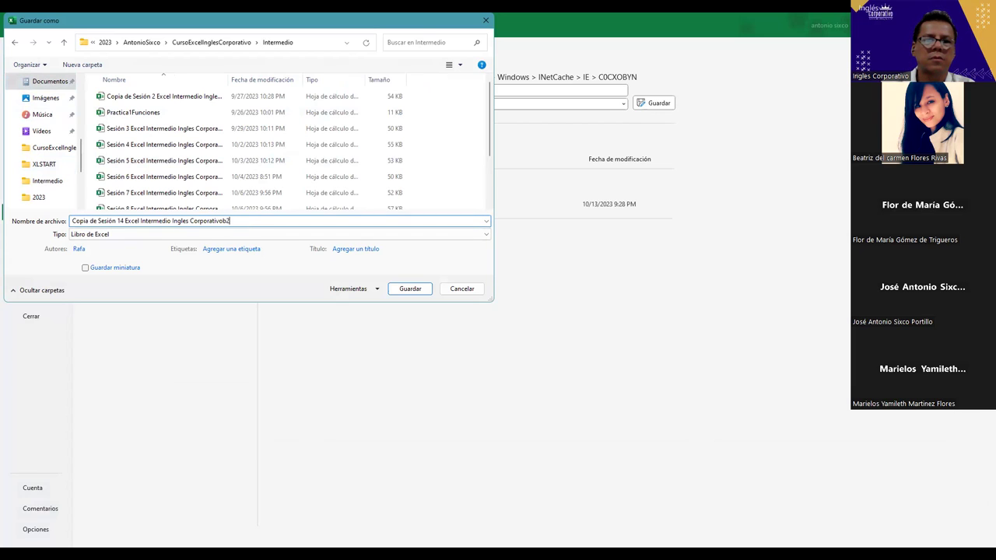
key("BackSpace")
type("b")
type("2")
- Save the B2 copy in Intermedio, then switch to the Fecha sheet
left_click(407, 290)
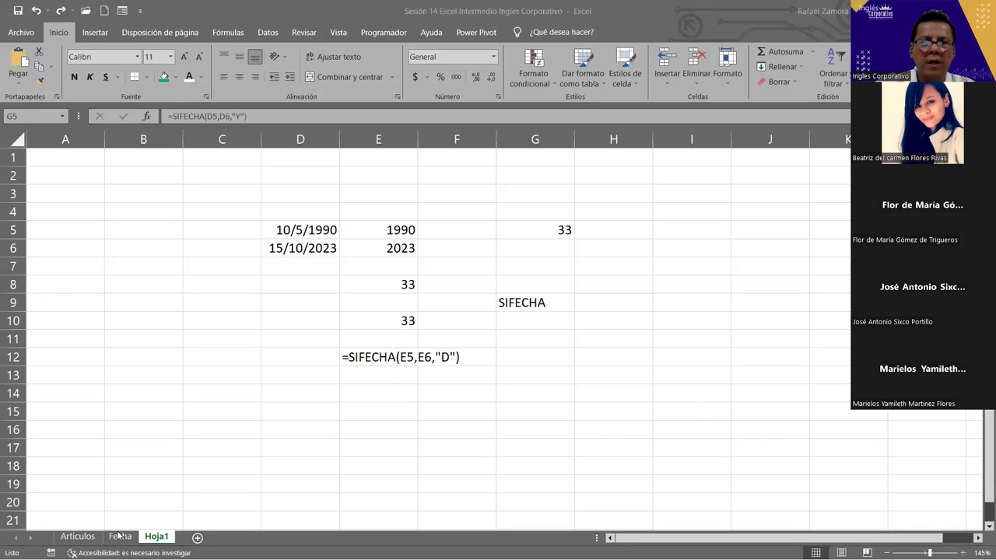
key("ctrl+Page_Up")
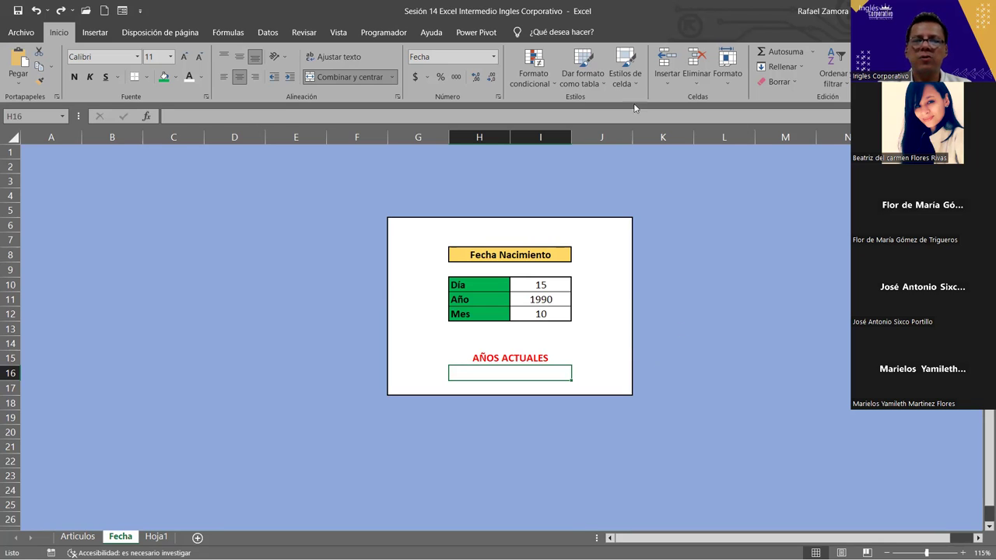
- Show the Revisar ribbon commands and select empty cell F3 on the Fecha sheet
left_click(290, 35)
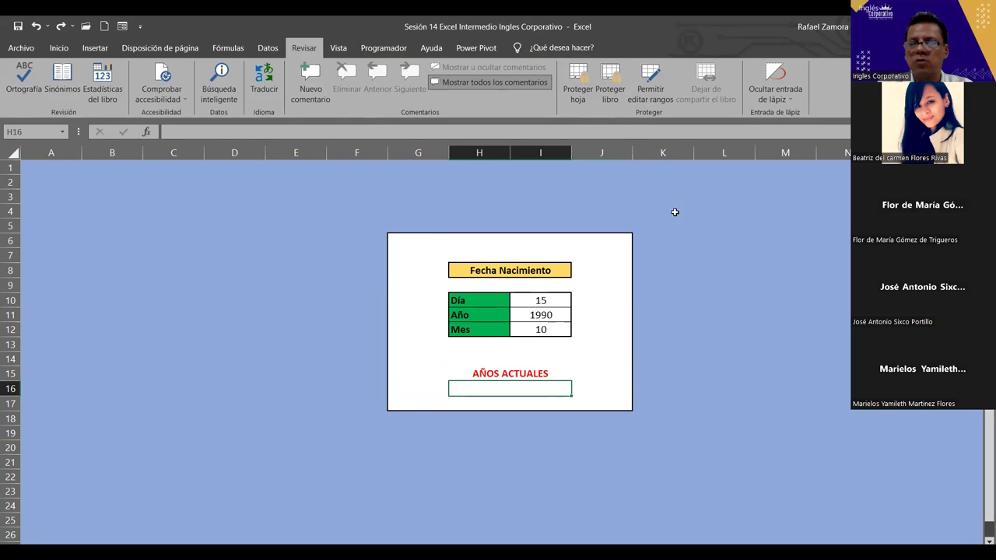
left_click(373, 191)
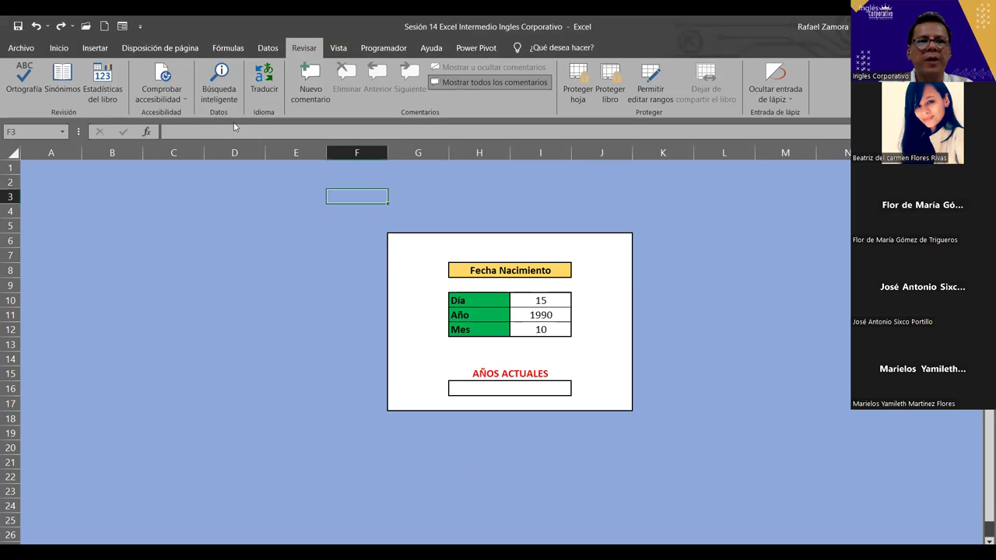
- Open the Save As dialog via Archivo > Información > Guardar como > Examinar
left_click(21, 48)
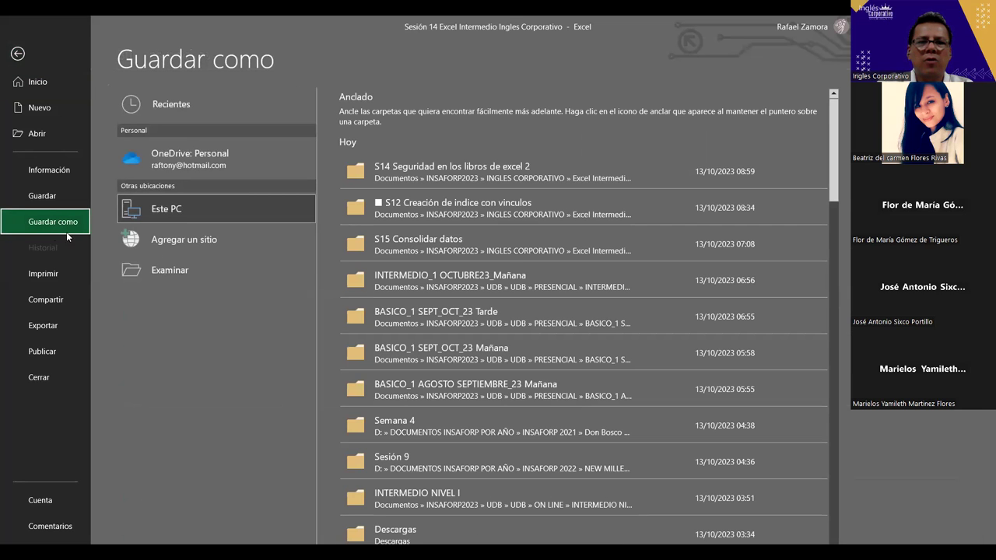
left_click(56, 173)
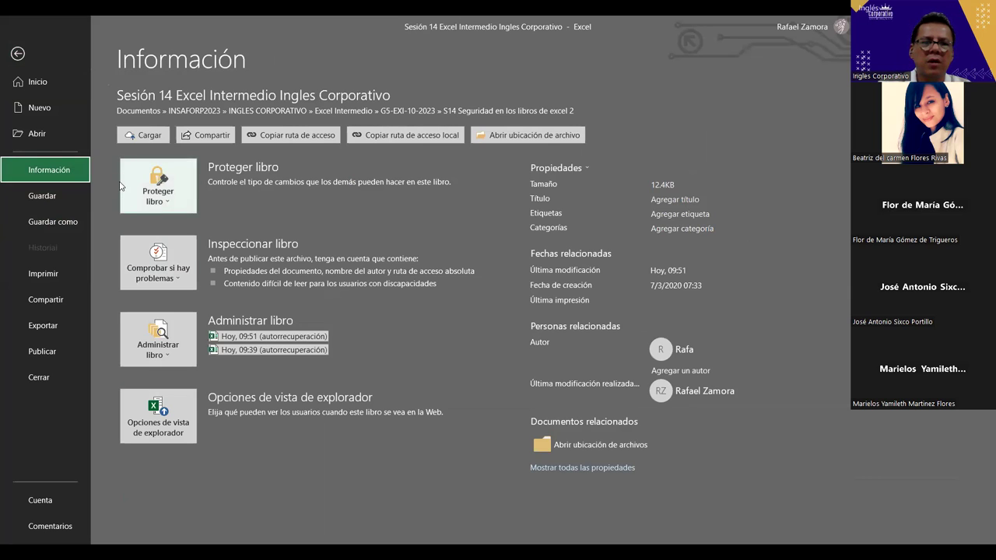
left_click(56, 223)
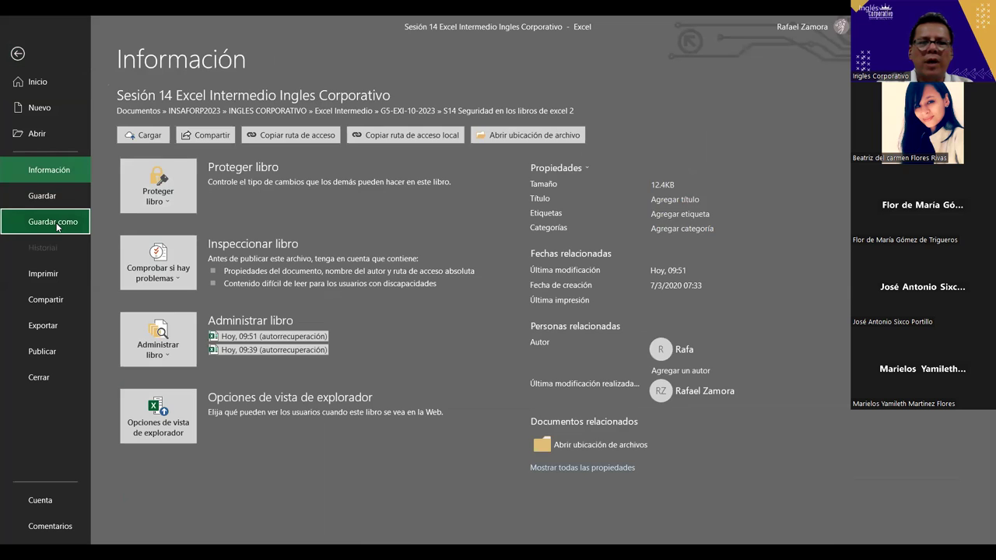
left_click(190, 270)
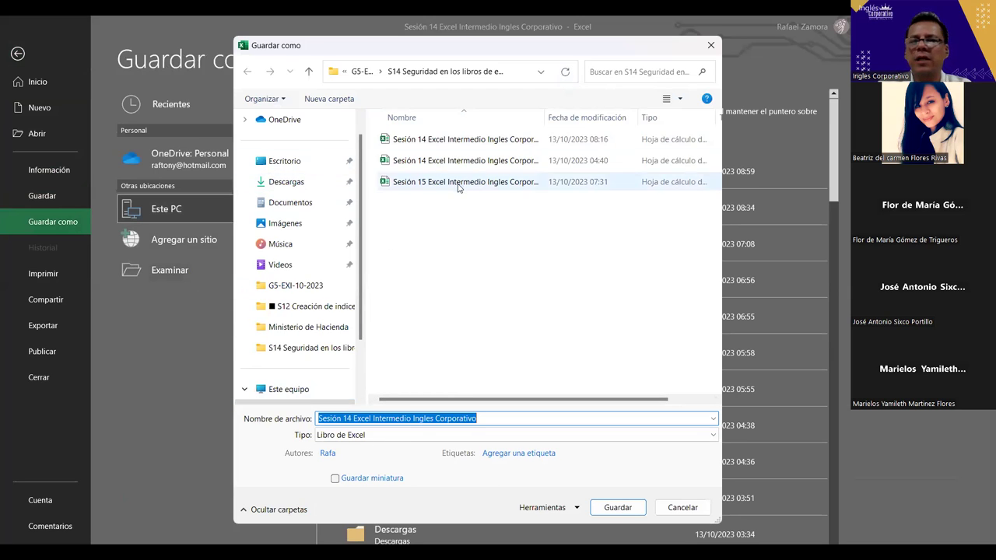
mouse_move(463, 181)
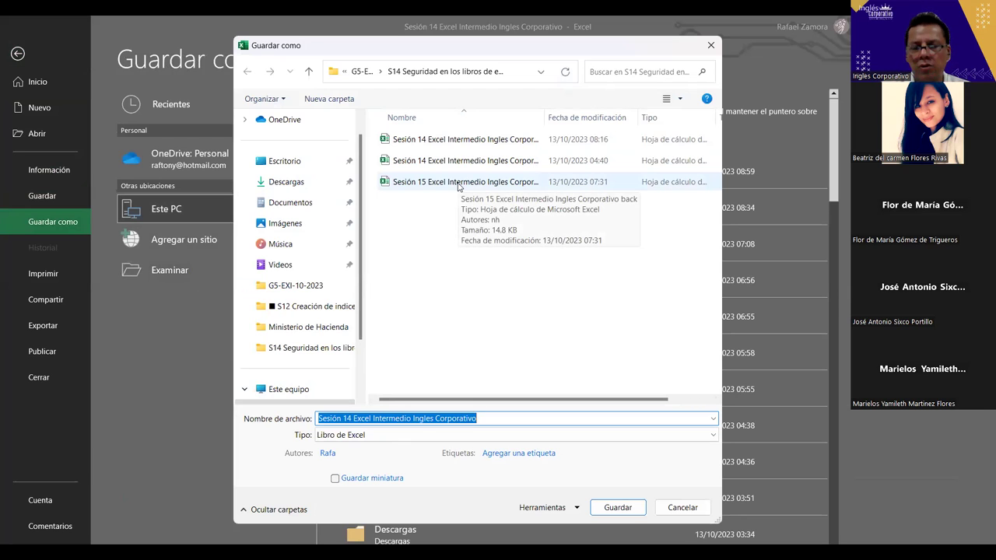
- Keep Libro de Excel as file type, cancel Save As, and open Proteger libro
left_click(512, 294)
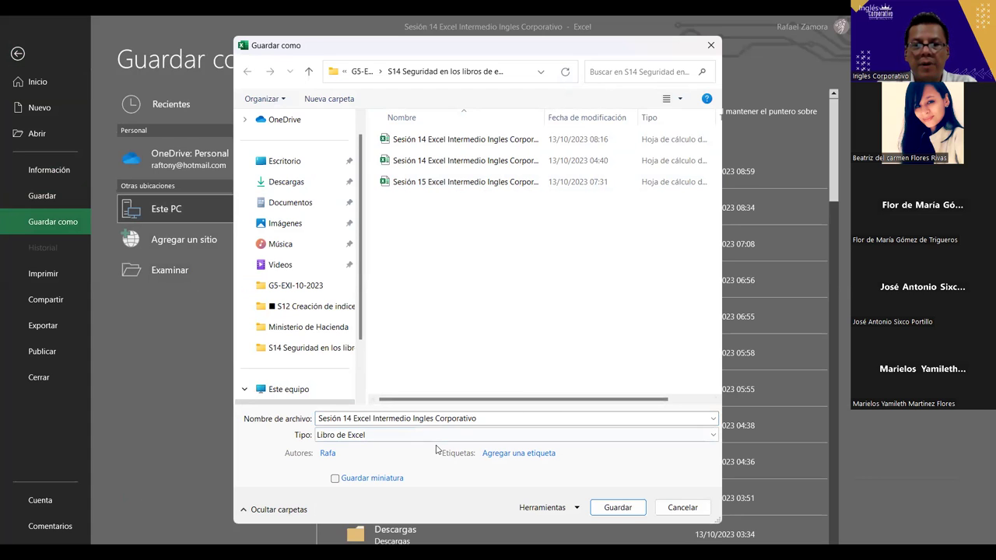
left_click(485, 437)
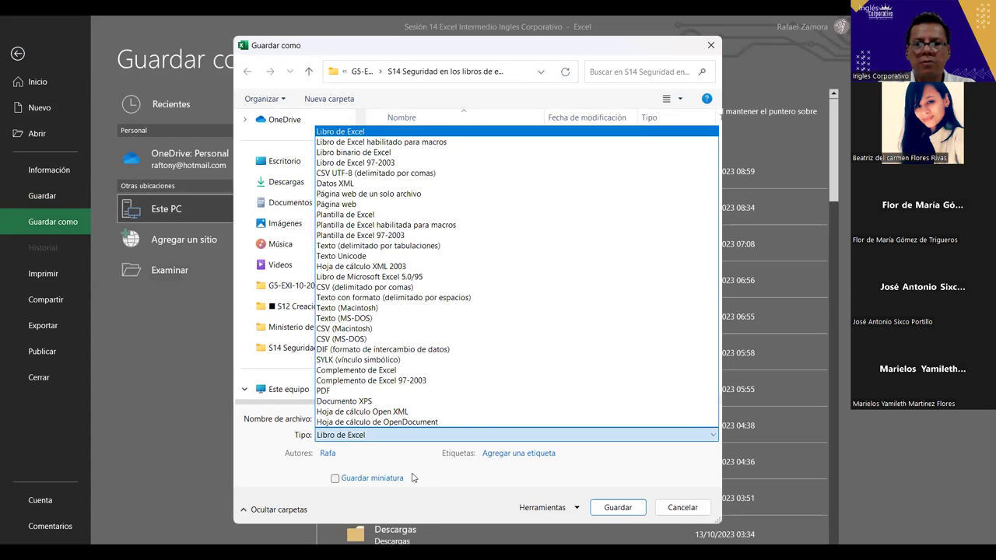
left_click(371, 440)
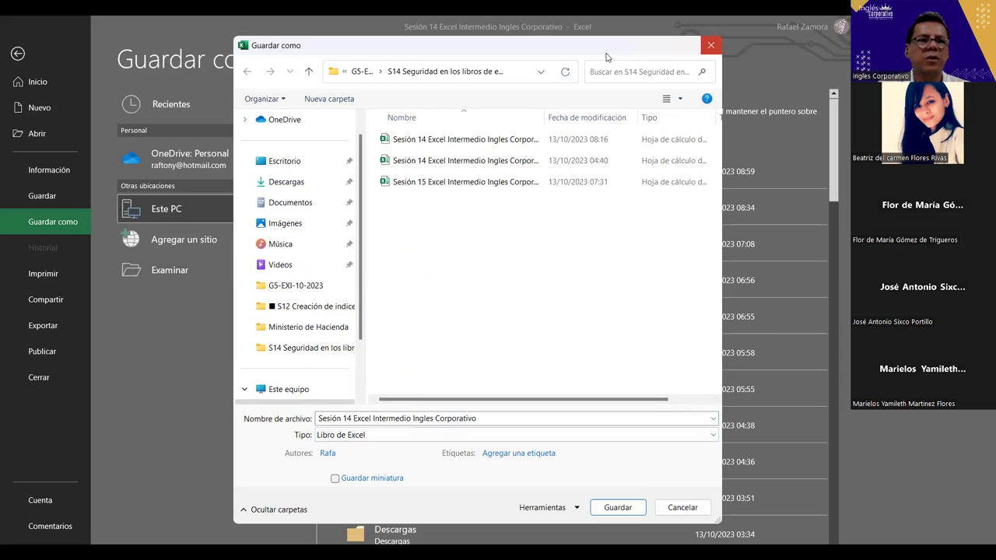
key("Escape")
key("Escape")
left_click(610, 78)
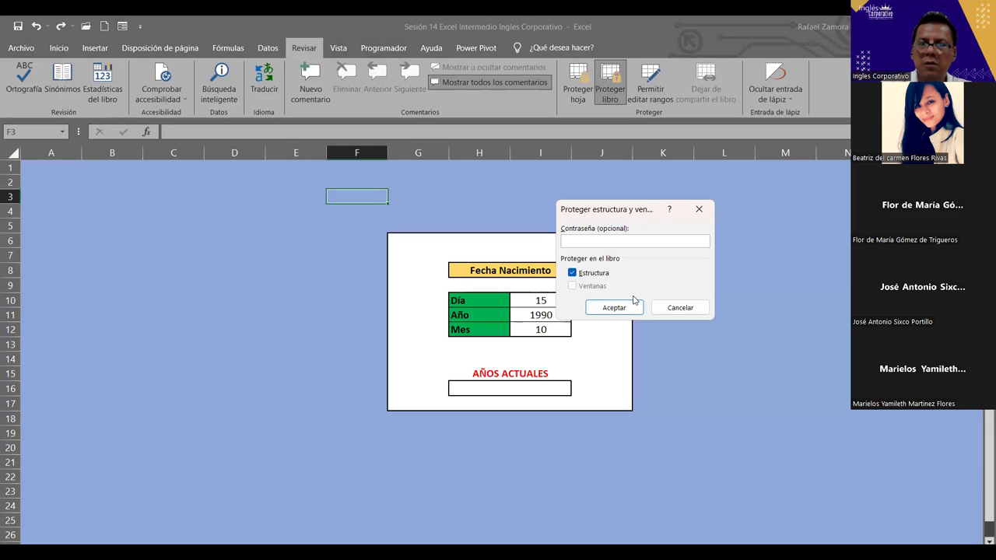
- Protect the workbook structure without a password, then open Save As Herramientas > Opciones generales
left_click(634, 305)
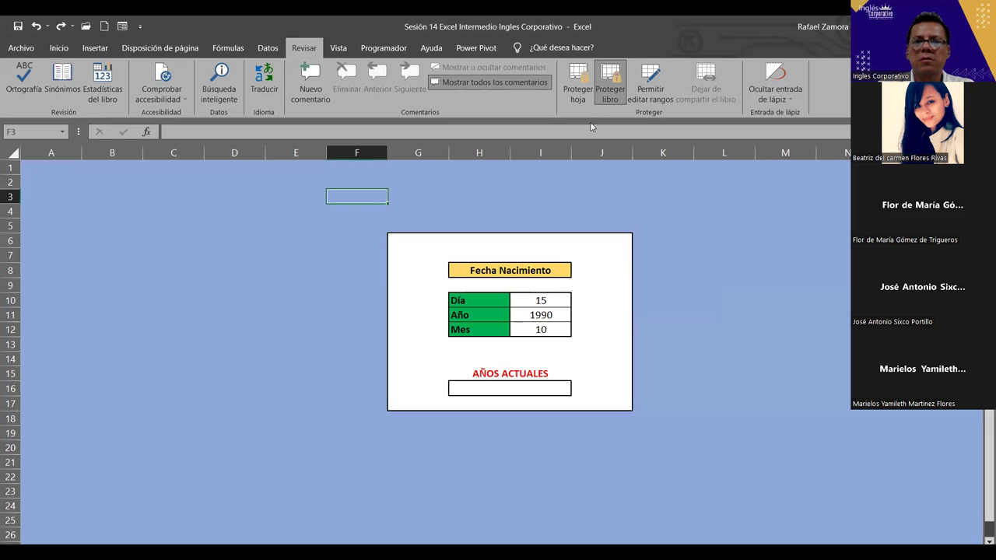
left_click(27, 48)
left_click(67, 223)
left_click(176, 273)
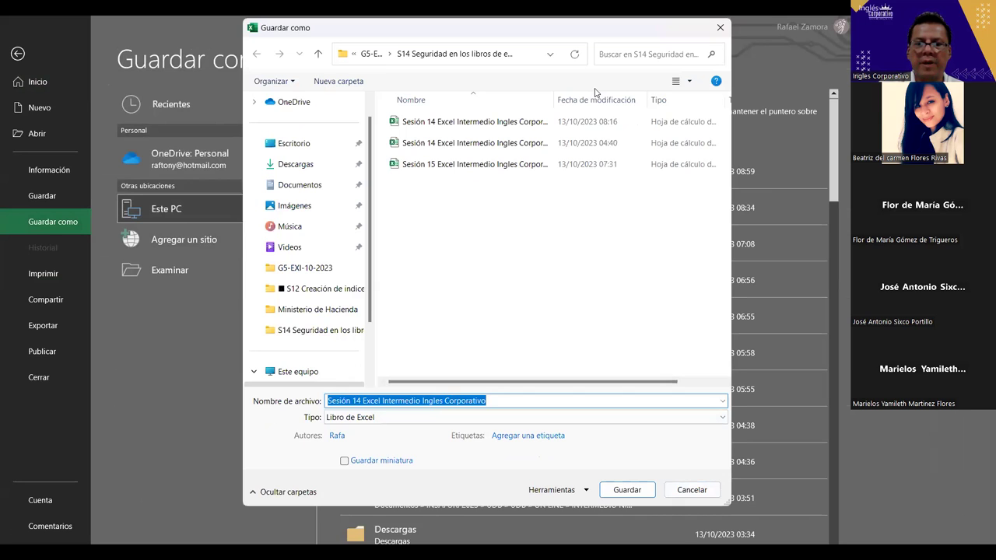
left_click(585, 492)
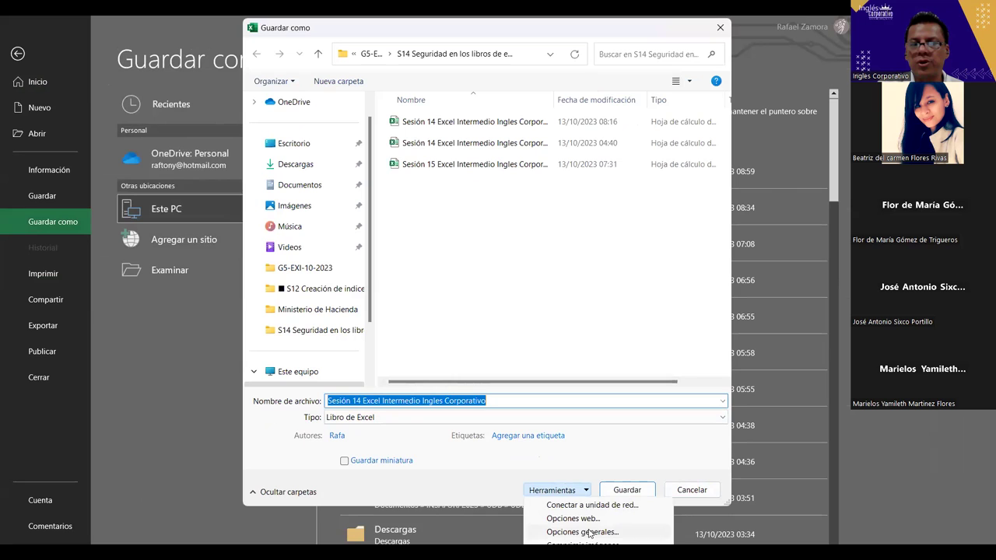
left_click(582, 532)
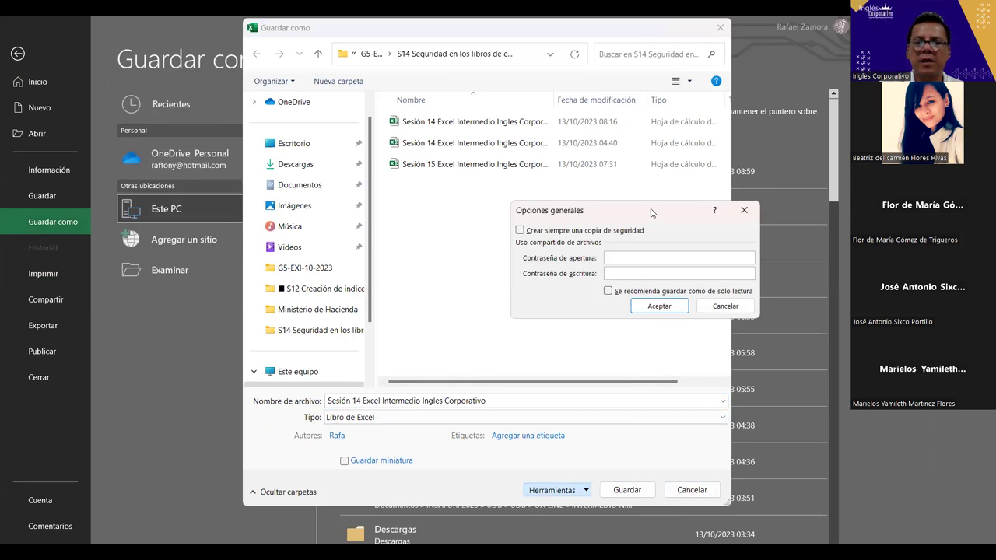
- Cancel Opciones generales and Guardar como without setting any passwords
left_click_drag(652, 213, 541, 207)
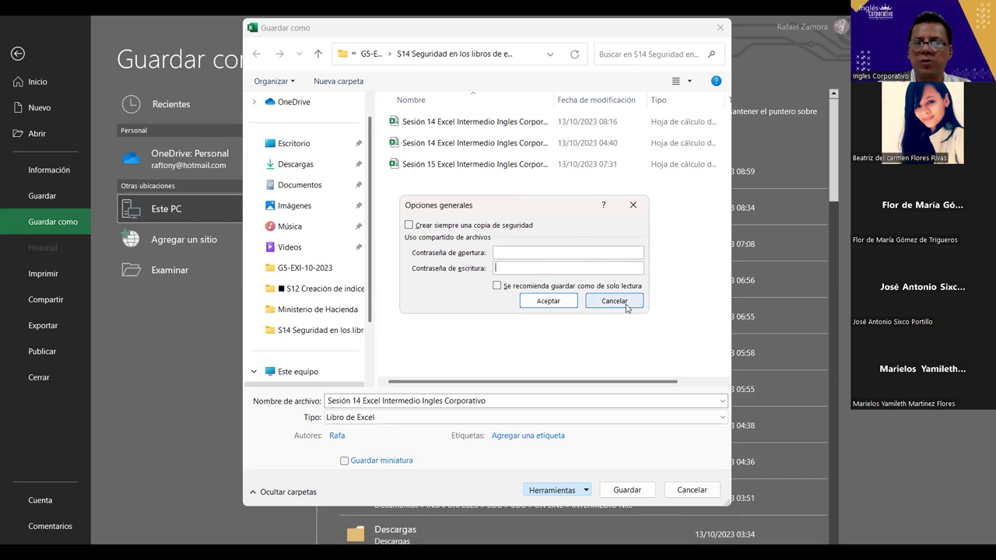
left_click(628, 308)
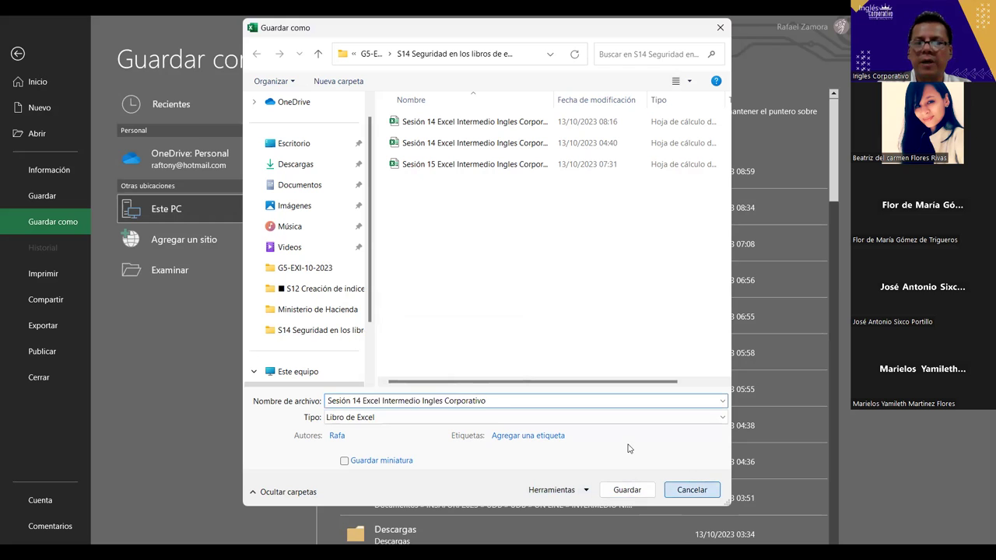
left_click(692, 489)
key("Escape")
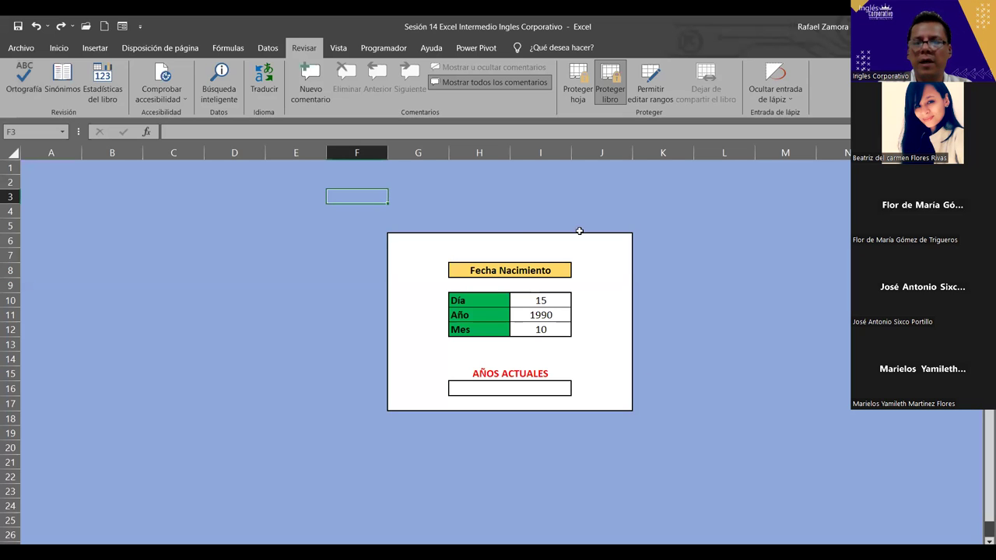